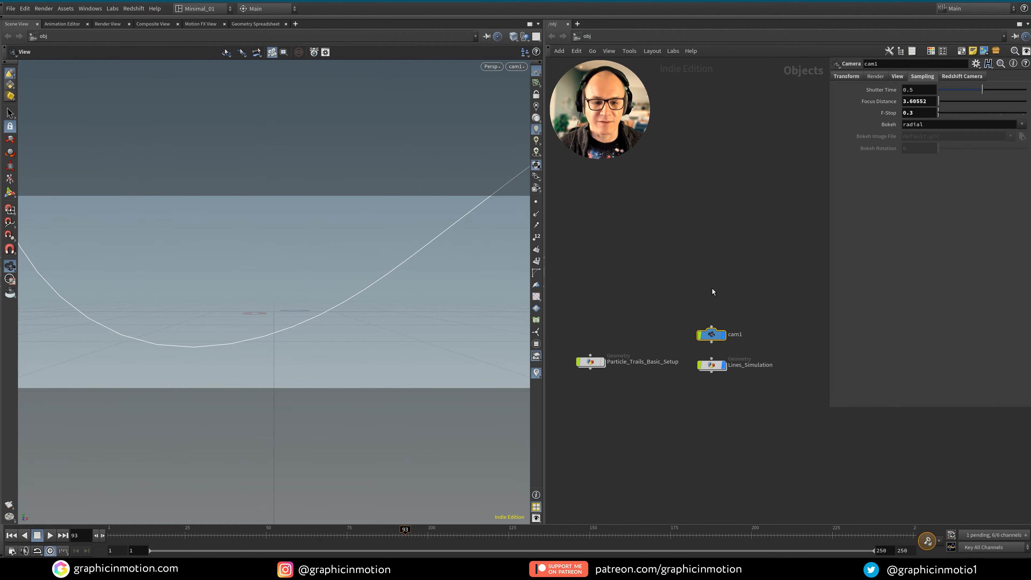
# Open the Particle_Trails_Basic_Setup geometry and review its node chain from circle1 to sweep1
pyautogui.click(591, 363)
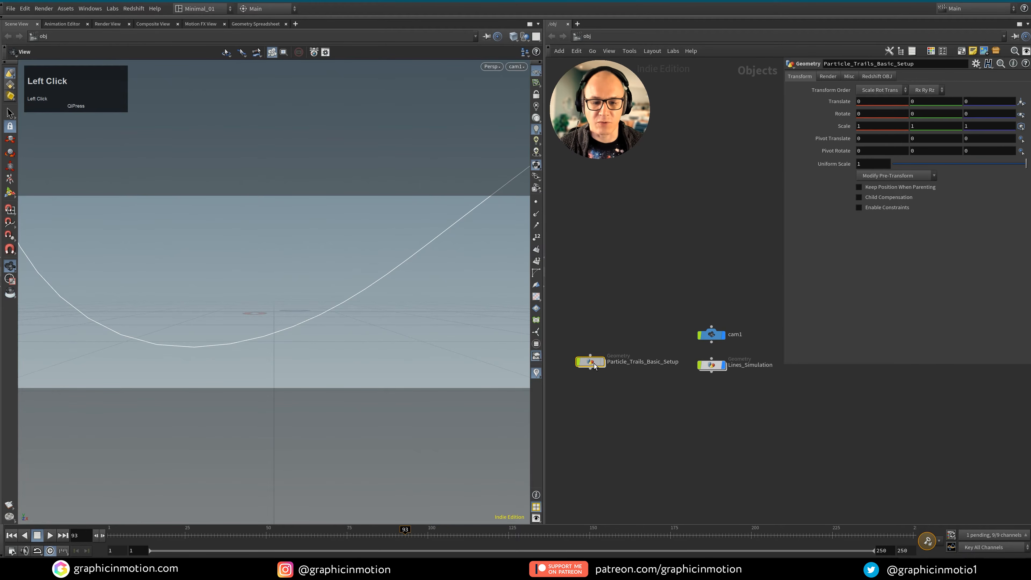
pyautogui.doubleClick(591, 363)
pyautogui.moveTo(822, 321); pyautogui.dragTo(721, 344, button='middle')
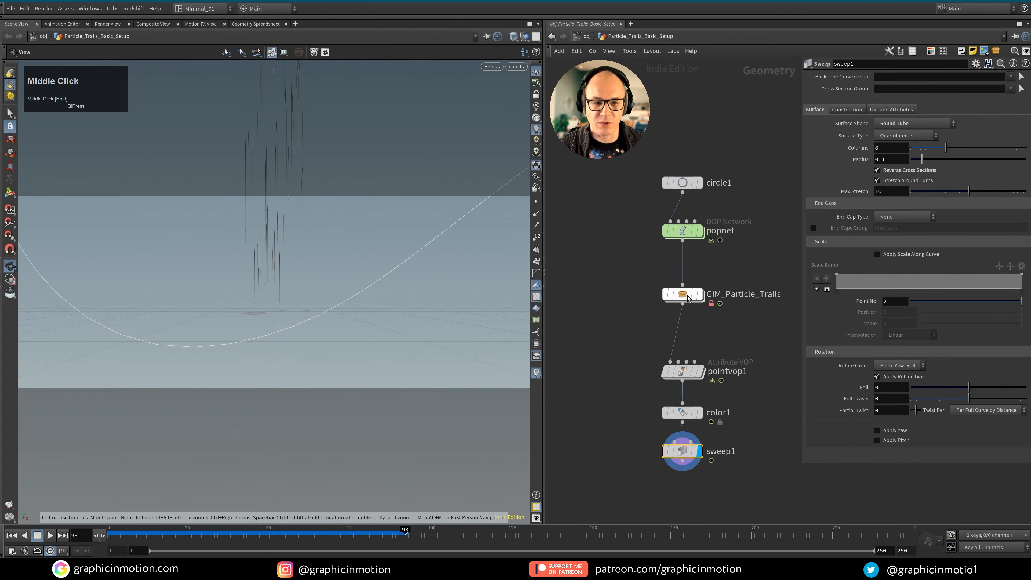
pyautogui.moveTo(686, 297)
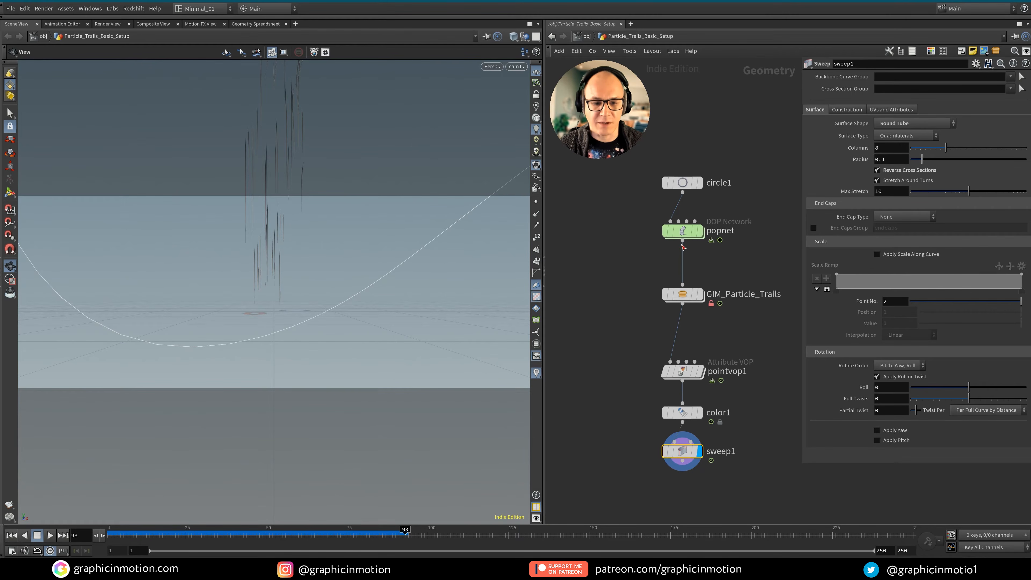
pyautogui.click(740, 347)
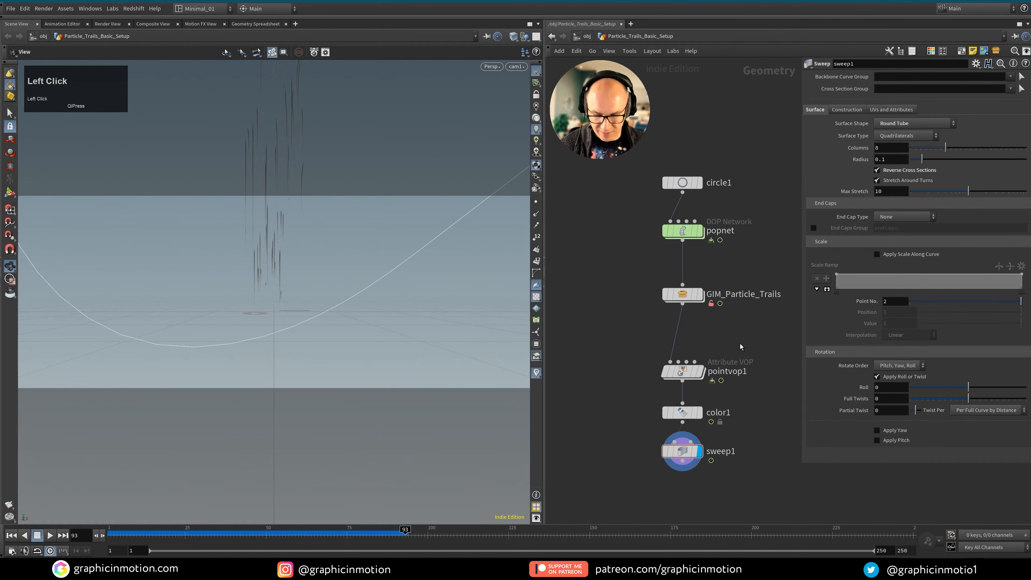
# Go inside the Lines_Simulation geometry and show curve2 as a template alongside curve1
pyautogui.press('u')
pyautogui.moveTo(739, 352); pyautogui.dragTo(695, 324, button='middle')
pyautogui.click(671, 311)
pyautogui.doubleClick(666, 338)
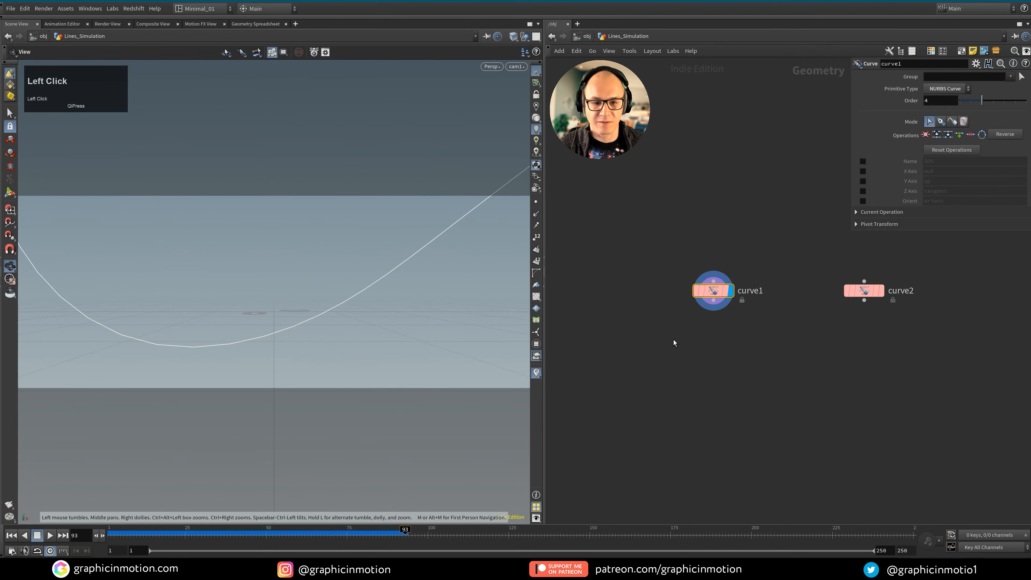
pyautogui.moveTo(778, 327); pyautogui.dragTo(679, 327, button='middle')
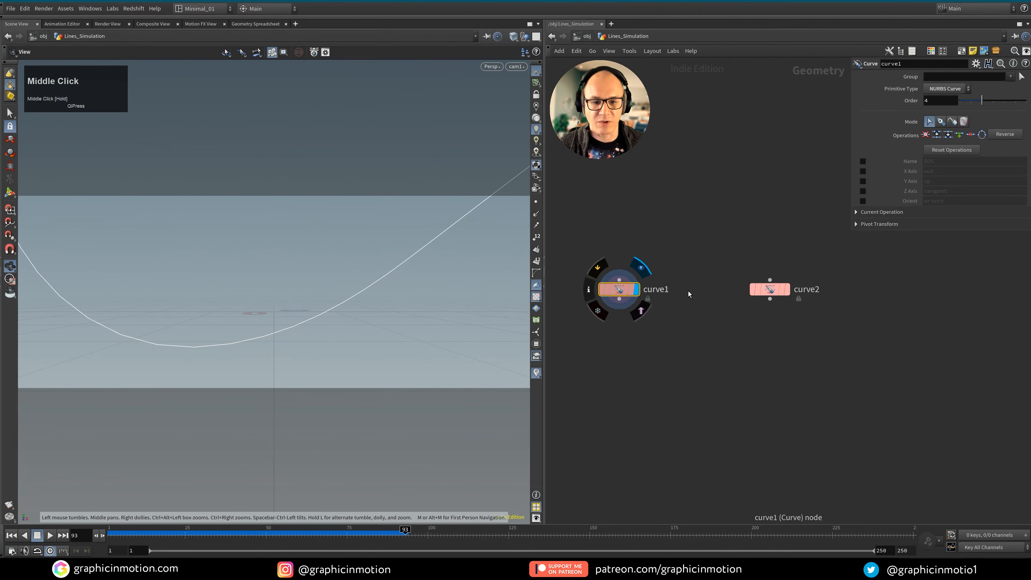
pyautogui.click(781, 289)
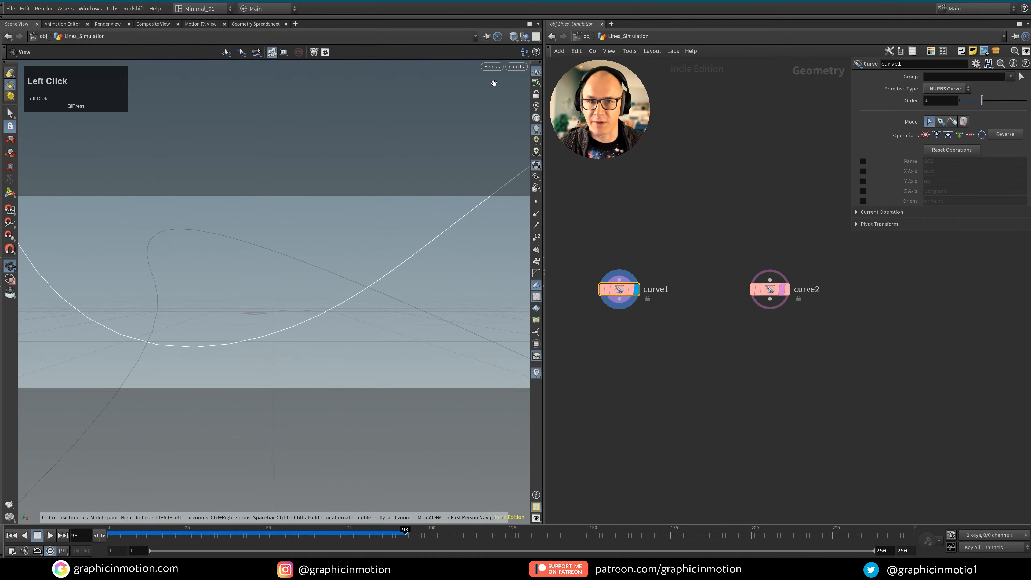
# Leave the camera view and examine the shapes of curve1 and curve2 from several angles
pyautogui.keyDown('alt'); pyautogui.moveTo(360, 257); pyautogui.dragTo(293, 316); pyautogui.keyUp('alt')
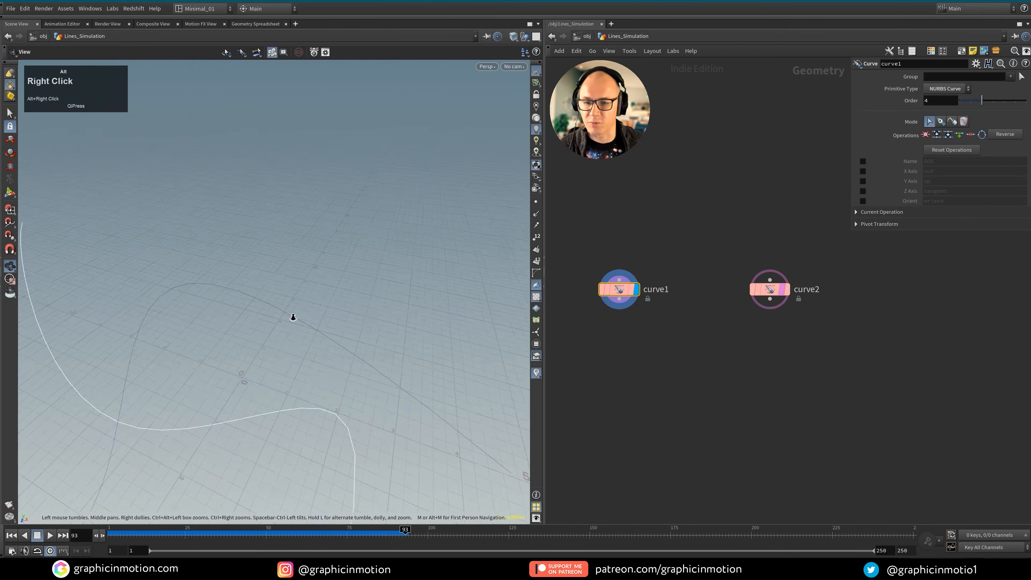
pyautogui.keyDown('alt'); pyautogui.moveTo(292, 316); pyautogui.dragTo(288, 311, button='right'); pyautogui.keyUp('alt')
pyautogui.keyDown('alt'); pyautogui.moveTo(313, 325); pyautogui.dragTo(299, 329, button='middle'); pyautogui.keyUp('alt')
pyautogui.keyDown('alt'); pyautogui.moveTo(299, 329); pyautogui.dragTo(260, 307); pyautogui.keyUp('alt')
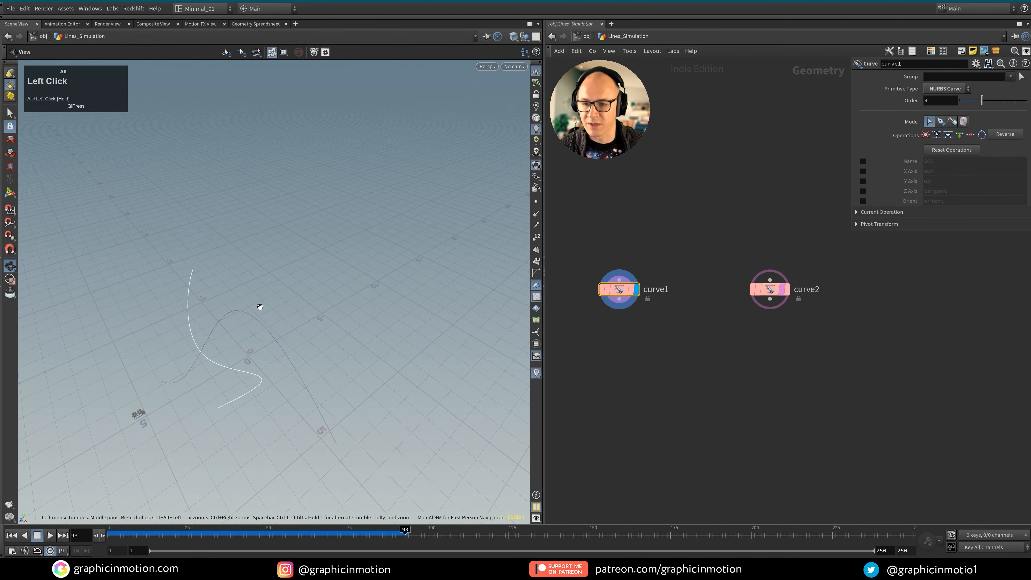
pyautogui.keyDown('alt'); pyautogui.moveTo(215, 377); pyautogui.dragTo(252, 334); pyautogui.keyUp('alt')
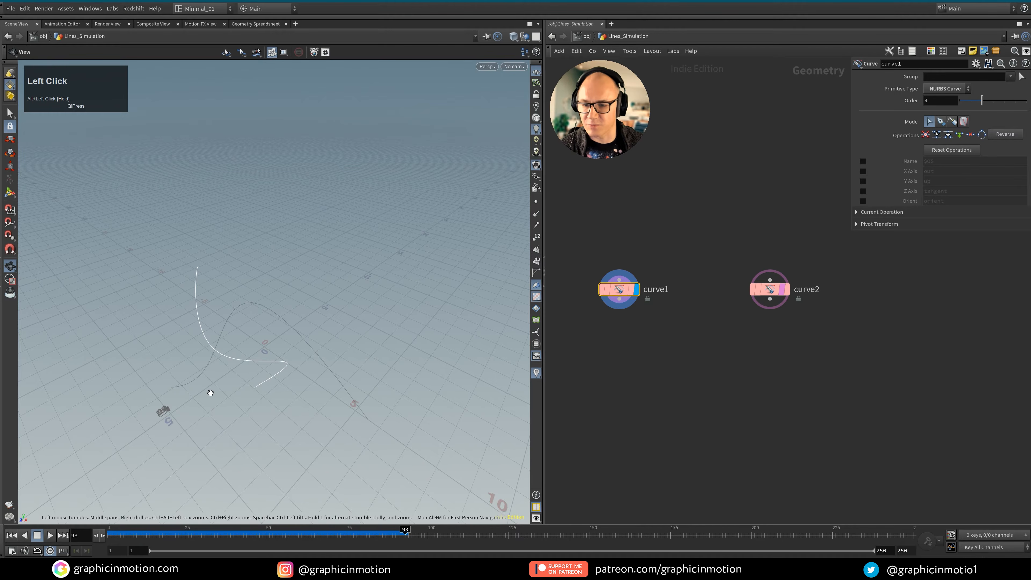
pyautogui.keyDown('alt'); pyautogui.moveTo(210, 393); pyautogui.dragTo(218, 266); pyautogui.keyUp('alt')
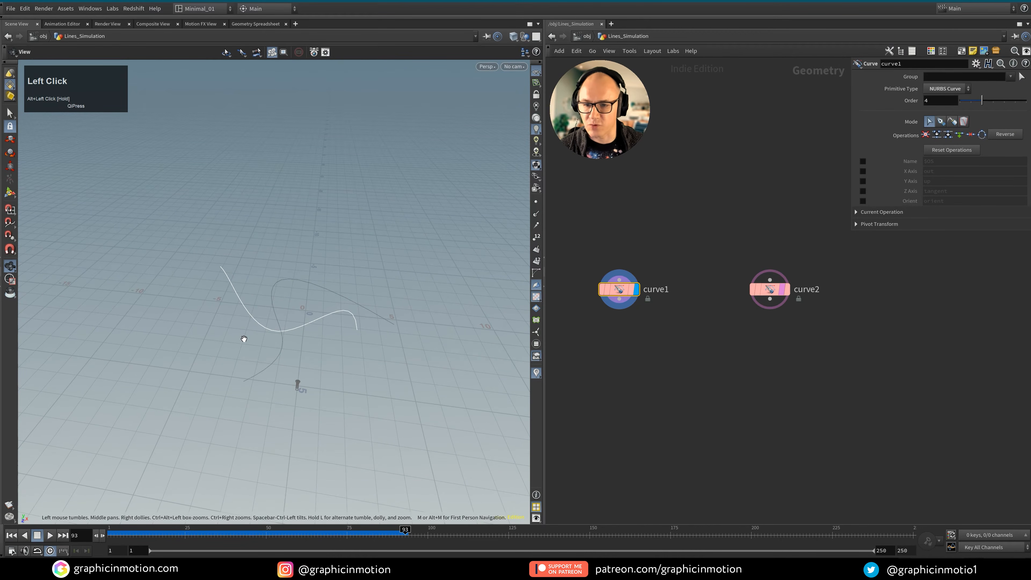
# Try the Polygon primitive type on curve1 and restore it to NURBS Curve
pyautogui.click(619, 292)
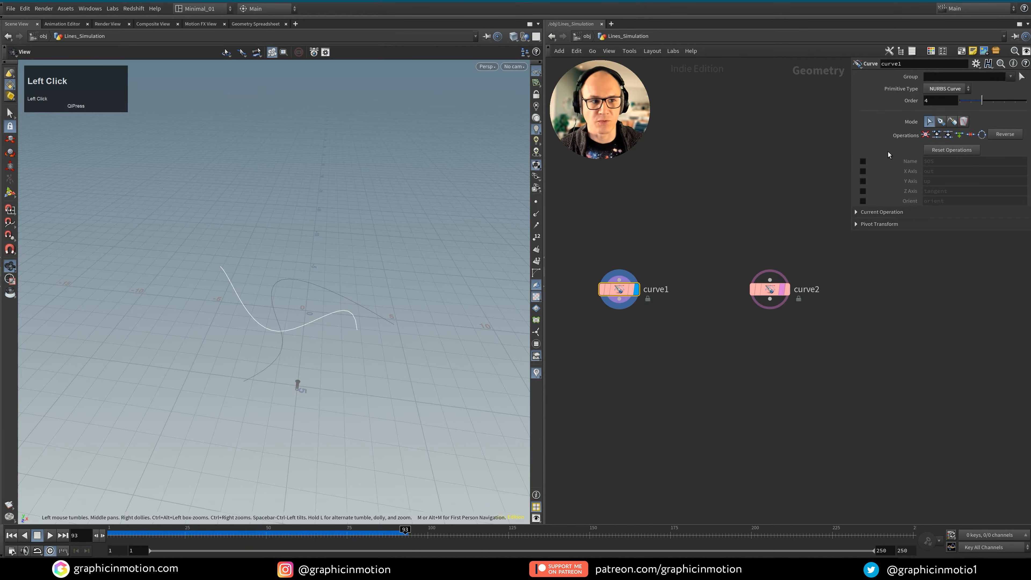
pyautogui.click(950, 88)
pyautogui.click(941, 103)
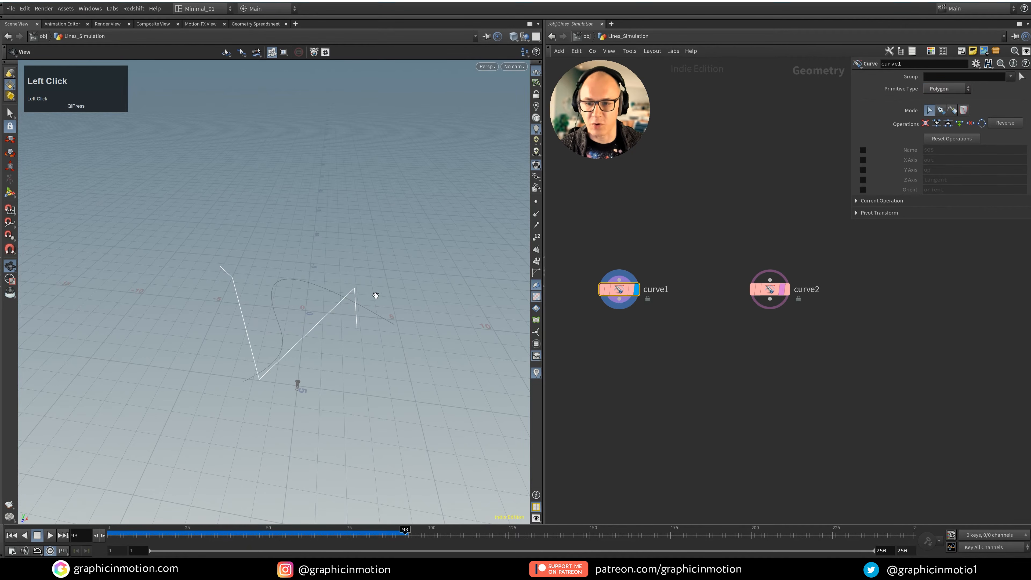
pyautogui.keyDown('alt'); pyautogui.moveTo(352, 313); pyautogui.dragTo(352, 293); pyautogui.keyUp('alt')
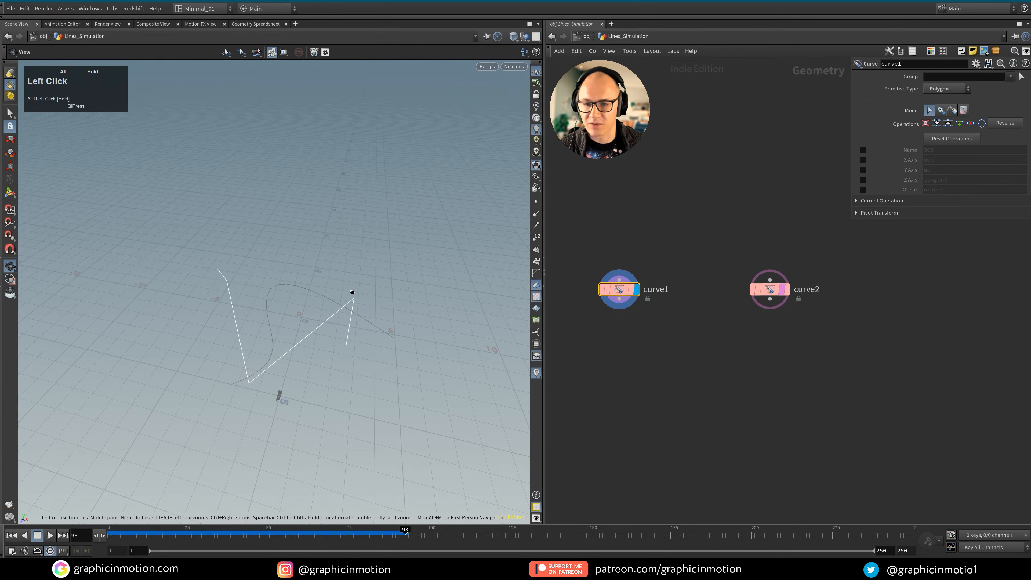
pyautogui.click(933, 92)
pyautogui.click(946, 111)
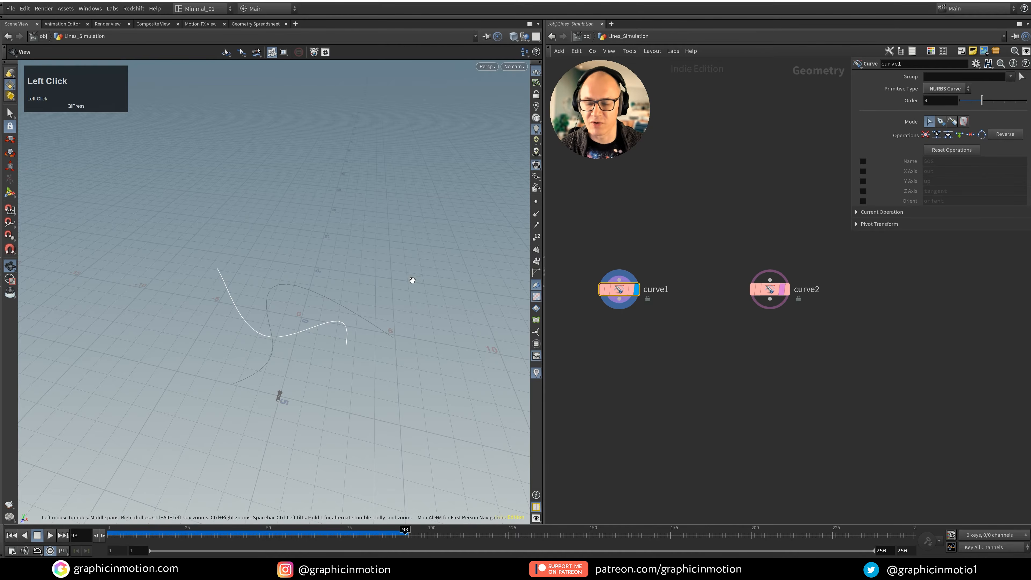
pyautogui.keyDown('alt'); pyautogui.moveTo(412, 280); pyautogui.dragTo(337, 268); pyautogui.keyUp('alt')
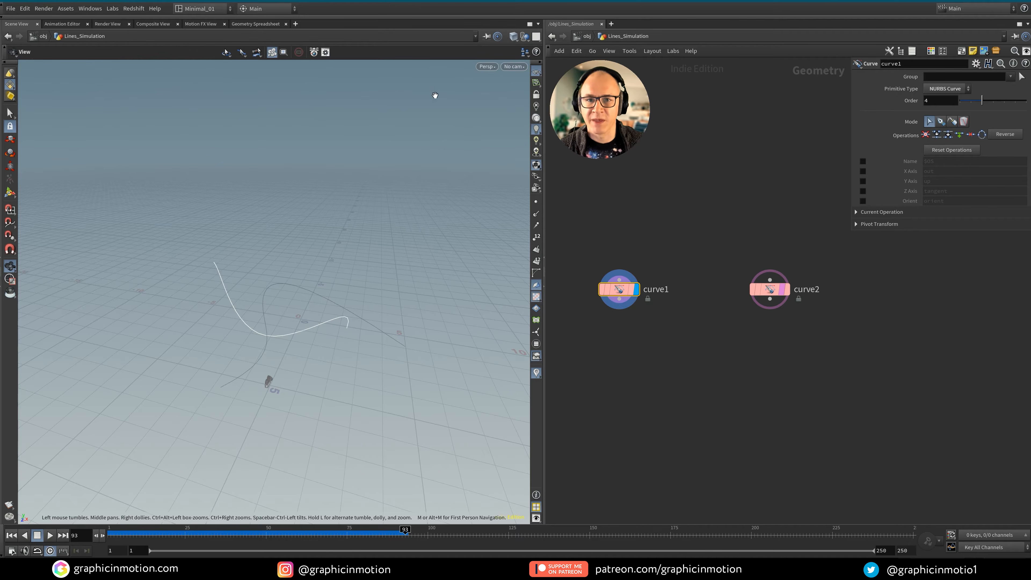
# Split the scene view into two stacked viewports
pyautogui.click(488, 67)
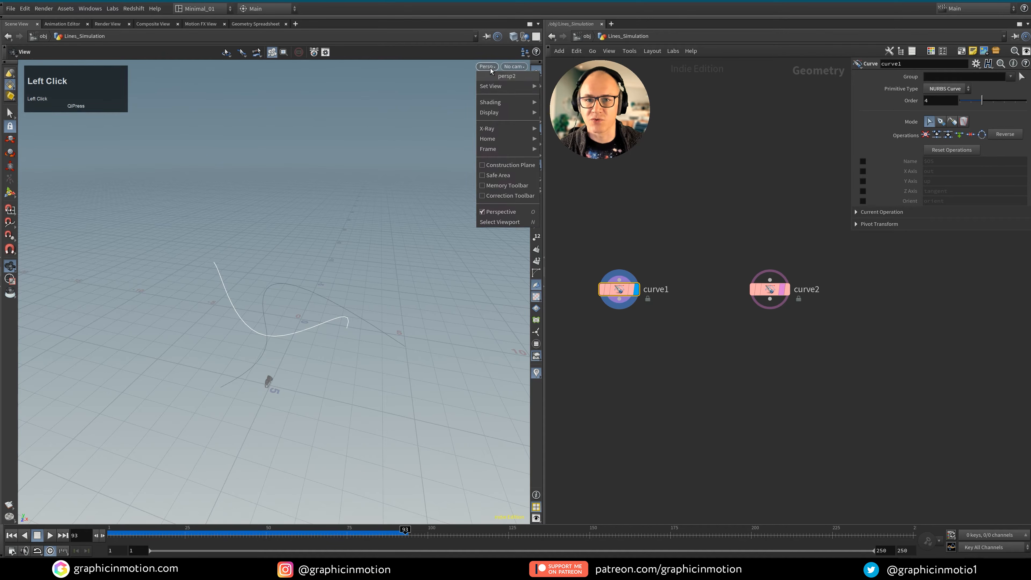
pyautogui.click(537, 37)
pyautogui.click(537, 37)
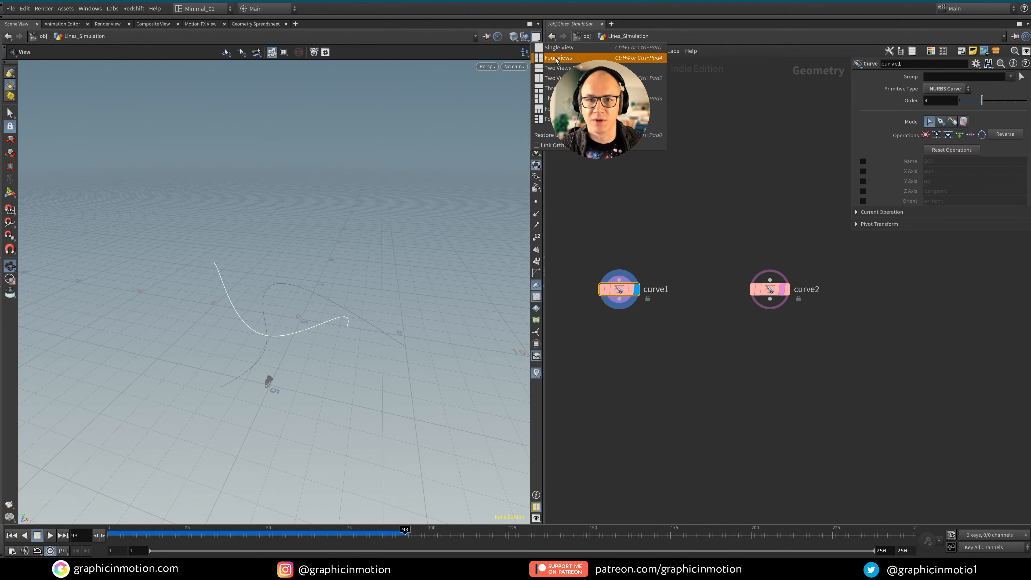
pyautogui.click(558, 68)
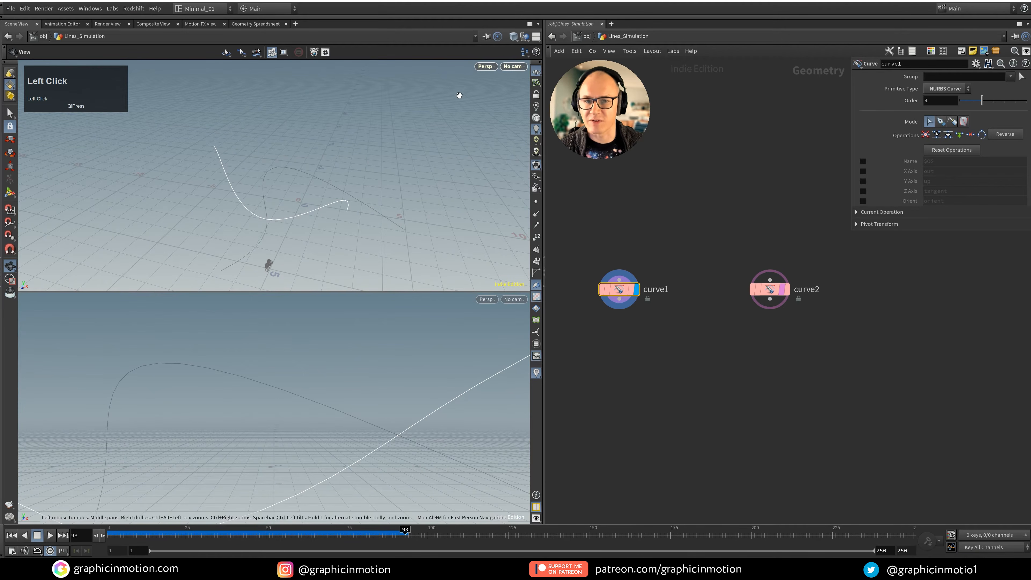
# Set the upper viewport to the Top view and make the lower one look through cam1
pyautogui.click(484, 68)
pyautogui.moveTo(490, 87)
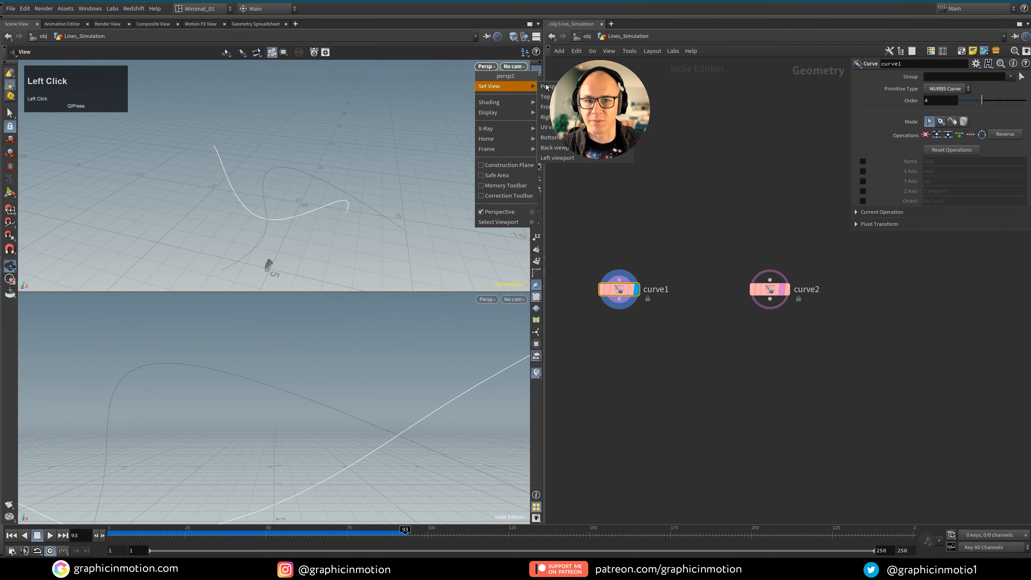
pyautogui.click(546, 97)
pyautogui.click(487, 300)
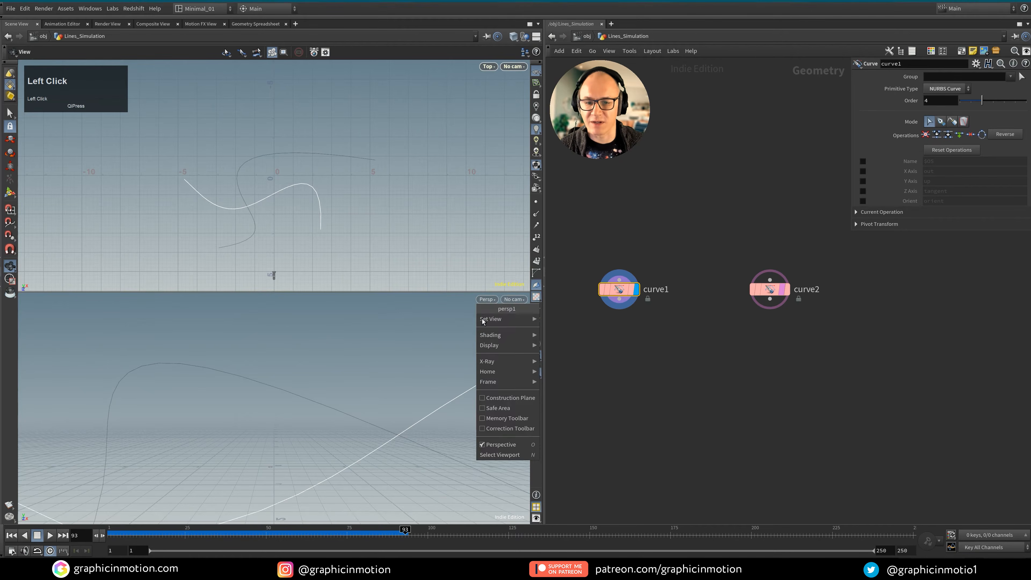
pyautogui.click(514, 299)
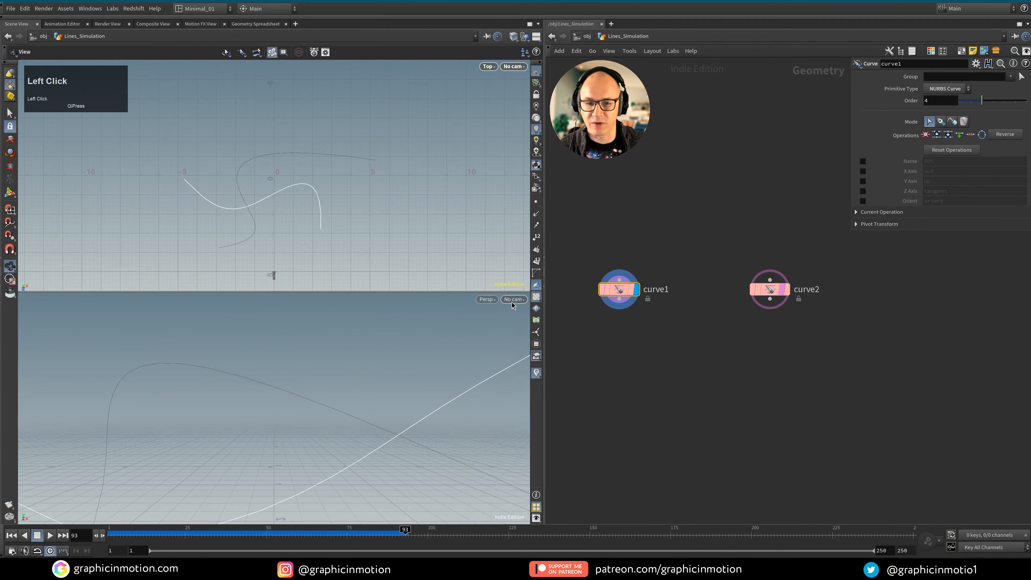
pyautogui.click(516, 346)
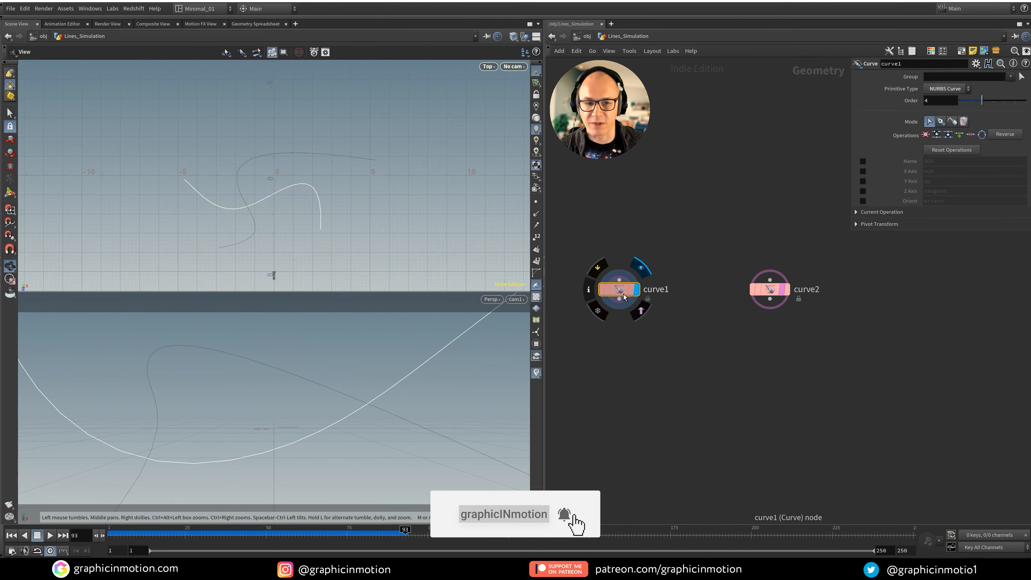
# Try moving curve1's anchor points in the Top view with the Curve tool, and undo the moves
pyautogui.press('Return')
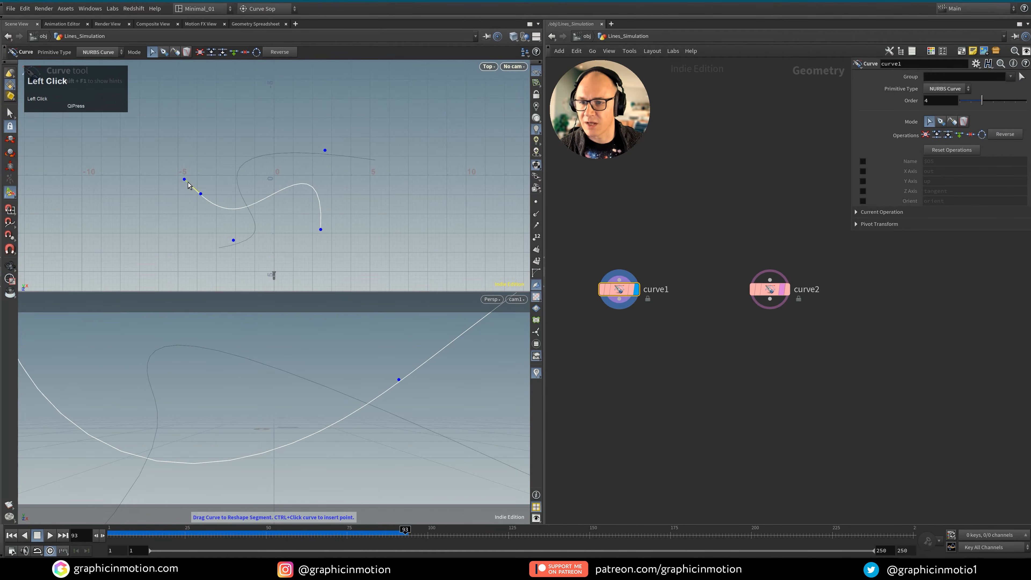
pyautogui.middleClick(185, 180)
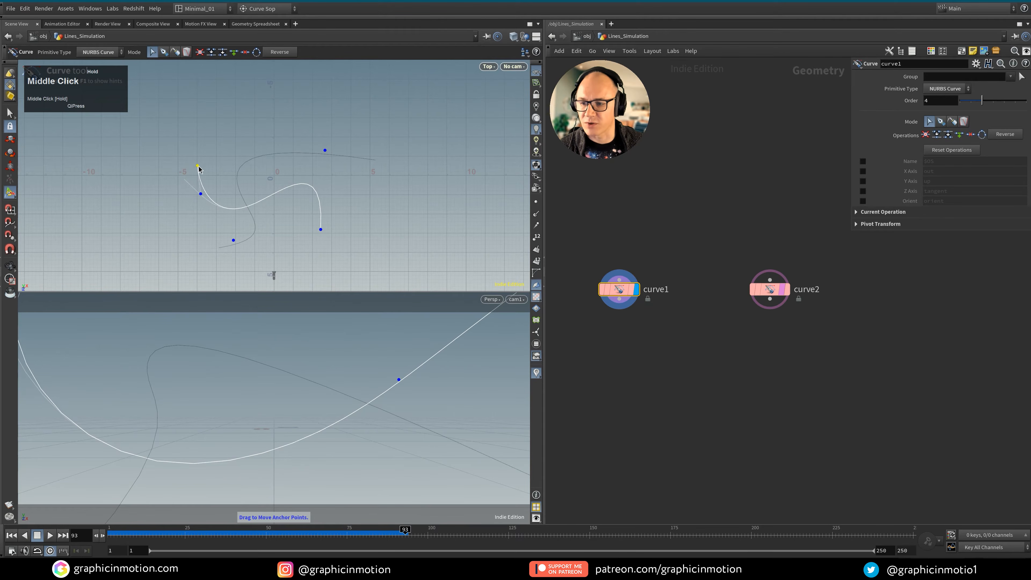
pyautogui.moveTo(199, 169)
pyautogui.mouseDown(button='middle')
pyautogui.moveTo(210, 166)
pyautogui.moveTo(203, 180)
pyautogui.moveTo(228, 194)
pyautogui.moveTo(227, 162)
pyautogui.moveTo(243, 154)
pyautogui.moveTo(161, 147)
pyautogui.moveTo(195, 185)
pyautogui.mouseUp(button='middle')
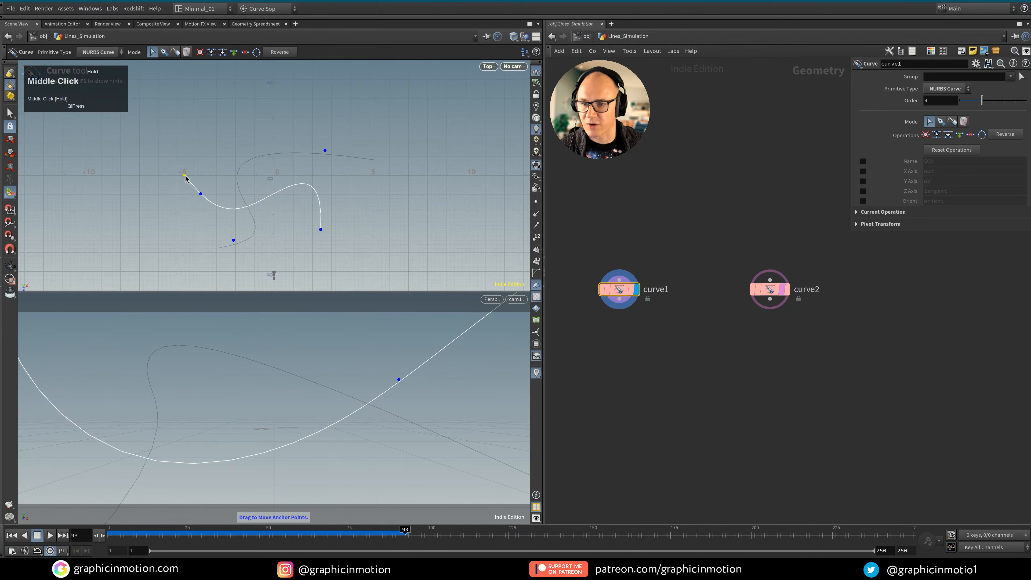
pyautogui.moveTo(184, 180); pyautogui.dragTo(185, 180, button='middle')
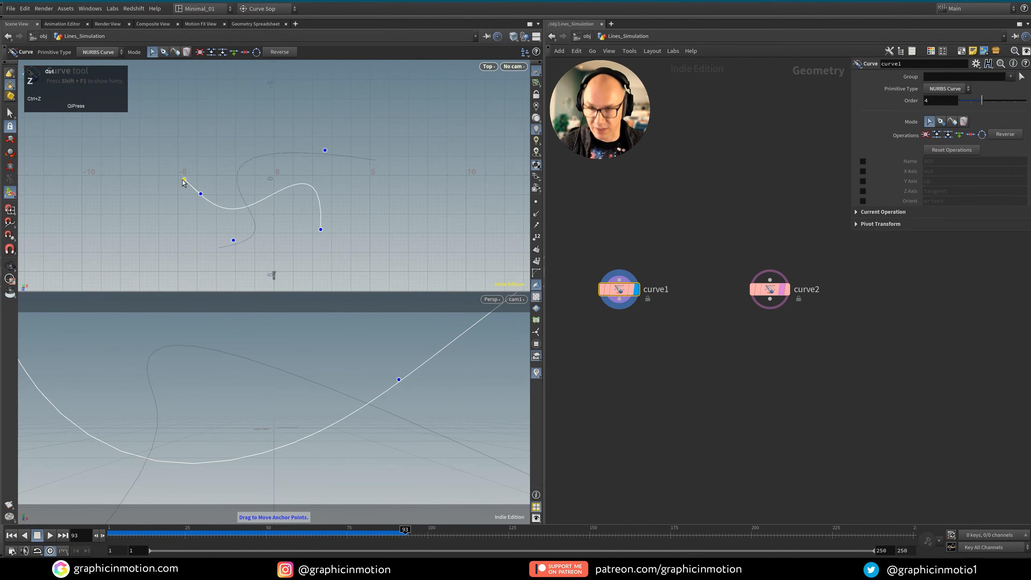
pyautogui.moveTo(325, 151); pyautogui.dragTo(311, 168, button='middle')
pyautogui.hotkey('ctrl', 'z')
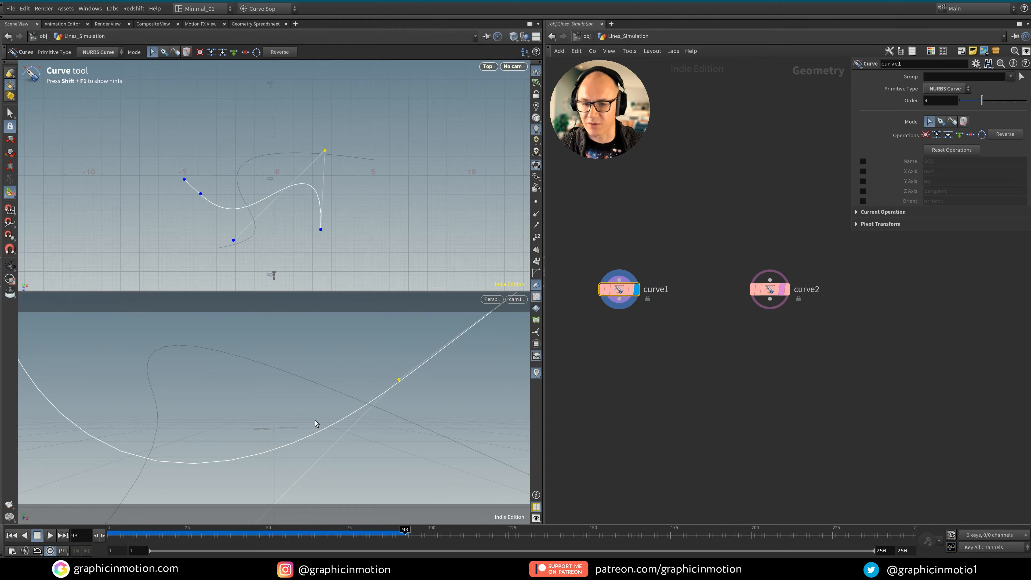
# Display curve2 instead of curve1 and return the scene view to a single viewport
pyautogui.click(753, 318)
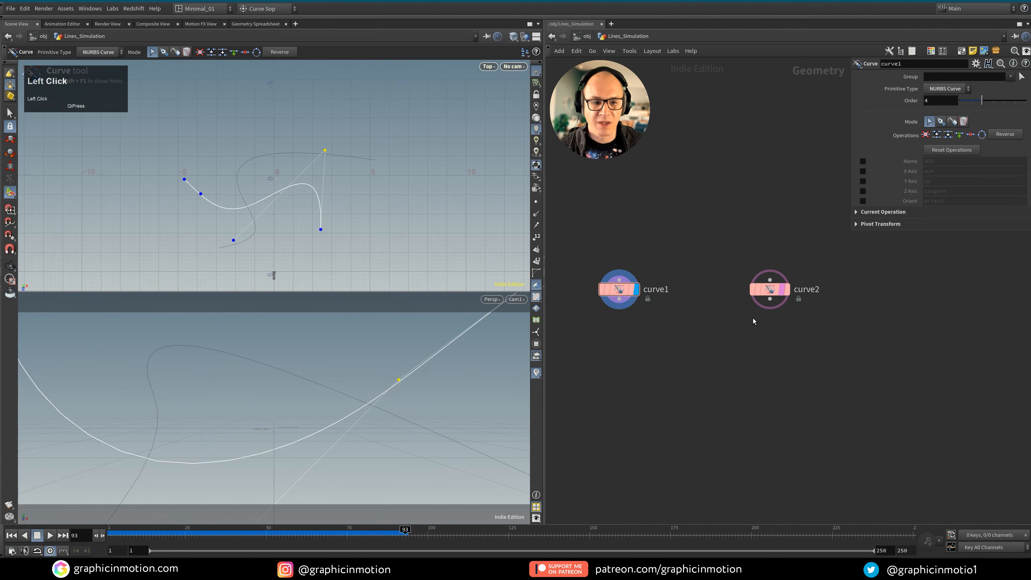
pyautogui.click(788, 290)
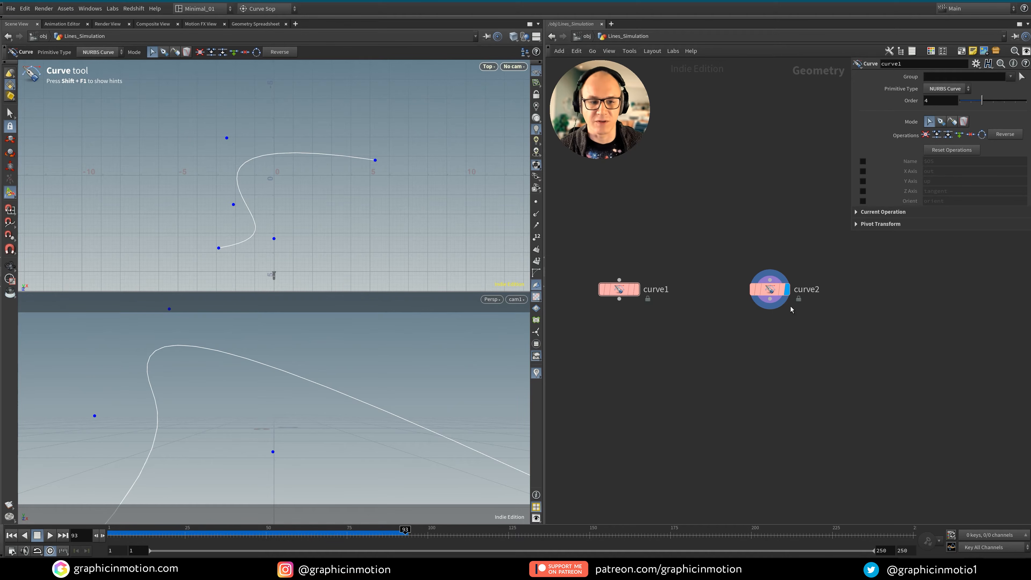
pyautogui.click(536, 37)
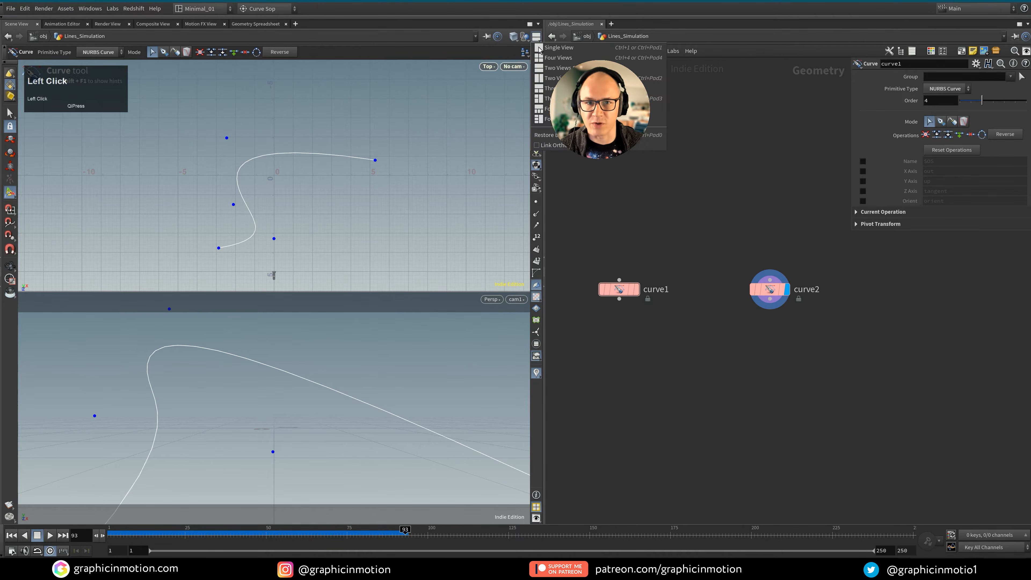
pyautogui.click(548, 47)
# Add a Circle node to the network and place it beside curve1
pyautogui.moveTo(629, 329); pyautogui.dragTo(682, 320, button='middle')
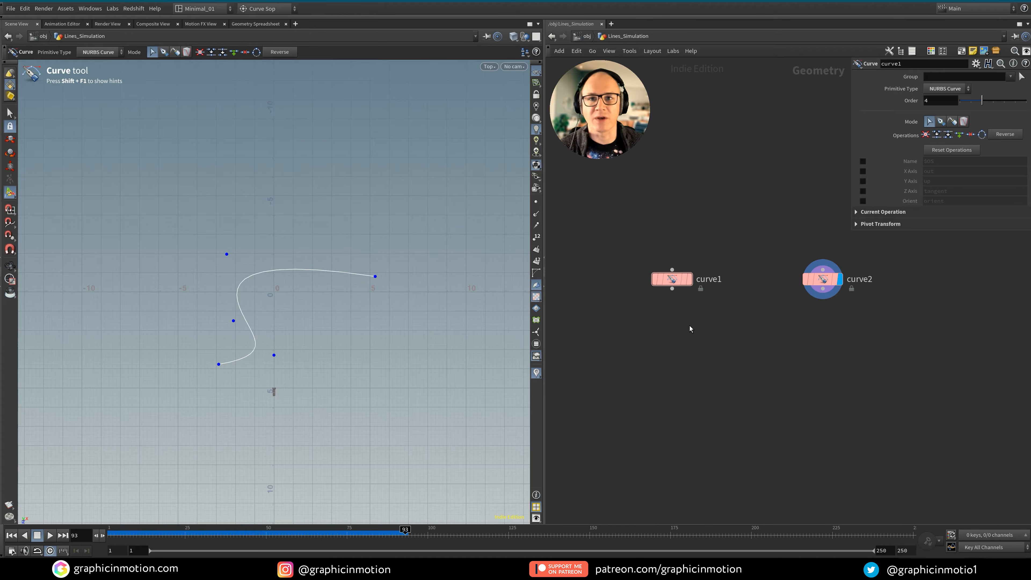
pyautogui.moveTo(664, 367); pyautogui.dragTo(681, 338, button='middle')
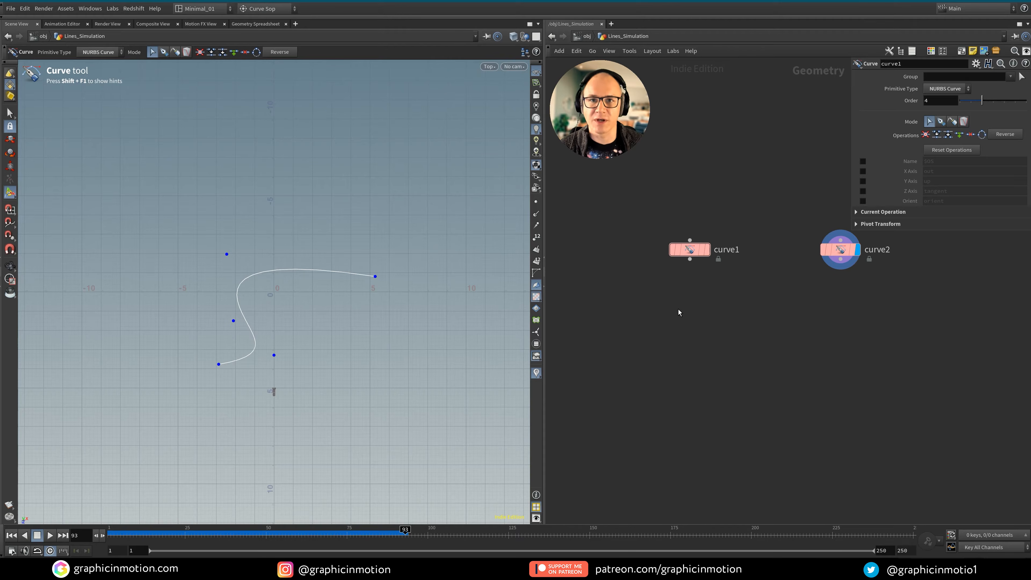
pyautogui.moveTo(666, 316); pyautogui.dragTo(715, 345, button='middle')
pyautogui.click(692, 340)
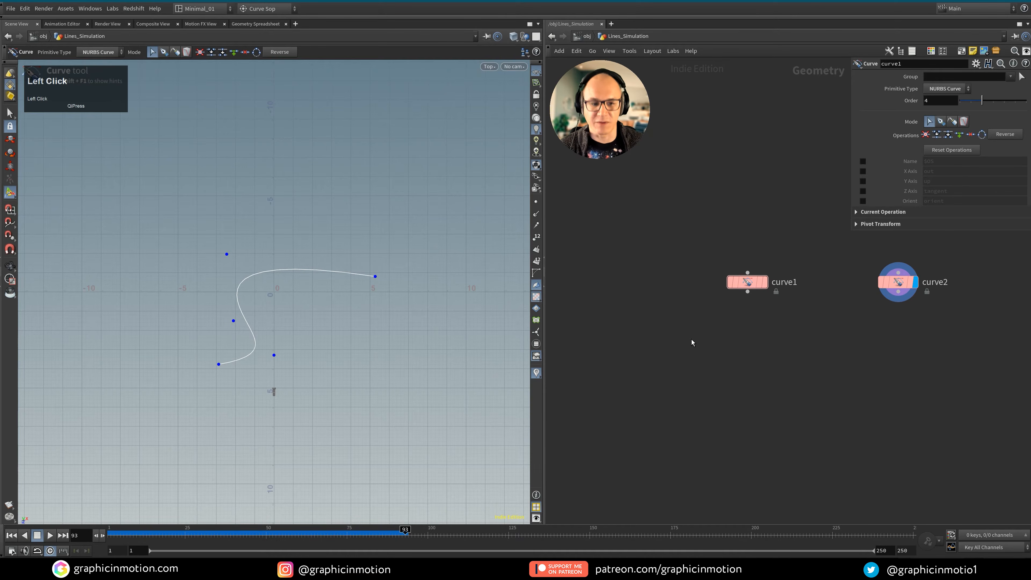
pyautogui.press('Tab')
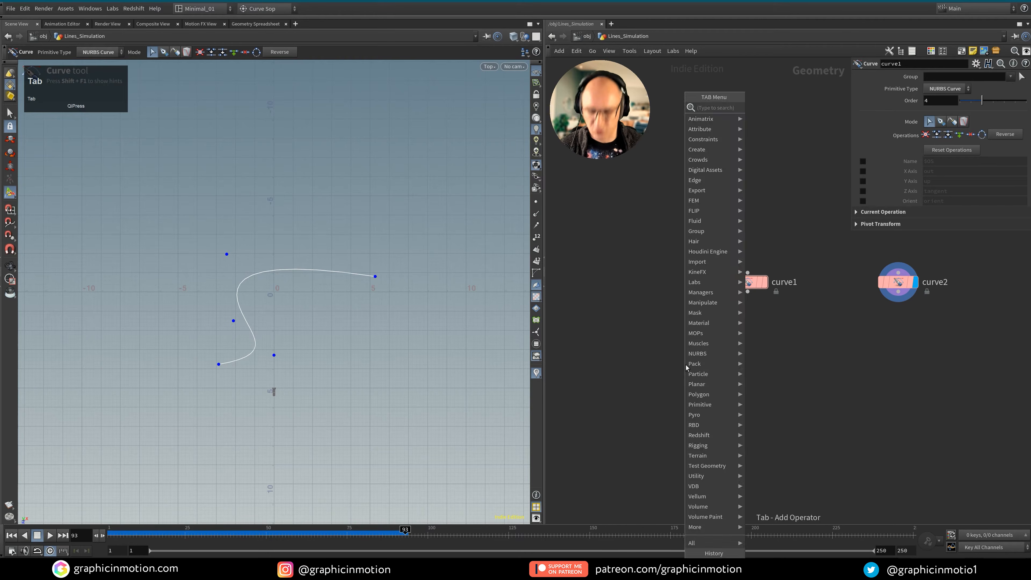
pyautogui.write('circle')
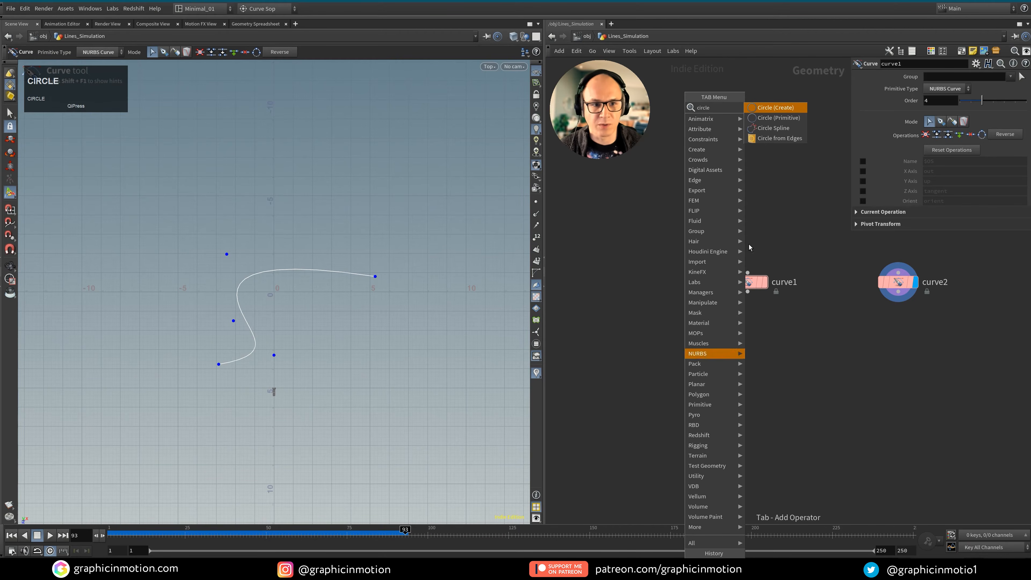
pyautogui.click(776, 107)
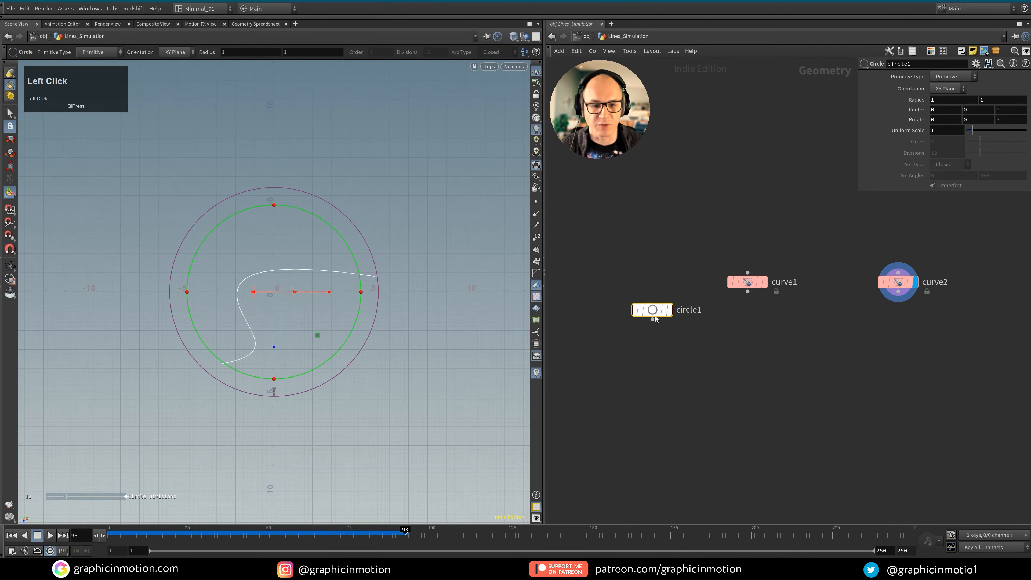
pyautogui.click(666, 293)
pyautogui.moveTo(668, 303); pyautogui.dragTo(678, 316, button='middle')
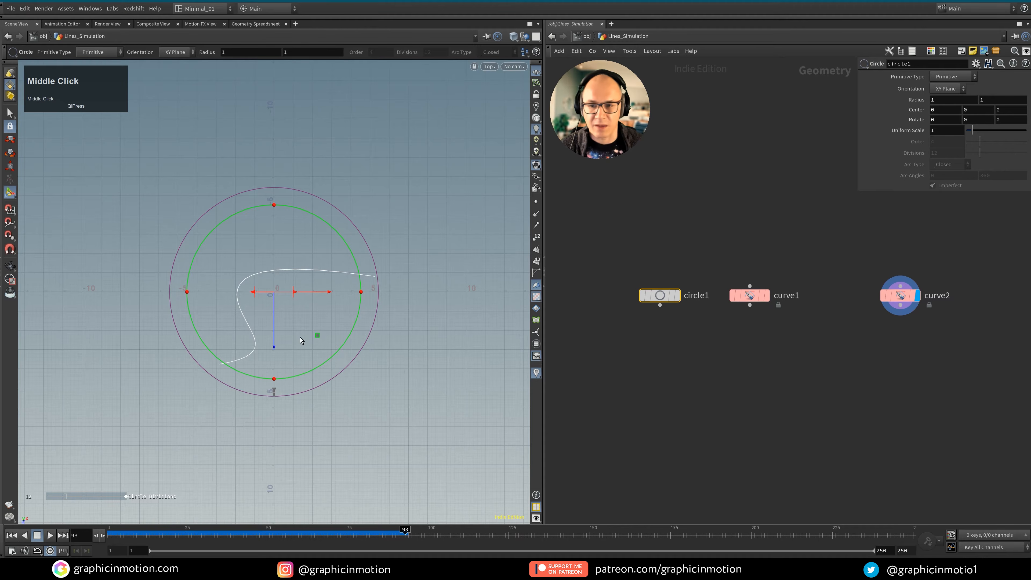
# Switch the scene view to Perspective and set both radius values of circle1 to 0.3
pyautogui.click(489, 67)
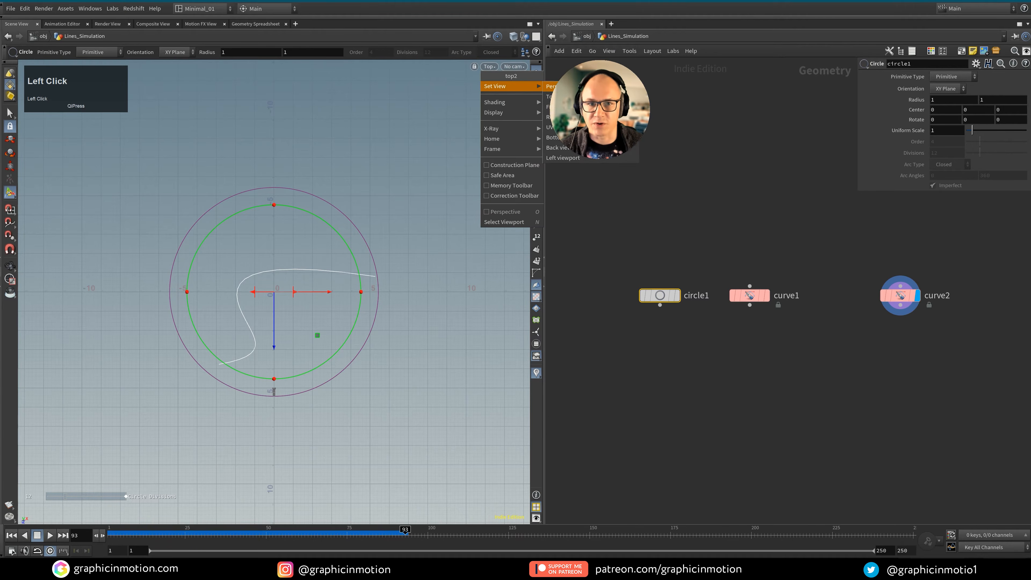
pyautogui.click(553, 87)
pyautogui.keyDown('alt'); pyautogui.moveTo(331, 272); pyautogui.dragTo(334, 240); pyautogui.keyUp('alt')
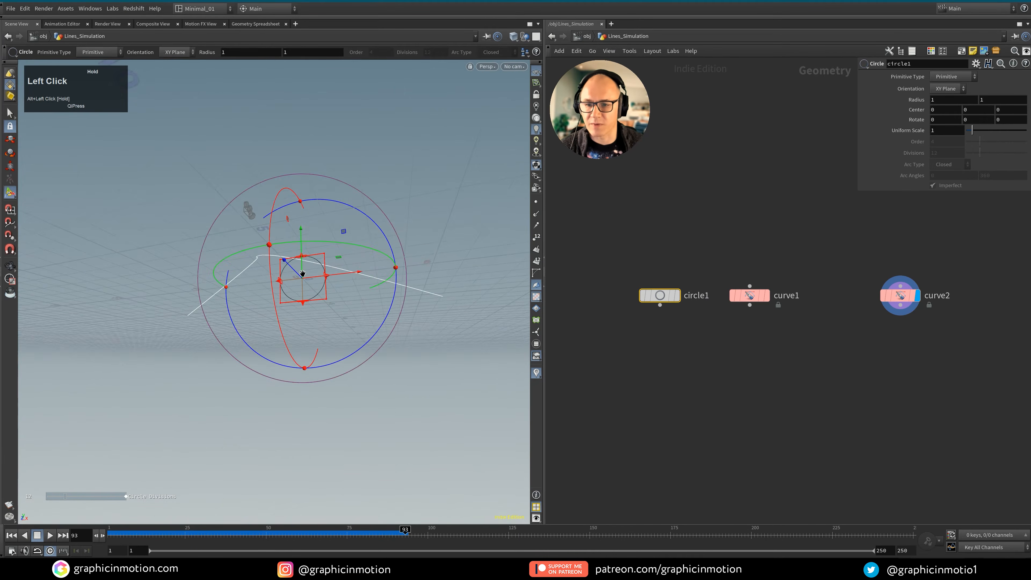
pyautogui.keyDown('alt'); pyautogui.moveTo(333, 239); pyautogui.dragTo(345, 257, button='right'); pyautogui.keyUp('alt')
pyautogui.keyDown('alt'); pyautogui.moveTo(346, 257); pyautogui.dragTo(334, 306); pyautogui.keyUp('alt')
pyautogui.keyDown('alt'); pyautogui.moveTo(334, 306); pyautogui.dragTo(357, 287, button='right'); pyautogui.keyUp('alt')
pyautogui.keyDown('alt'); pyautogui.moveTo(357, 288); pyautogui.dragTo(391, 293, button='middle'); pyautogui.keyUp('alt')
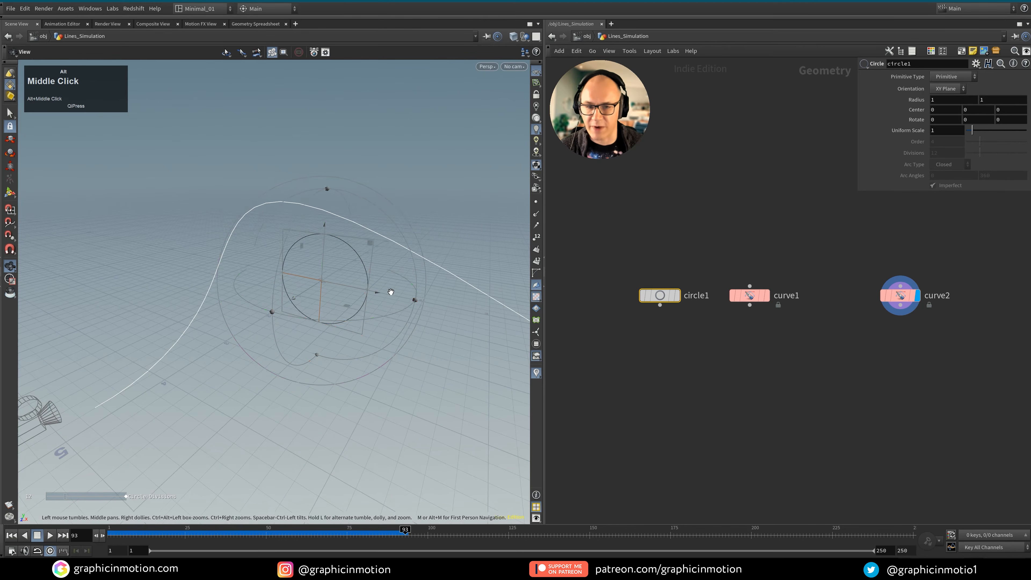
pyautogui.click(669, 299)
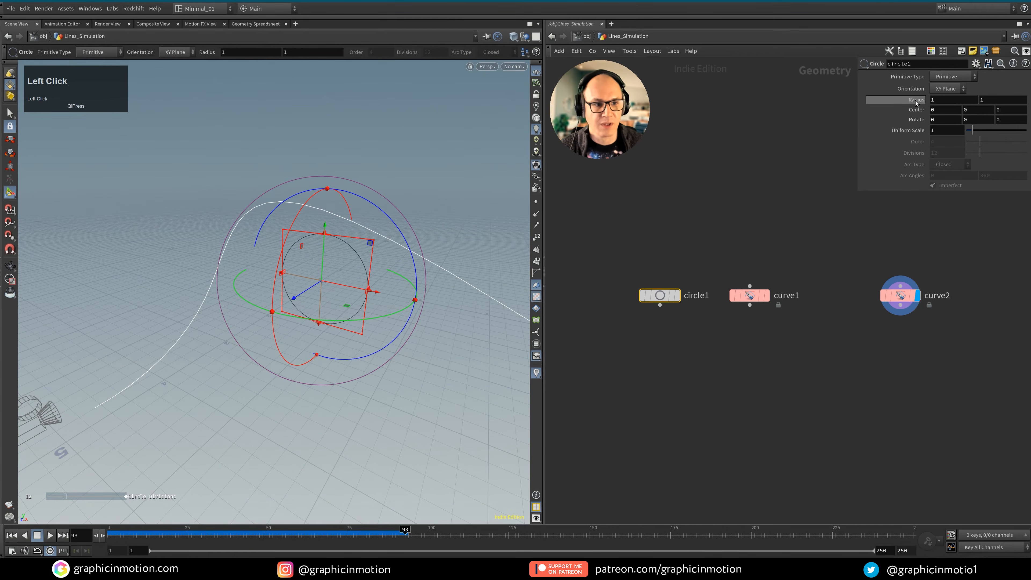
pyautogui.moveTo(916, 99); pyautogui.dragTo(879, 100, button='middle')
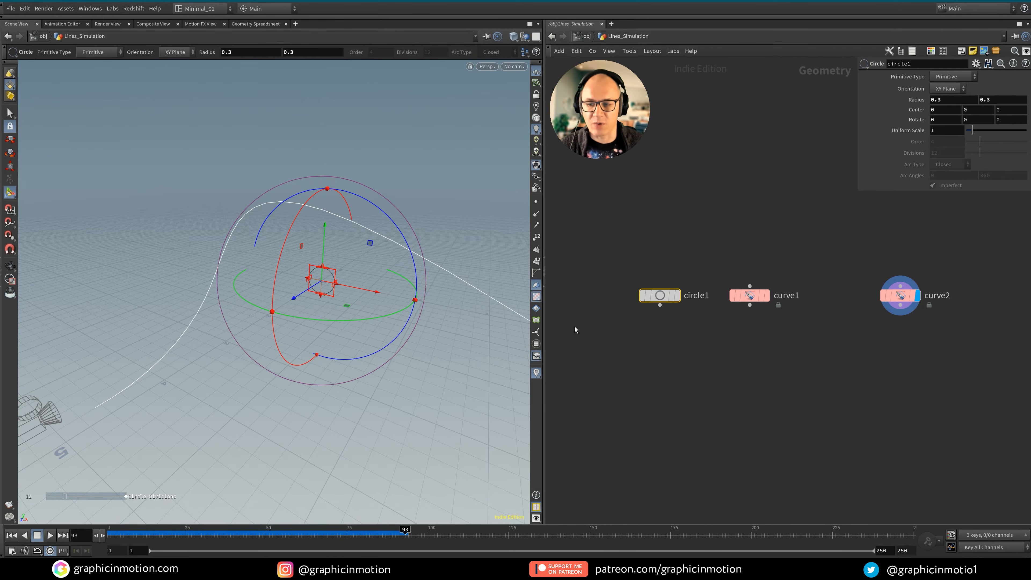
# Display curve1 and turn on point numbers to examine the order of its points
pyautogui.click(765, 295)
pyautogui.click(756, 298)
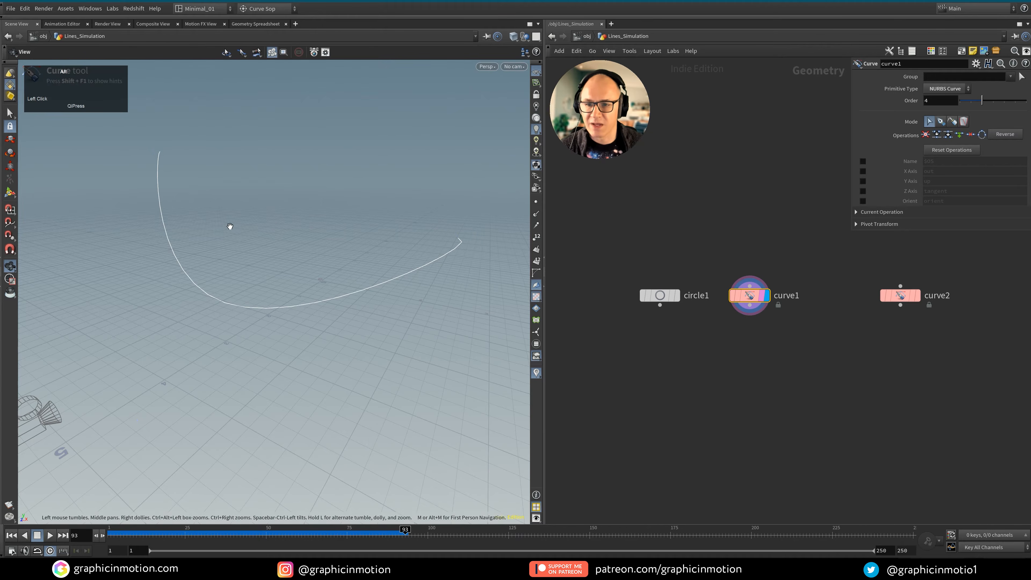
pyautogui.moveTo(228, 225)
pyautogui.keyDown('alt'); pyautogui.mouseDown()
pyautogui.moveTo(246, 258)
pyautogui.moveTo(243, 236)
pyautogui.mouseUp(); pyautogui.keyUp('alt')
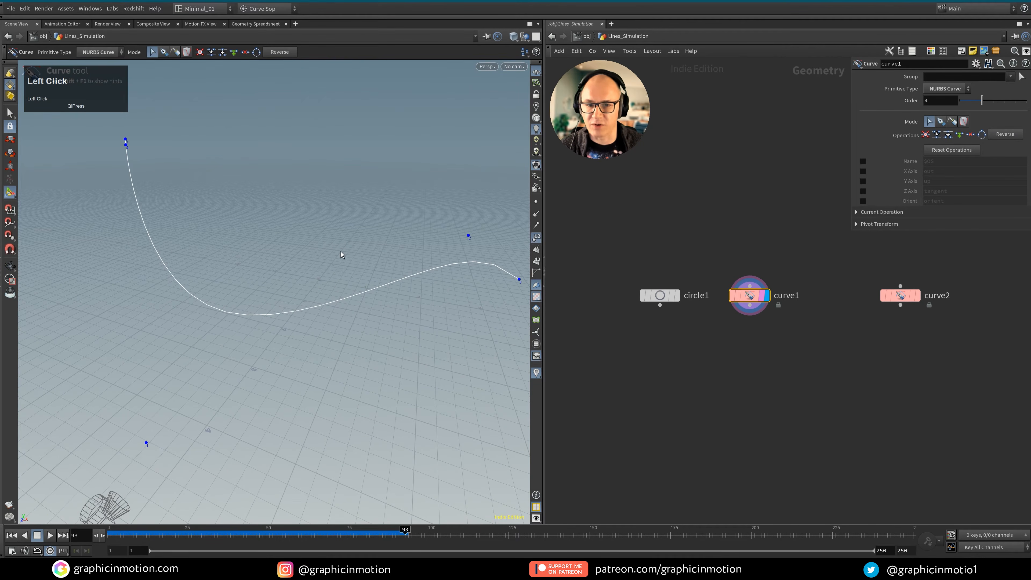
pyautogui.keyDown('alt'); pyautogui.moveTo(342, 255); pyautogui.dragTo(231, 219); pyautogui.keyUp('alt')
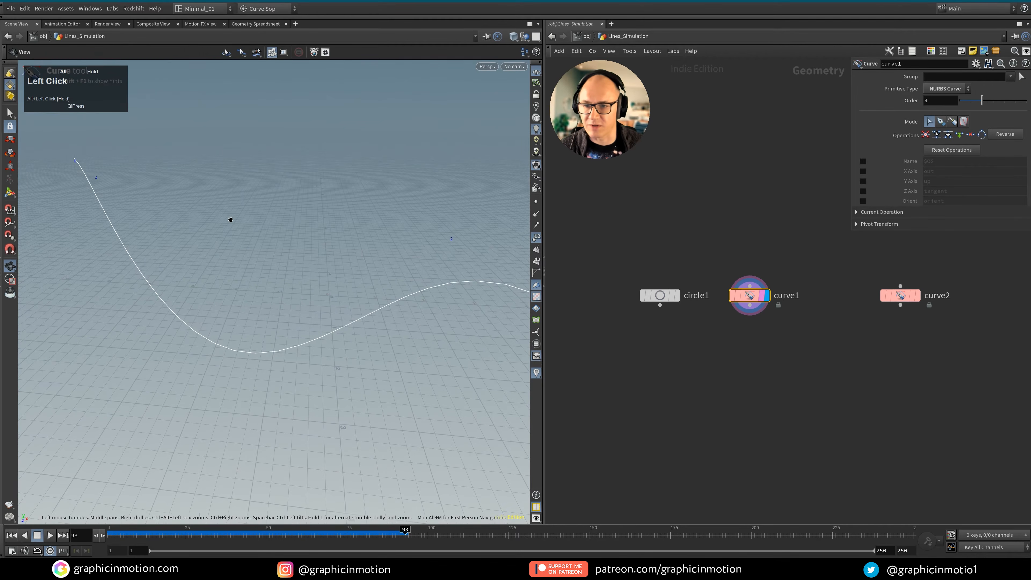
pyautogui.keyDown('alt'); pyautogui.moveTo(340, 279); pyautogui.dragTo(325, 256, button='middle'); pyautogui.keyUp('alt')
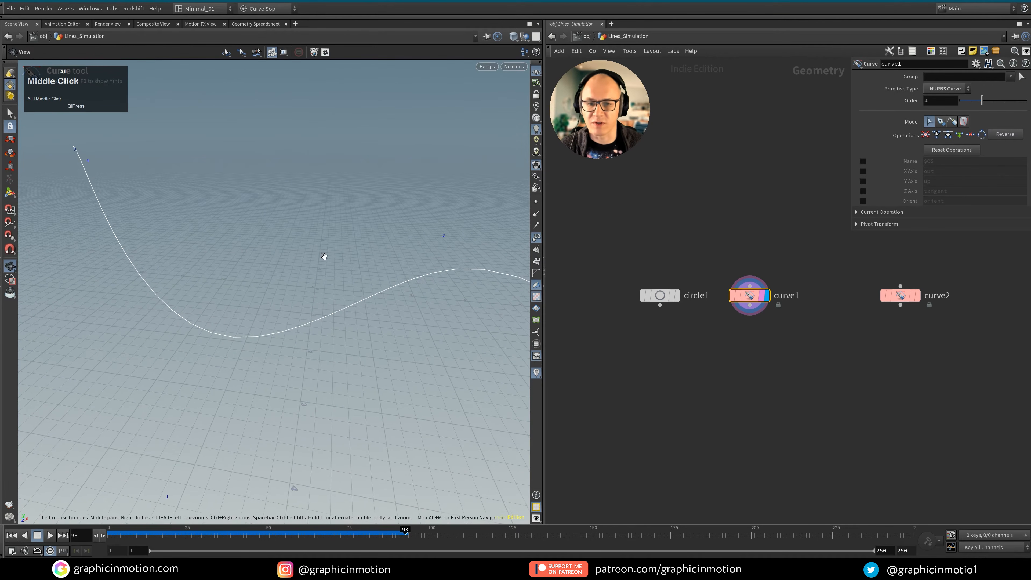
# Add a Resample node fed by curve1 and display its result
pyautogui.press('Tab')
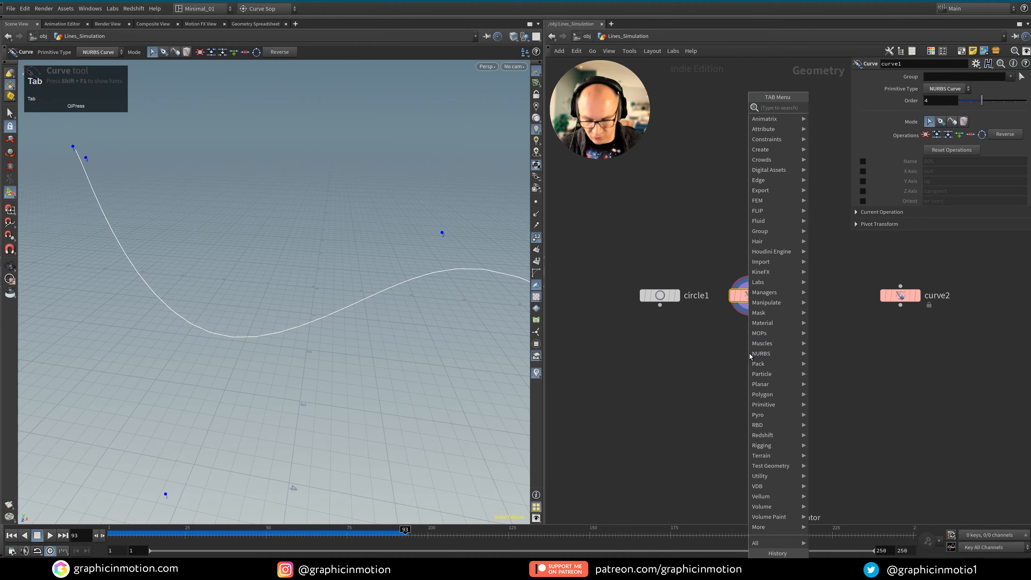
pyautogui.write('resample')
pyautogui.press('Return')
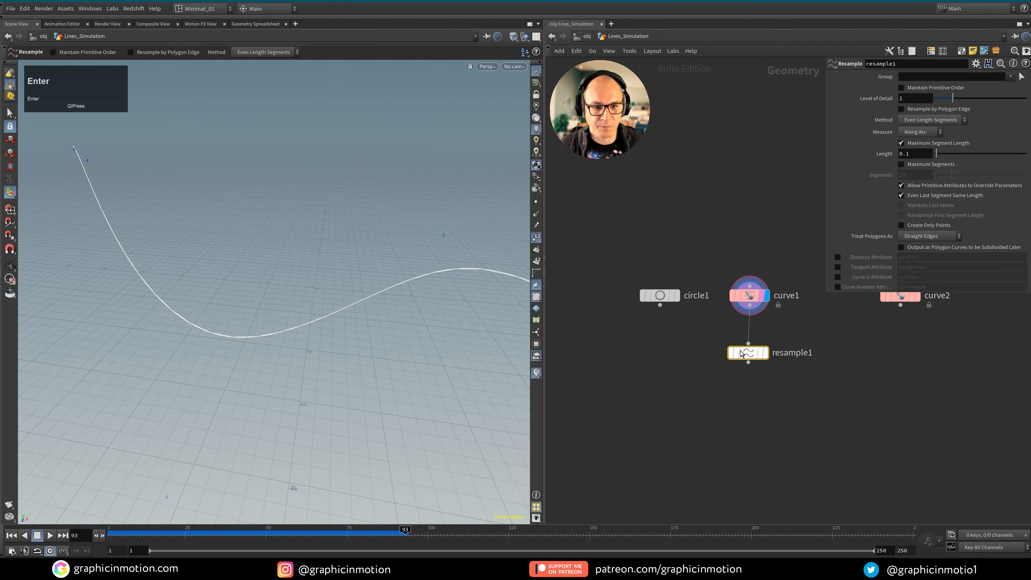
pyautogui.click(741, 353)
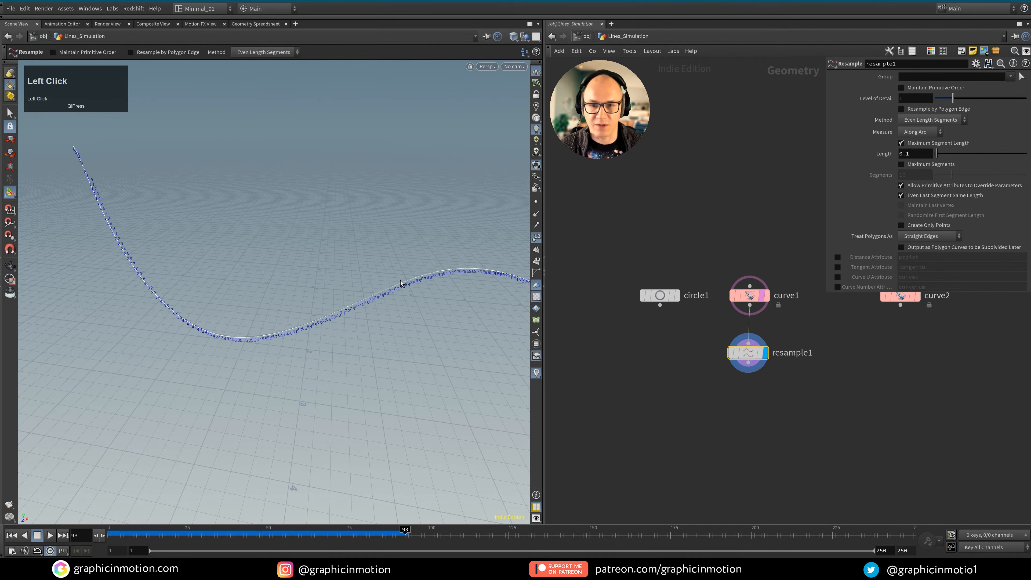
# Make resample1 treat polygons as Subdivision Curves and align the node beneath curve1
pyautogui.click(927, 239)
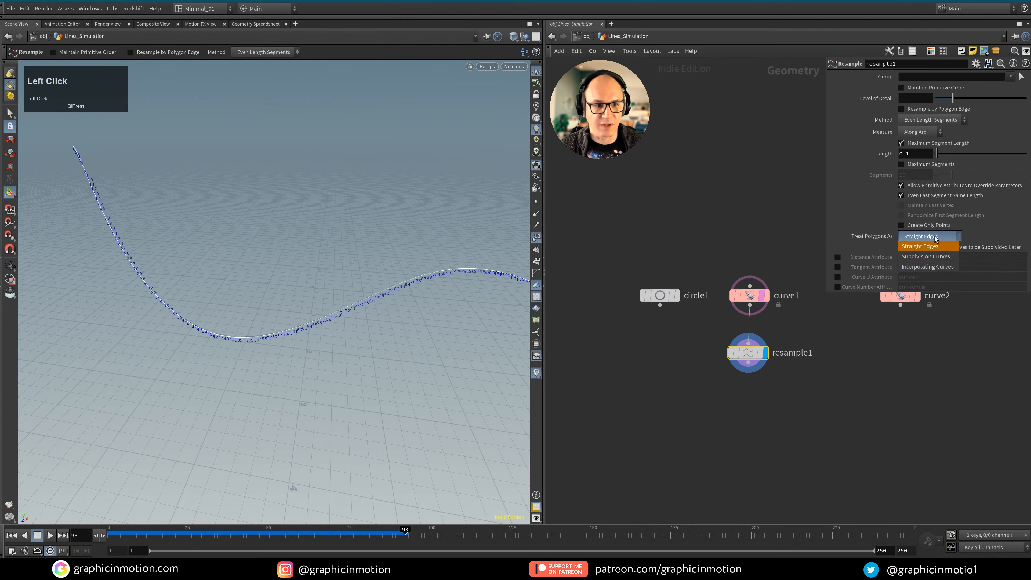
pyautogui.click(929, 257)
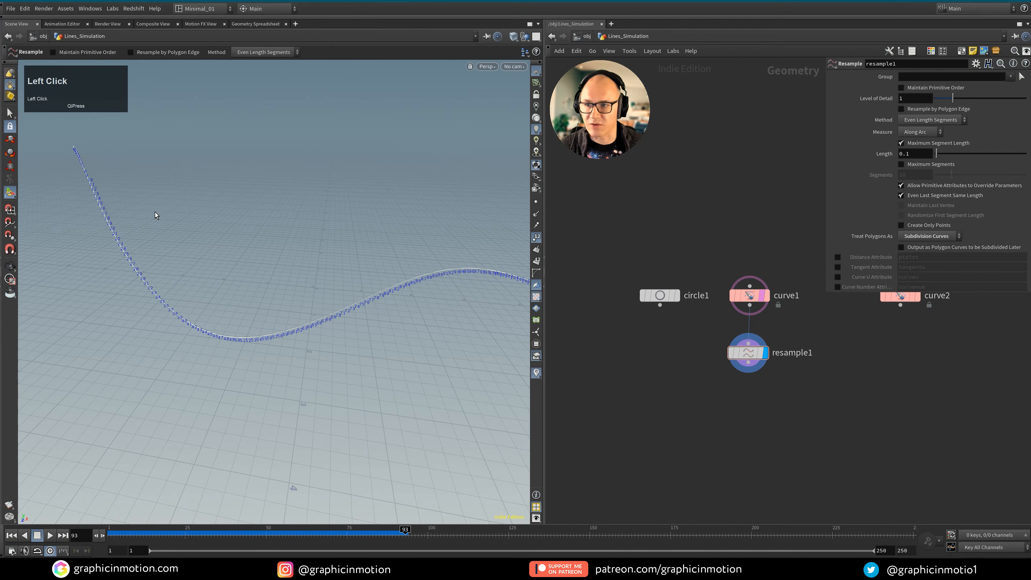
pyautogui.moveTo(751, 347); pyautogui.dragTo(752, 356)
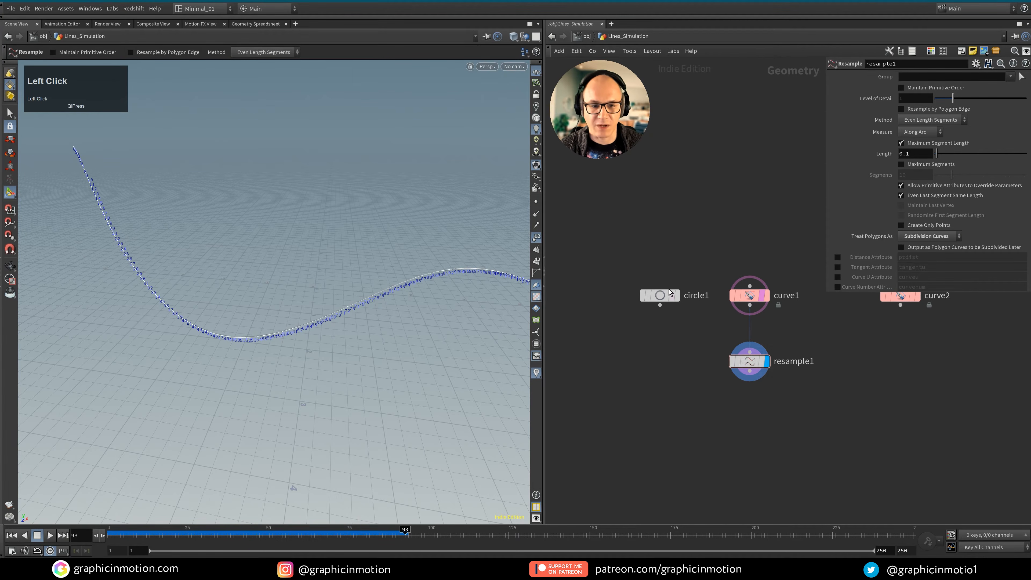
# Add a Copy to Points node, with circle1 as the geometry to copy and resample1 as the target points
pyautogui.moveTo(662, 302); pyautogui.dragTo(660, 350)
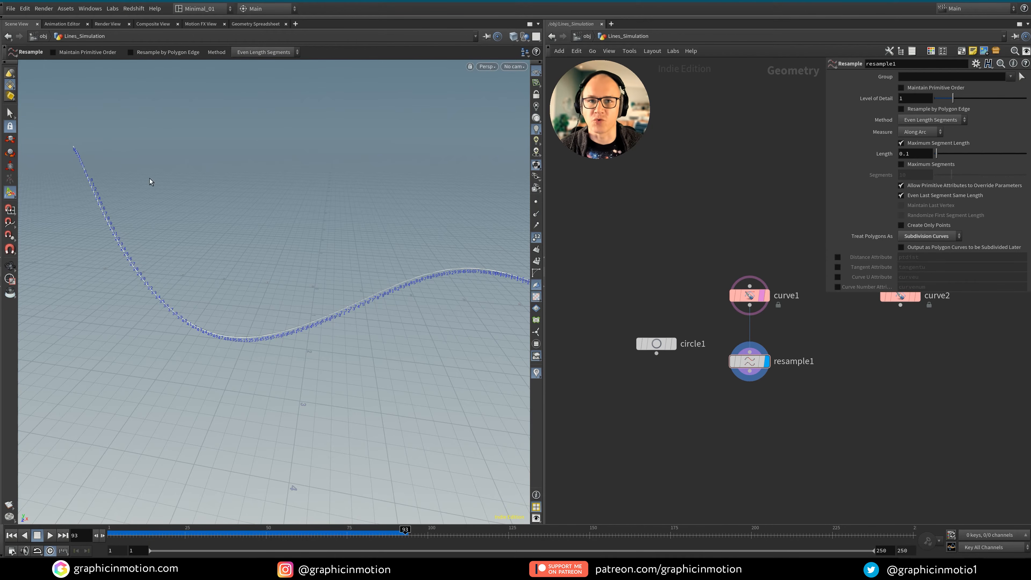
pyautogui.moveTo(689, 410); pyautogui.dragTo(675, 369, button='middle')
pyautogui.press('Tab')
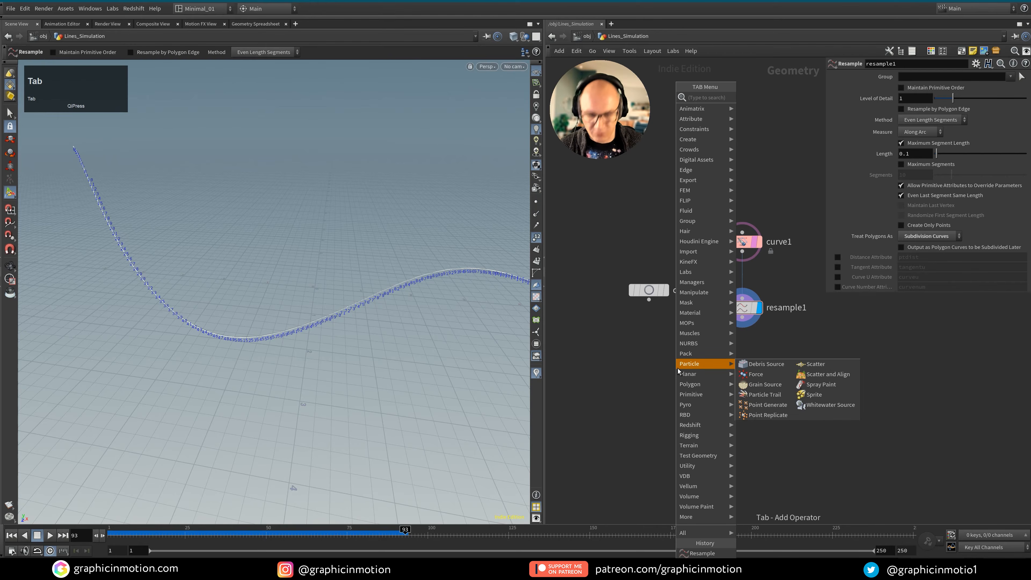
pyautogui.write('copy')
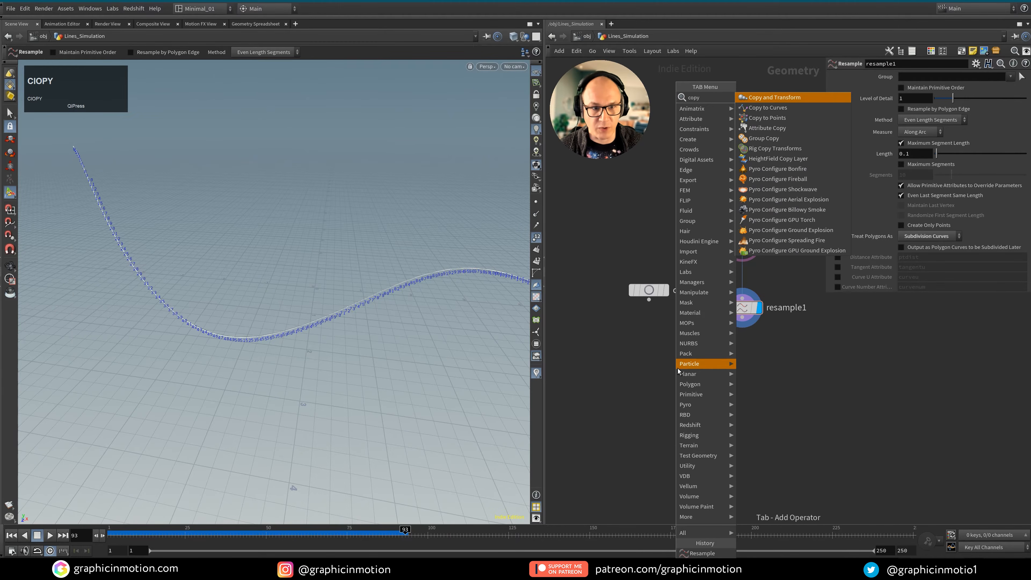
pyautogui.press('Down')
pyautogui.press('Down')
pyautogui.press('Return')
pyautogui.click(677, 368)
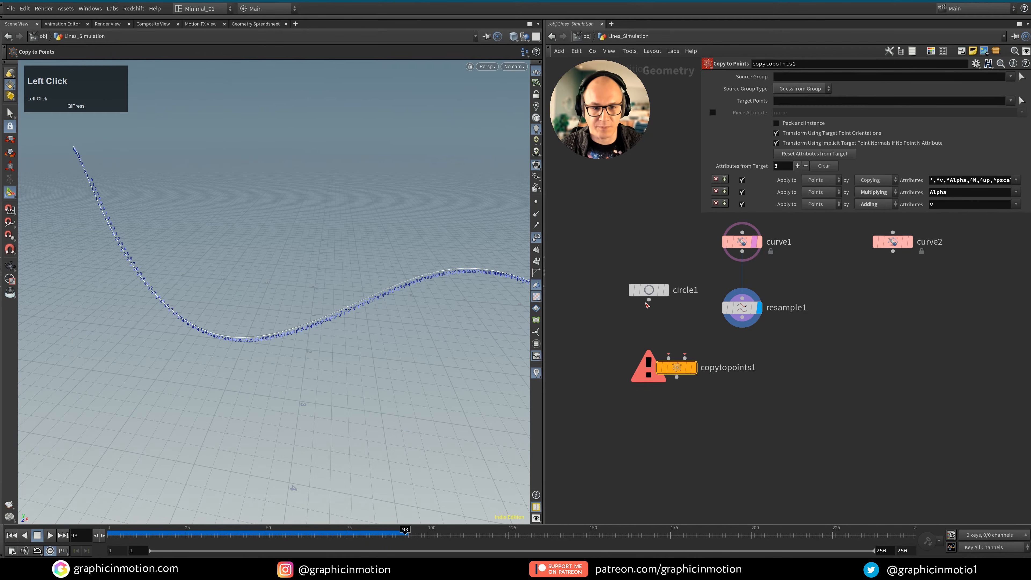
pyautogui.moveTo(649, 300); pyautogui.dragTo(636, 322)
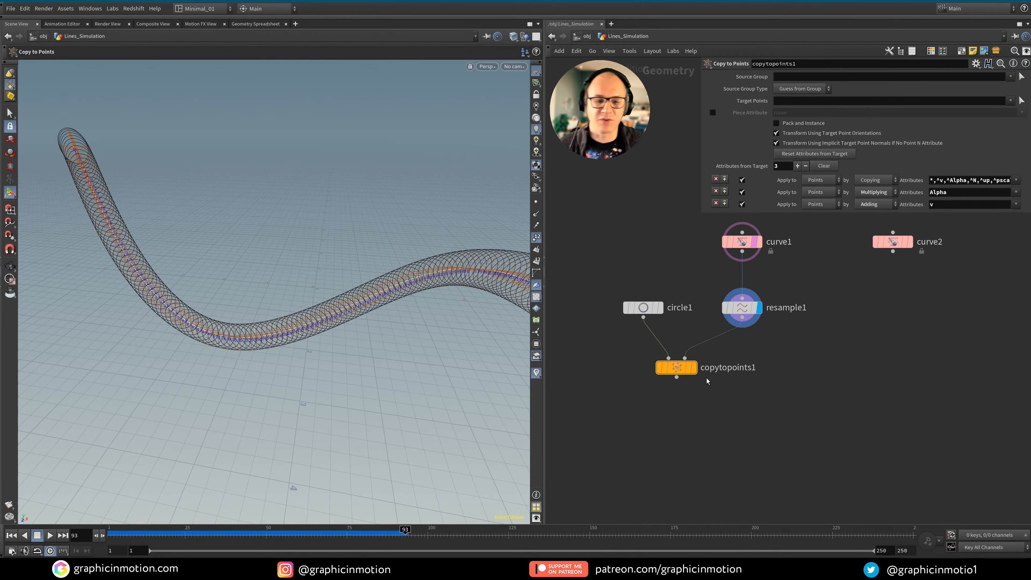
# Display copytopoints1 and restrict its target points to point 0
pyautogui.click(694, 367)
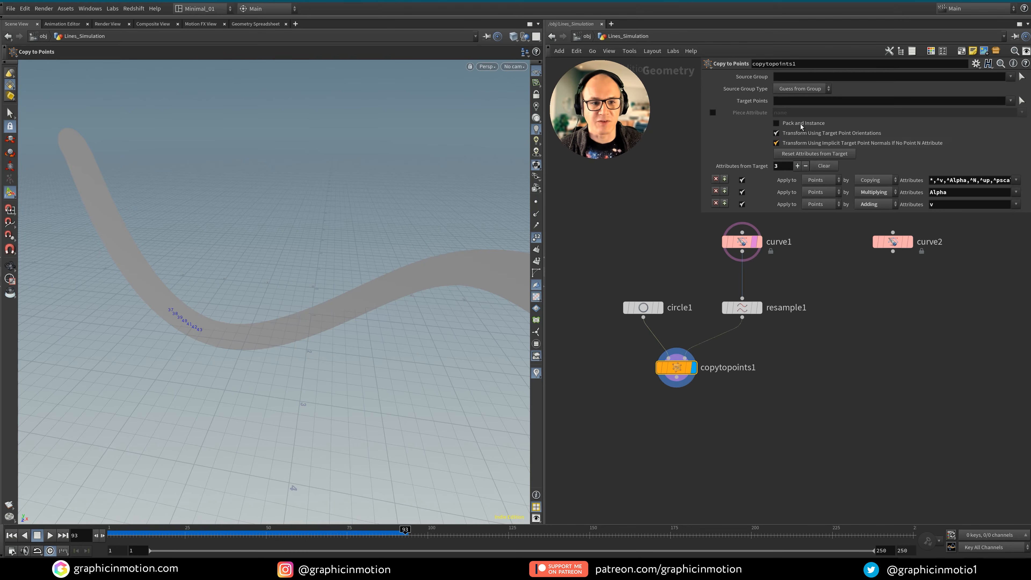
pyautogui.click(752, 101)
pyautogui.write('0')
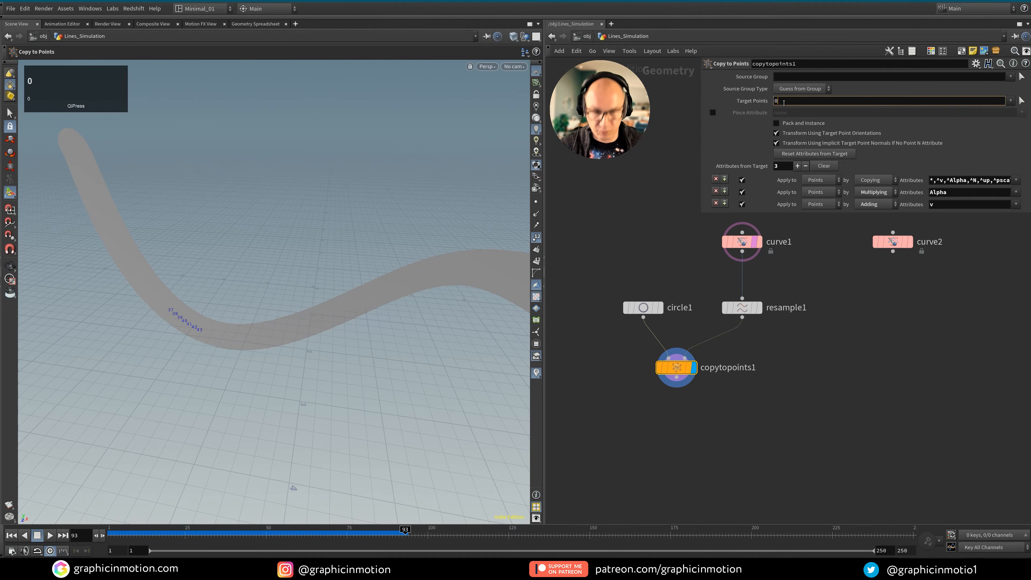
pyautogui.keyDown('alt'); pyautogui.moveTo(118, 162); pyautogui.dragTo(227, 203); pyautogui.keyUp('alt')
pyautogui.keyDown('alt'); pyautogui.moveTo(228, 203); pyautogui.dragTo(351, 220, button='middle'); pyautogui.keyUp('alt')
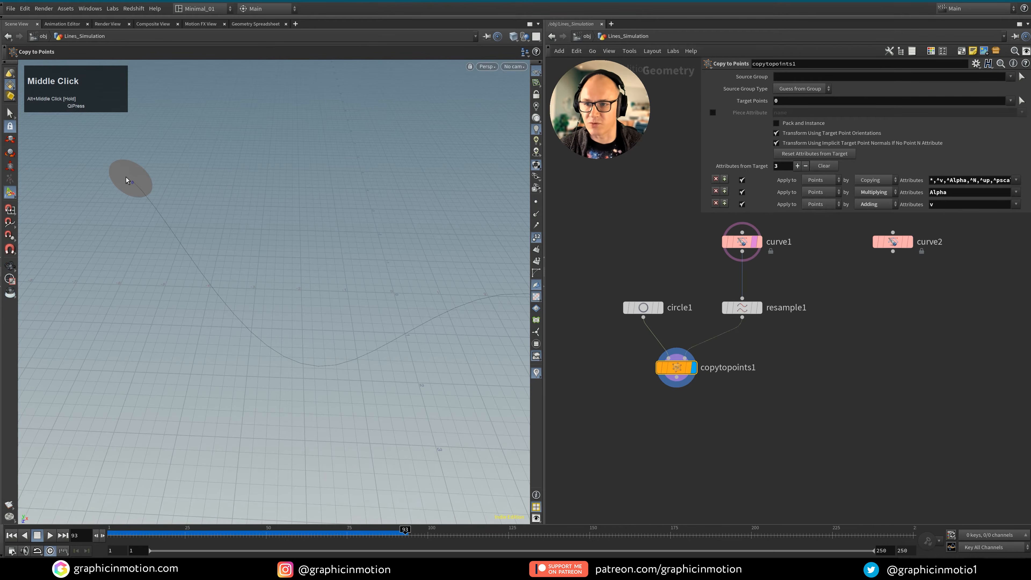
# Display curve1 again and turn off the point numbers in the scene view
pyautogui.click(757, 242)
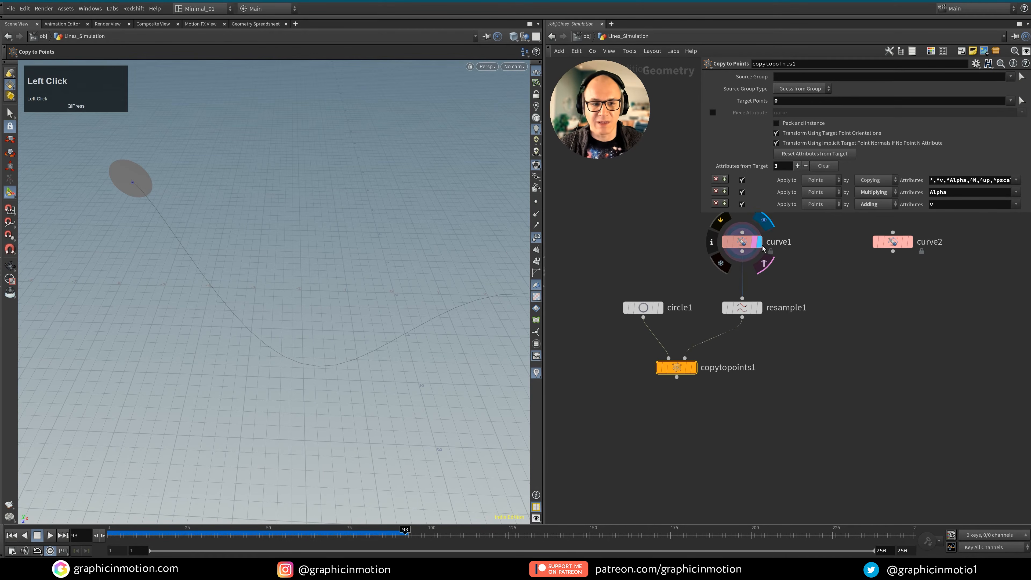
pyautogui.keyDown('alt'); pyautogui.moveTo(388, 291); pyautogui.dragTo(354, 290, button='right'); pyautogui.keyUp('alt')
pyautogui.keyDown('alt'); pyautogui.moveTo(362, 289); pyautogui.dragTo(312, 281, button='middle'); pyautogui.keyUp('alt')
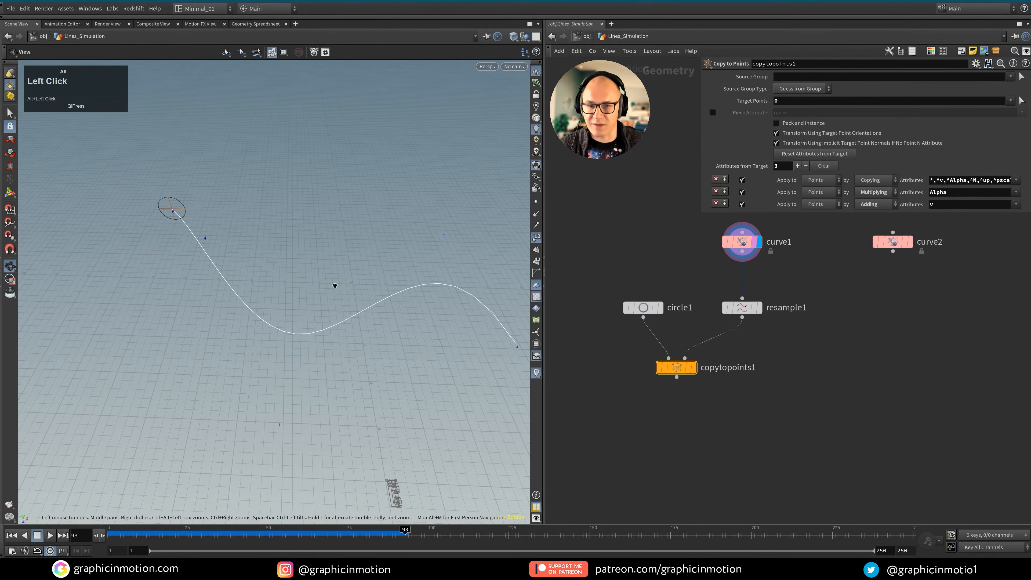
pyautogui.keyDown('alt'); pyautogui.moveTo(334, 285); pyautogui.dragTo(304, 281); pyautogui.keyUp('alt')
pyautogui.click(536, 238)
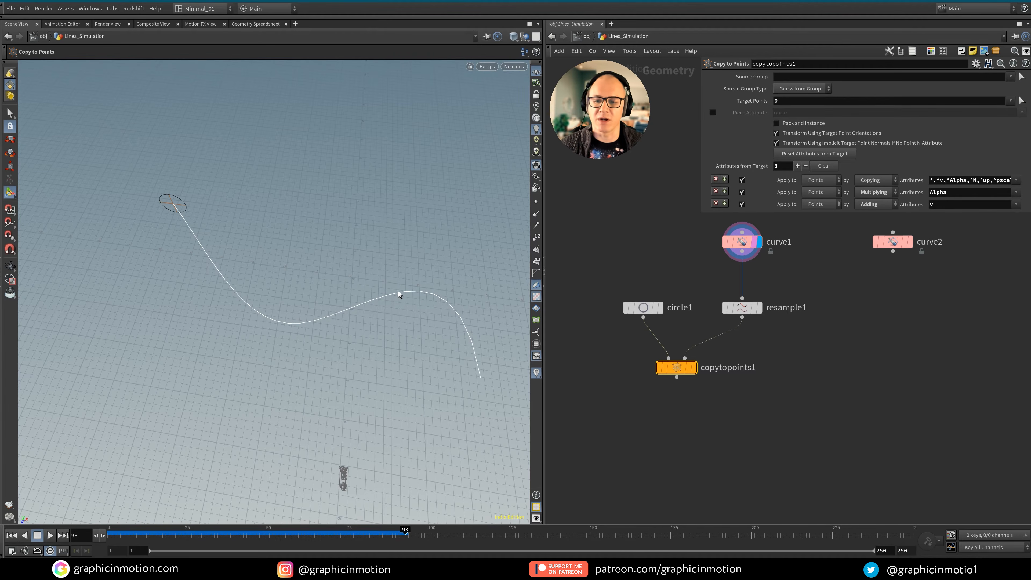
# Select all points of curve1, reverse the curve's direction and display copytopoints1
pyautogui.click(749, 249)
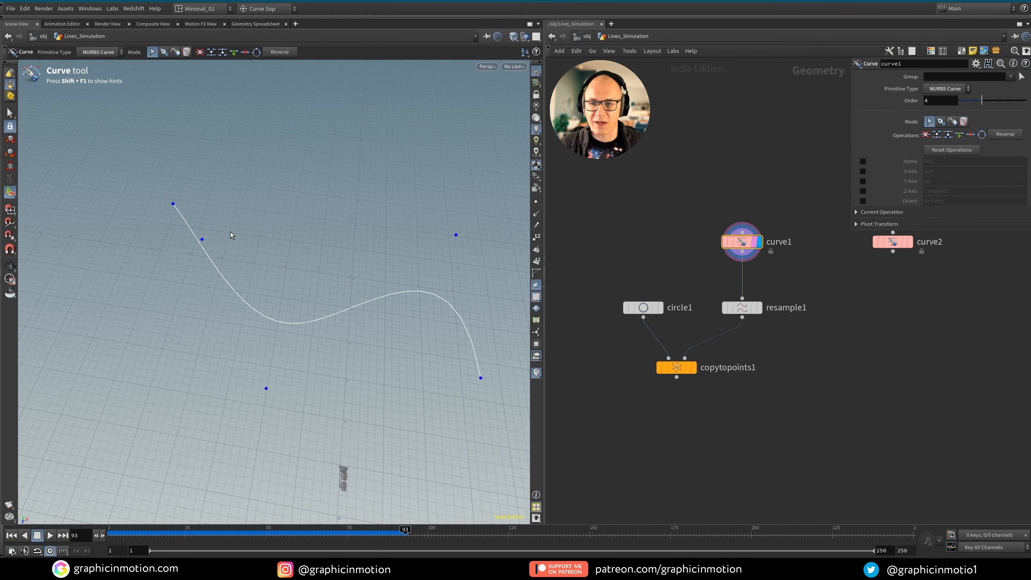
pyautogui.click(8, 196)
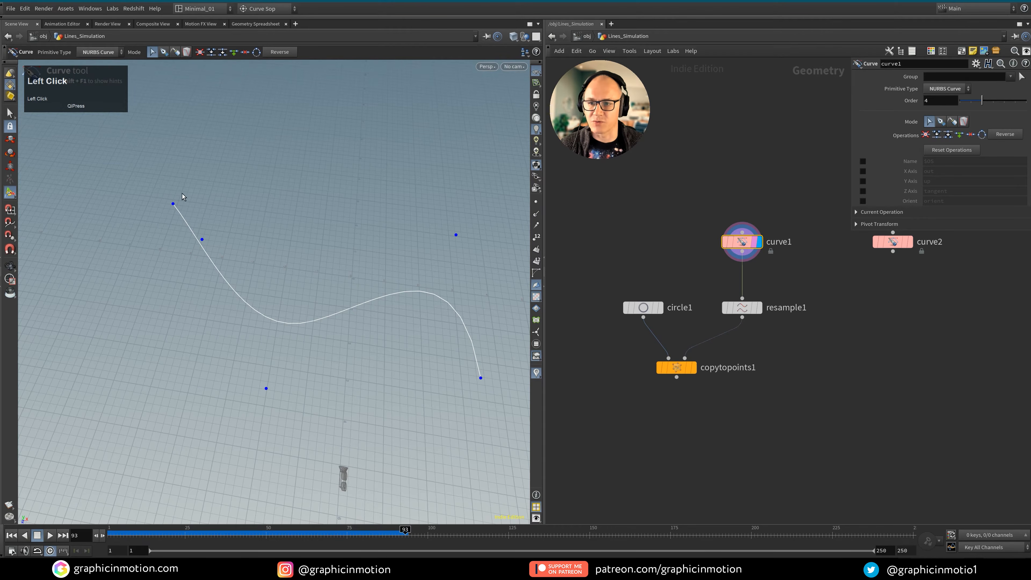
pyautogui.moveTo(152, 170); pyautogui.dragTo(507, 451)
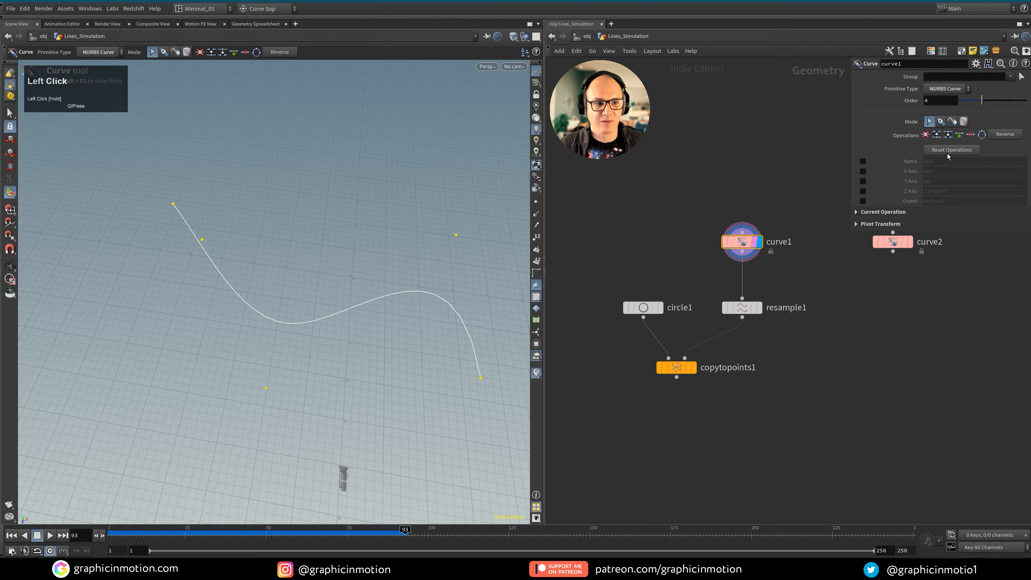
pyautogui.click(1005, 134)
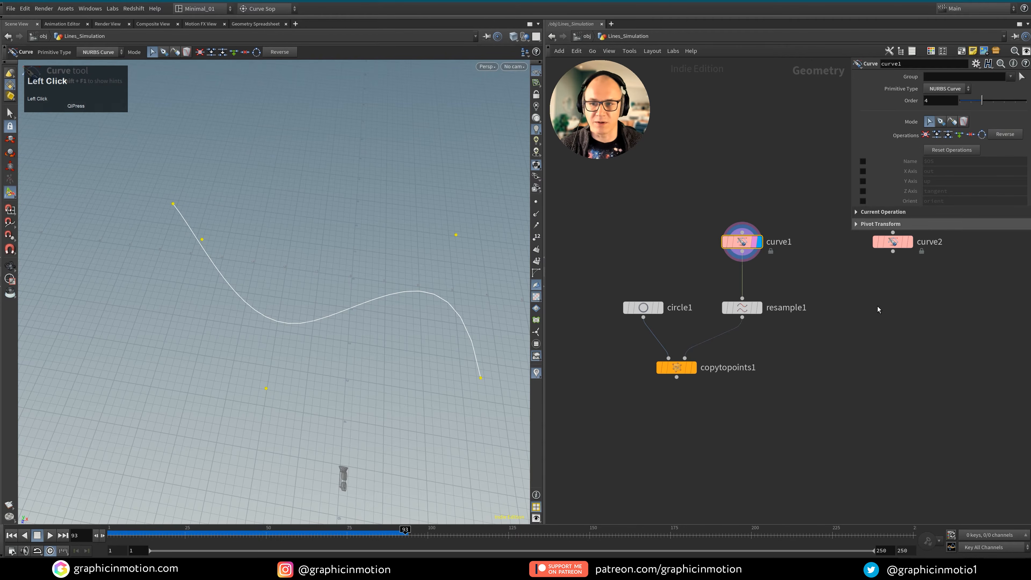
pyautogui.click(693, 367)
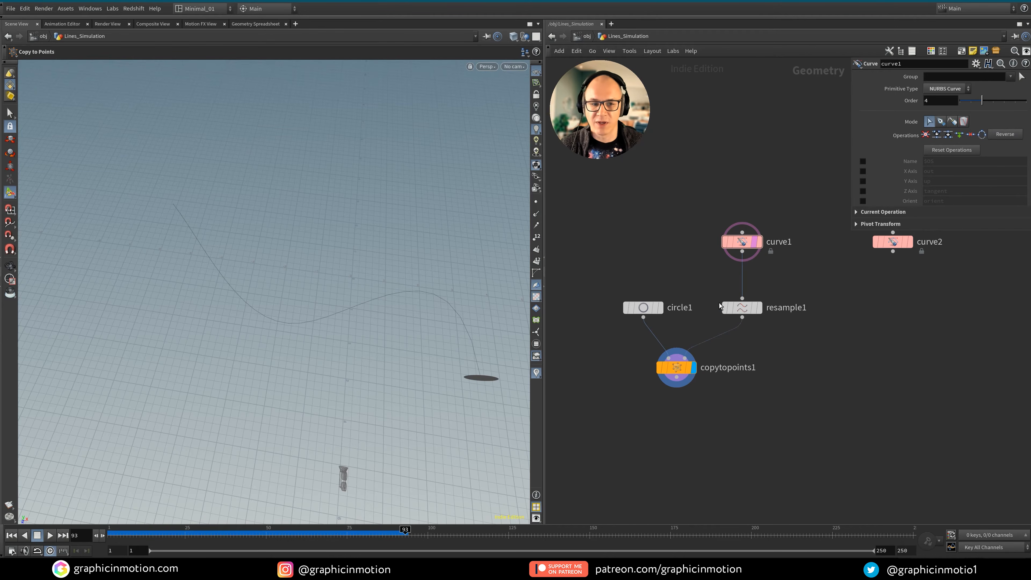
pyautogui.moveTo(758, 311)
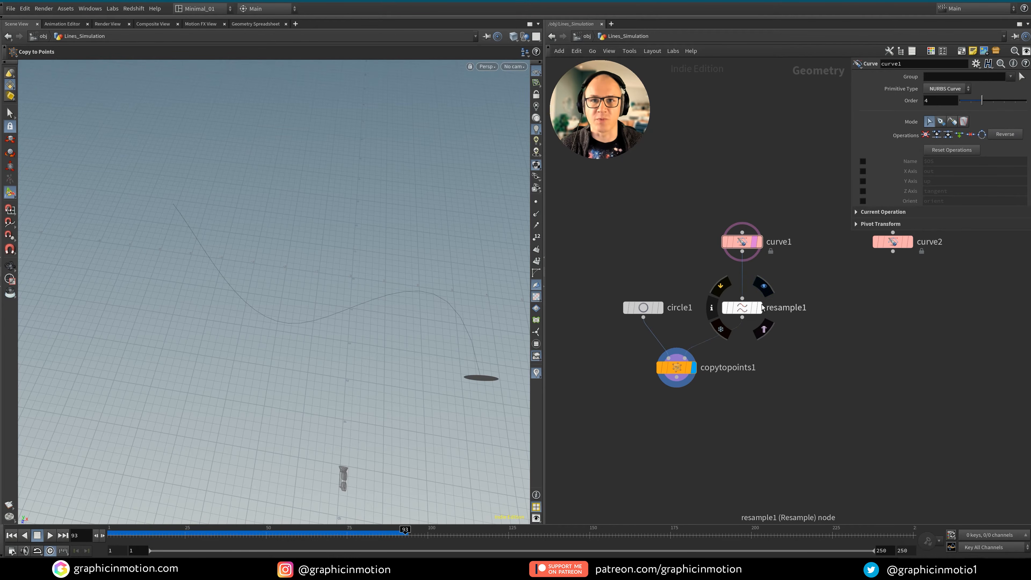
# Undo the reversal of curve1
pyautogui.hotkey('ctrl', 'z')
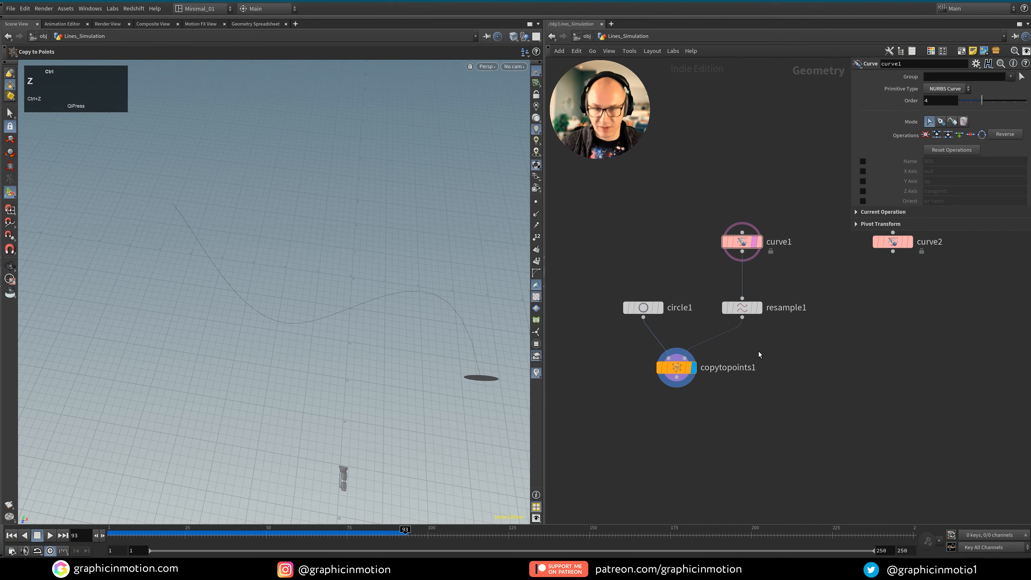
pyautogui.click(694, 370)
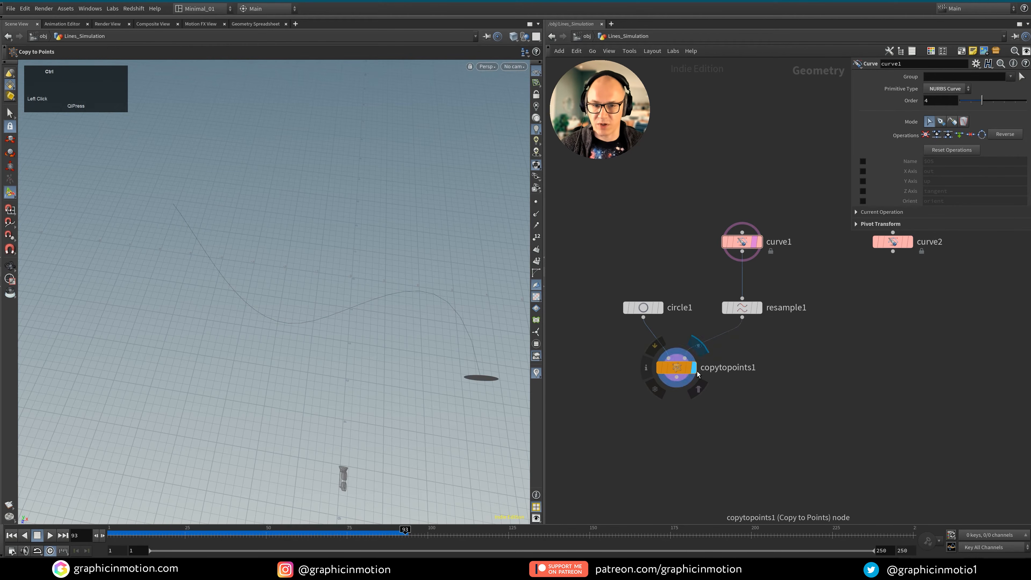
pyautogui.hotkey('ctrl', 'z')
pyautogui.hotkey('ctrl', 'z')
pyautogui.click(696, 372)
pyautogui.hotkey('ctrl', 'z')
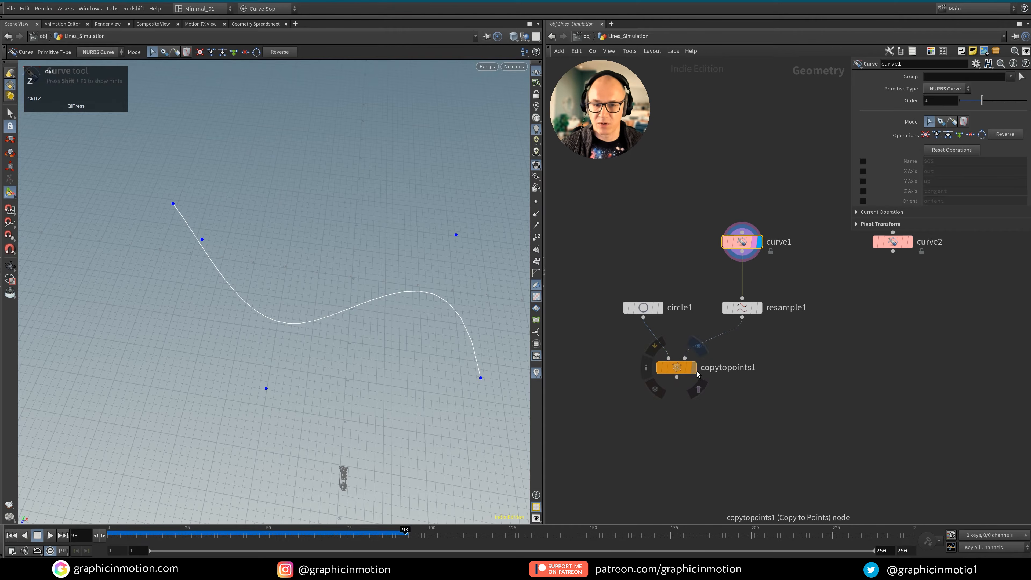
# Display copytopoints1 and insert an Orientation Along Curve node between resample1 and copytopoints1
pyautogui.click(696, 373)
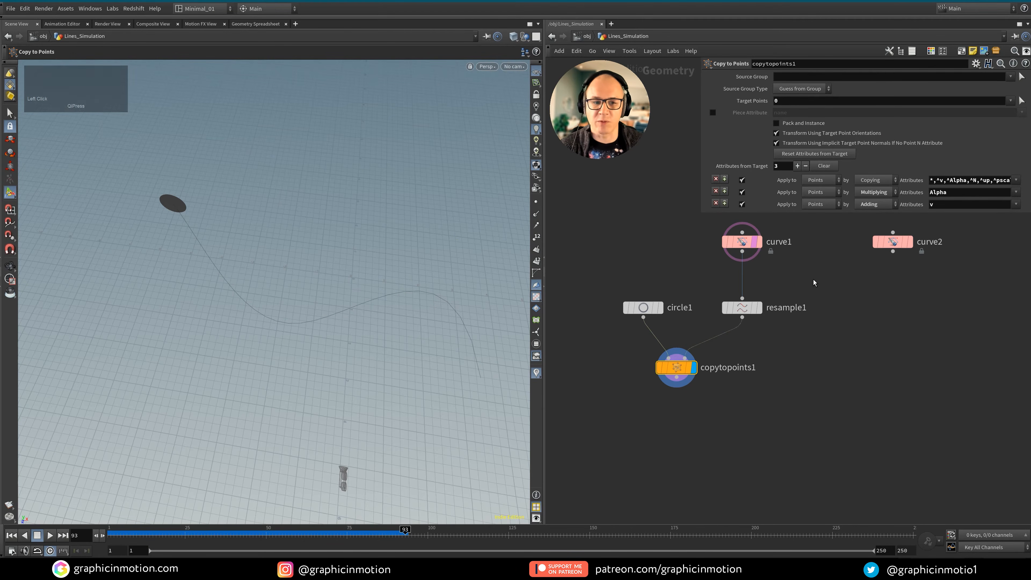
pyautogui.keyDown('alt'); pyautogui.moveTo(175, 212); pyautogui.dragTo(337, 212, button='right'); pyautogui.keyUp('alt')
pyautogui.keyDown('alt'); pyautogui.moveTo(337, 213); pyautogui.dragTo(156, 237); pyautogui.keyUp('alt')
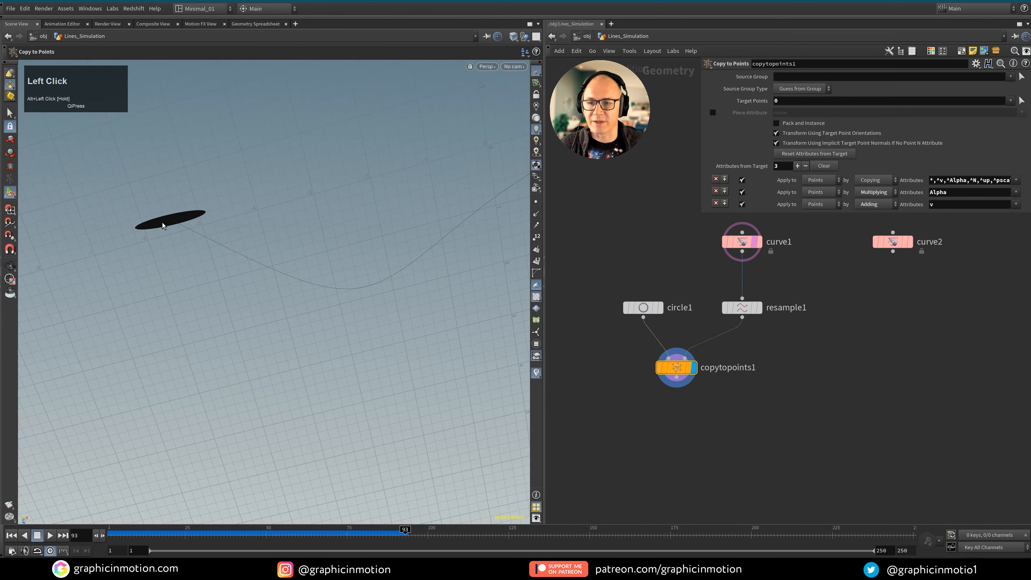
pyautogui.press('Tab')
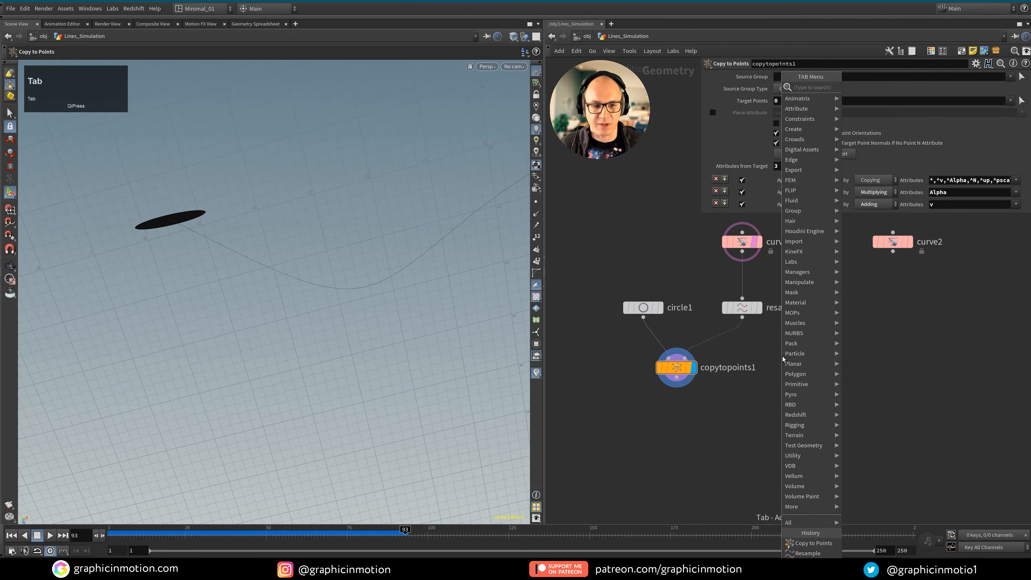
pyautogui.write('or')
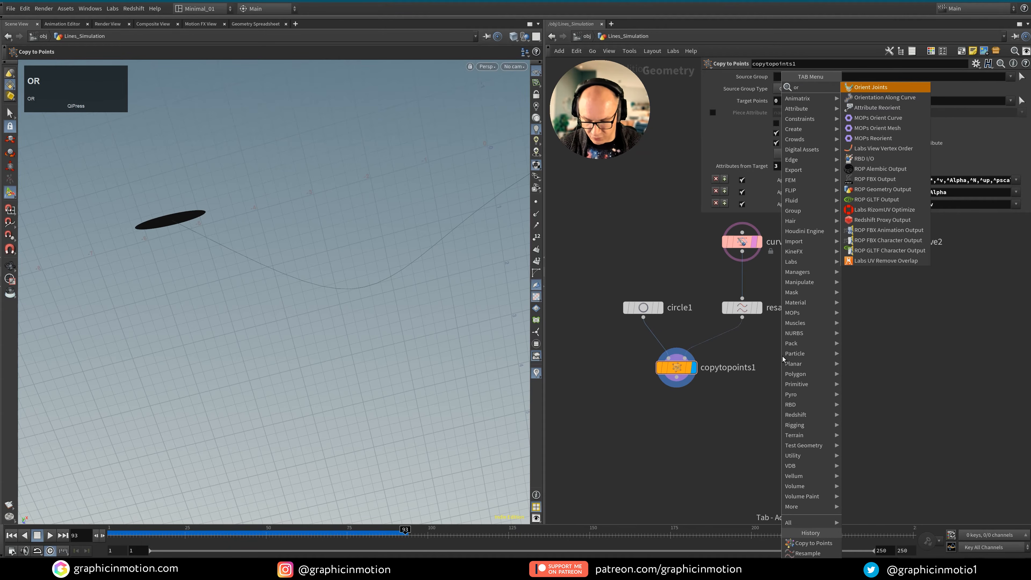
pyautogui.write('ient al')
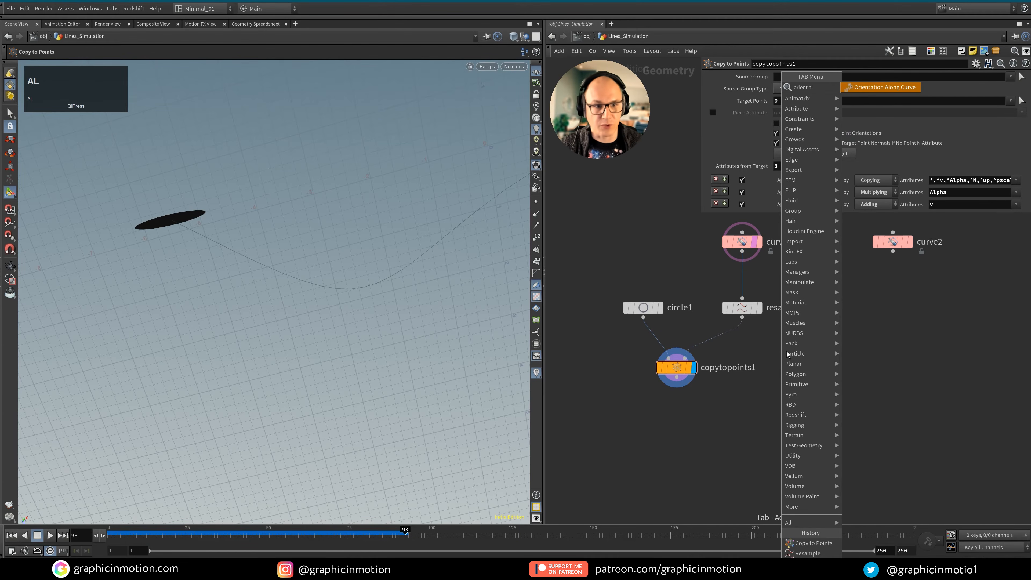
pyautogui.click(864, 87)
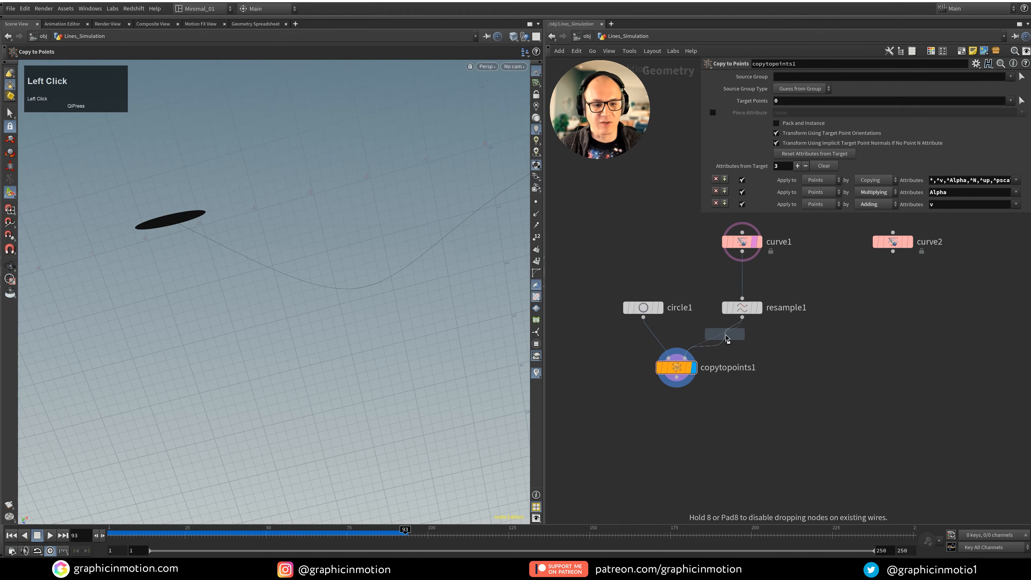
pyautogui.click(735, 336)
pyautogui.moveTo(734, 336)
pyautogui.mouseDown()
pyautogui.moveTo(737, 313)
pyautogui.moveTo(752, 342)
pyautogui.mouseUp()
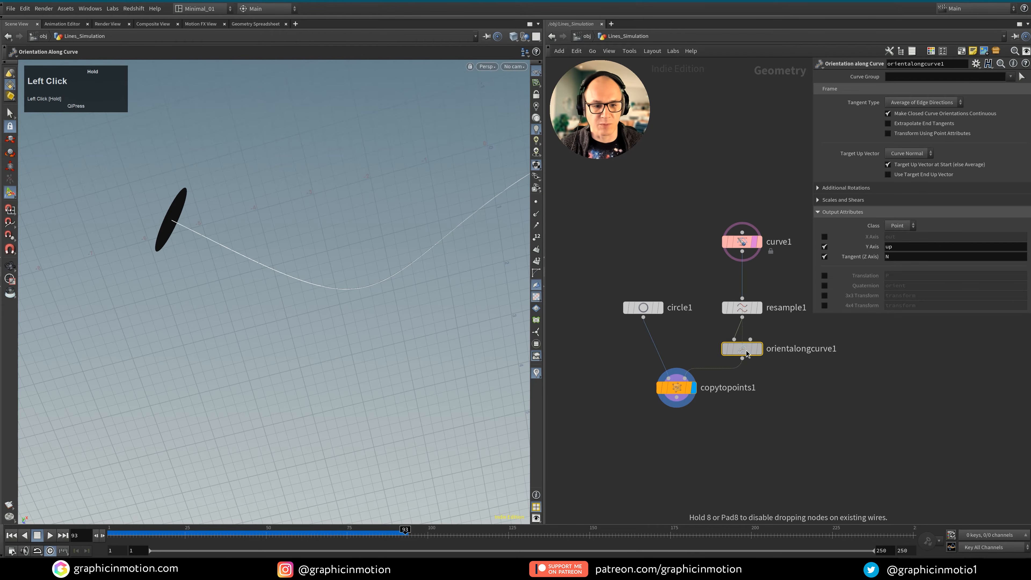
# Examine the circle's orientation relative to the start of the curve from several angles
pyautogui.keyDown('alt'); pyautogui.moveTo(248, 268); pyautogui.dragTo(214, 195); pyautogui.keyUp('alt')
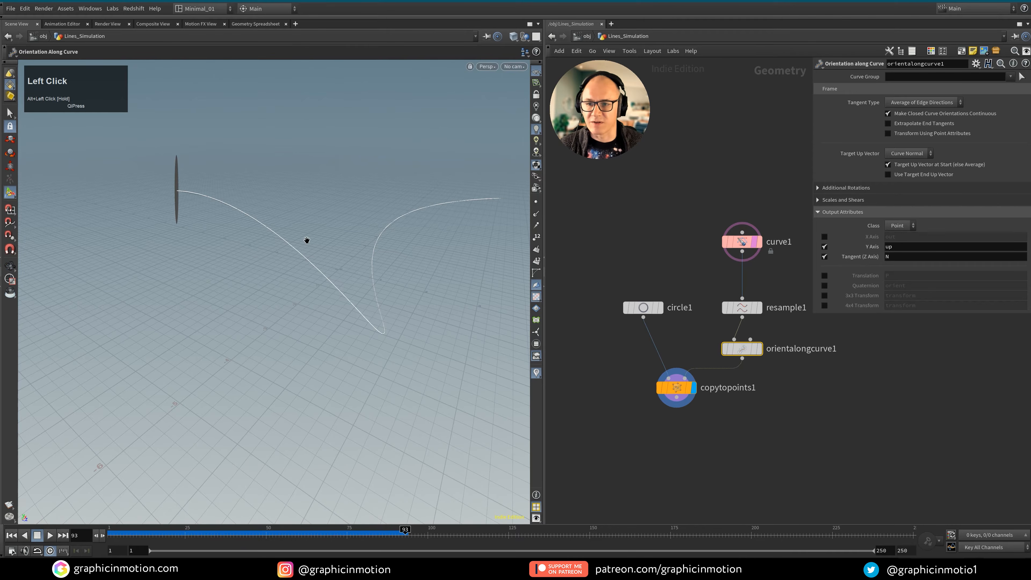
pyautogui.keyDown('alt'); pyautogui.moveTo(307, 240); pyautogui.dragTo(166, 198); pyautogui.keyUp('alt')
pyautogui.click(727, 350)
pyautogui.click(727, 350)
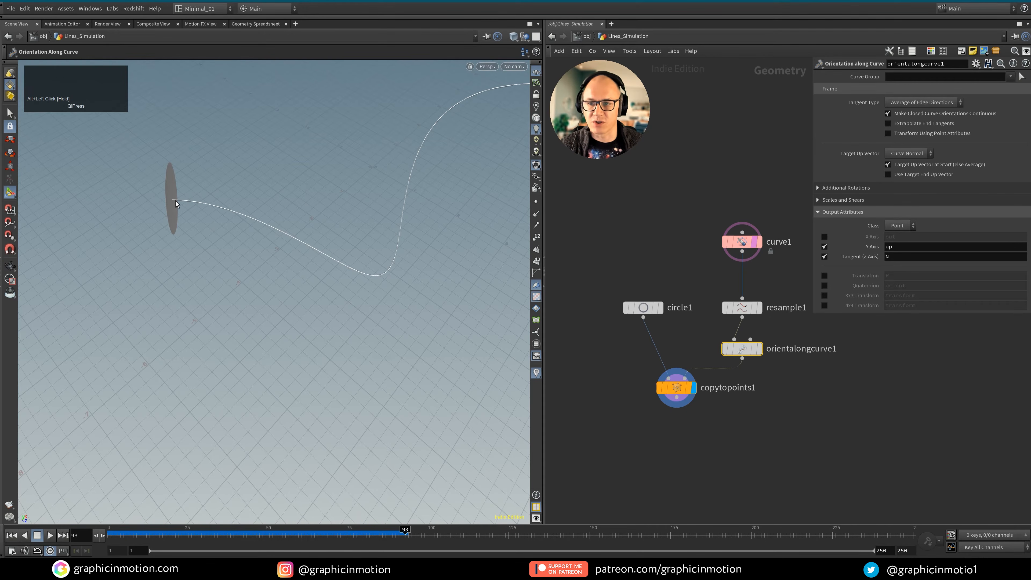
pyautogui.keyDown('alt'); pyautogui.moveTo(454, 163); pyautogui.dragTo(392, 231, button='middle'); pyautogui.keyUp('alt')
pyautogui.keyDown('alt'); pyautogui.moveTo(392, 231); pyautogui.dragTo(409, 177); pyautogui.keyUp('alt')
pyautogui.keyDown('alt'); pyautogui.moveTo(410, 178); pyautogui.dragTo(356, 269, button='right'); pyautogui.keyUp('alt')
pyautogui.keyDown('alt'); pyautogui.moveTo(356, 269); pyautogui.dragTo(340, 272, button='middle'); pyautogui.keyUp('alt')
pyautogui.keyDown('alt'); pyautogui.moveTo(341, 272); pyautogui.dragTo(368, 269); pyautogui.keyUp('alt')
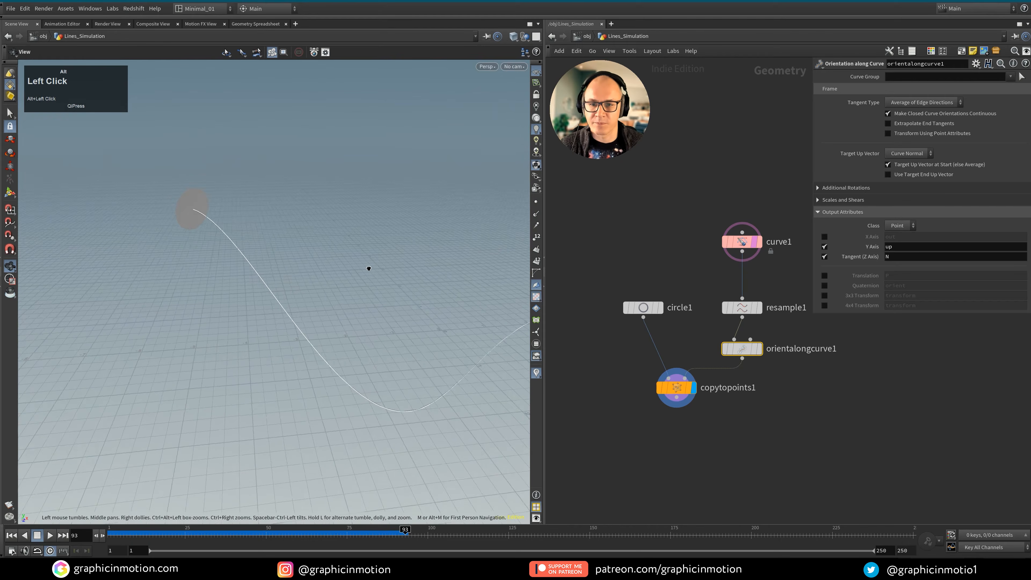
pyautogui.keyDown('alt'); pyautogui.moveTo(444, 309); pyautogui.dragTo(252, 230, button='middle'); pyautogui.keyUp('alt')
pyautogui.press('Return')
pyautogui.keyDown('alt'); pyautogui.moveTo(252, 231); pyautogui.dragTo(253, 316, button='right'); pyautogui.keyUp('alt')
pyautogui.keyDown('alt'); pyautogui.moveTo(253, 315); pyautogui.dragTo(396, 323); pyautogui.keyUp('alt')
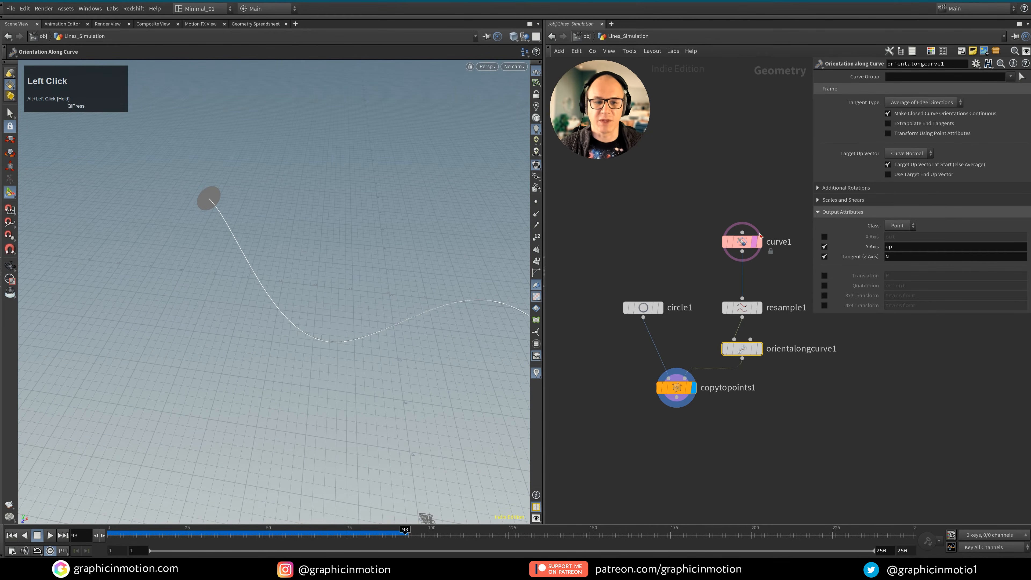
# Display curve1 with its edit points active and show copytopoints1 as a template
pyautogui.click(759, 243)
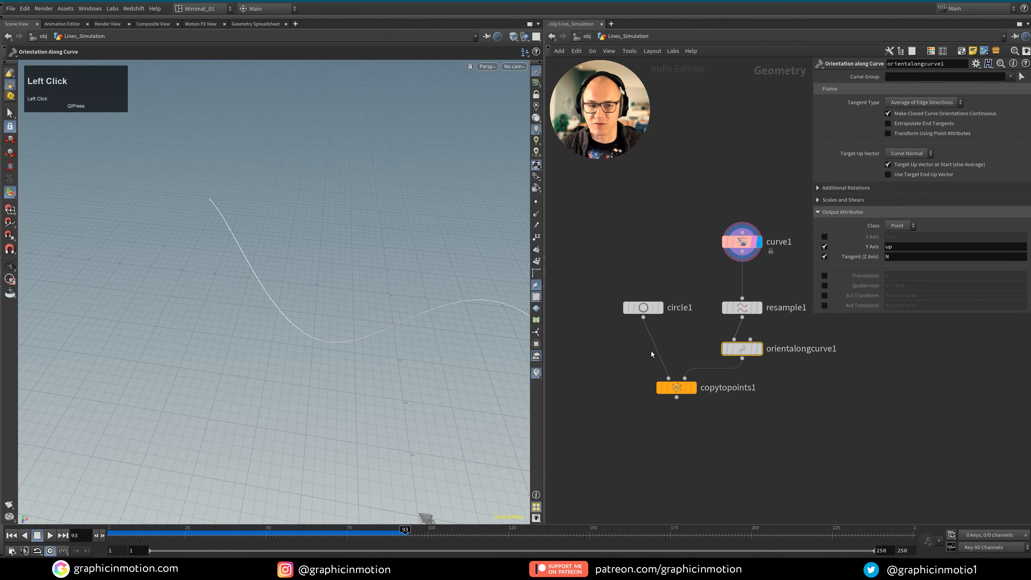
pyautogui.click(689, 388)
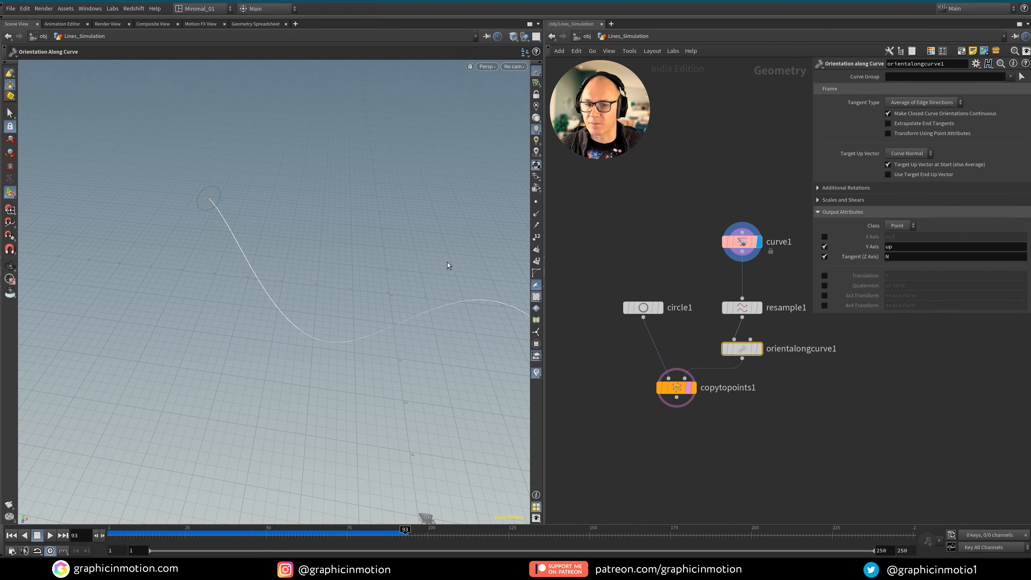
pyautogui.click(744, 243)
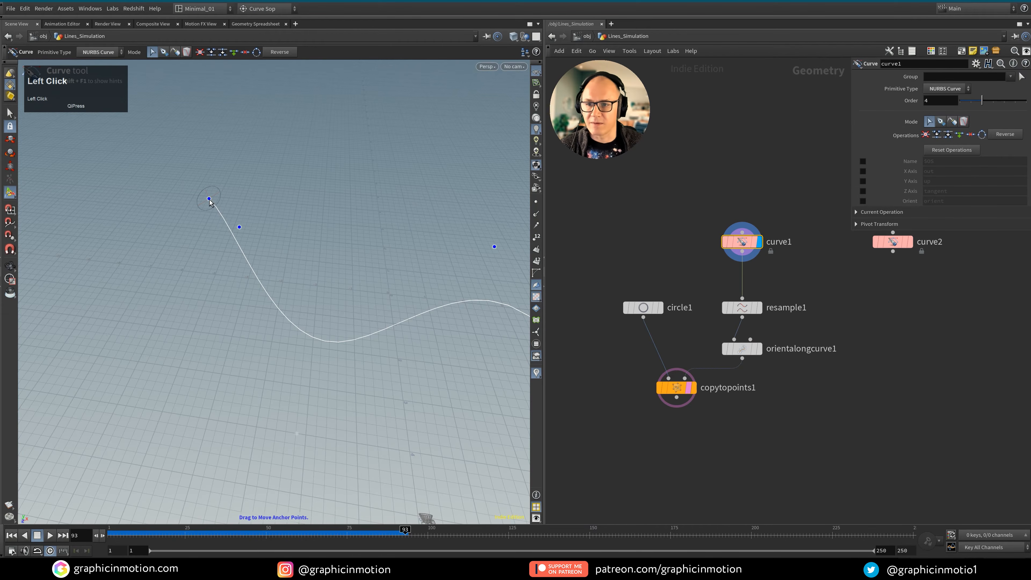
# Try moving the first anchor point of curve1, and undo the move
pyautogui.moveTo(211, 203)
pyautogui.mouseDown(button='middle')
pyautogui.moveTo(221, 207)
pyautogui.moveTo(227, 173)
pyautogui.moveTo(291, 167)
pyautogui.moveTo(173, 189)
pyautogui.moveTo(202, 187)
pyautogui.mouseUp(button='middle')
pyautogui.hotkey('ctrl', 'z')
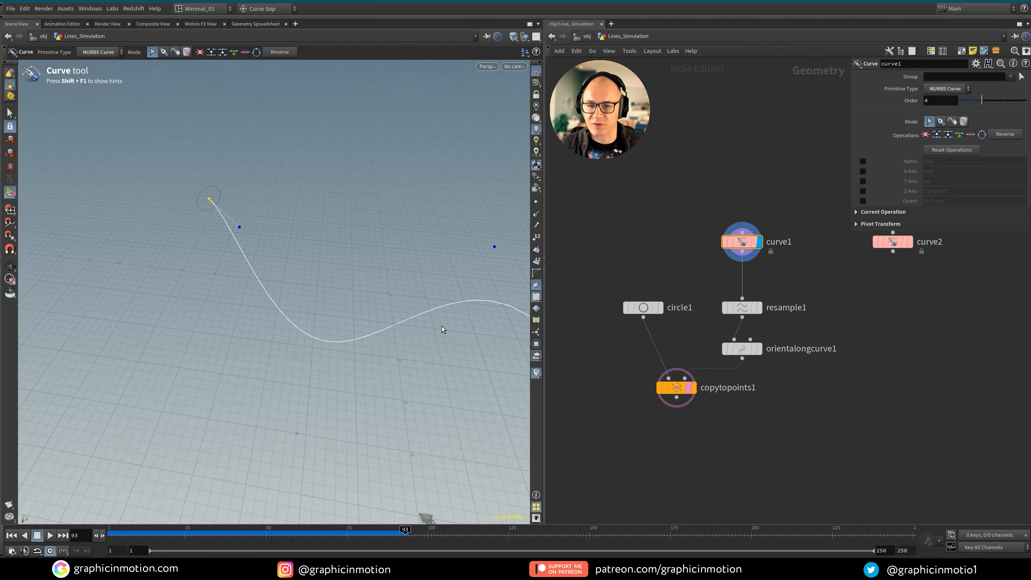
pyautogui.keyDown('alt'); pyautogui.moveTo(442, 329); pyautogui.dragTo(164, 220); pyautogui.keyUp('alt')
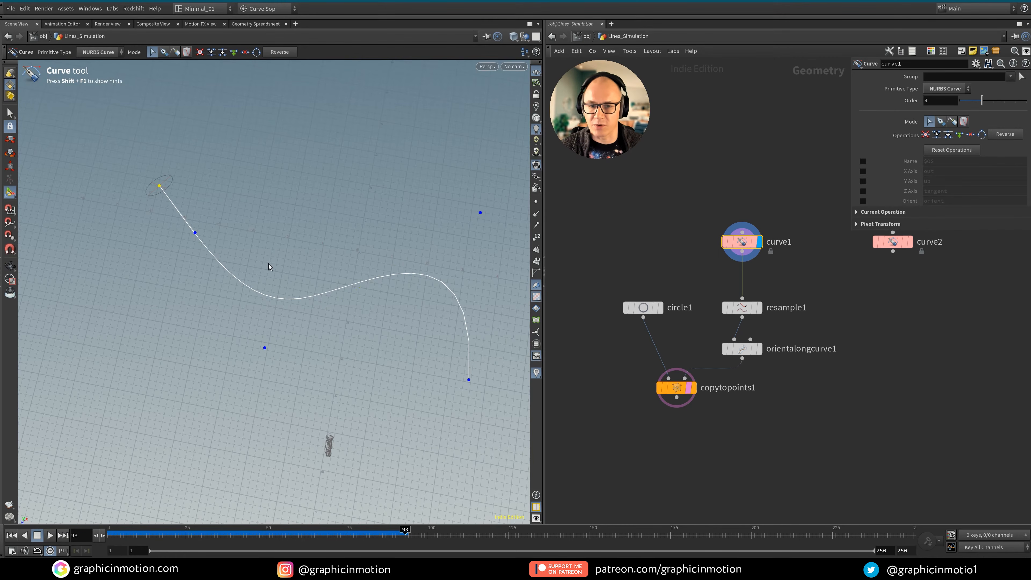
# Add a POP Network below copytopoints1, wiring copytopoints1 into its first input and orientalongcurve1 into its second
pyautogui.moveTo(740, 432); pyautogui.dragTo(721, 364, button='middle')
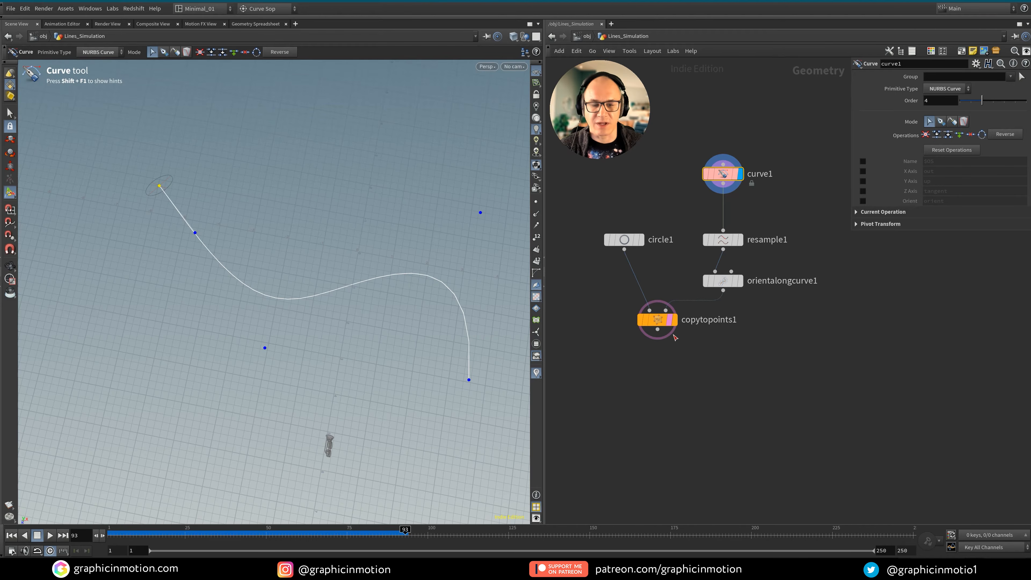
pyautogui.click(658, 362)
pyautogui.press('Tab')
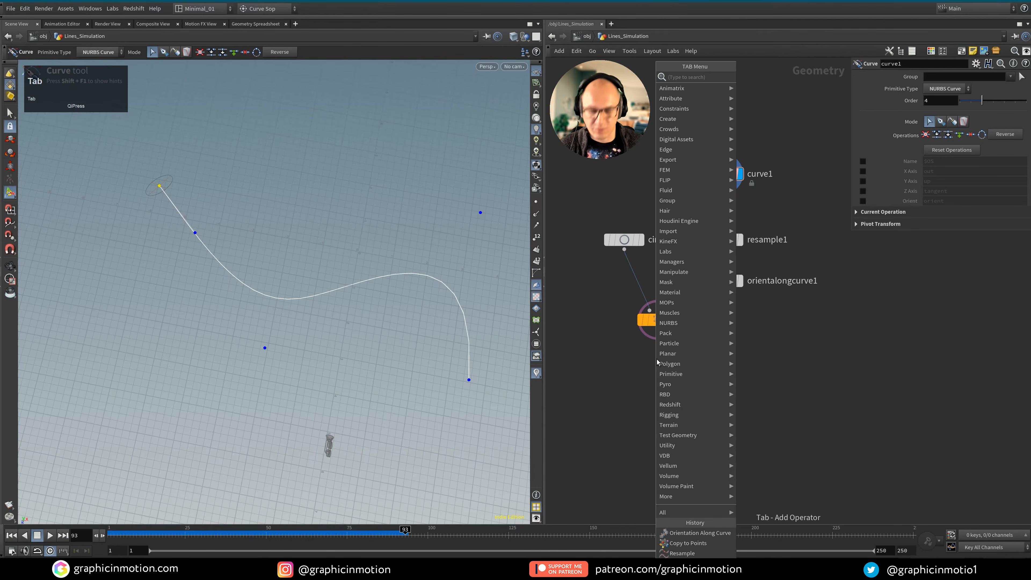
pyautogui.write('pop ne')
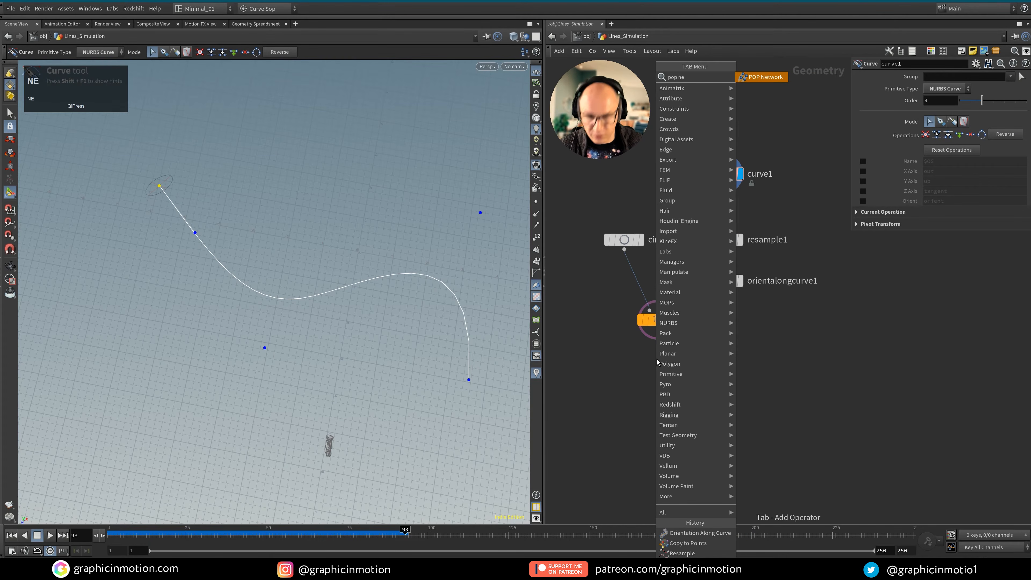
pyautogui.press('Return')
pyautogui.click(674, 391)
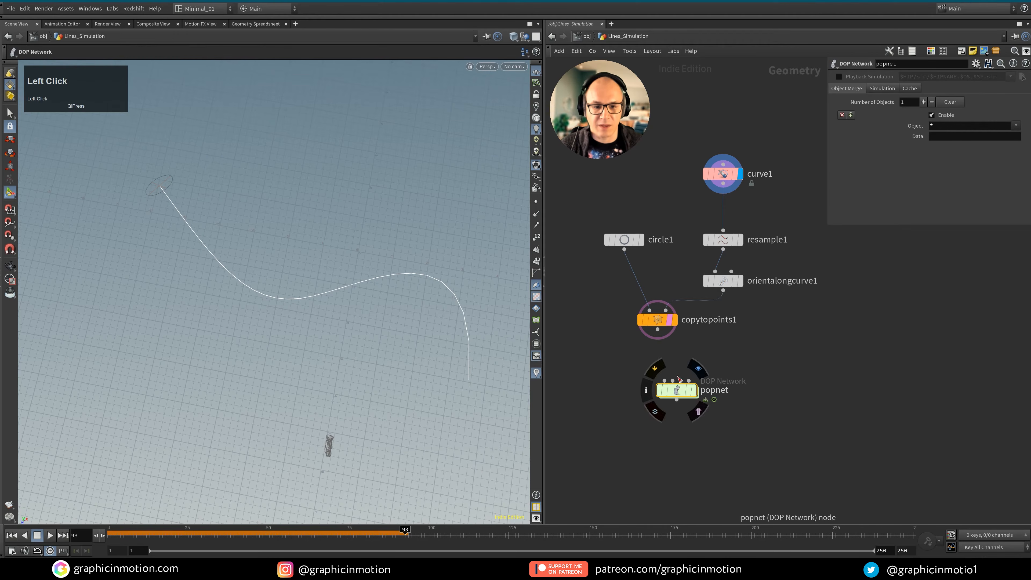
pyautogui.moveTo(669, 323)
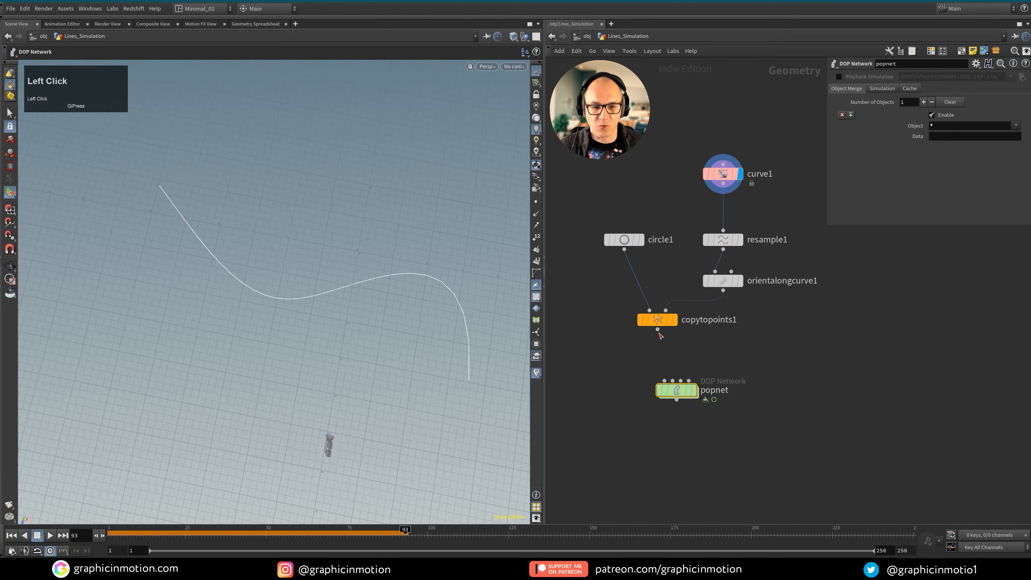
pyautogui.moveTo(658, 329); pyautogui.dragTo(724, 291)
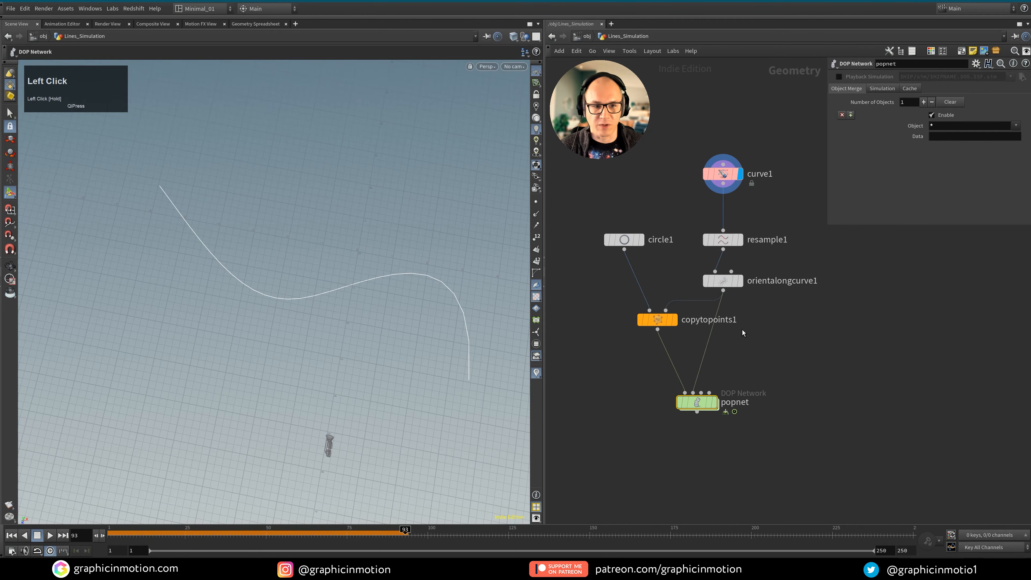
# Display popnet, go inside it and move source_first_input farther above the wire_pops_into_here merge
pyautogui.click(714, 402)
pyautogui.doubleClick(699, 406)
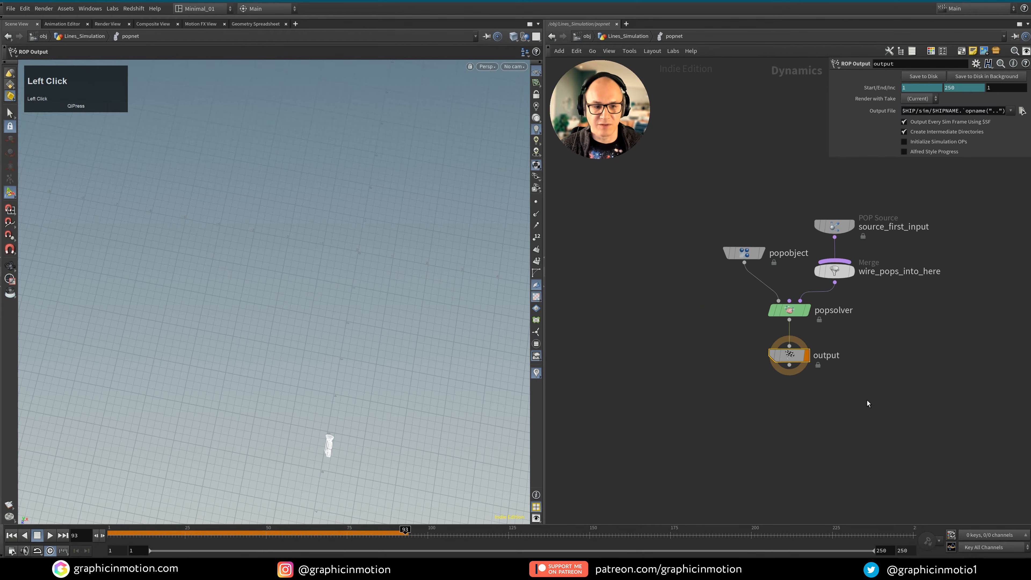
pyautogui.moveTo(870, 403); pyautogui.dragTo(815, 410, button='middle')
pyautogui.moveTo(812, 272); pyautogui.dragTo(811, 208)
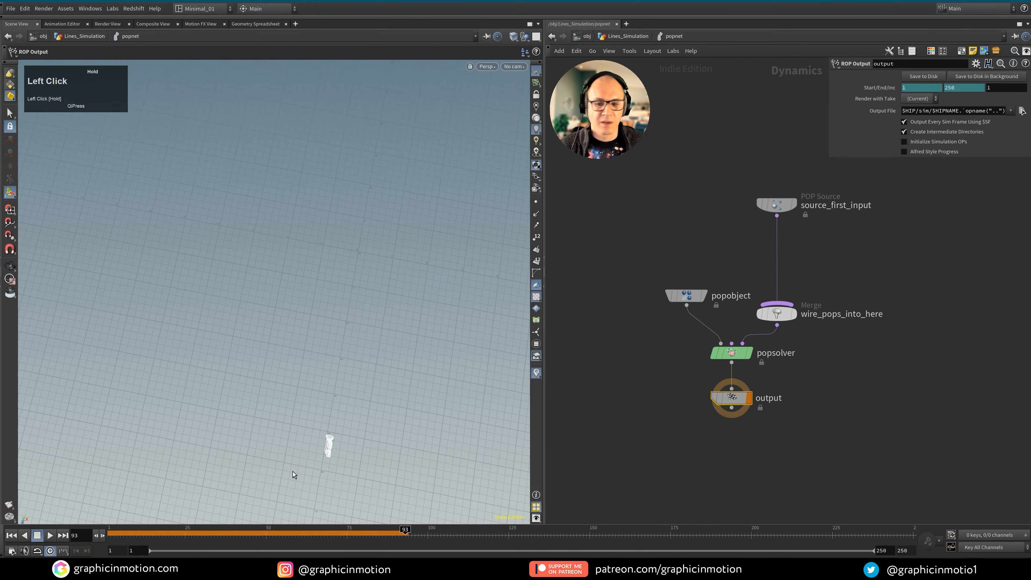
# Run the particle simulation to frame 20 and examine the particles emitted from the circle
pyautogui.keyDown('alt'); pyautogui.moveTo(232, 310); pyautogui.dragTo(267, 338); pyautogui.keyUp('alt')
pyautogui.keyDown('alt'); pyautogui.moveTo(270, 350); pyautogui.dragTo(293, 415, button='right'); pyautogui.keyUp('alt')
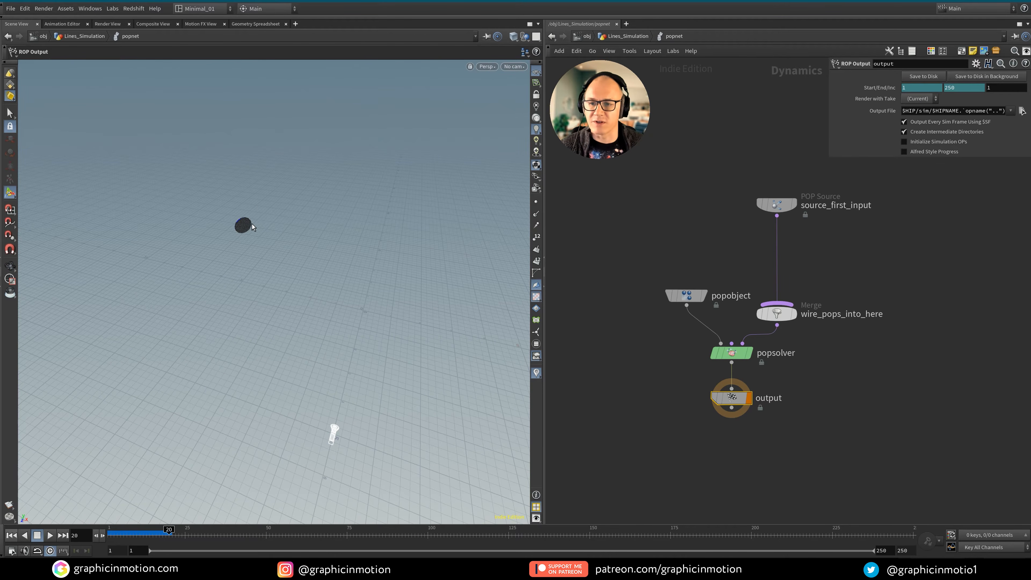
pyautogui.keyDown('alt'); pyautogui.moveTo(253, 224); pyautogui.dragTo(385, 214, button='right'); pyautogui.keyUp('alt')
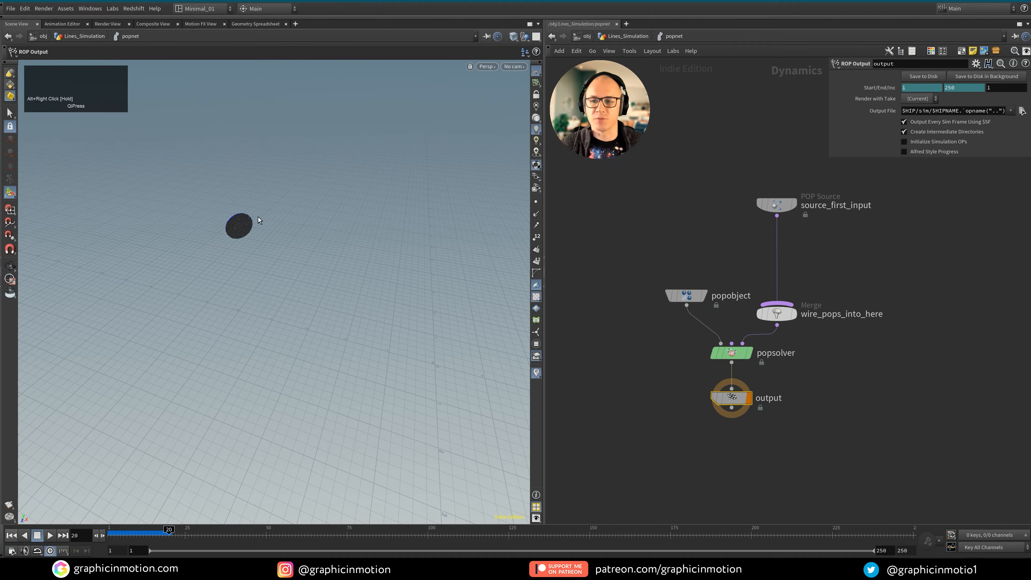
# Insert a POP Curve Force node on the wire between source_first_input and the wire_pops_into_here merge
pyautogui.moveTo(824, 225); pyautogui.dragTo(790, 244, button='middle')
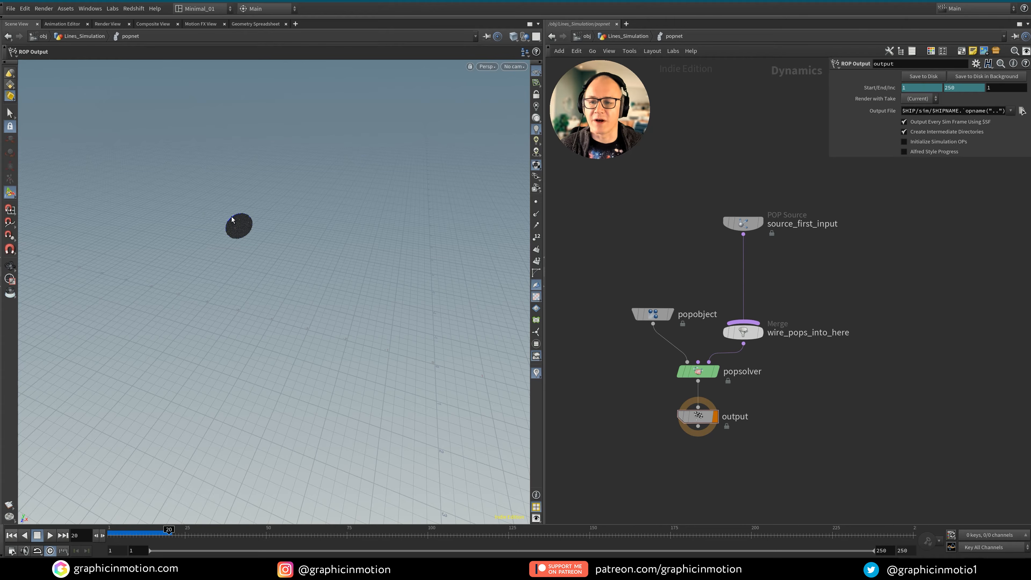
pyautogui.click(777, 268)
pyautogui.press('Tab')
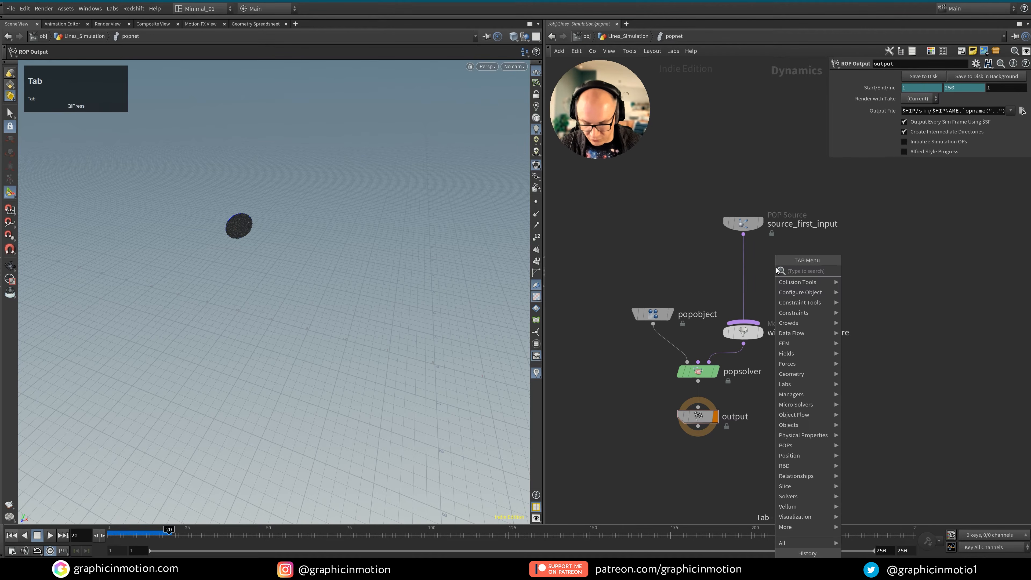
pyautogui.write('curve po')
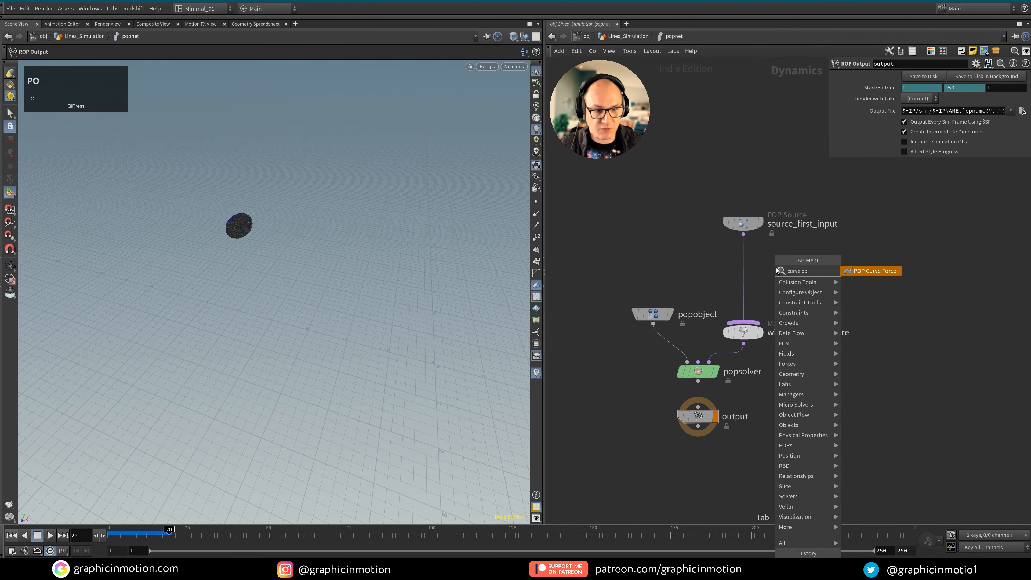
pyautogui.click(875, 271)
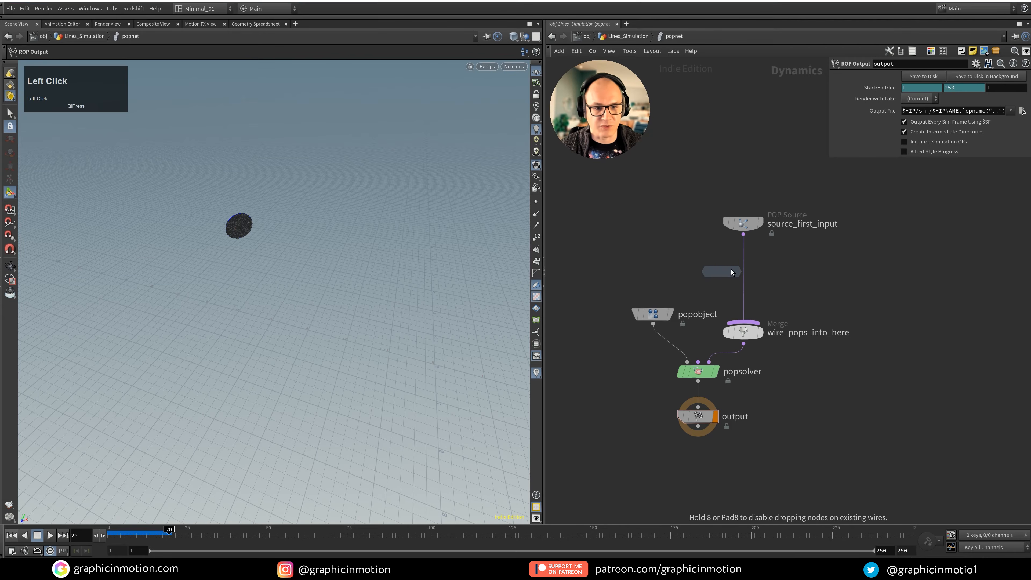
pyautogui.click(748, 269)
pyautogui.moveTo(748, 269); pyautogui.dragTo(747, 263)
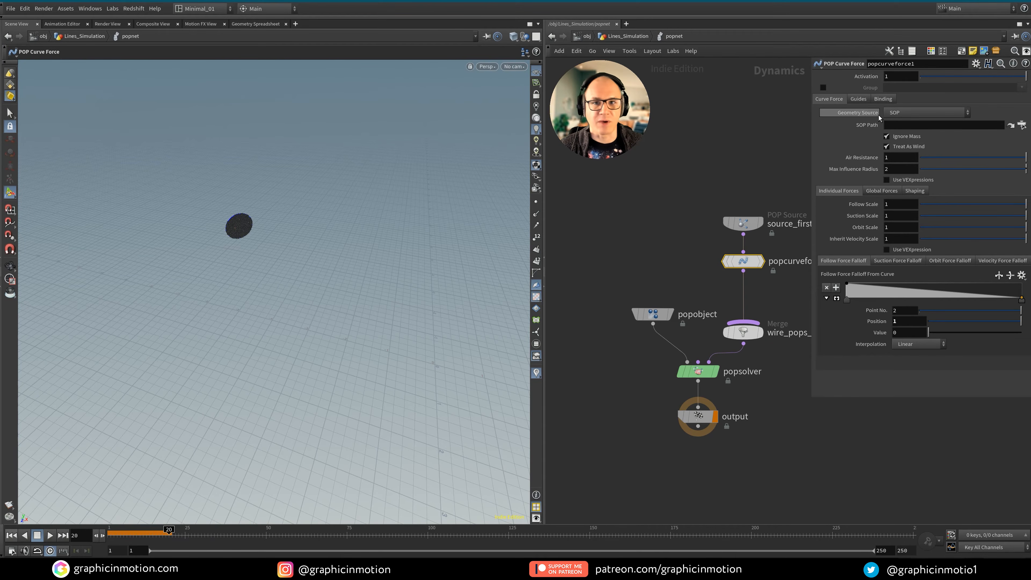
# Set the curve force's Geometry Source to Use Second Context Geometry, and check popnet's input wiring one level up before going back inside
pyautogui.click(896, 114)
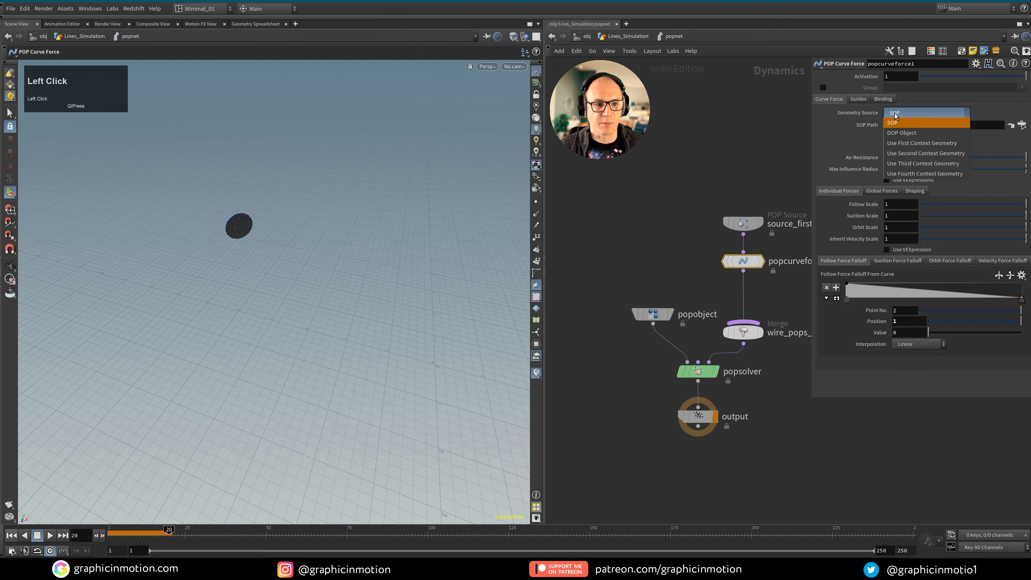
pyautogui.click(911, 153)
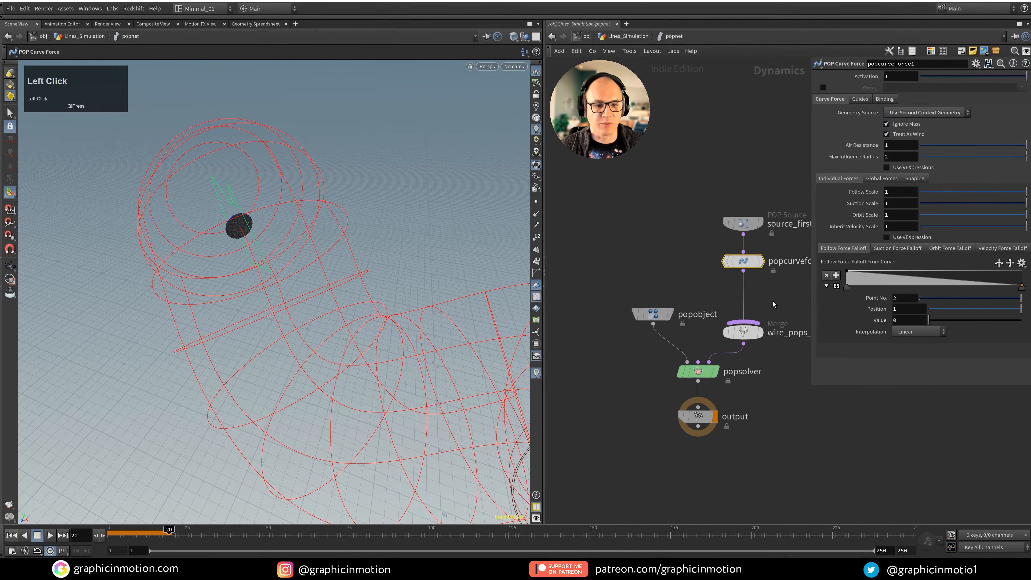
pyautogui.press('u')
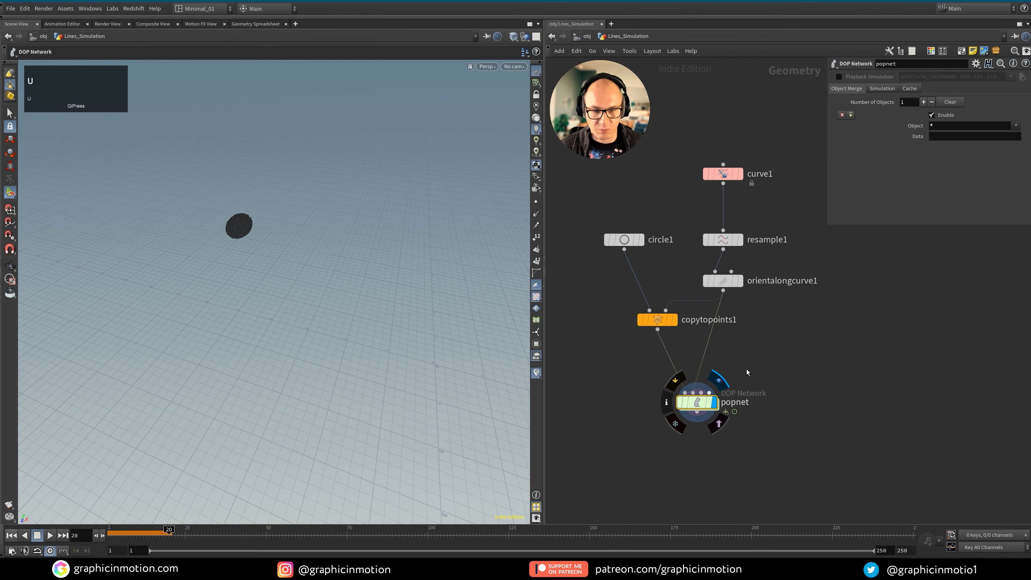
pyautogui.doubleClick(697, 401)
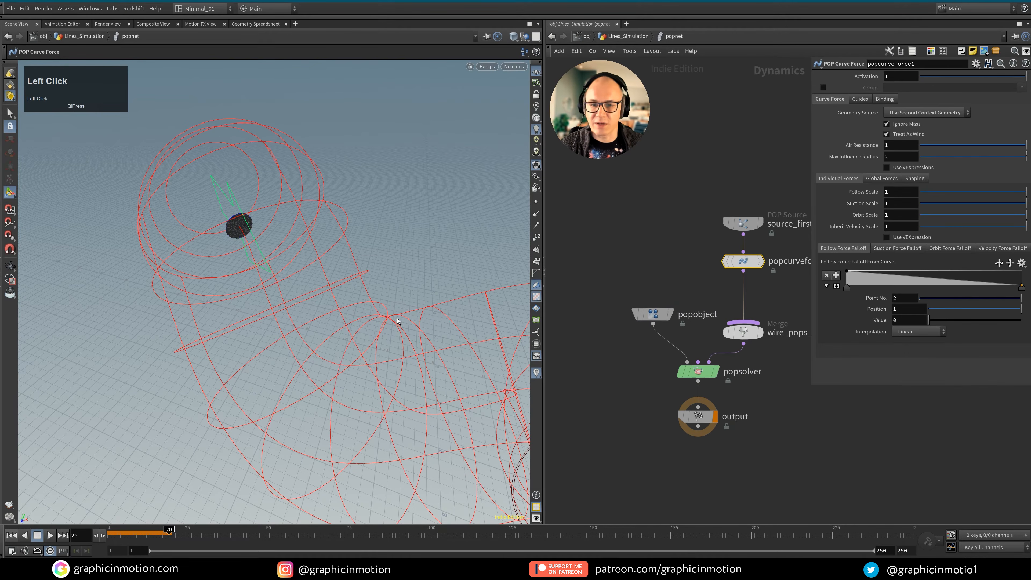
# Examine the curve force guide tube around the path from several angles, including its radius relative to the emitting circle
pyautogui.keyDown('alt'); pyautogui.moveTo(397, 320); pyautogui.dragTo(274, 344, button='right'); pyautogui.keyUp('alt')
pyautogui.keyDown('alt'); pyautogui.moveTo(274, 344); pyautogui.dragTo(195, 219, button='middle'); pyautogui.keyUp('alt')
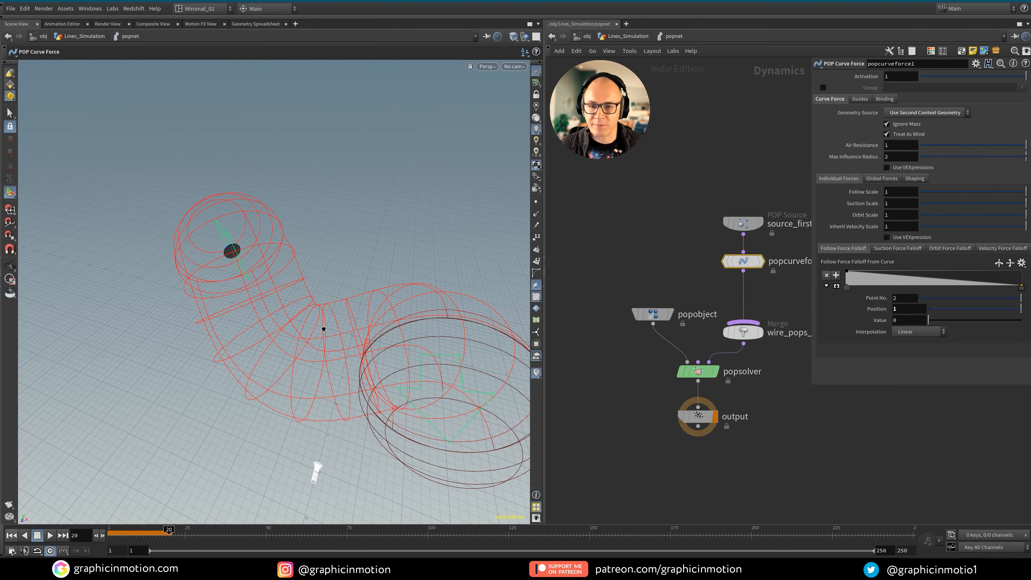
pyautogui.keyDown('alt'); pyautogui.moveTo(323, 328); pyautogui.dragTo(401, 327); pyautogui.keyUp('alt')
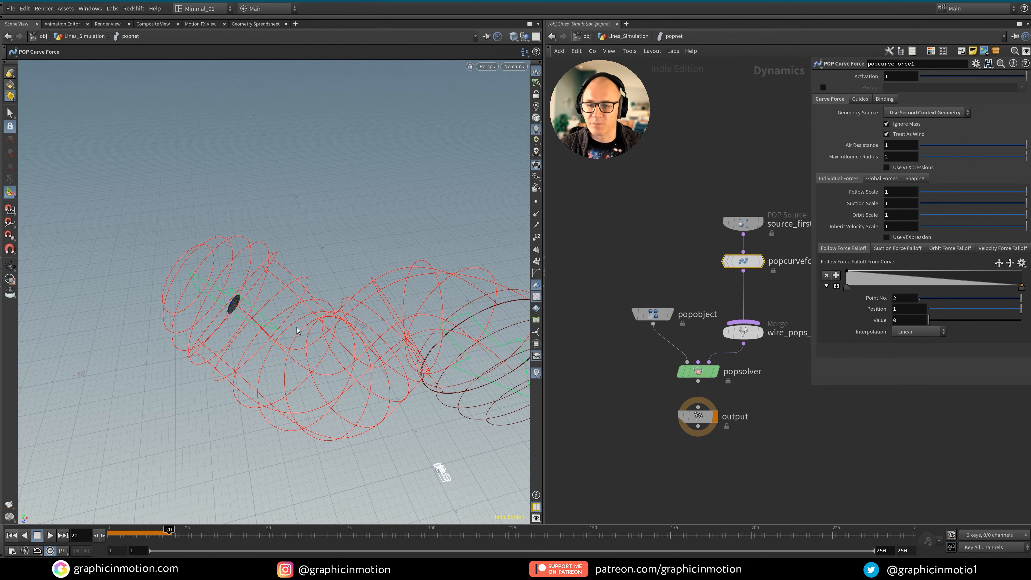
pyautogui.keyDown('alt'); pyautogui.moveTo(297, 329); pyautogui.dragTo(260, 237); pyautogui.keyUp('alt')
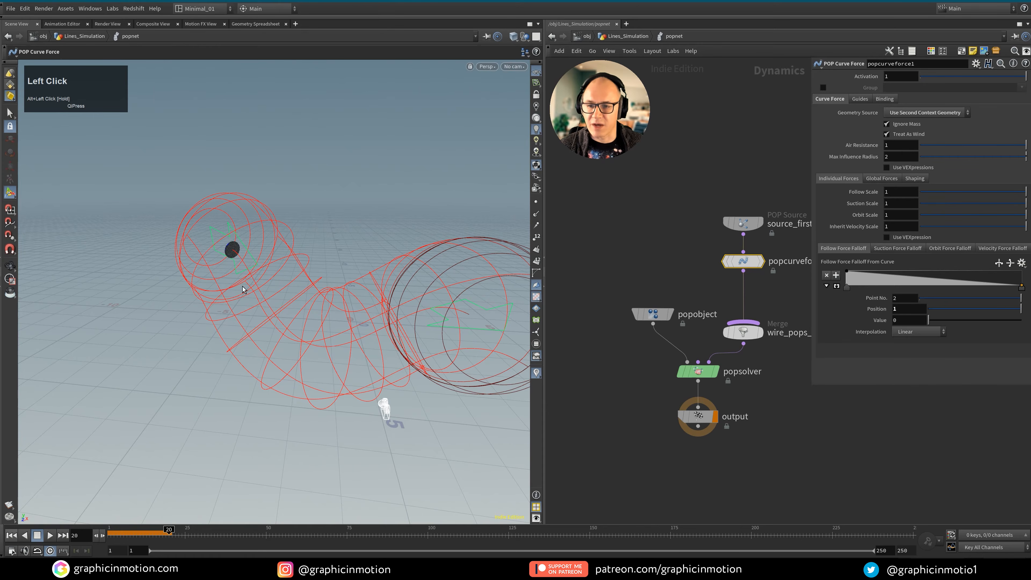
pyautogui.keyDown('alt'); pyautogui.moveTo(243, 286); pyautogui.dragTo(254, 273); pyautogui.keyUp('alt')
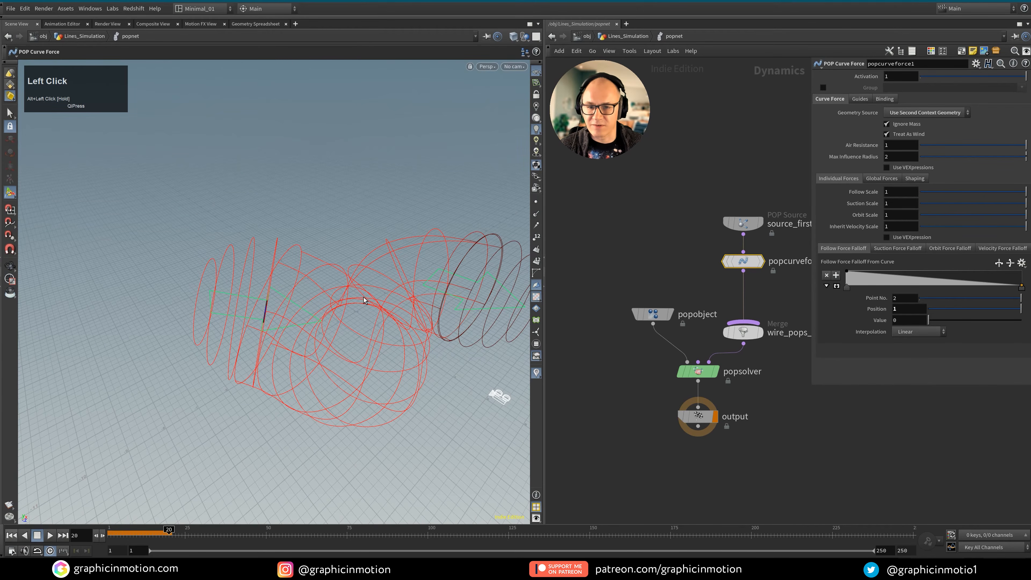
pyautogui.keyDown('alt'); pyautogui.moveTo(364, 301); pyautogui.dragTo(249, 268); pyautogui.keyUp('alt')
pyautogui.keyDown('alt'); pyautogui.moveTo(348, 361); pyautogui.dragTo(257, 311); pyautogui.keyUp('alt')
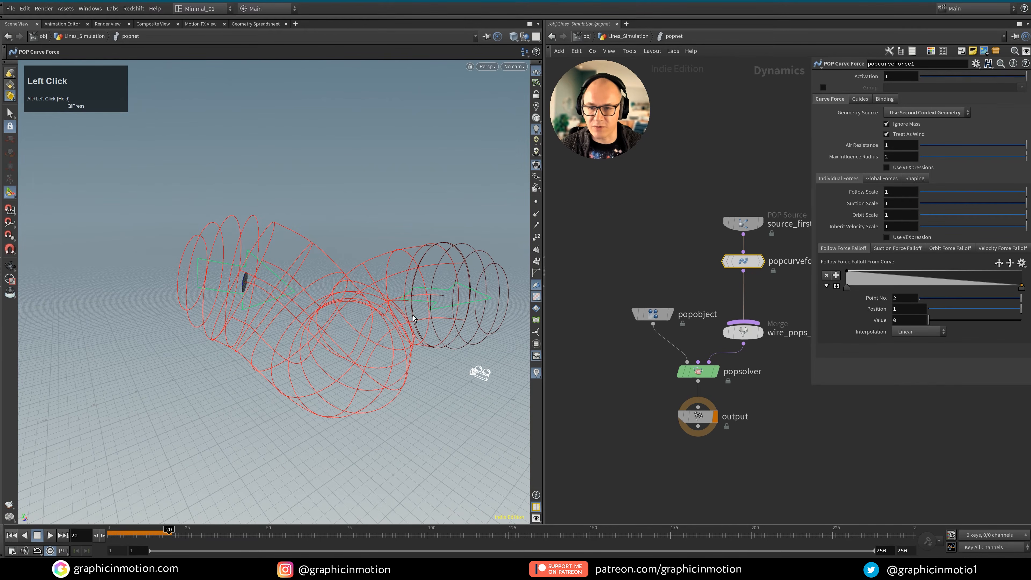
pyautogui.keyDown('alt'); pyautogui.moveTo(413, 315); pyautogui.dragTo(387, 315, button='middle'); pyautogui.keyUp('alt')
# Play the simulation from frame 1 to about frame 96 and examine how the particles travel along the curve
pyautogui.click(11, 535)
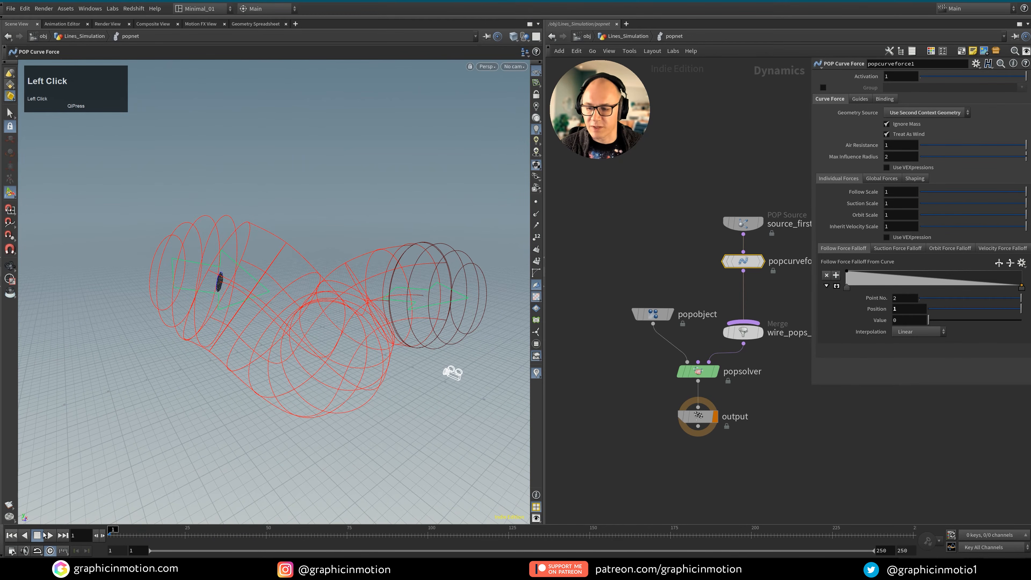
pyautogui.click(50, 536)
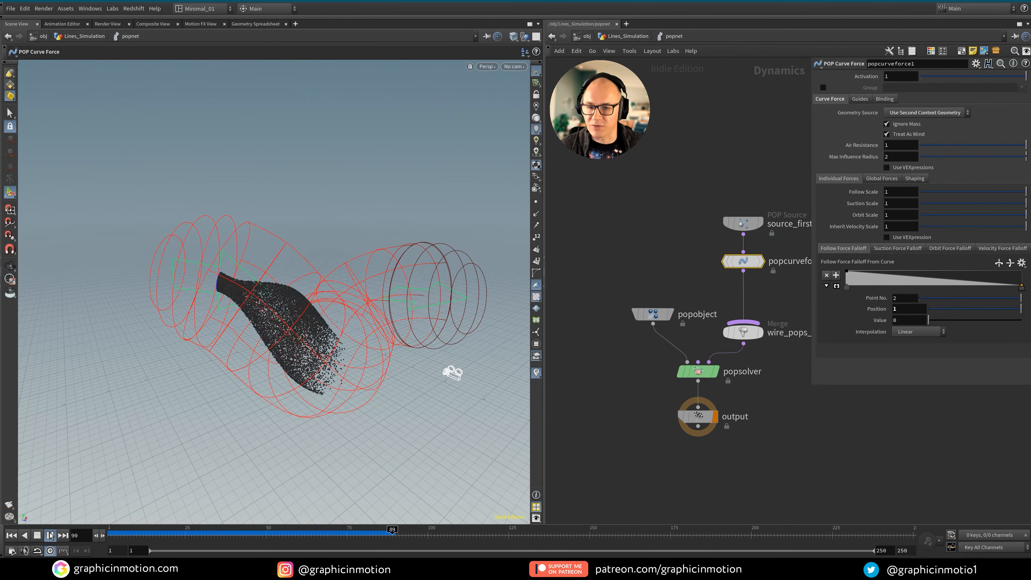
pyautogui.click(50, 536)
pyautogui.keyDown('alt'); pyautogui.moveTo(368, 349); pyautogui.dragTo(220, 339); pyautogui.keyUp('alt')
pyautogui.keyDown('alt'); pyautogui.moveTo(333, 345); pyautogui.dragTo(347, 347, button='right'); pyautogui.keyUp('alt')
pyautogui.keyDown('alt'); pyautogui.moveTo(346, 346); pyautogui.dragTo(507, 397); pyautogui.keyUp('alt')
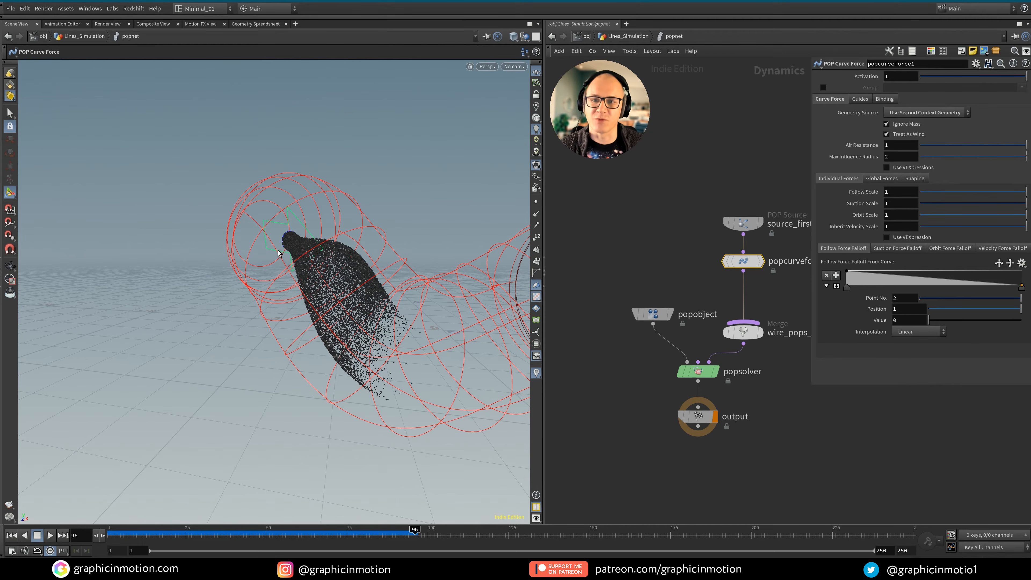
# Set the constant birth rate of source_first_input to 25
pyautogui.click(743, 222)
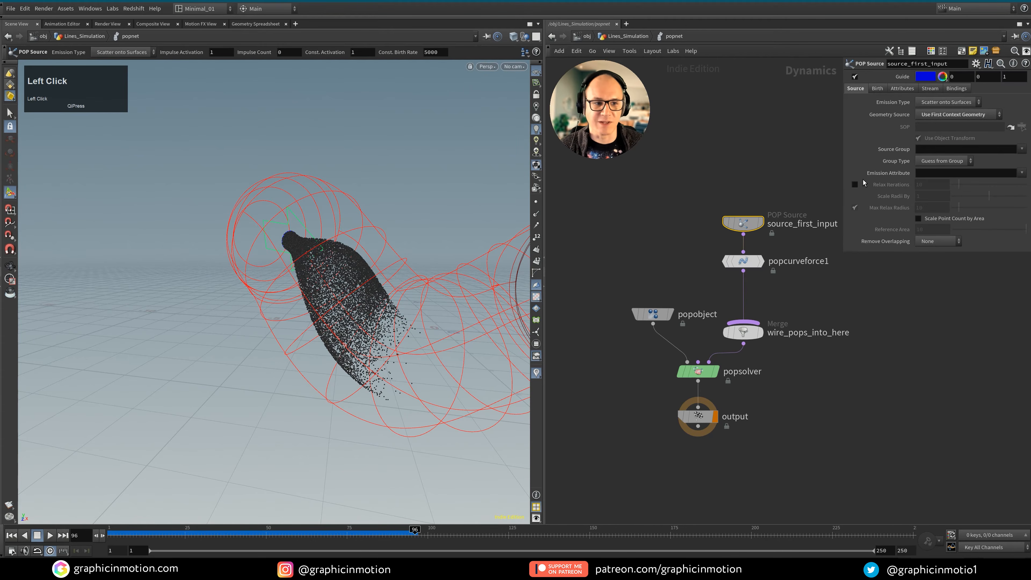
pyautogui.click(879, 89)
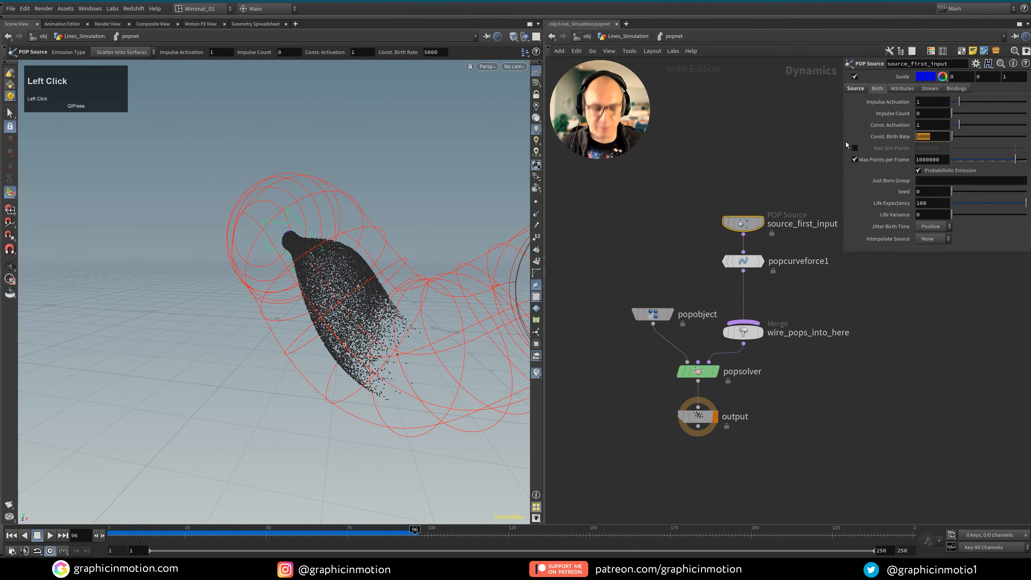
pyautogui.write('25')
pyautogui.press('Return')
pyautogui.click(712, 132)
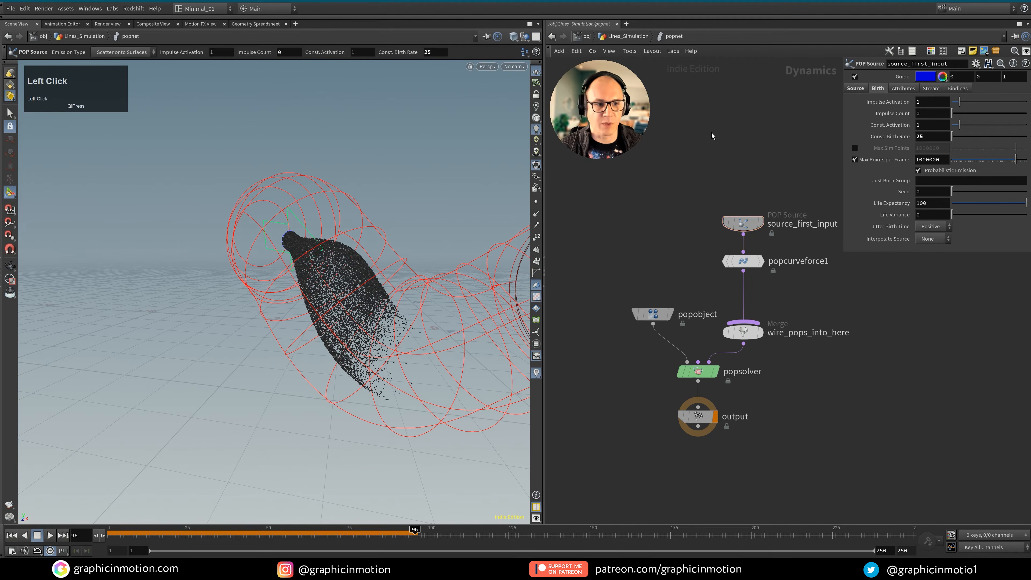
# Replay the simulation from frame 1 to about frame 67 to check the reduced particle emission
pyautogui.click(10, 535)
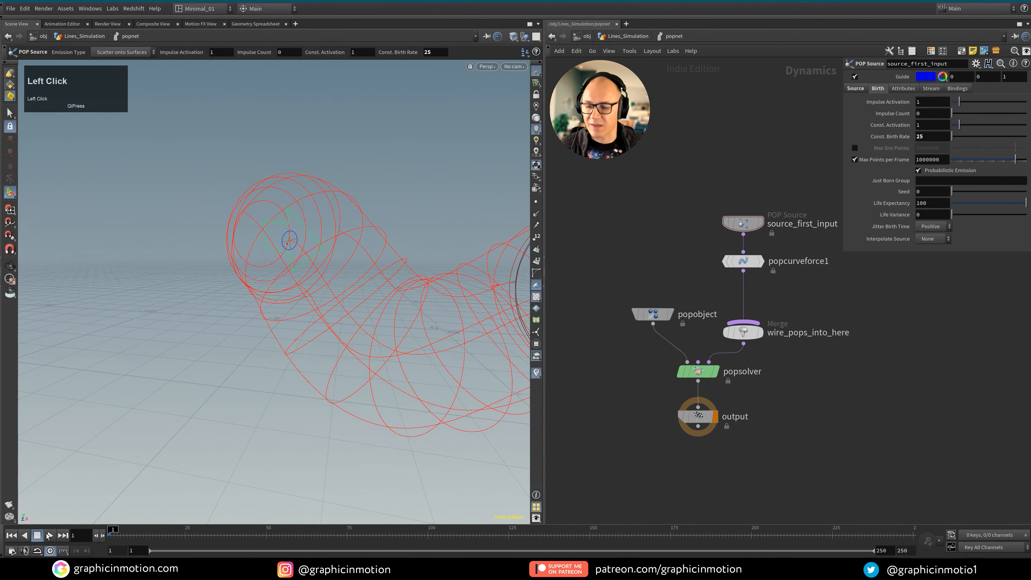
pyautogui.click(50, 536)
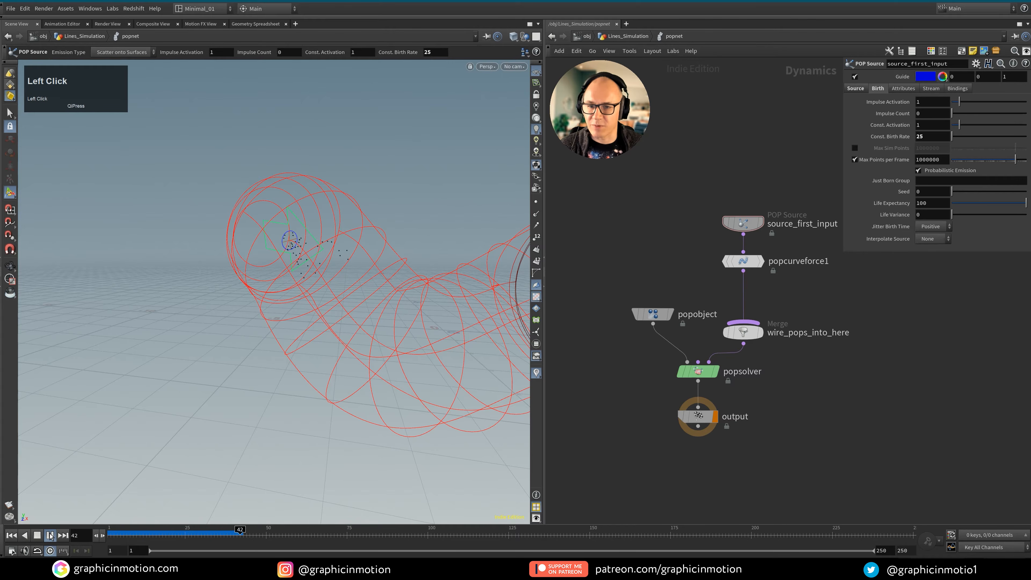
pyautogui.click(50, 536)
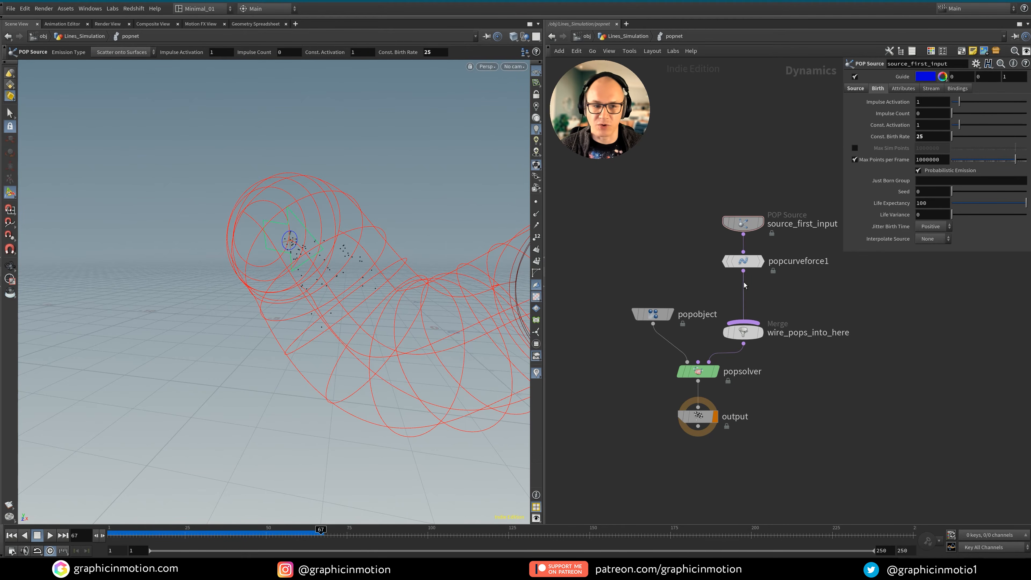
# Set the Max Influence Radius of popcurveforce1 to 0.5
pyautogui.click(743, 261)
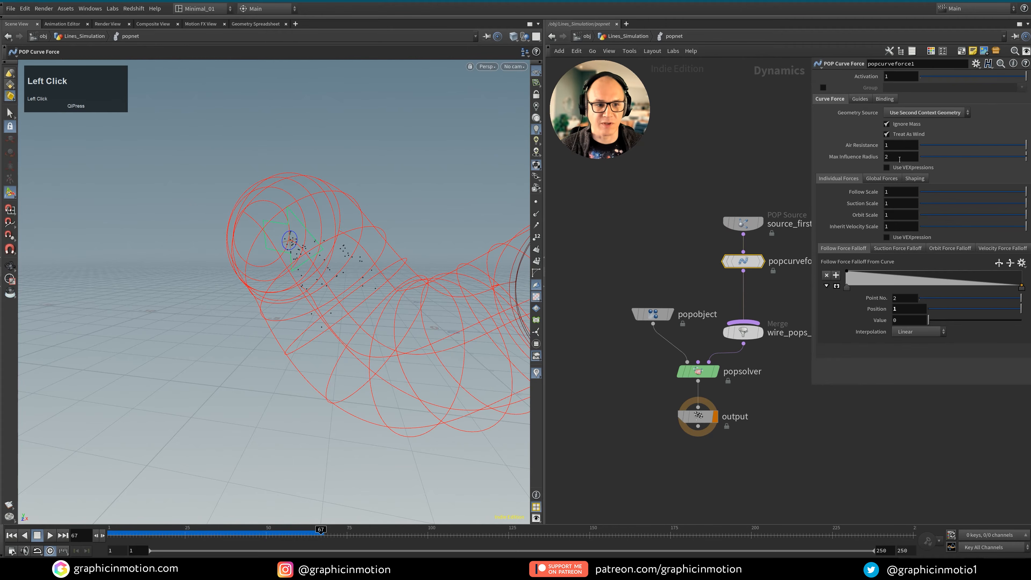
pyautogui.write('0.5')
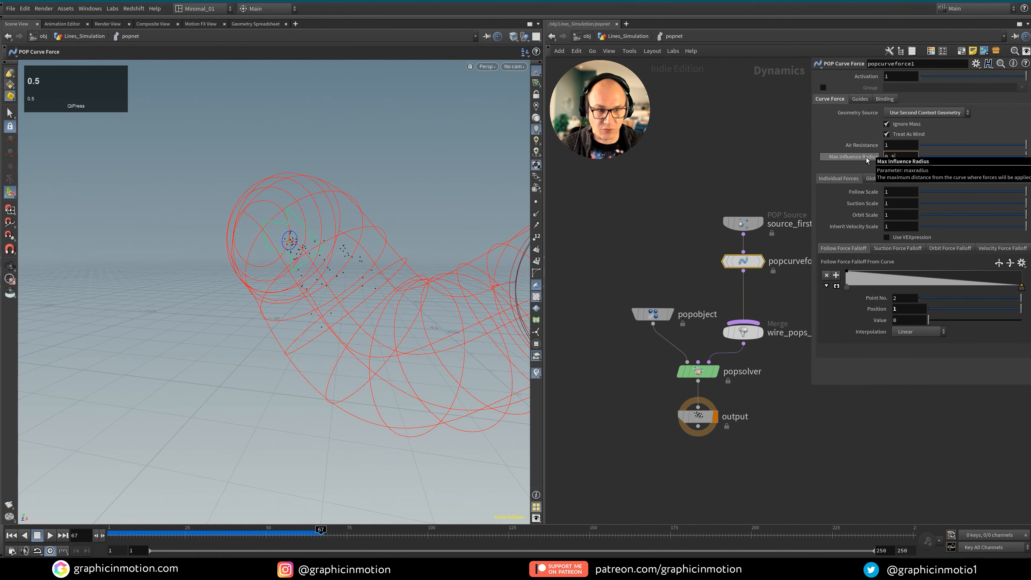
pyautogui.click(752, 160)
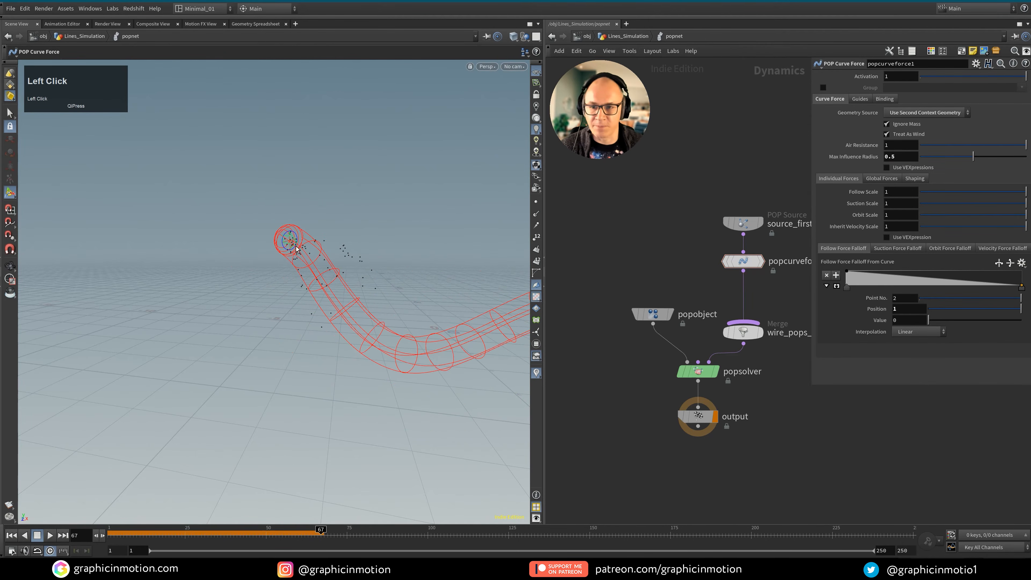
# Replay the simulation to about frame 247 and examine how the particles follow the narrower guide tube
pyautogui.keyDown('alt'); pyautogui.moveTo(296, 248); pyautogui.dragTo(322, 239, button='right'); pyautogui.keyUp('alt')
pyautogui.keyDown('alt'); pyautogui.moveTo(322, 240); pyautogui.dragTo(356, 274); pyautogui.keyUp('alt')
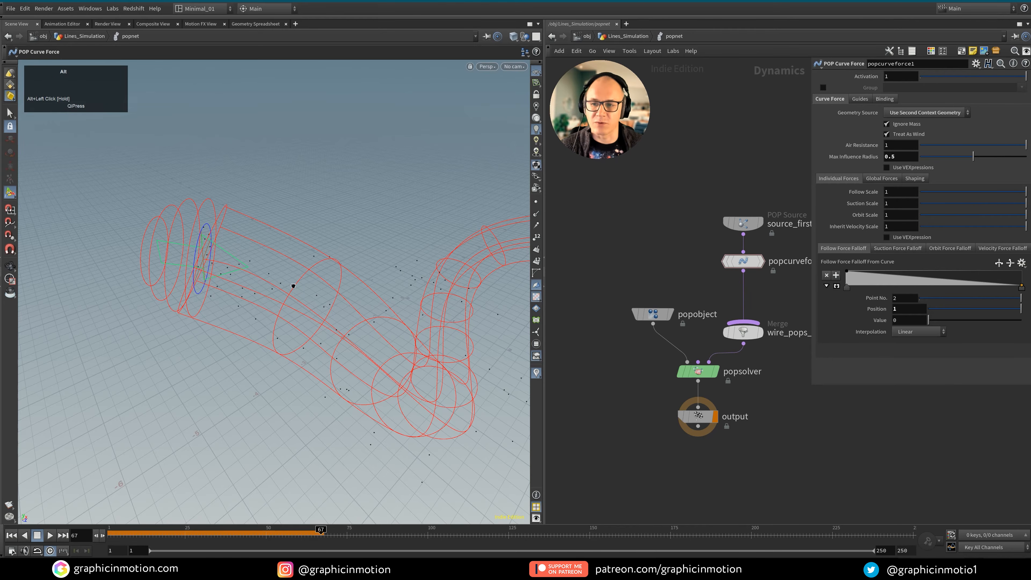
pyautogui.keyDown('alt'); pyautogui.moveTo(292, 285); pyautogui.dragTo(135, 508); pyautogui.keyUp('alt')
pyautogui.click(11, 537)
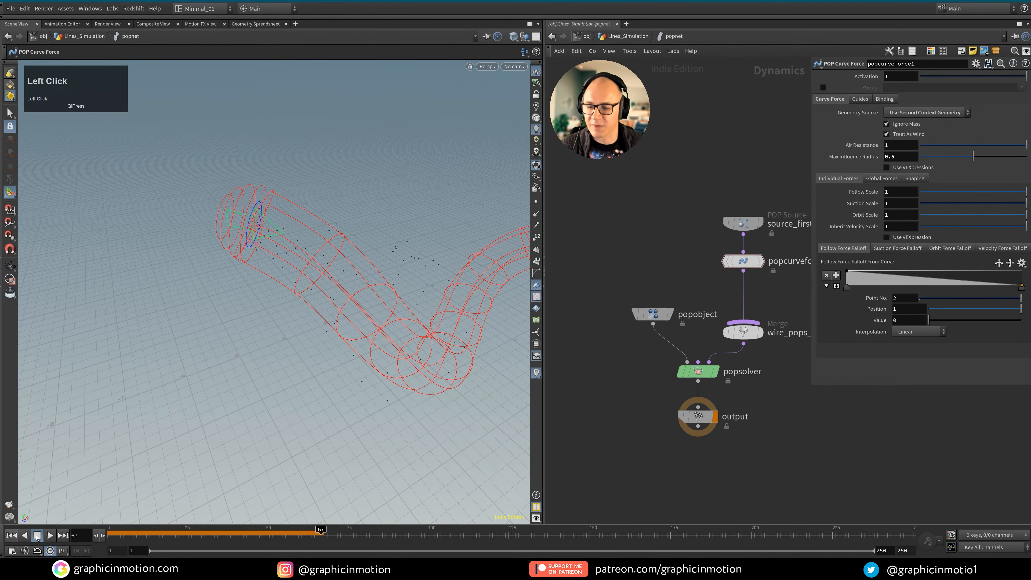
pyautogui.click(51, 536)
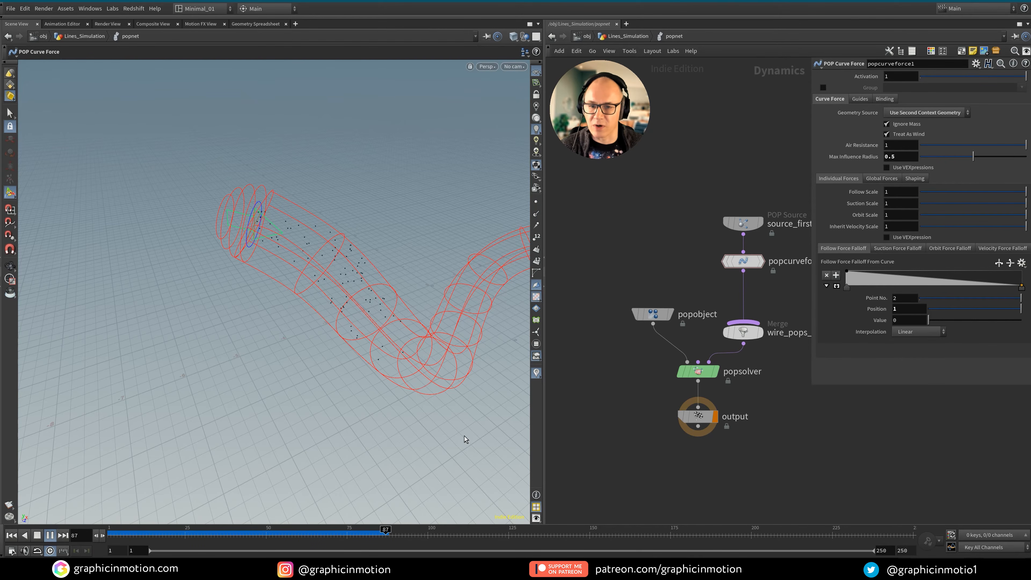
pyautogui.keyDown('alt'); pyautogui.moveTo(455, 402); pyautogui.dragTo(274, 336); pyautogui.keyUp('alt')
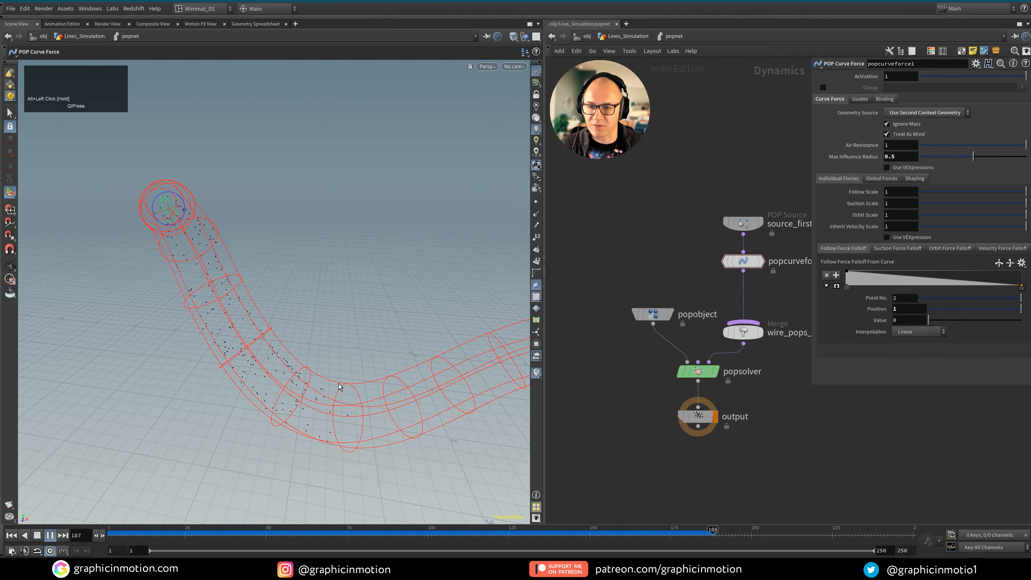
pyautogui.click(50, 535)
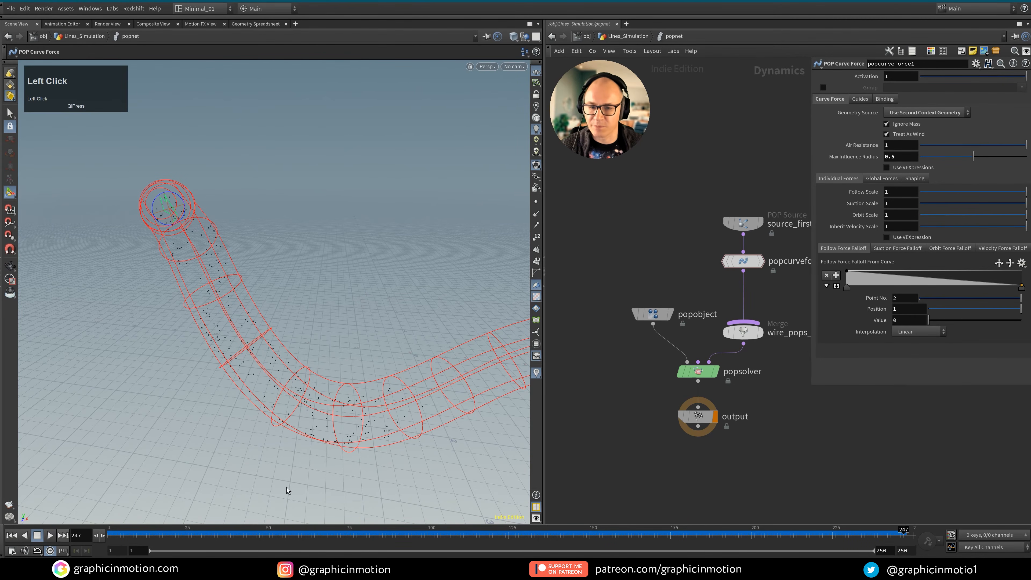
# Set the Follow Scale of popcurveforce1 to 10
pyautogui.click(894, 195)
pyautogui.write('10')
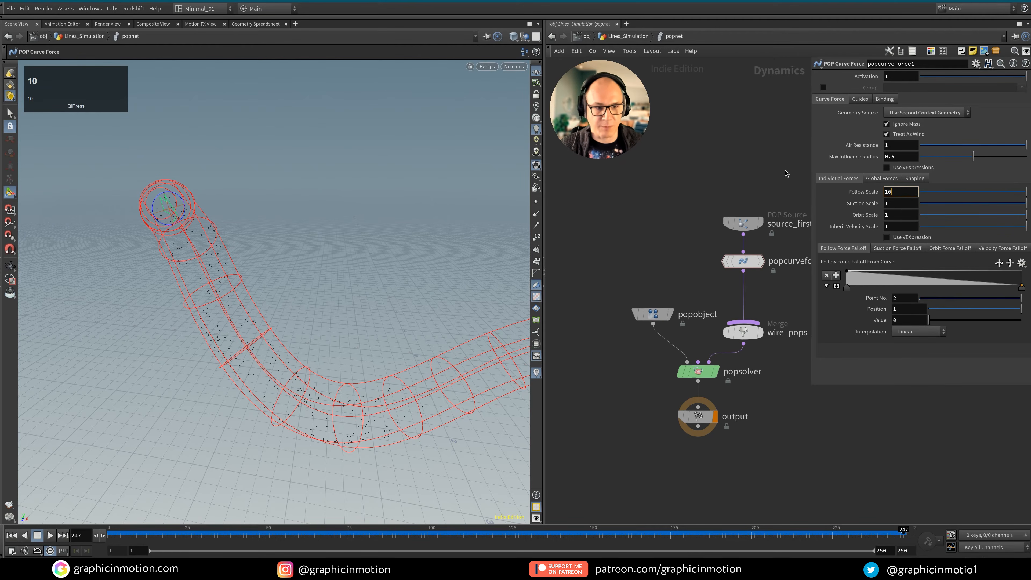
pyautogui.press('Return')
# Replay the simulation from frame 1 to frame 43 and examine the particle paths around the curve's bend
pyautogui.click(10, 536)
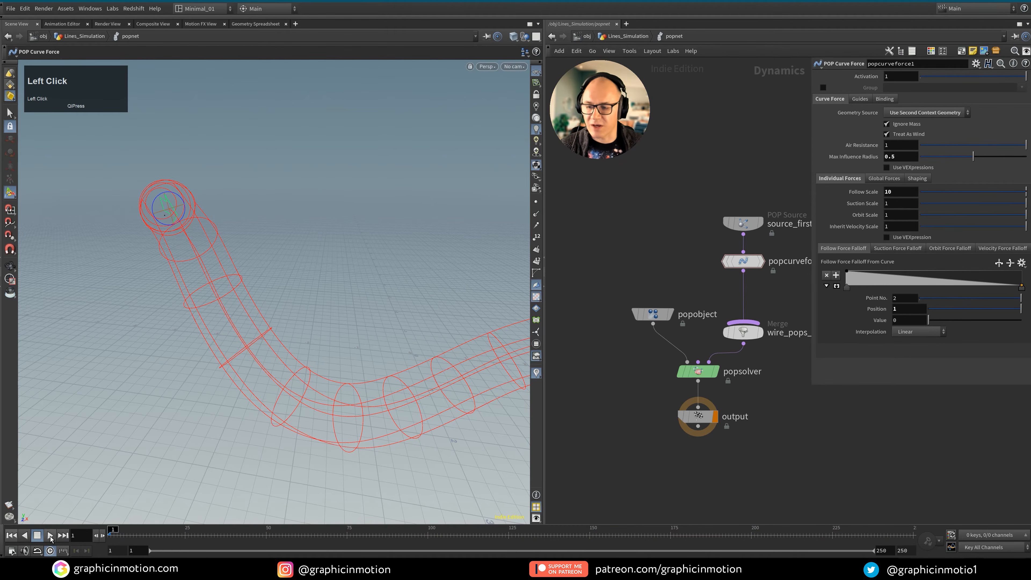
pyautogui.click(50, 536)
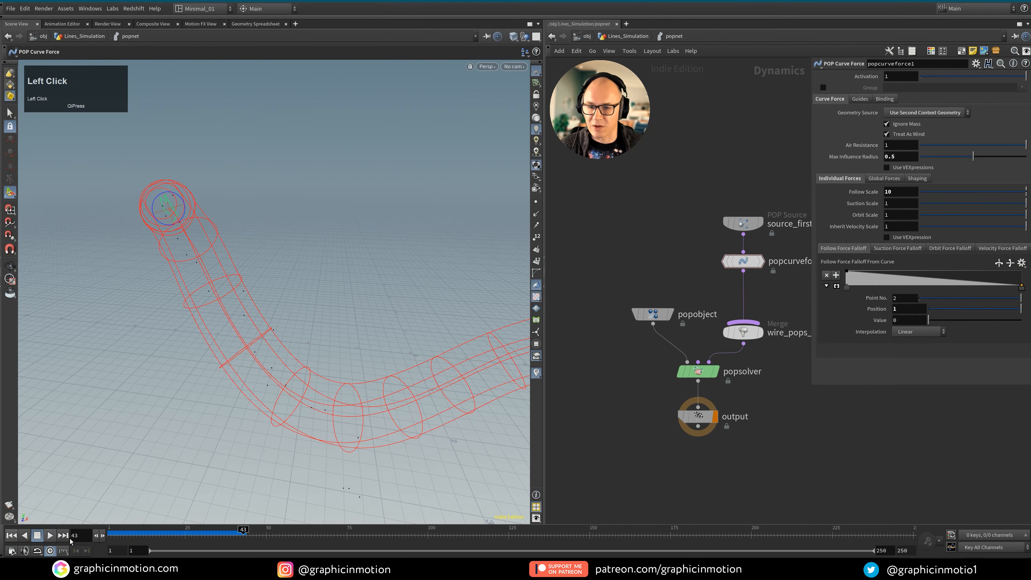
pyautogui.click(51, 537)
pyautogui.keyDown('alt'); pyautogui.moveTo(470, 407); pyautogui.dragTo(386, 429, button='right'); pyautogui.keyUp('alt')
pyautogui.keyDown('alt'); pyautogui.moveTo(396, 421); pyautogui.dragTo(358, 324, button='middle'); pyautogui.keyUp('alt')
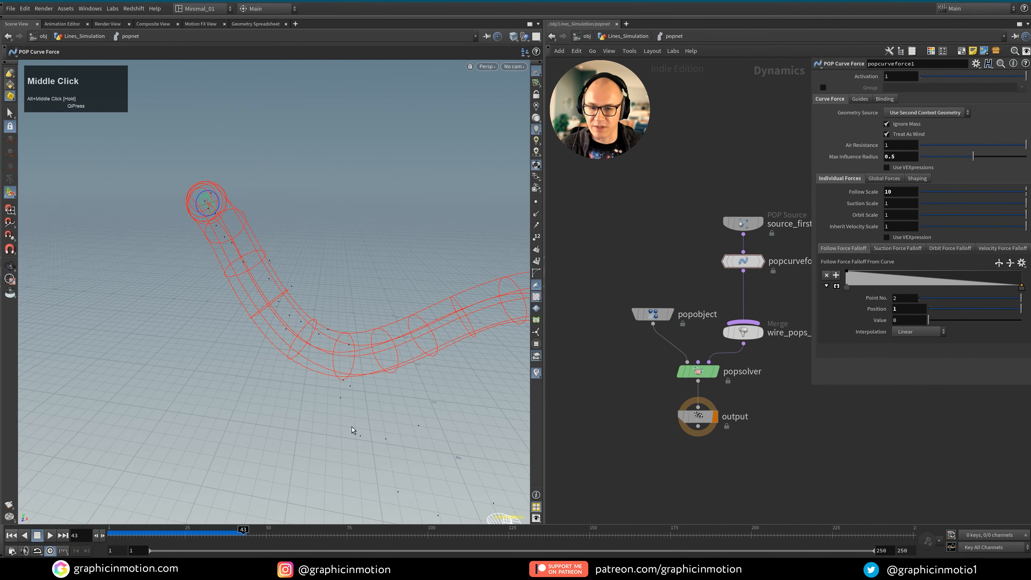
# Set the particle Point Size in the viewport's display options to 5 pixels
pyautogui.keyDown('alt'); pyautogui.moveTo(352, 428); pyautogui.dragTo(331, 335, button='middle'); pyautogui.keyUp('alt')
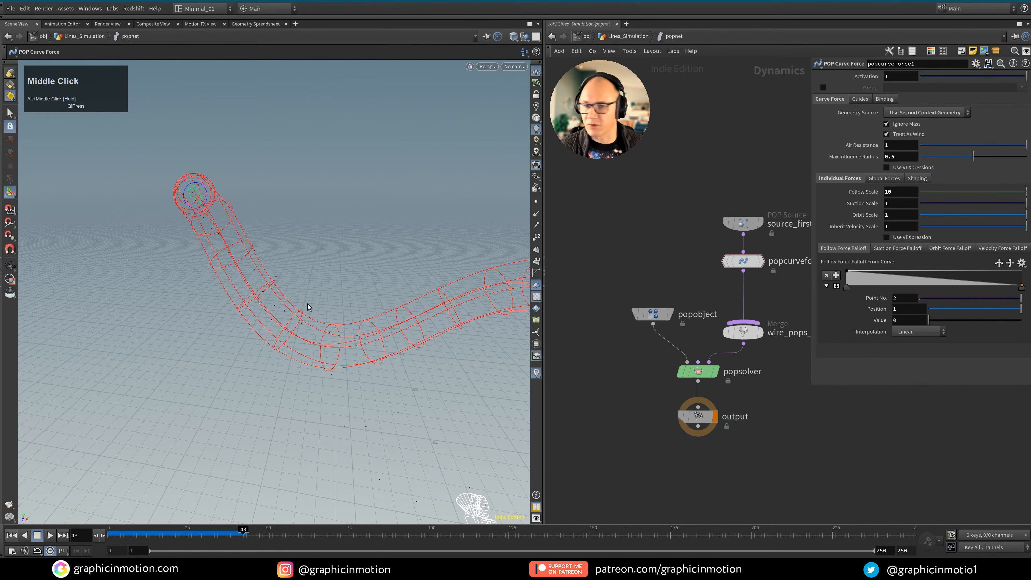
pyautogui.press('d')
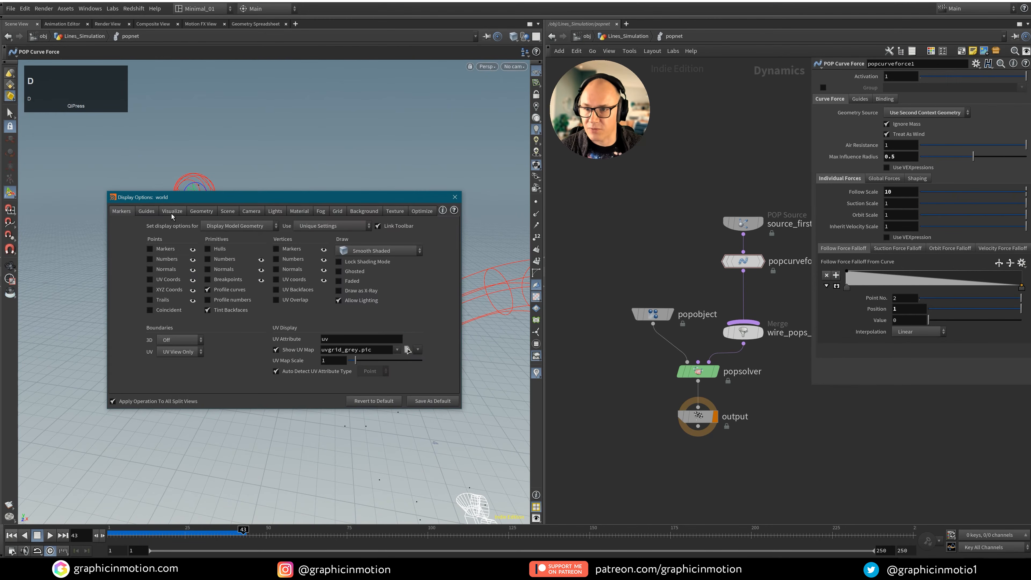
pyautogui.click(172, 213)
pyautogui.click(146, 212)
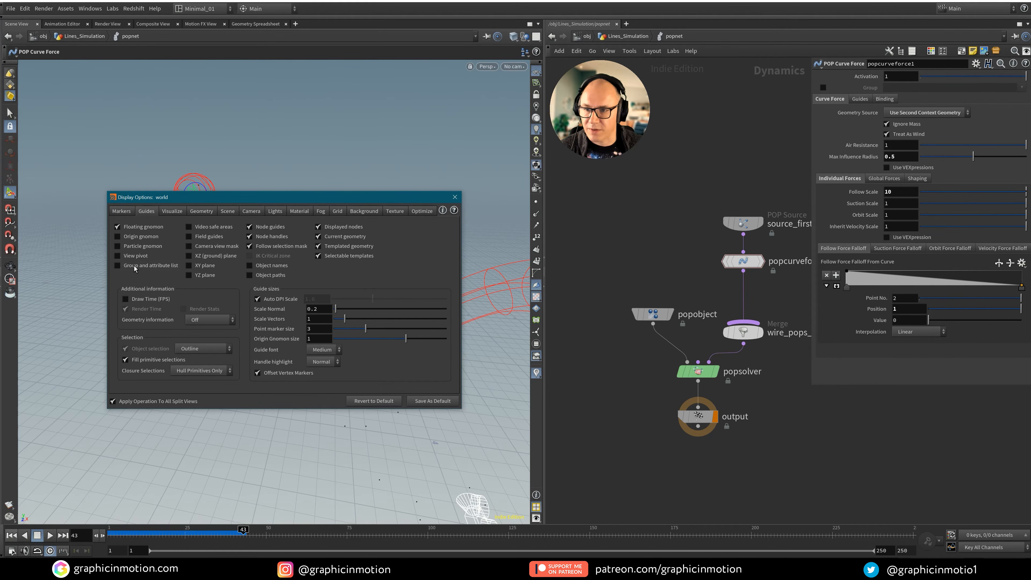
pyautogui.click(202, 212)
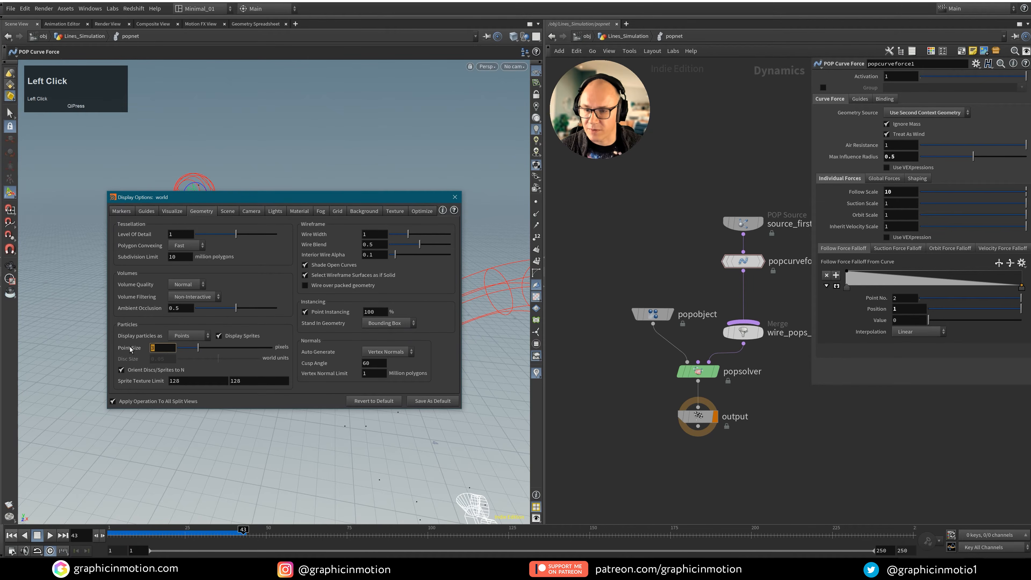
pyautogui.write('5')
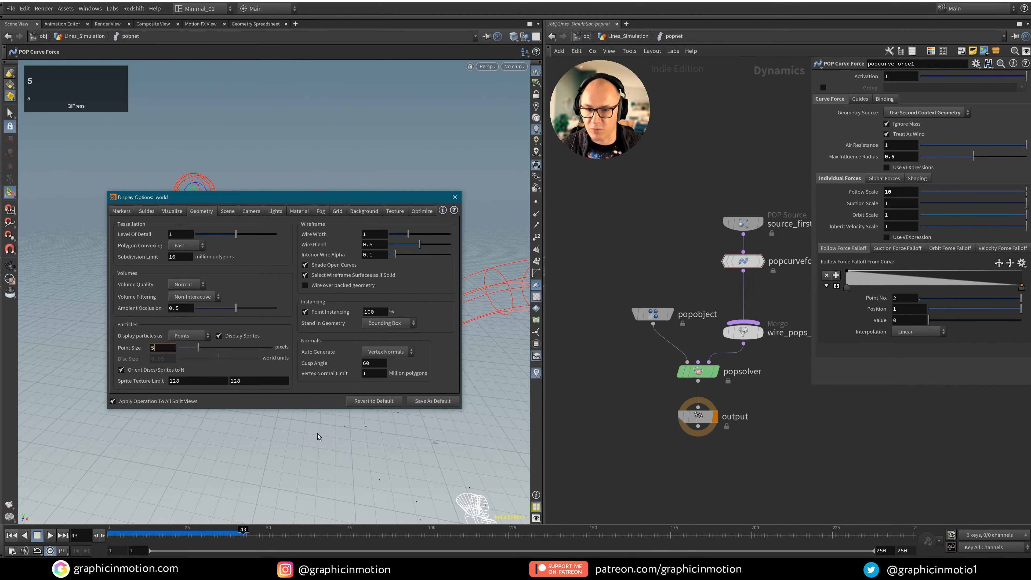
pyautogui.click(310, 435)
pyautogui.click(456, 199)
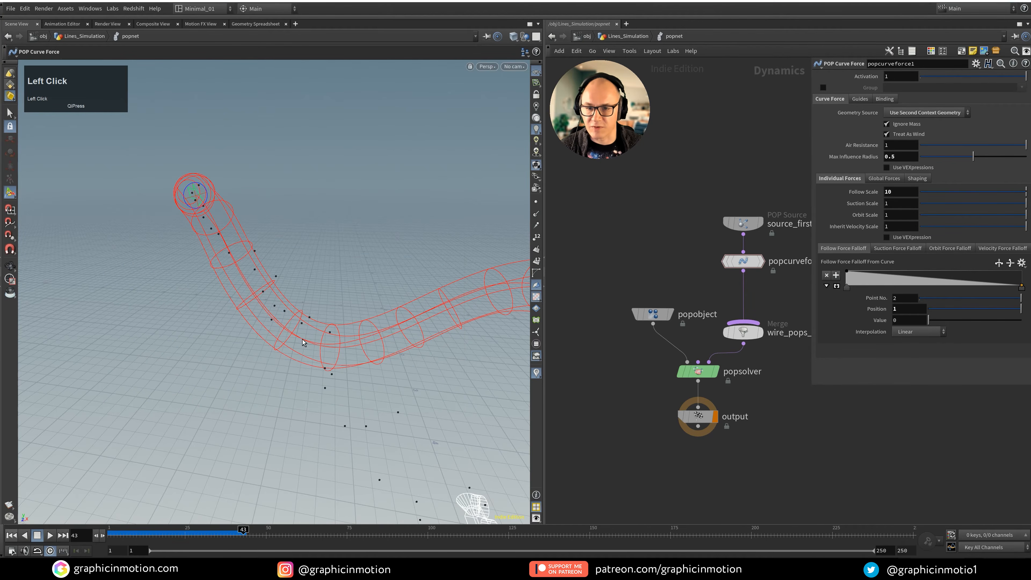
# Replay the simulation to about frame 29 and examine the enlarged particles around the curve's bend
pyautogui.click(48, 536)
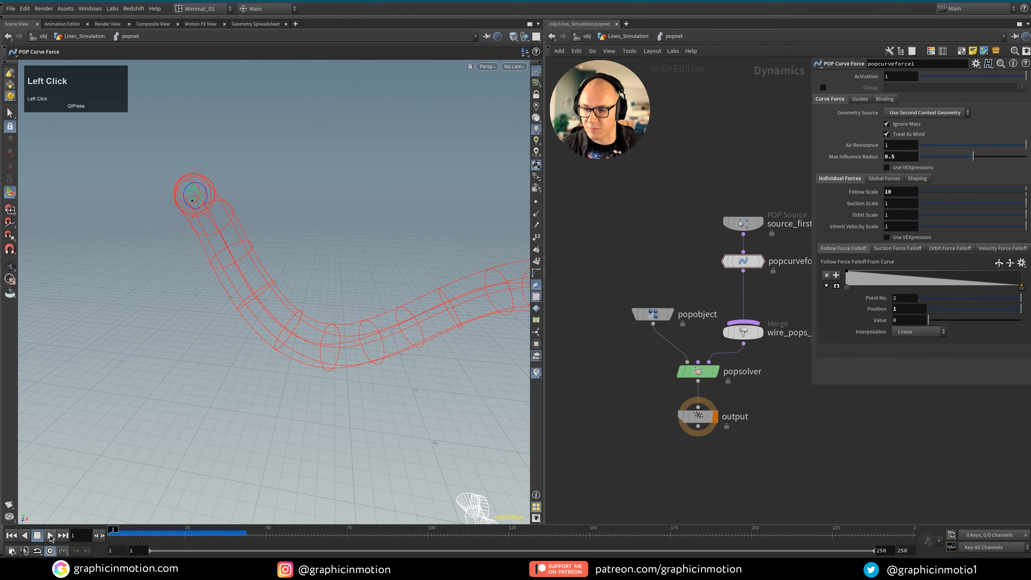
pyautogui.click(51, 536)
pyautogui.keyDown('alt'); pyautogui.moveTo(333, 370); pyautogui.dragTo(349, 381, button='right'); pyautogui.keyUp('alt')
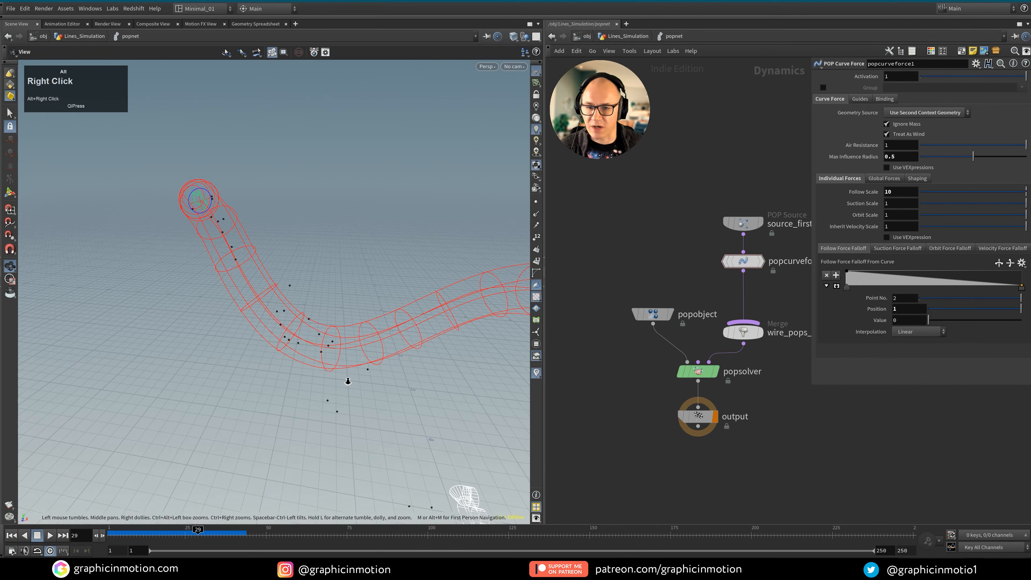
pyautogui.keyDown('alt'); pyautogui.moveTo(395, 467); pyautogui.dragTo(366, 431, button='middle'); pyautogui.keyUp('alt')
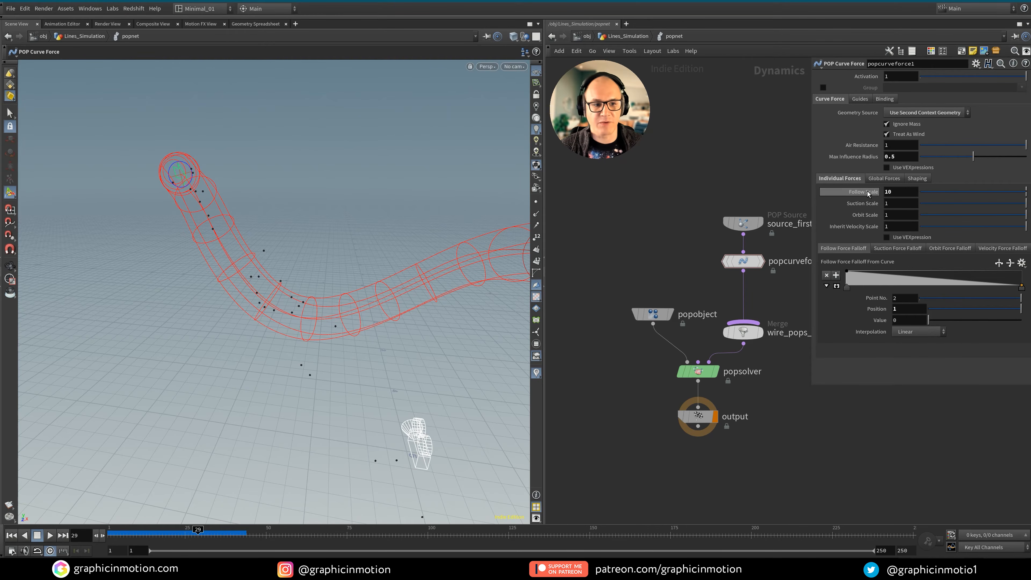
# Set the Suction Scale of popcurveforce1 to 10
pyautogui.click(901, 205)
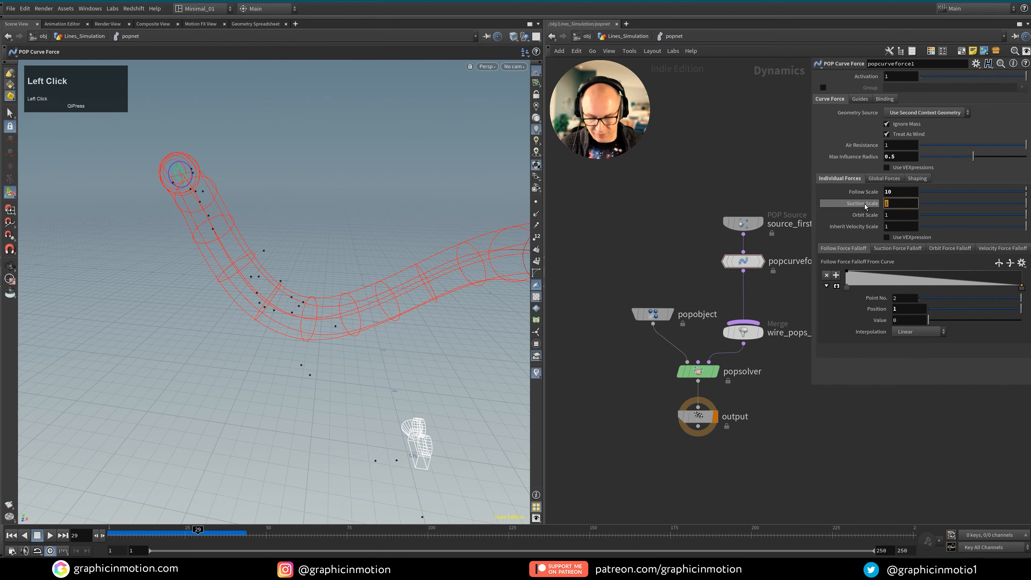
pyautogui.write('10')
pyautogui.press('Return')
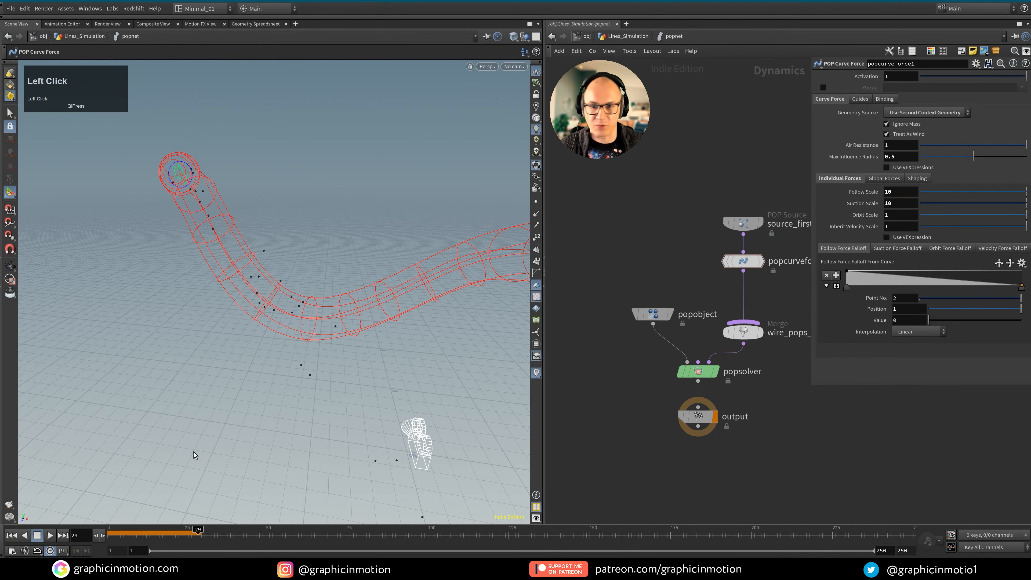
# Replay the simulation from frame 1 twice, to about frames 37 and 30, and examine how closely the particles follow the curve
pyautogui.click(8, 537)
pyautogui.click(49, 536)
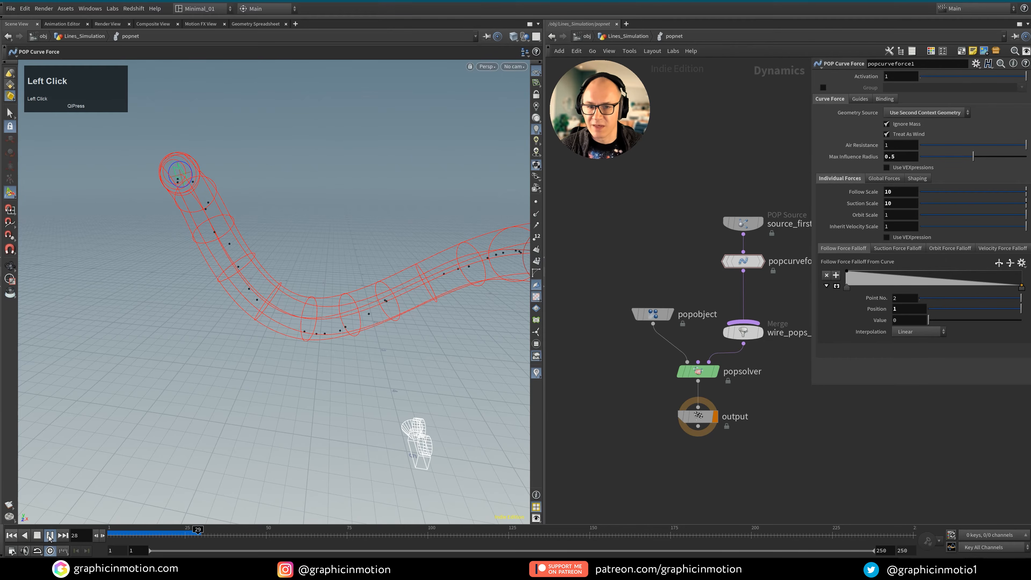
pyautogui.click(50, 535)
pyautogui.keyDown('alt'); pyautogui.moveTo(211, 325); pyautogui.dragTo(151, 328, button='middle'); pyautogui.keyUp('alt')
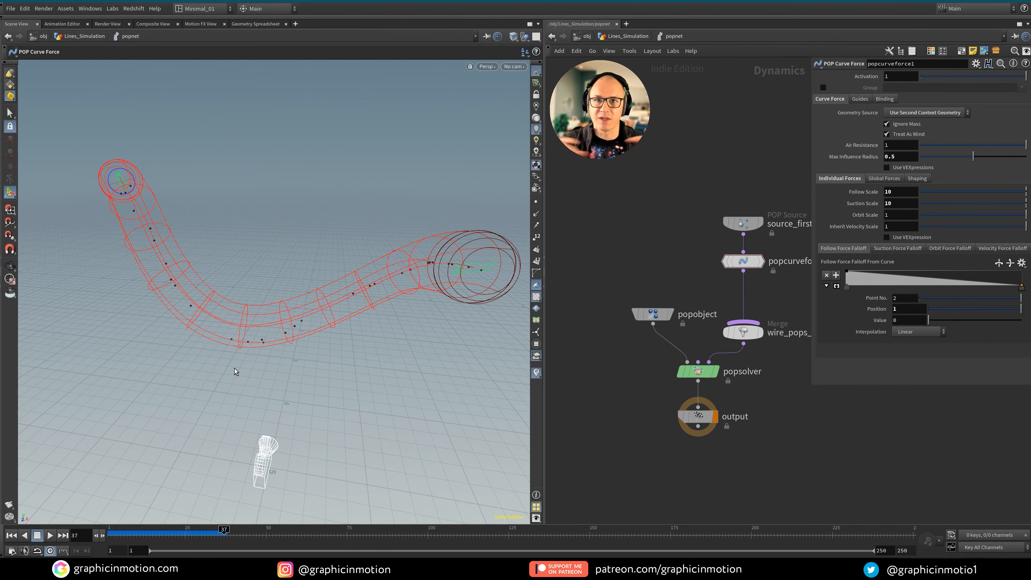
pyautogui.click(11, 535)
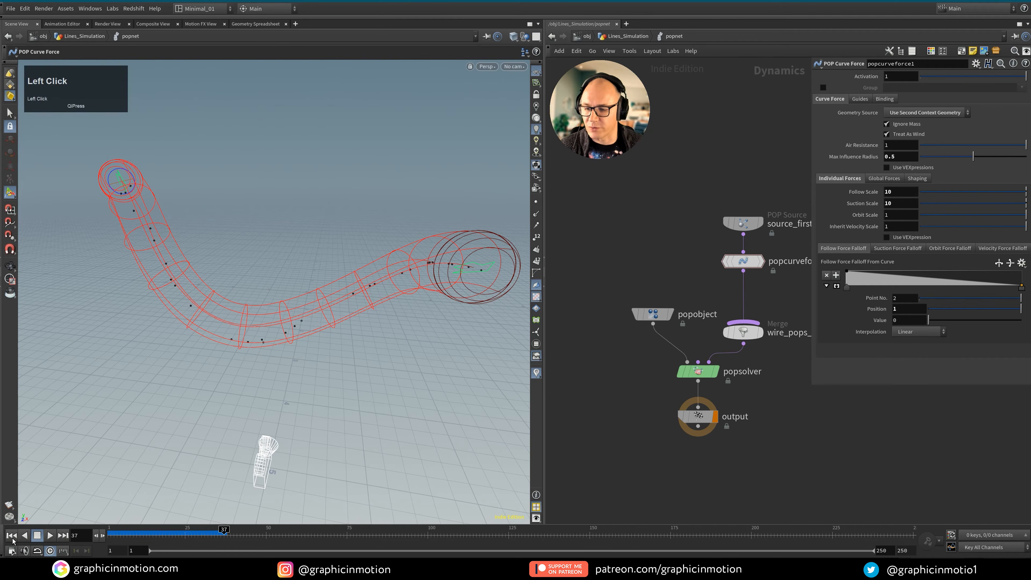
pyautogui.click(49, 536)
pyautogui.click(50, 535)
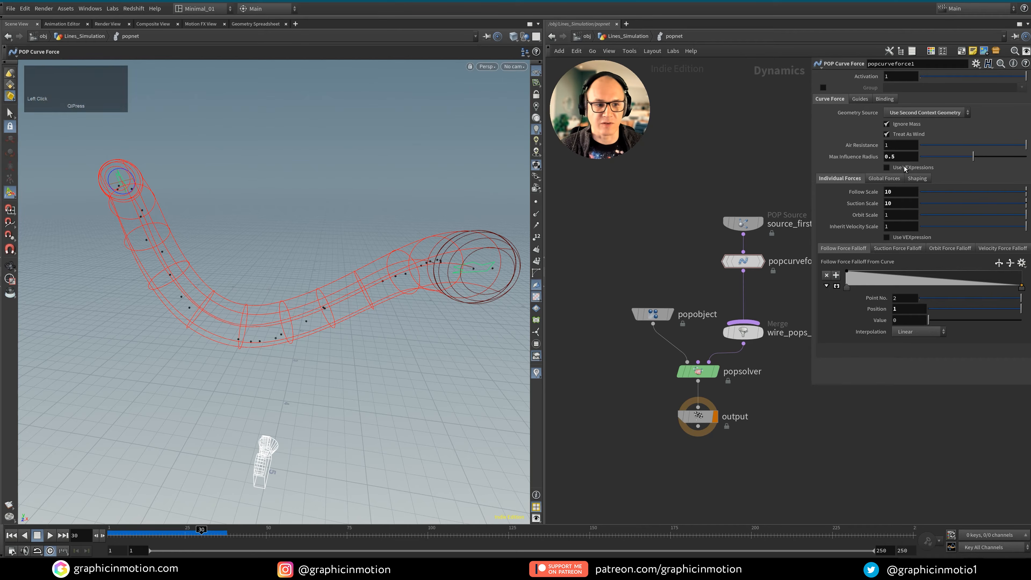
# Set the Follow Scale of popcurveforce1 to 2 and its Suction Scale to 1
pyautogui.click(900, 193)
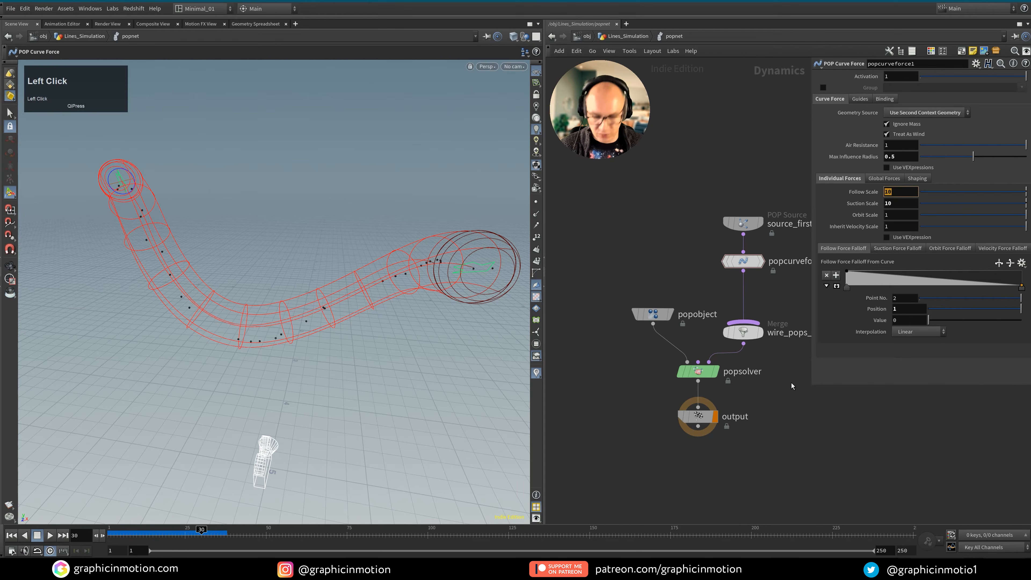
pyautogui.write('2')
pyautogui.press('Return')
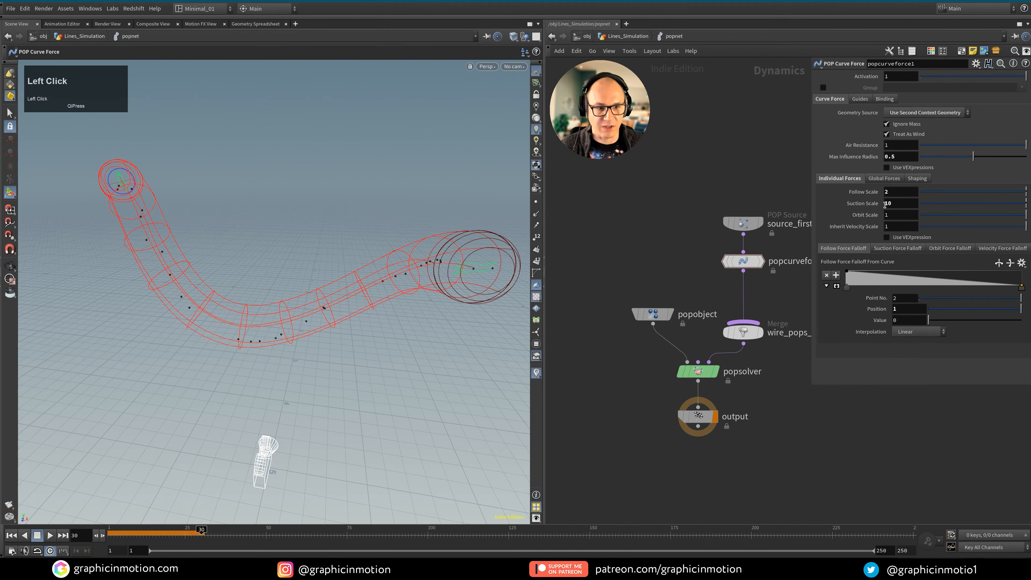
pyautogui.click(885, 205)
pyautogui.write('1')
pyautogui.click(833, 474)
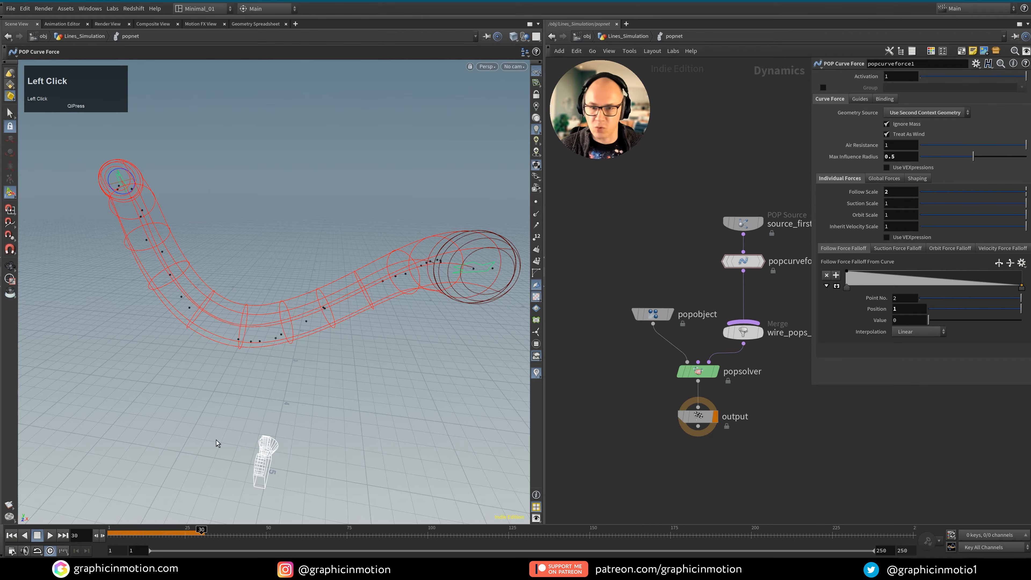
# Replay the simulation from frame 1 to frame 146 and check whether particles escape the guide tube
pyautogui.click(16, 536)
pyautogui.click(50, 536)
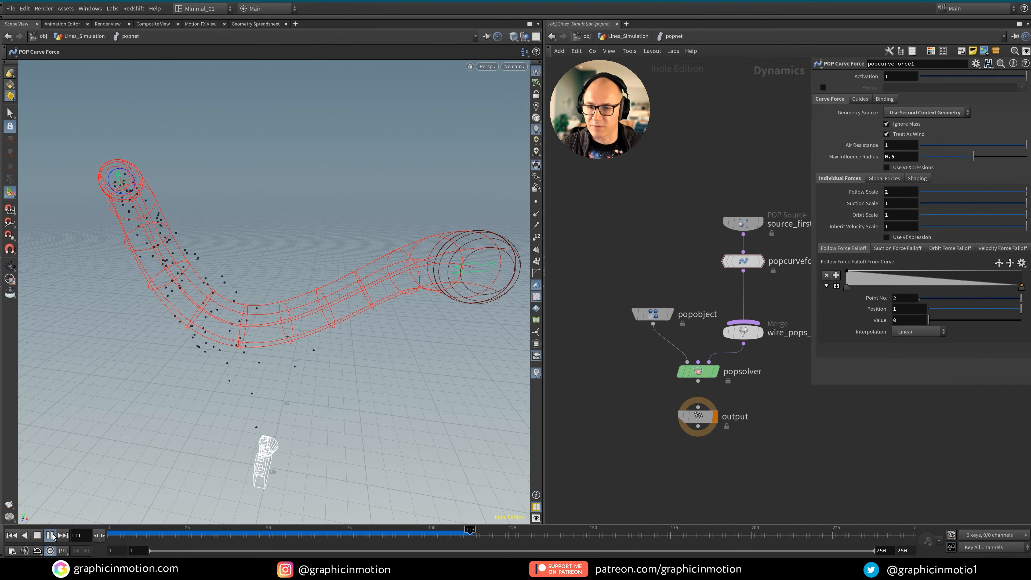
pyautogui.click(50, 535)
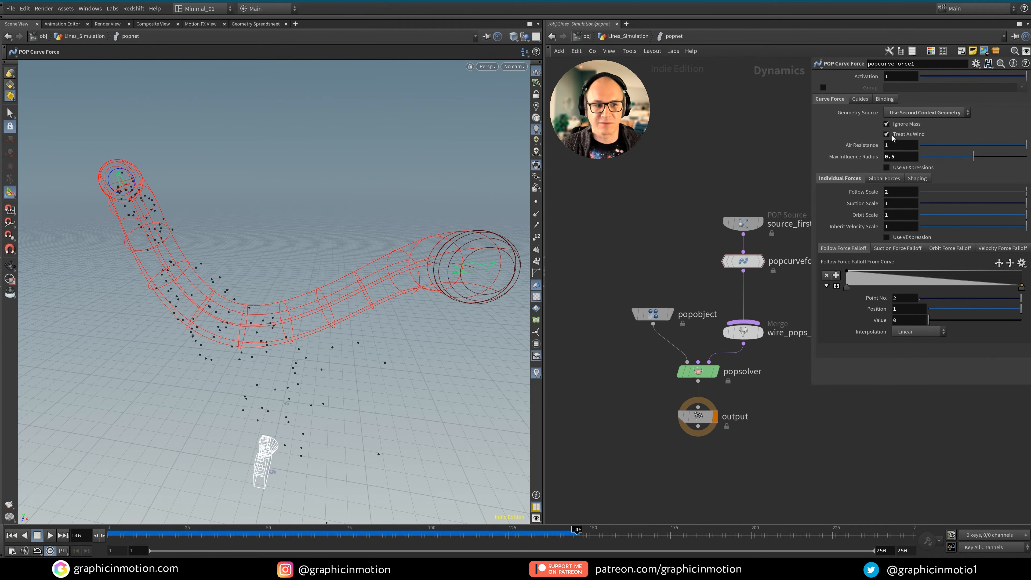
# Set the Air Resistance of popcurveforce1 to 5
pyautogui.click(897, 145)
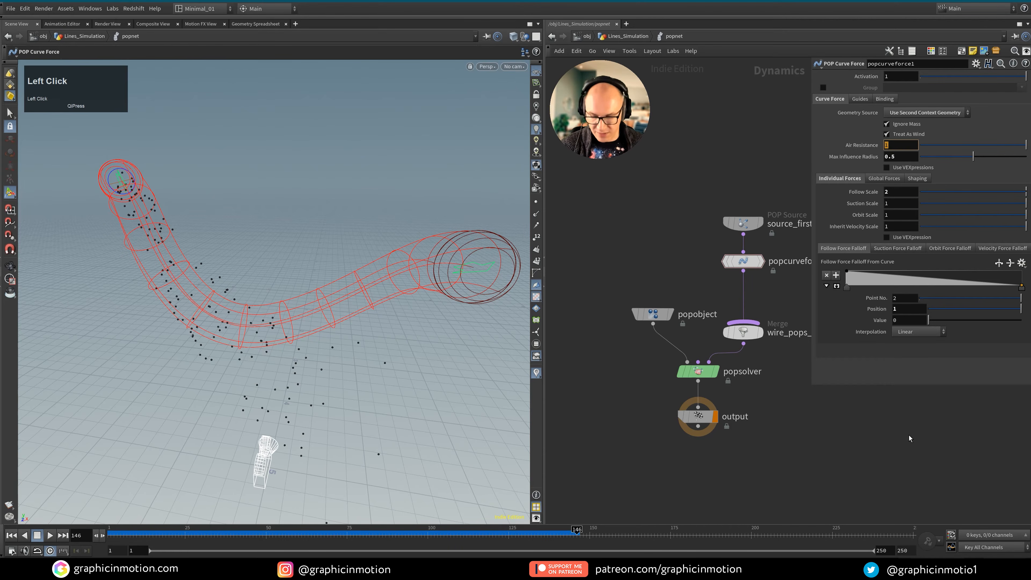
pyautogui.write('5')
pyautogui.press('Return')
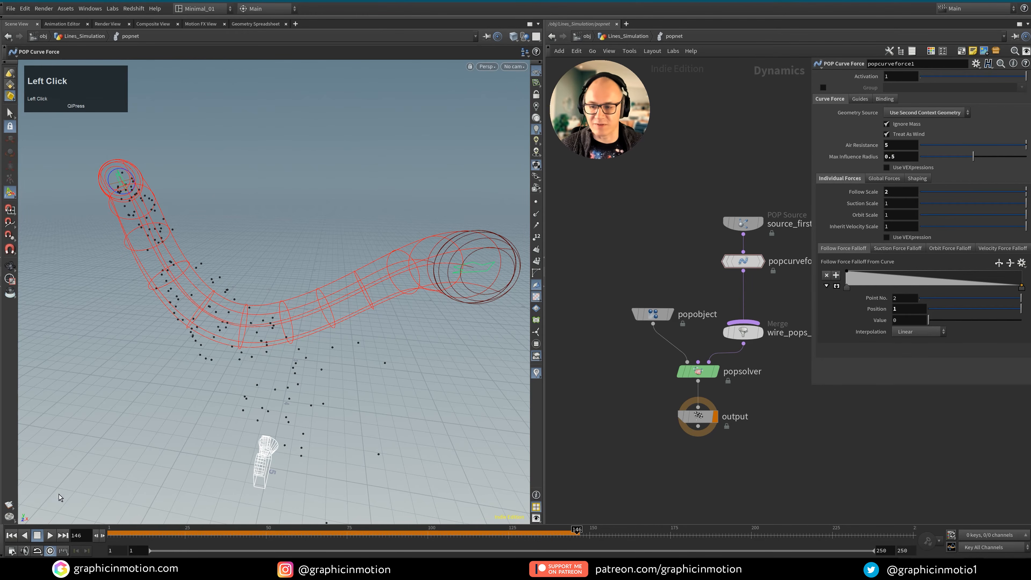
# Replay the simulation from frame 1 to frame 185 and examine the particle flow along the whole guide tube
pyautogui.click(11, 535)
pyautogui.click(50, 535)
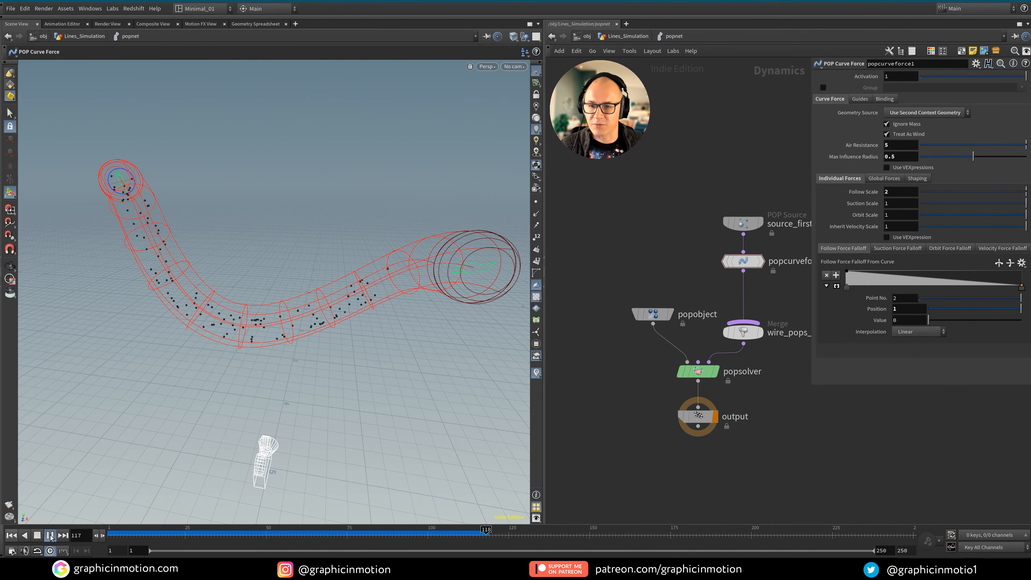
pyautogui.click(50, 535)
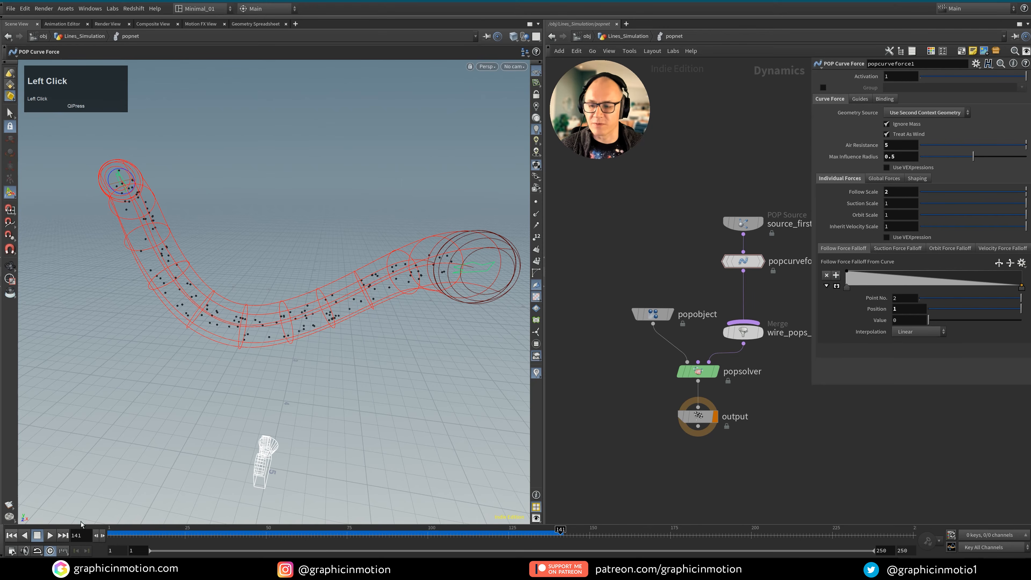
pyautogui.click(50, 534)
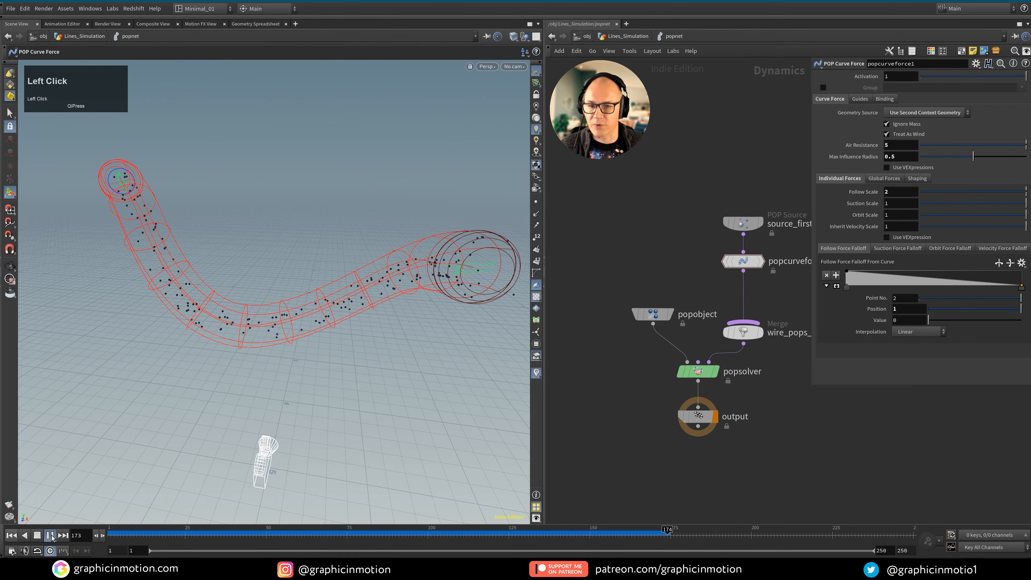
pyautogui.click(49, 535)
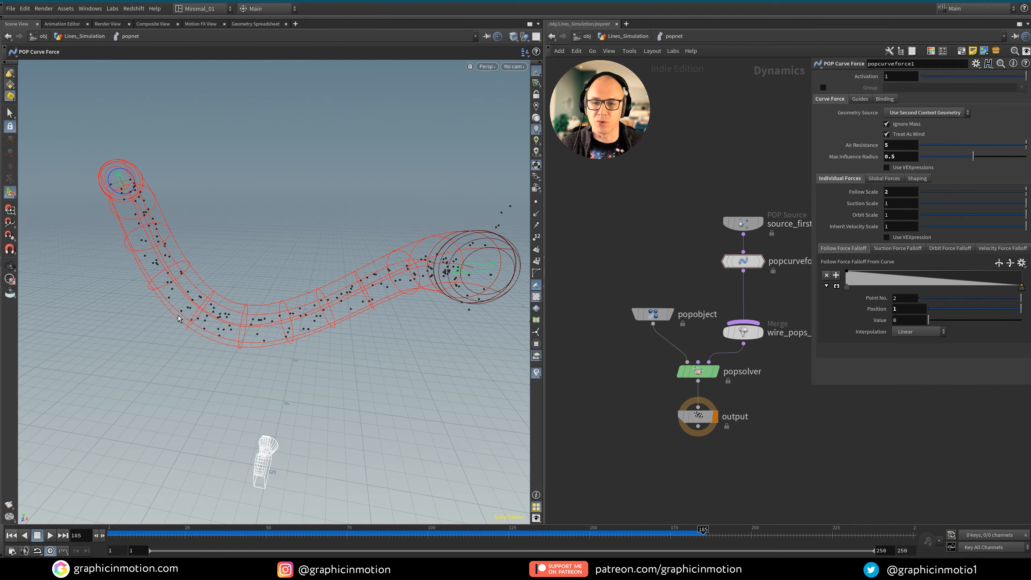
# Look through cam1 and replay the simulation from frame 1 to frame 164
pyautogui.click(11, 535)
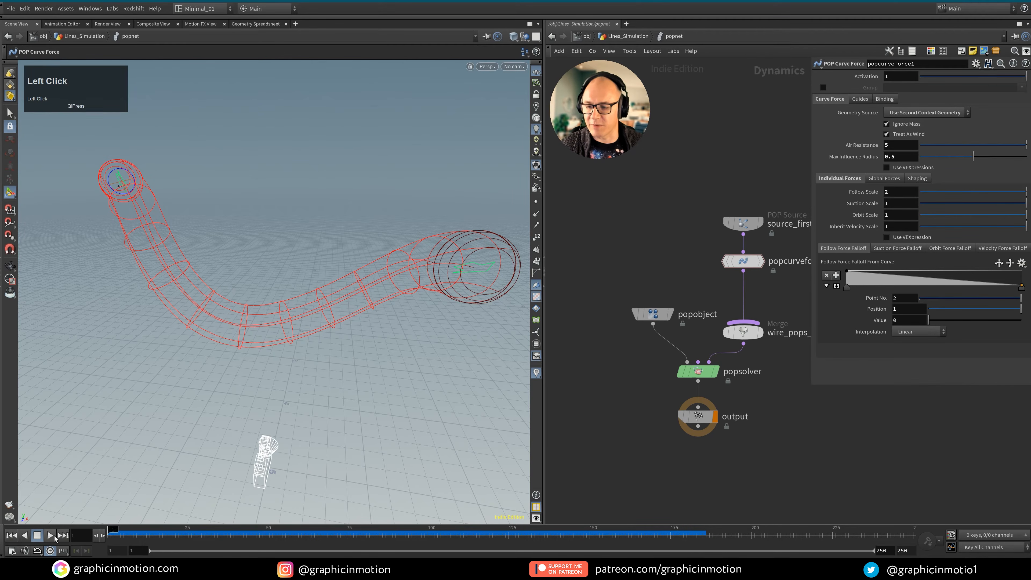
pyautogui.click(523, 66)
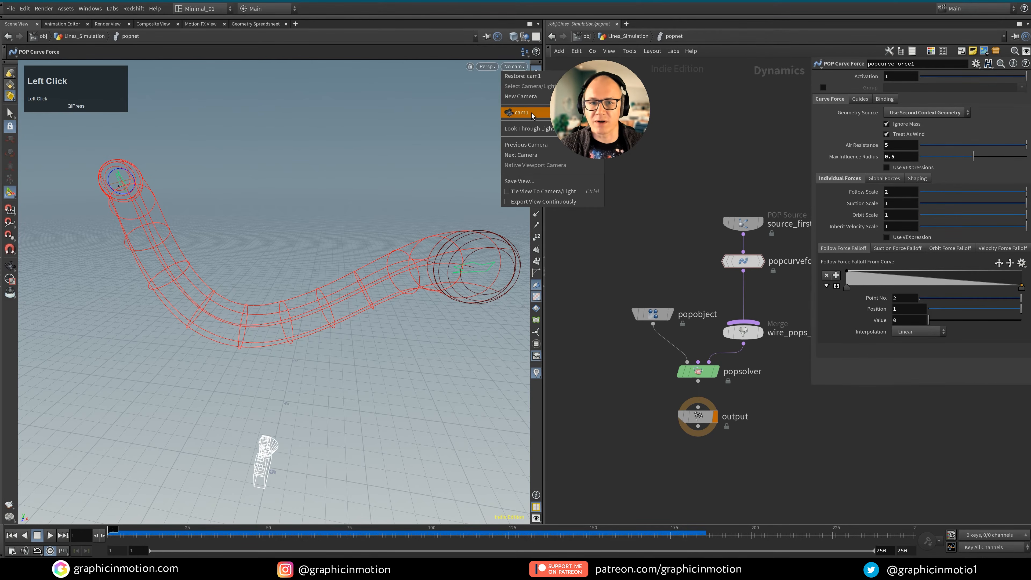
pyautogui.click(532, 113)
pyautogui.click(50, 535)
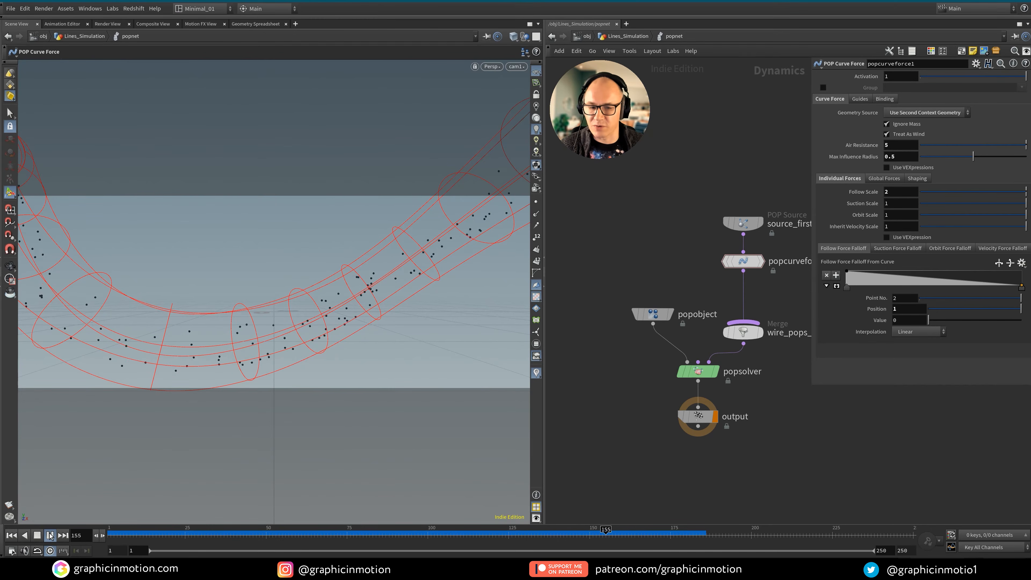
pyautogui.click(50, 535)
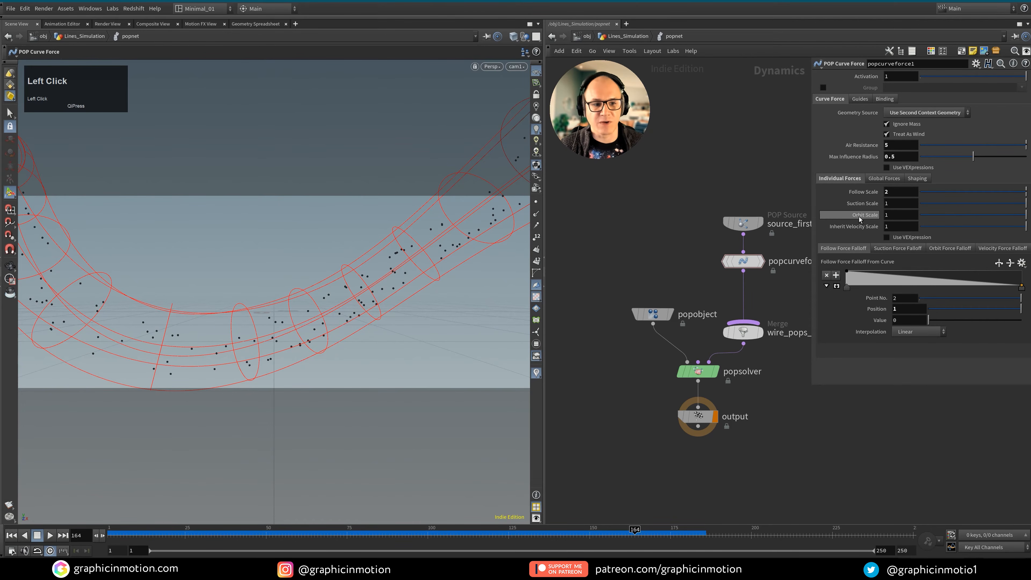
# Set the Orbit Scale of popcurveforce1 to 0
pyautogui.click(900, 215)
pyautogui.write('0')
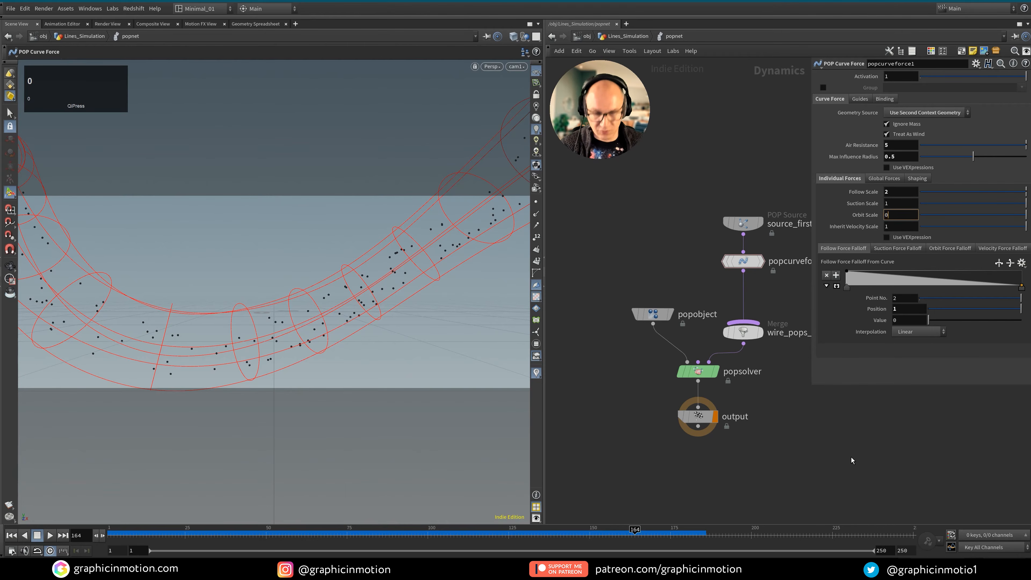
pyautogui.click(851, 457)
# Replay the simulation from frame 1 to frame 88, and again to frame 46, to examine the particles without orbit force
pyautogui.click(13, 536)
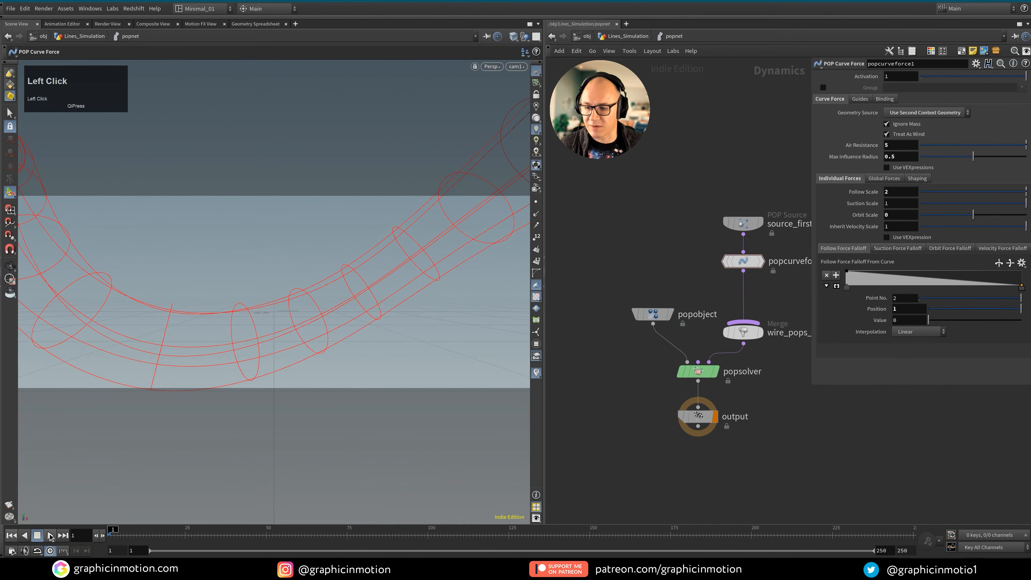
pyautogui.click(50, 536)
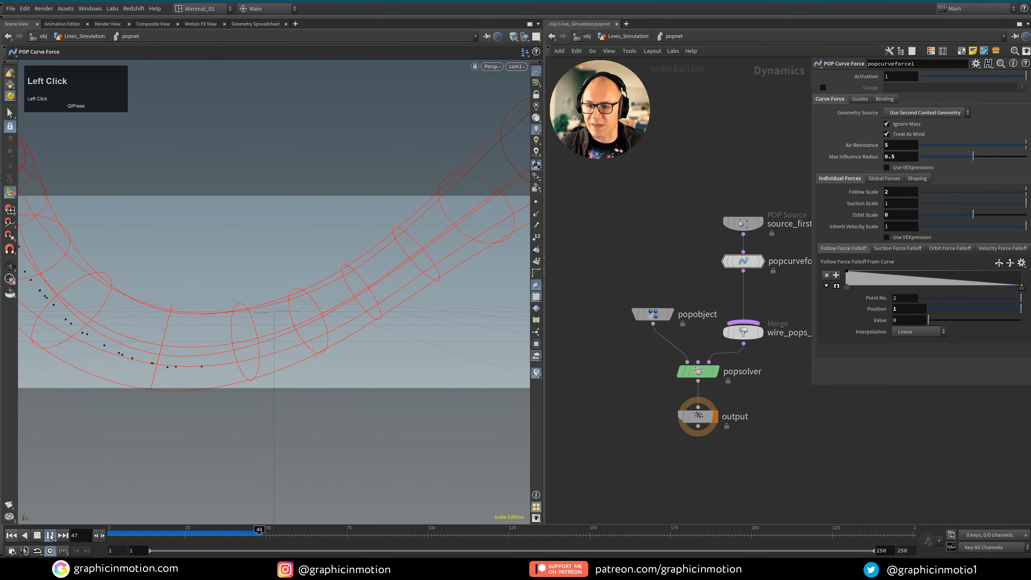
pyautogui.click(50, 535)
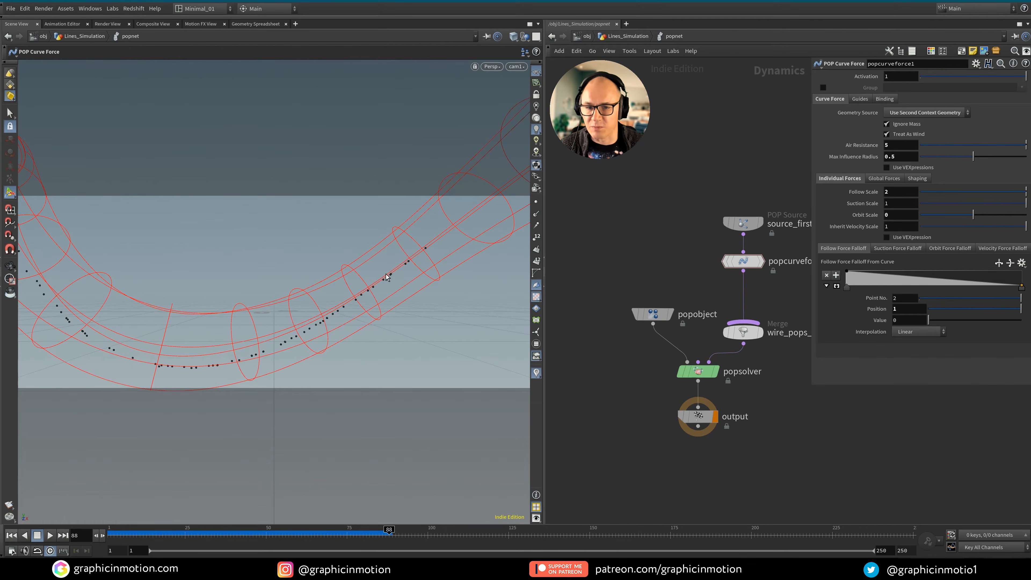
pyautogui.click(12, 536)
pyautogui.click(50, 535)
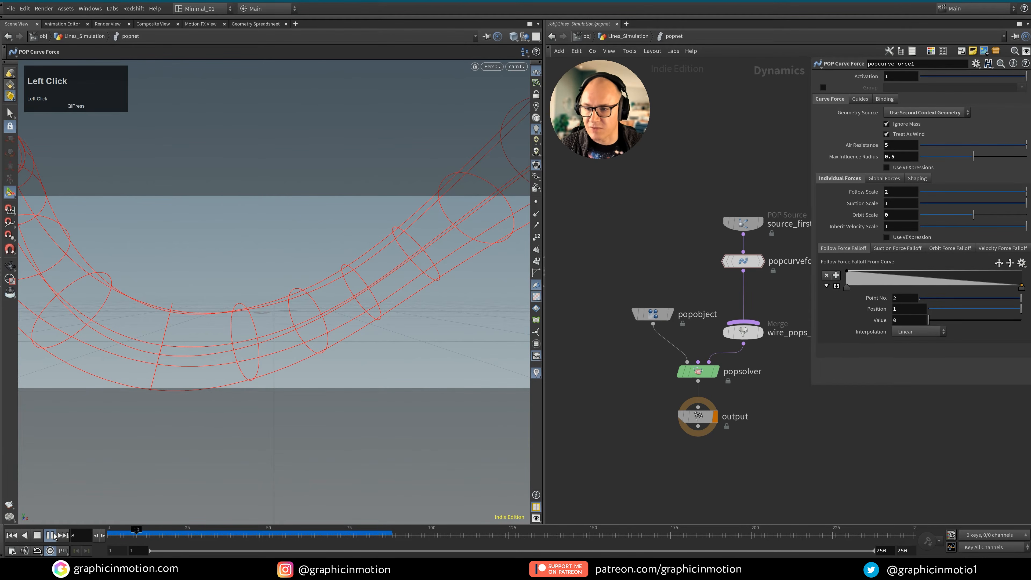
pyautogui.click(52, 536)
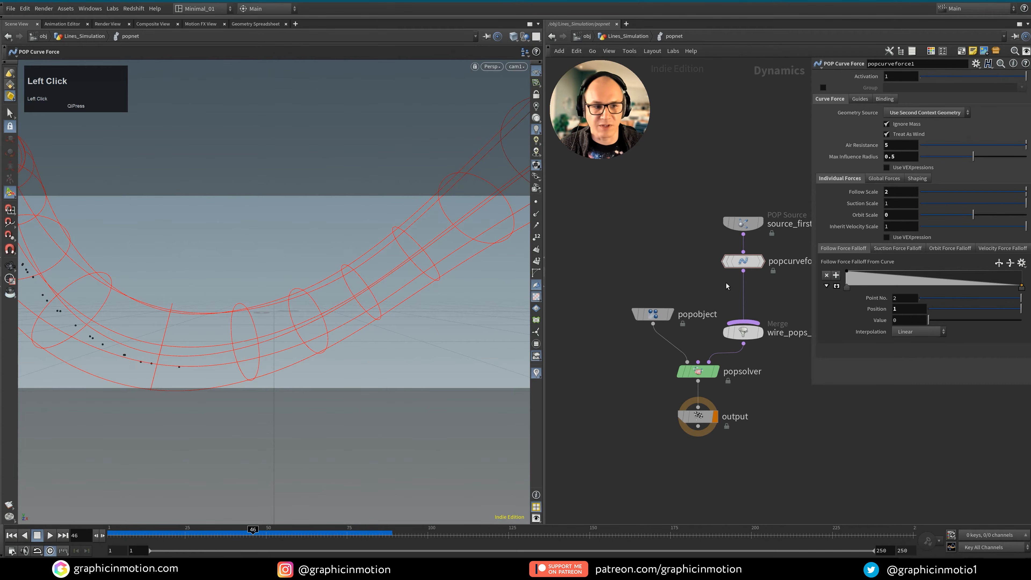
# Set the Orbit Scale of popcurveforce1 to 0.75 and replay the simulation from frame 1 to frame 137
pyautogui.write('1')
pyautogui.press('Return')
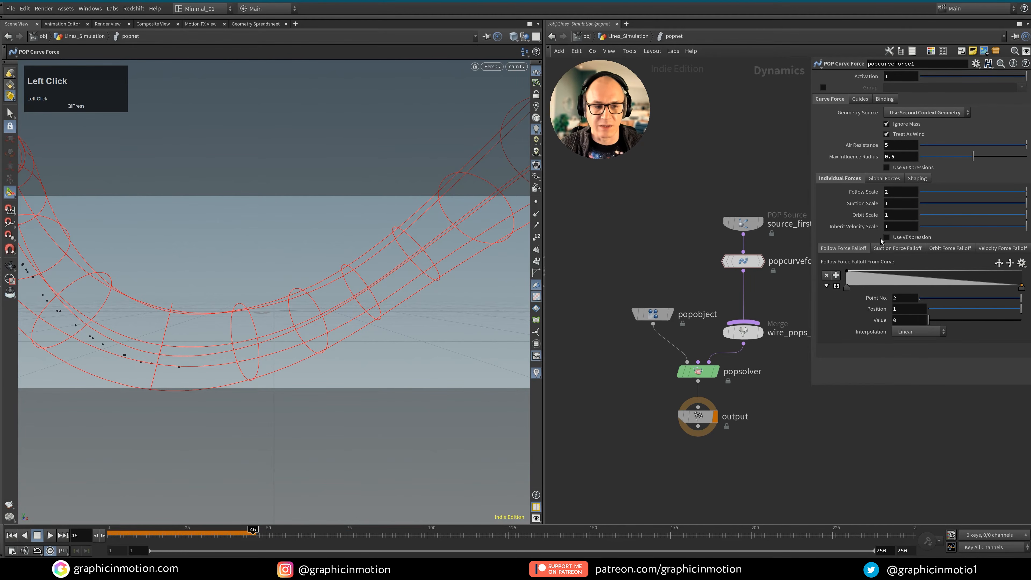
pyautogui.doubleClick(898, 216)
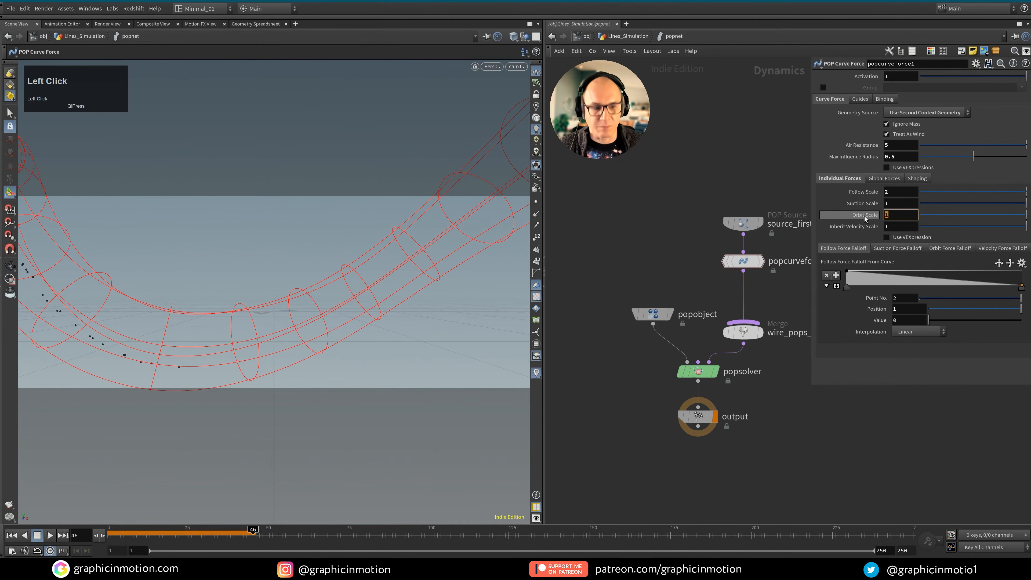
pyautogui.write('0.75')
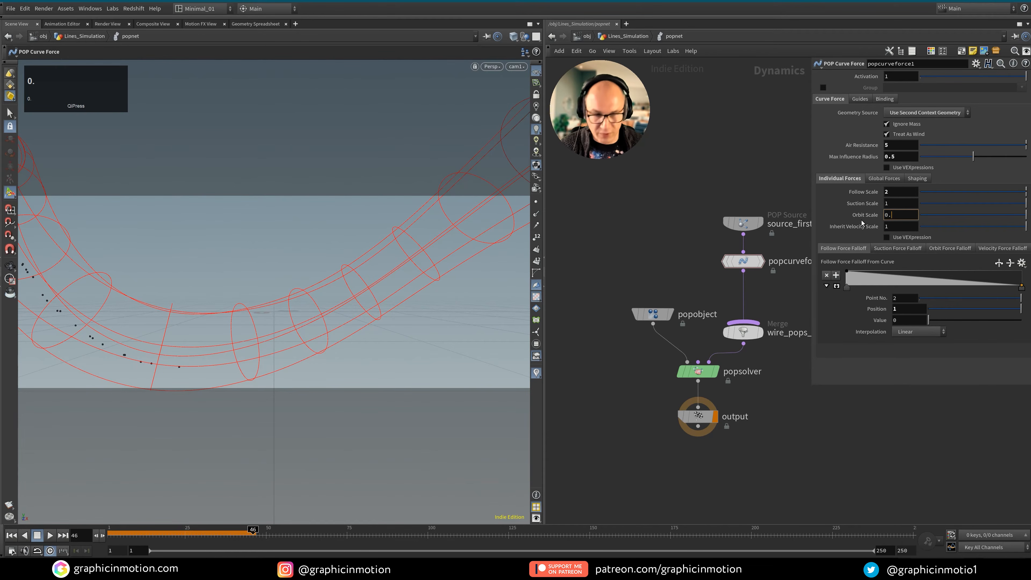
pyautogui.click(783, 479)
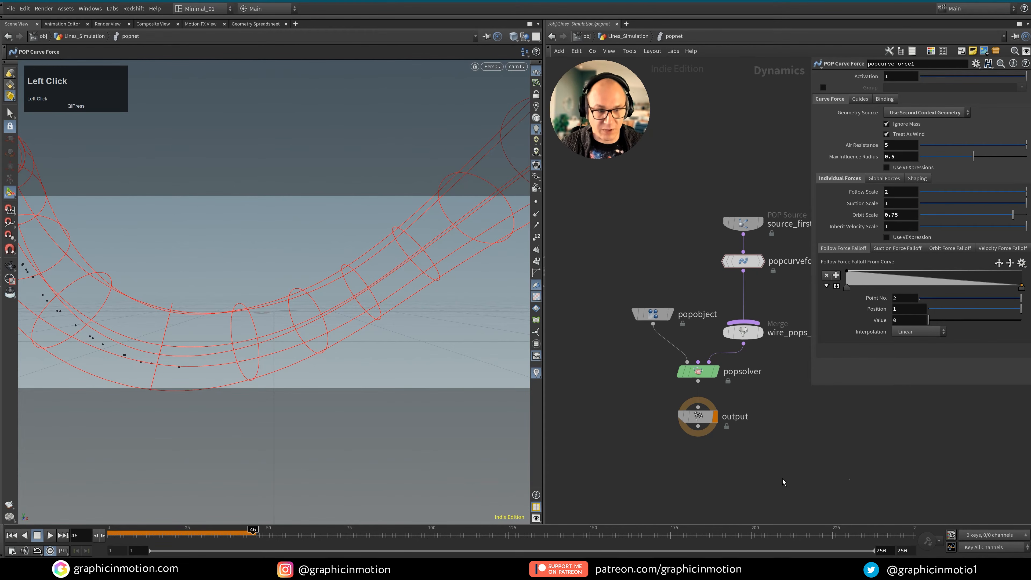
pyautogui.click(11, 535)
pyautogui.click(50, 536)
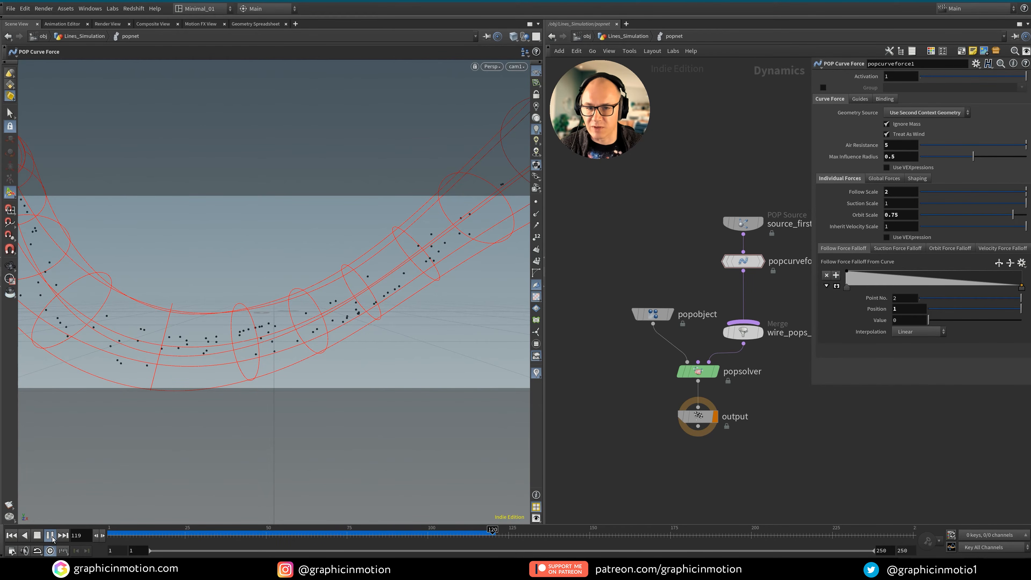
pyautogui.click(51, 536)
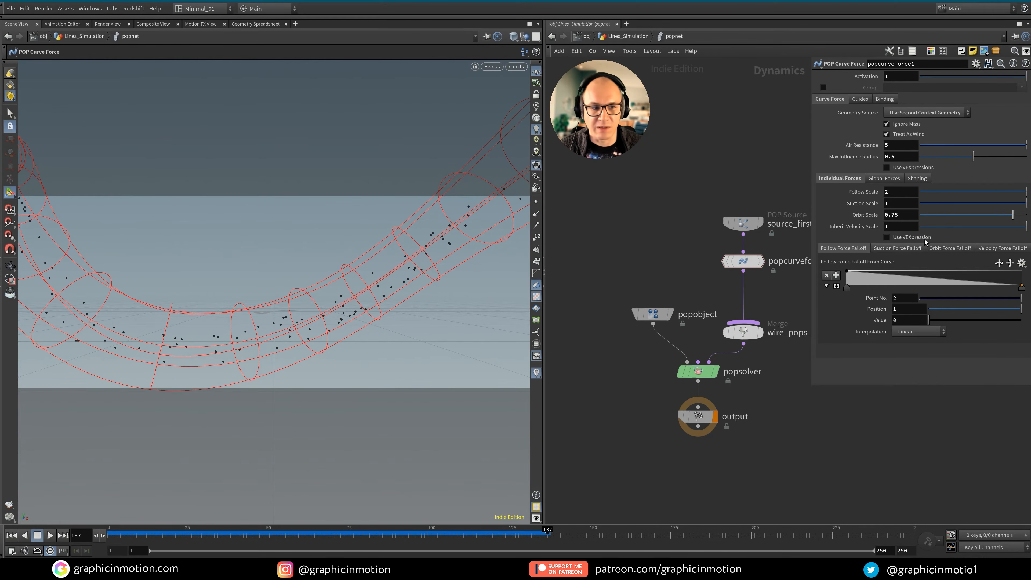
# Set the Suction Scale of popcurveforce1 to 0.75 and replay the simulation from frame 1 to frame 191
pyautogui.click(900, 203)
pyautogui.write('0.')
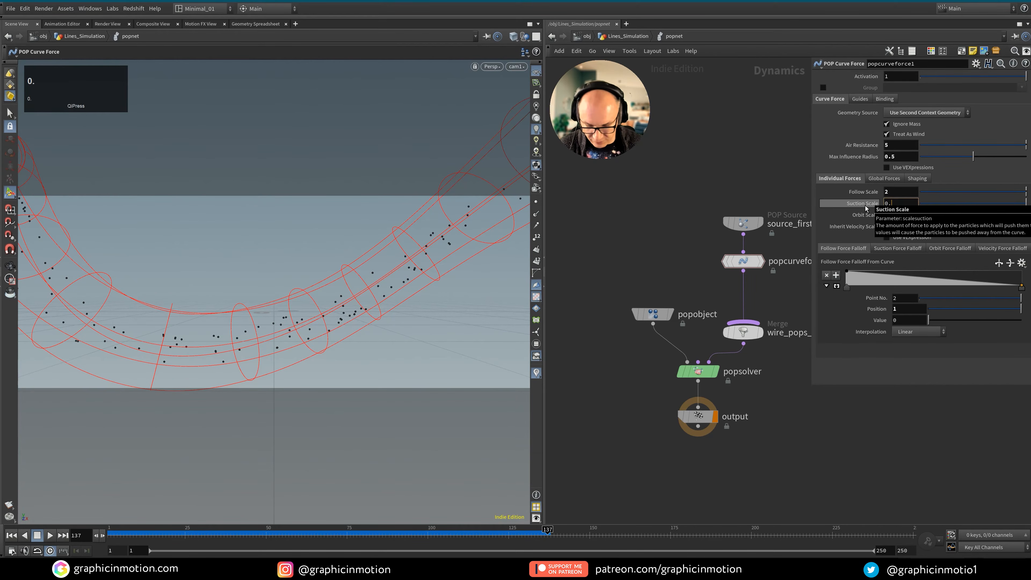
pyautogui.write('75')
pyautogui.click(888, 467)
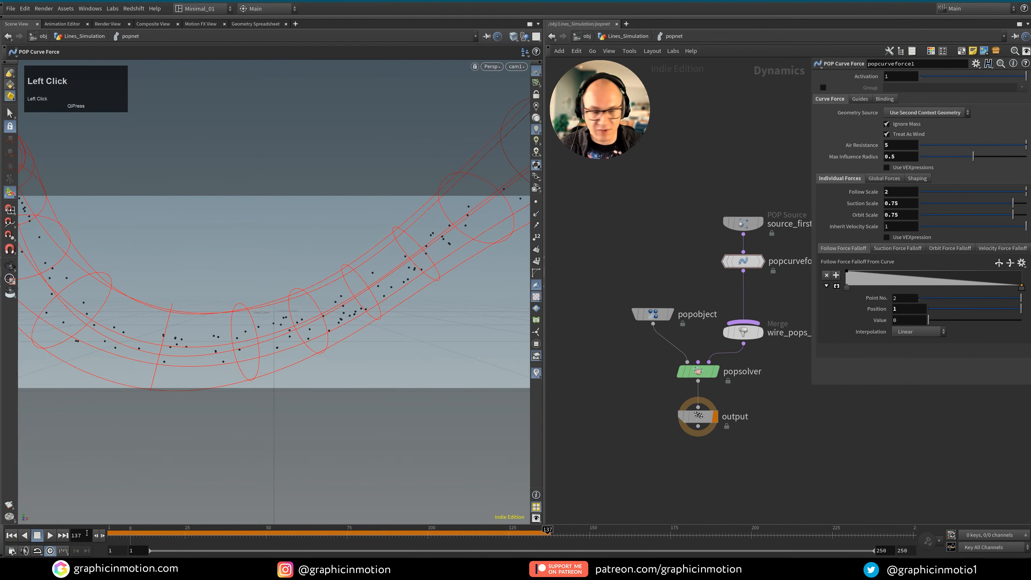
pyautogui.click(11, 536)
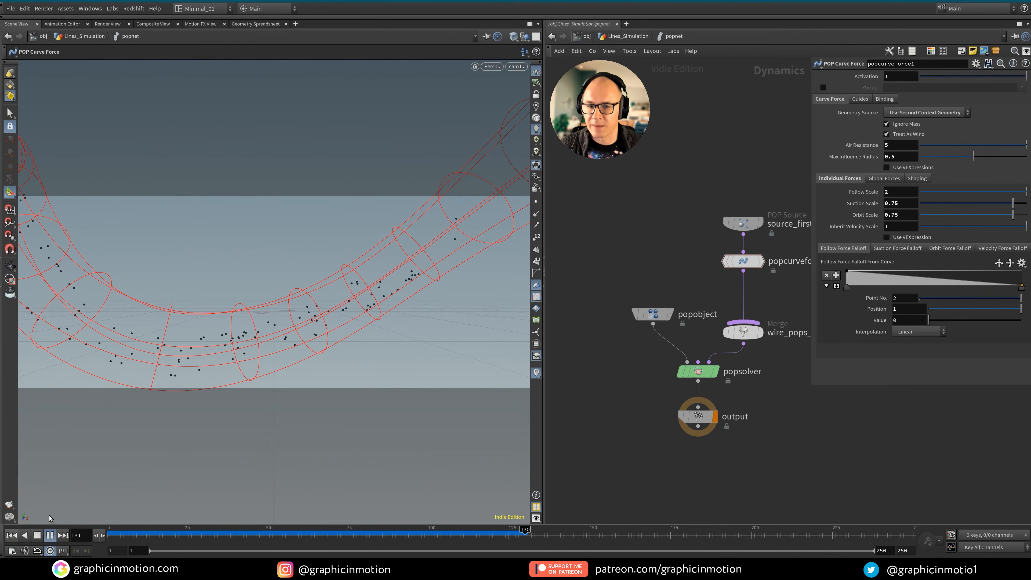
pyautogui.click(50, 536)
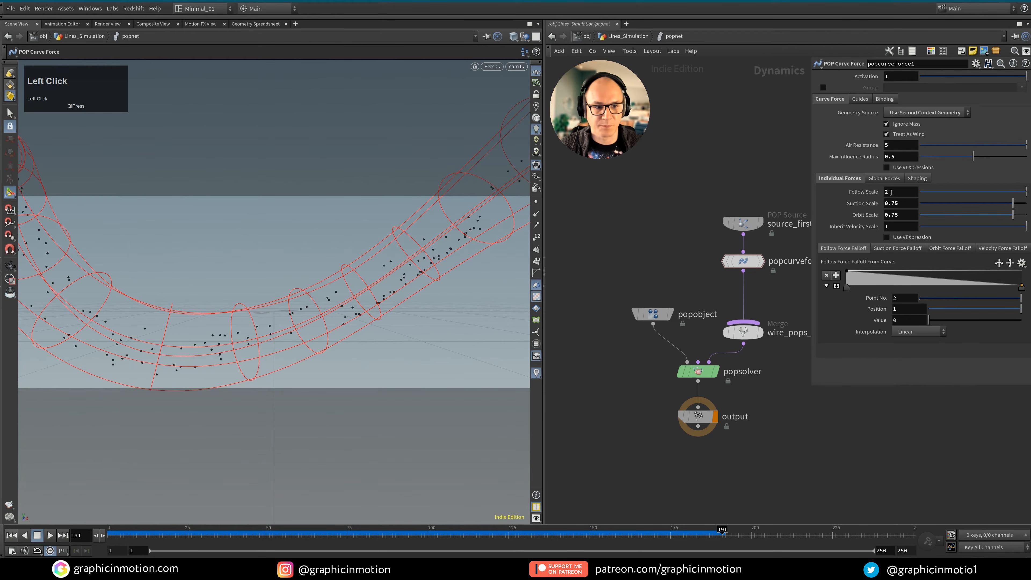
# Set the Follow Scale of popcurveforce1 to 2.5 and replay the simulation from frame 1 to frame 121
pyautogui.write('.5')
pyautogui.press('Return')
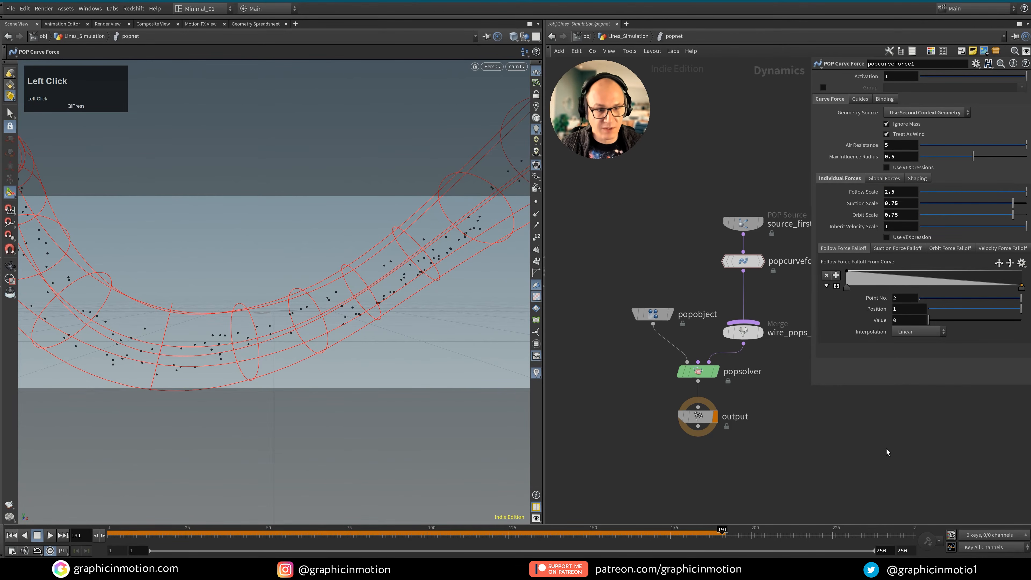
pyautogui.click(11, 535)
pyautogui.click(50, 535)
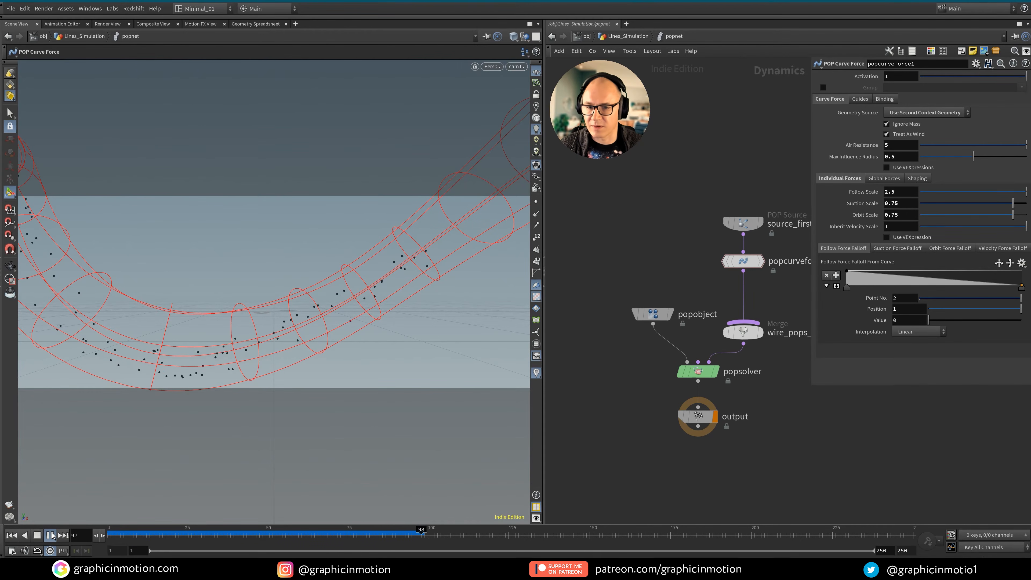
pyautogui.click(51, 535)
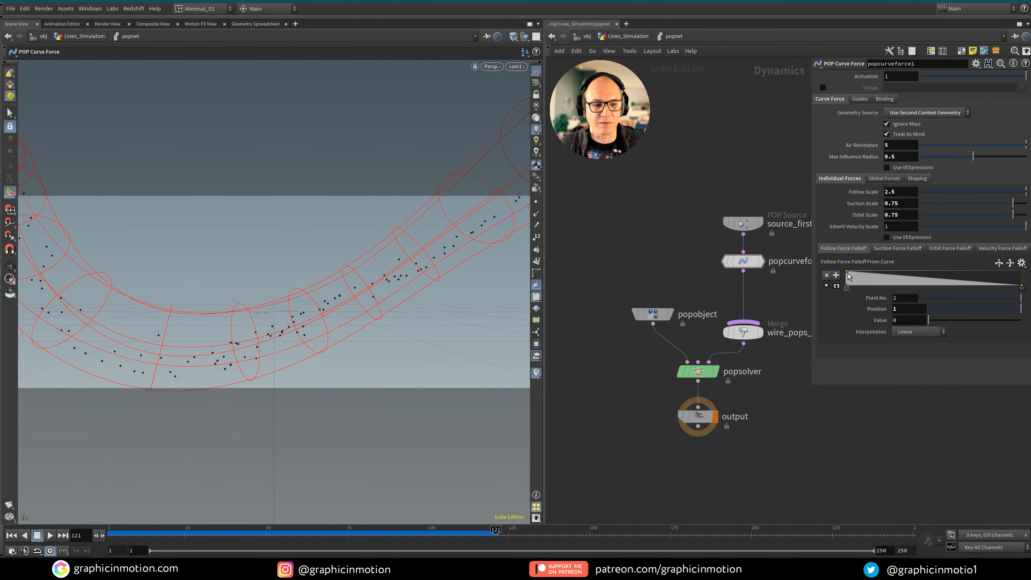
# Review the follow, suction and orbit force falloff ramps of popcurveforce1 and inspect the particles inside the guide tube up close
pyautogui.click(839, 248)
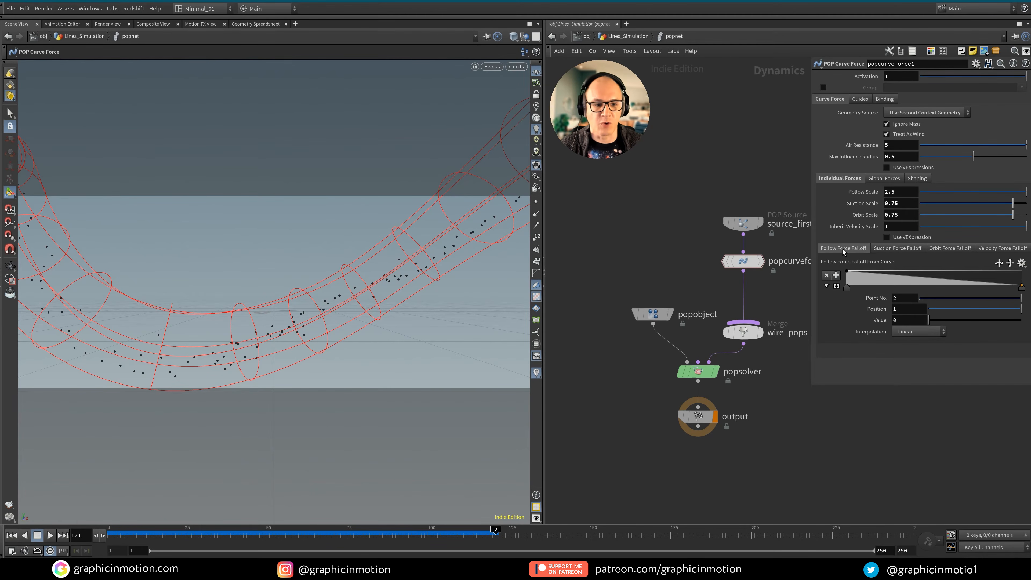
pyautogui.click(889, 248)
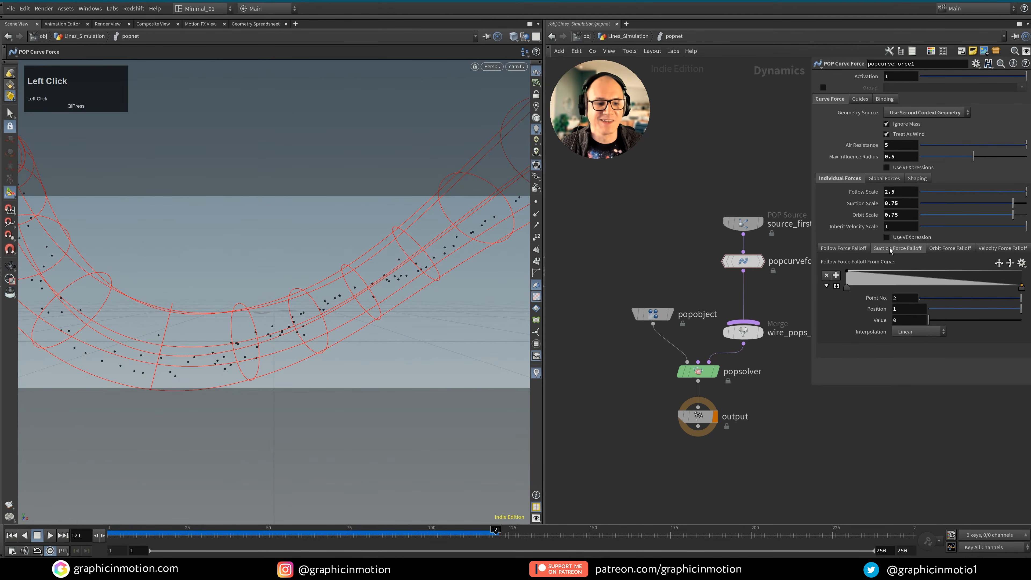
pyautogui.click(955, 247)
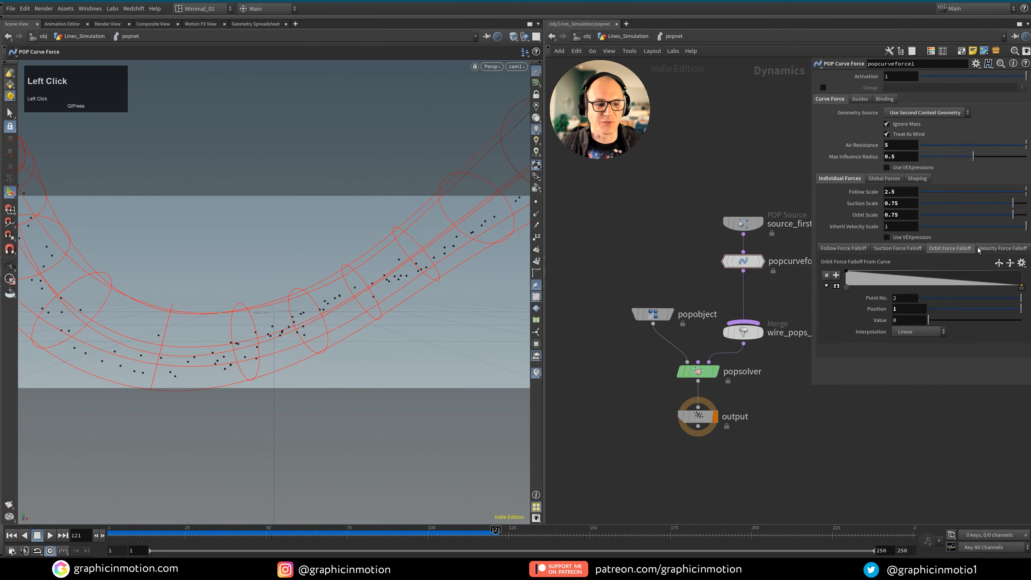
pyautogui.click(845, 248)
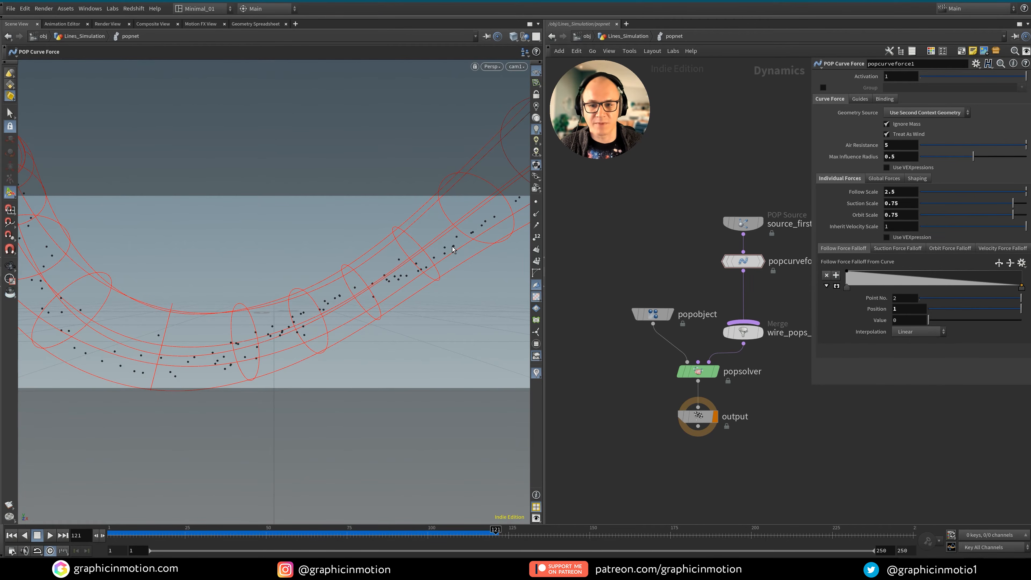
pyautogui.keyDown('alt'); pyautogui.moveTo(433, 247); pyautogui.dragTo(384, 281); pyautogui.keyUp('alt')
pyautogui.keyDown('alt'); pyautogui.moveTo(383, 281); pyautogui.dragTo(409, 268, button='right'); pyautogui.keyUp('alt')
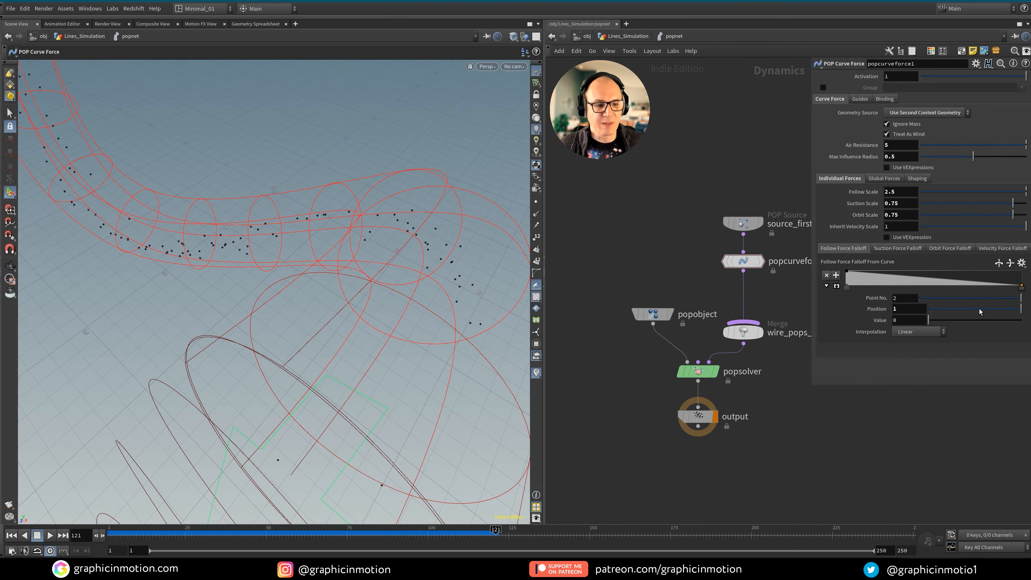
# Set the value of the Follow Force Falloff ramp's end point to 0.5 and replay the simulation to frame 87 to inspect the flow
pyautogui.click(1024, 290)
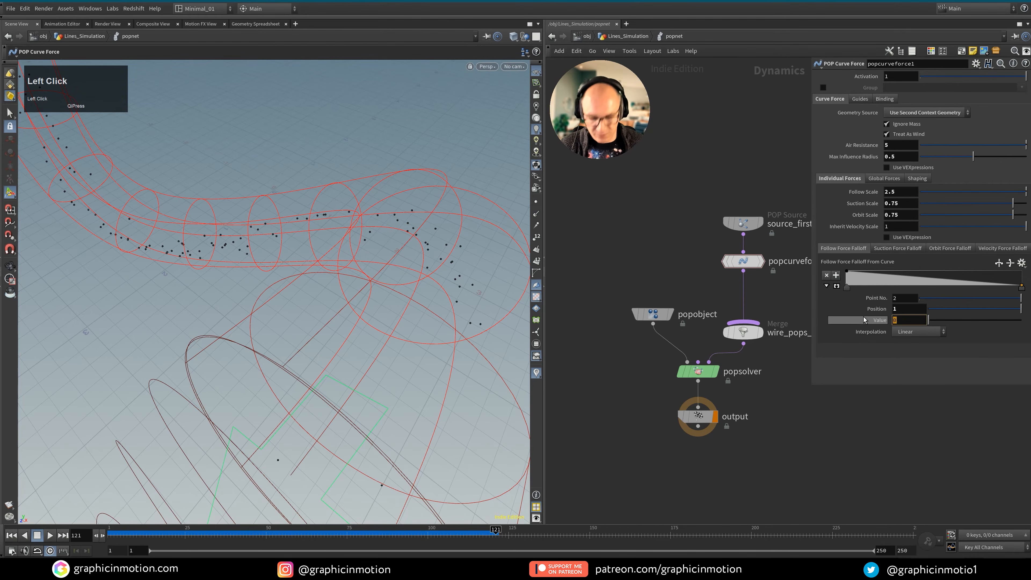
pyautogui.write('0.5')
pyautogui.press('Return')
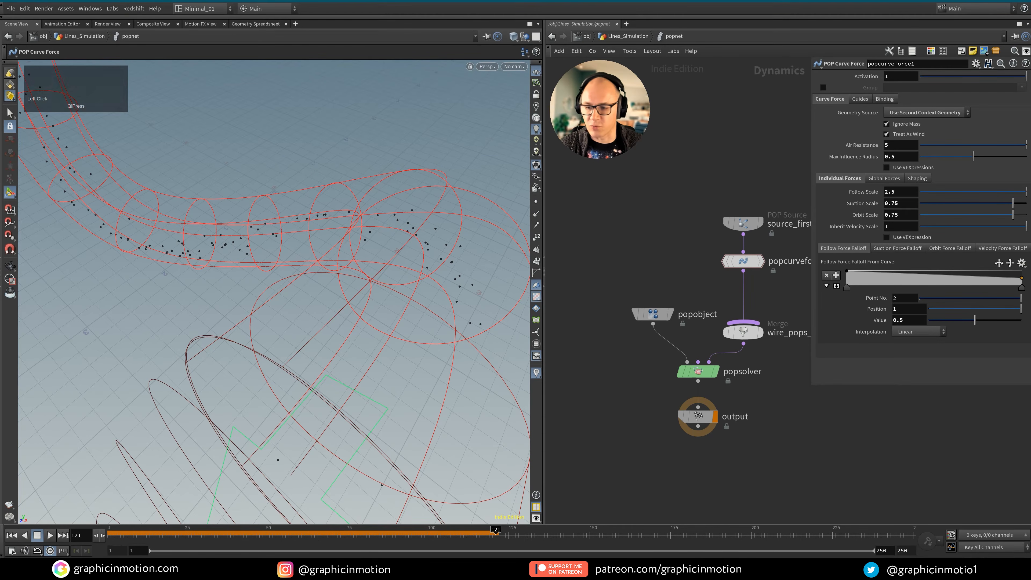
pyautogui.click(11, 535)
pyautogui.click(51, 535)
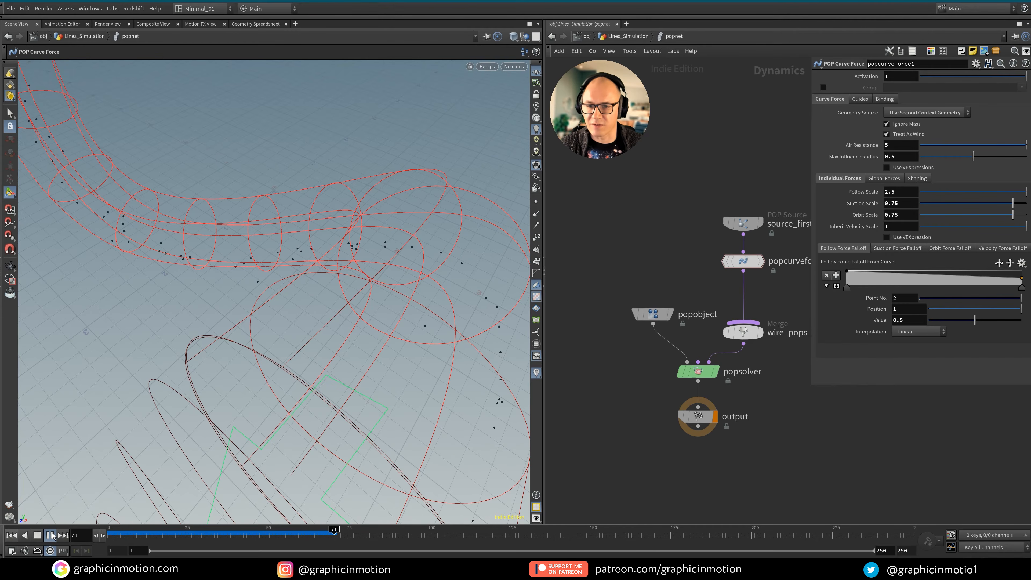
pyautogui.click(52, 535)
pyautogui.keyDown('alt'); pyautogui.moveTo(215, 286); pyautogui.dragTo(304, 268); pyautogui.keyUp('alt')
pyautogui.keyDown('alt'); pyautogui.moveTo(304, 267); pyautogui.dragTo(276, 328, button='right'); pyautogui.keyUp('alt')
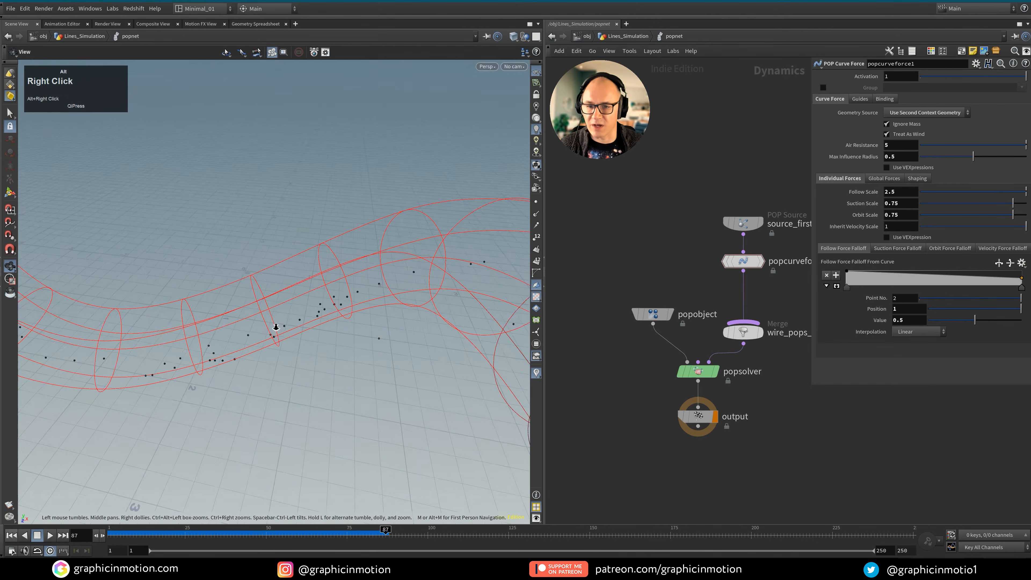
pyautogui.keyDown('alt'); pyautogui.moveTo(276, 327); pyautogui.dragTo(352, 245, button='middle'); pyautogui.keyUp('alt')
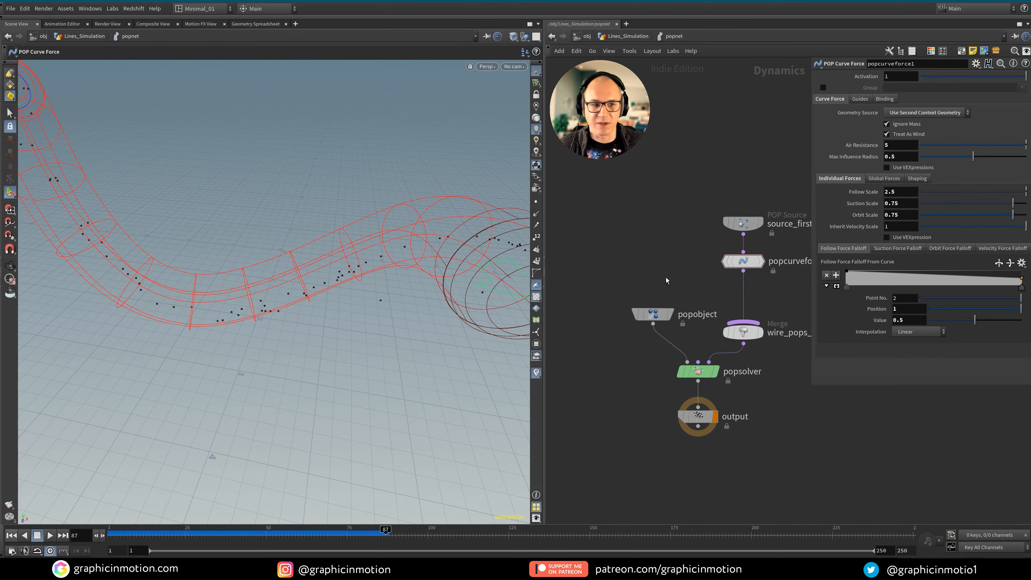
# Set the Follow Scale of popcurveforce1 to 2 and replay the simulation from frame 1 to frame 106
pyautogui.moveTo(890, 193); pyautogui.dragTo(908, 194)
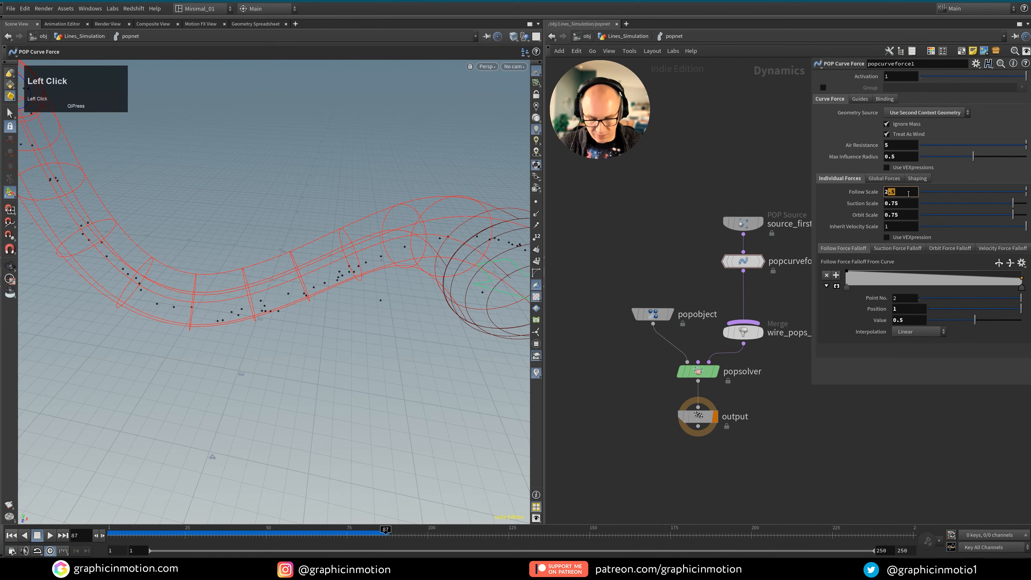
pyautogui.write('0')
pyautogui.click(856, 466)
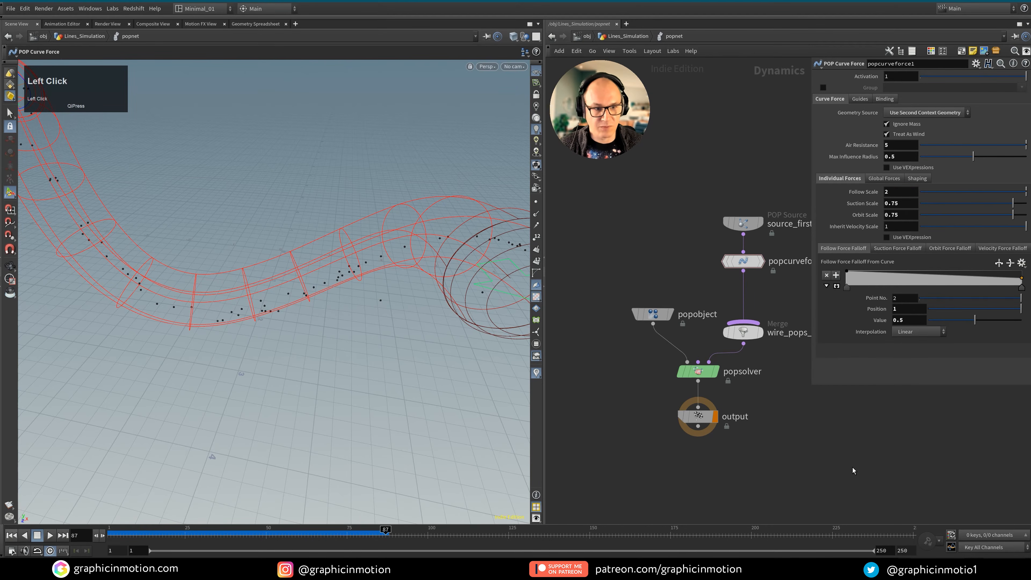
pyautogui.click(12, 535)
pyautogui.click(52, 536)
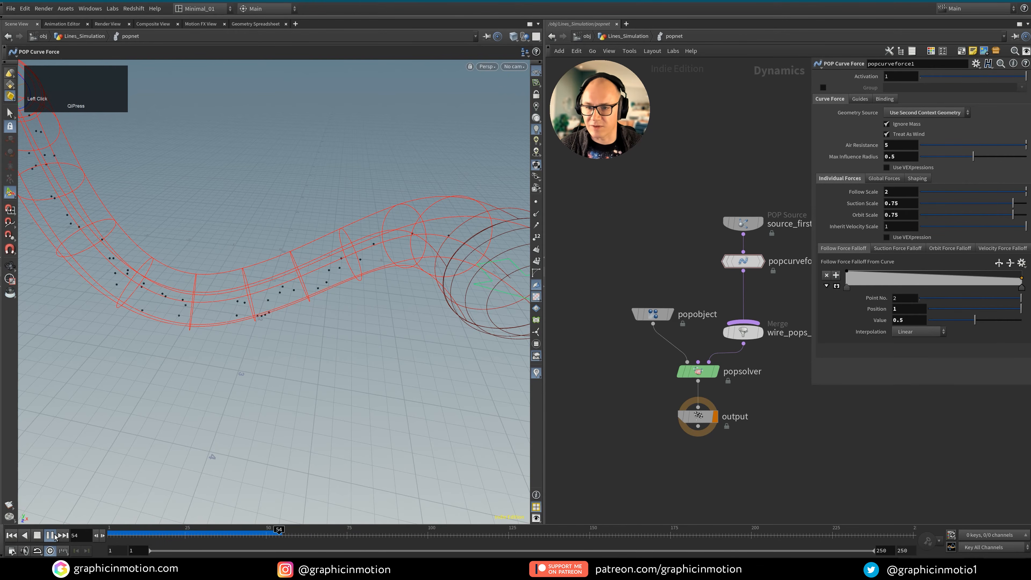
pyautogui.click(54, 535)
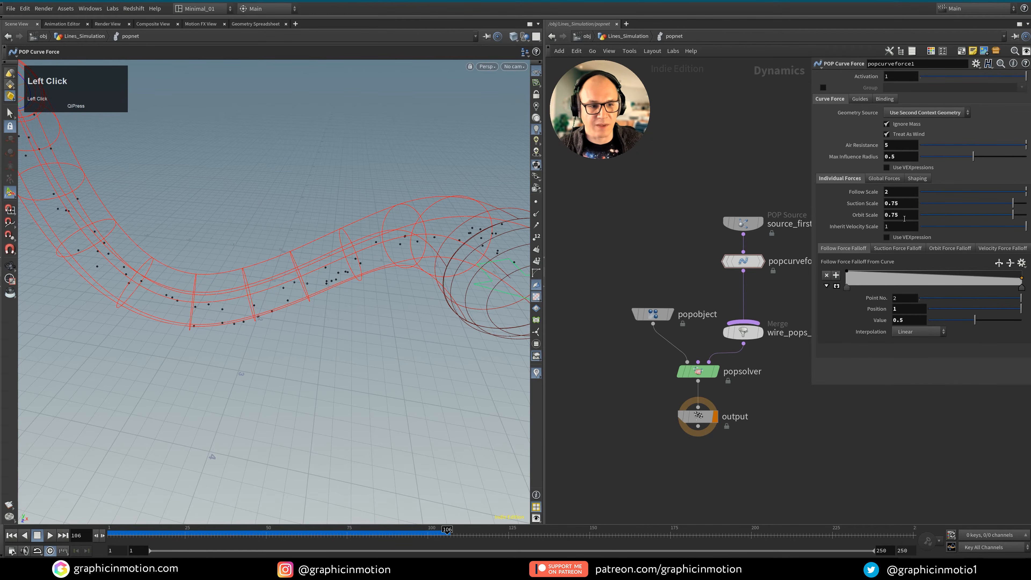
# Set the Orbit Scale of popcurveforce1 to 1 and replay the simulation from the start to frame 97
pyautogui.doubleClick(896, 215)
pyautogui.write('1')
pyautogui.click(873, 221)
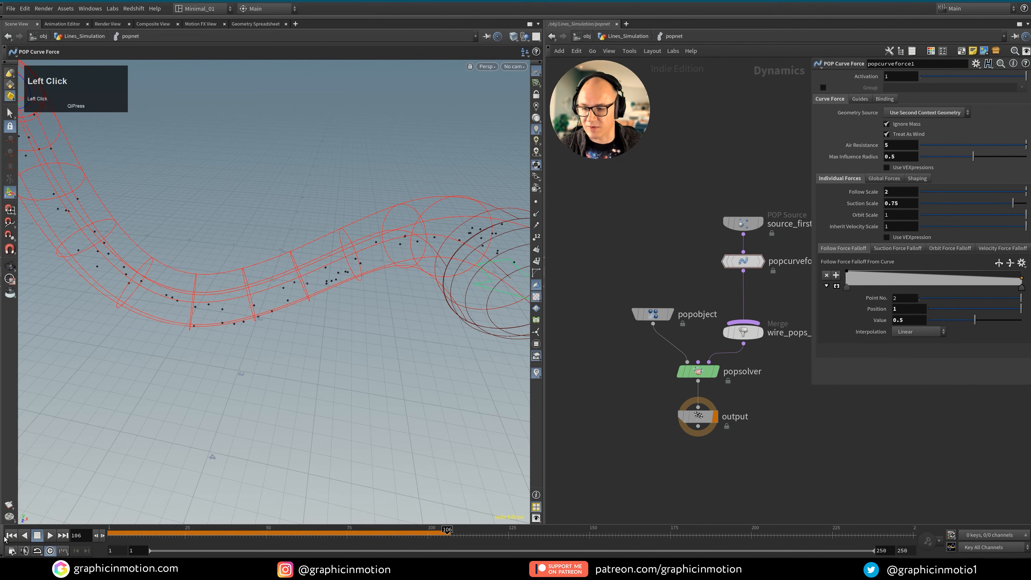
pyautogui.click(50, 536)
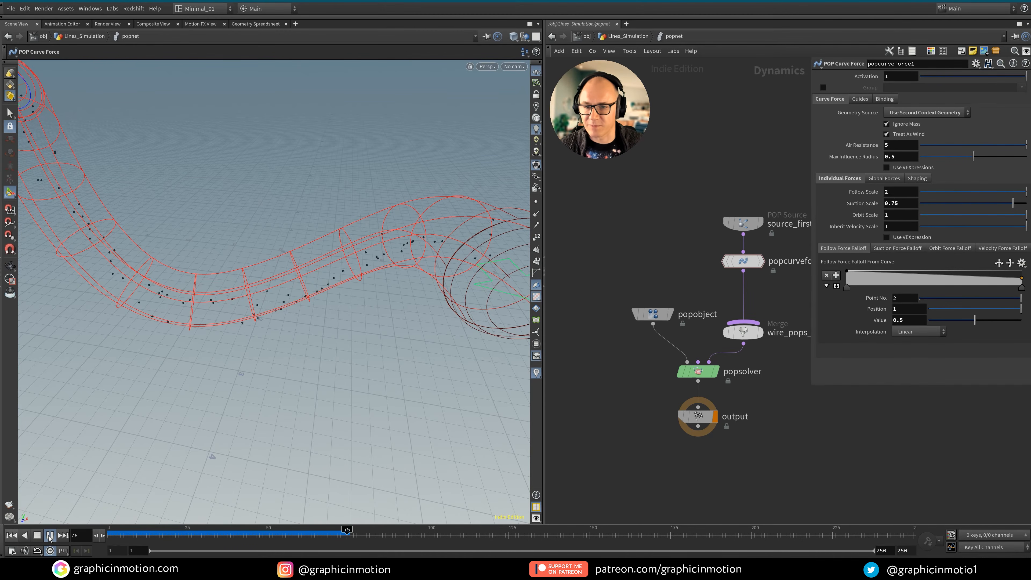
pyautogui.click(49, 535)
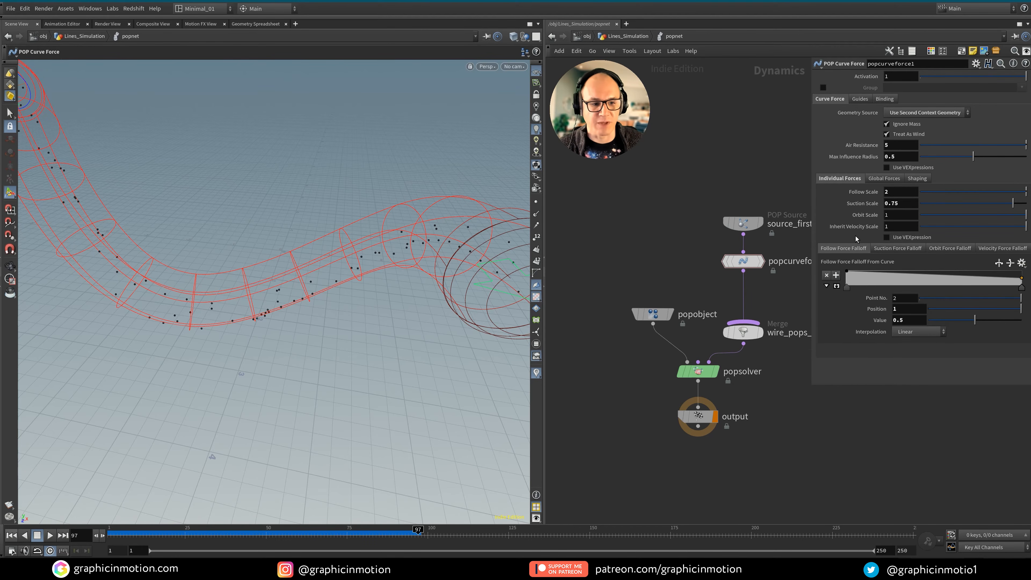
pyautogui.click(904, 247)
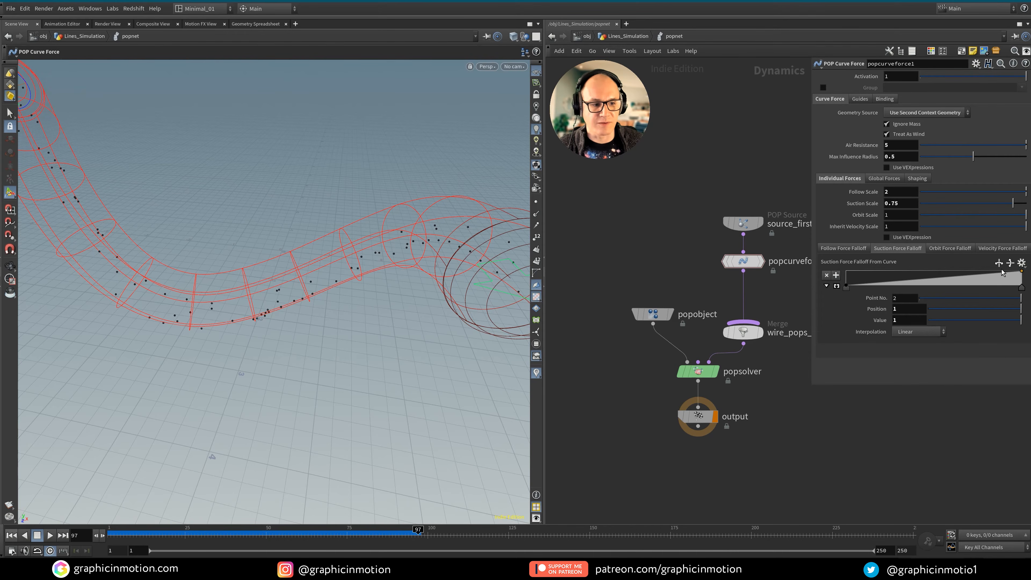
pyautogui.click(833, 248)
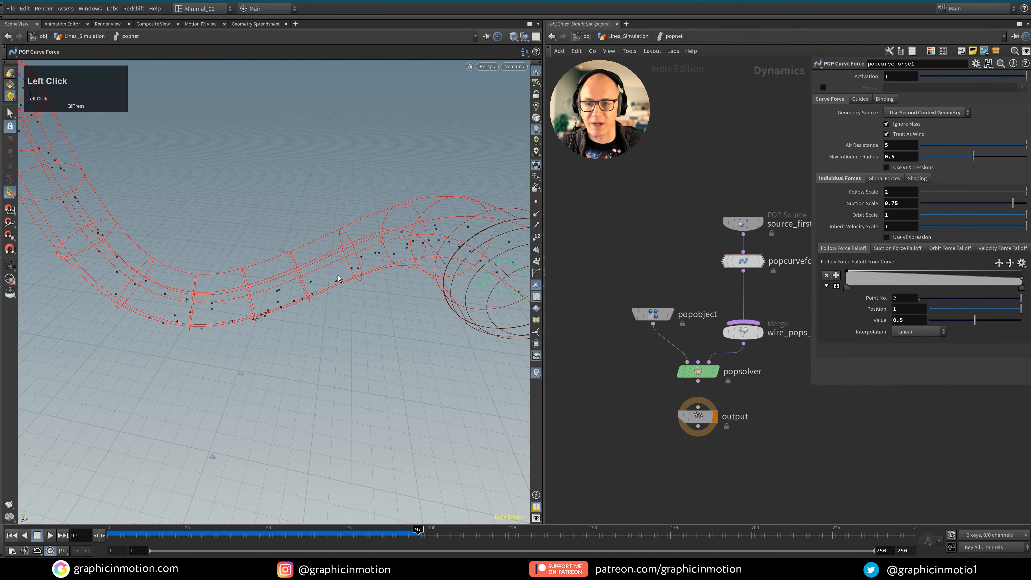
pyautogui.scroll(-2, 710, 395)
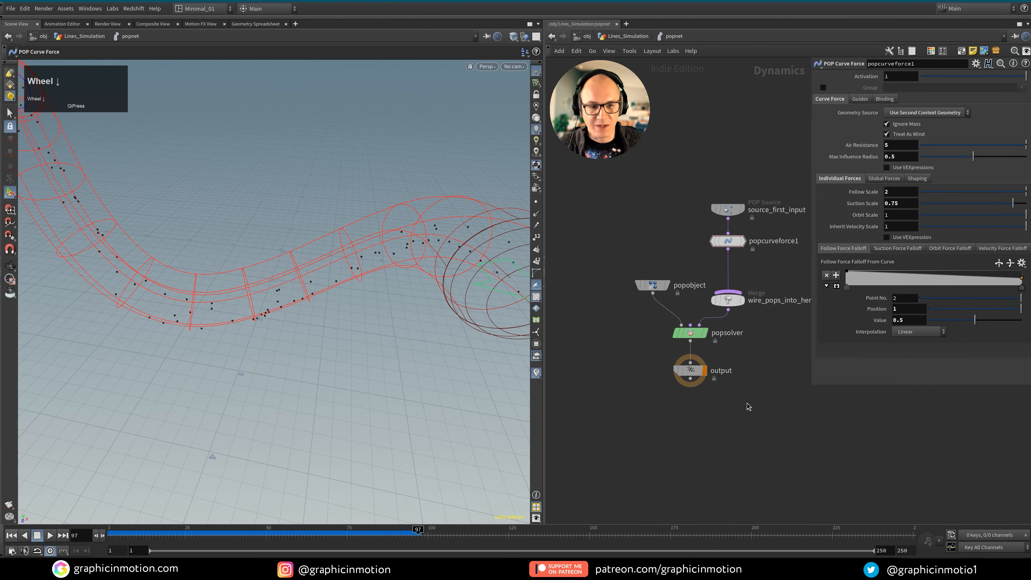
pyautogui.click(739, 401)
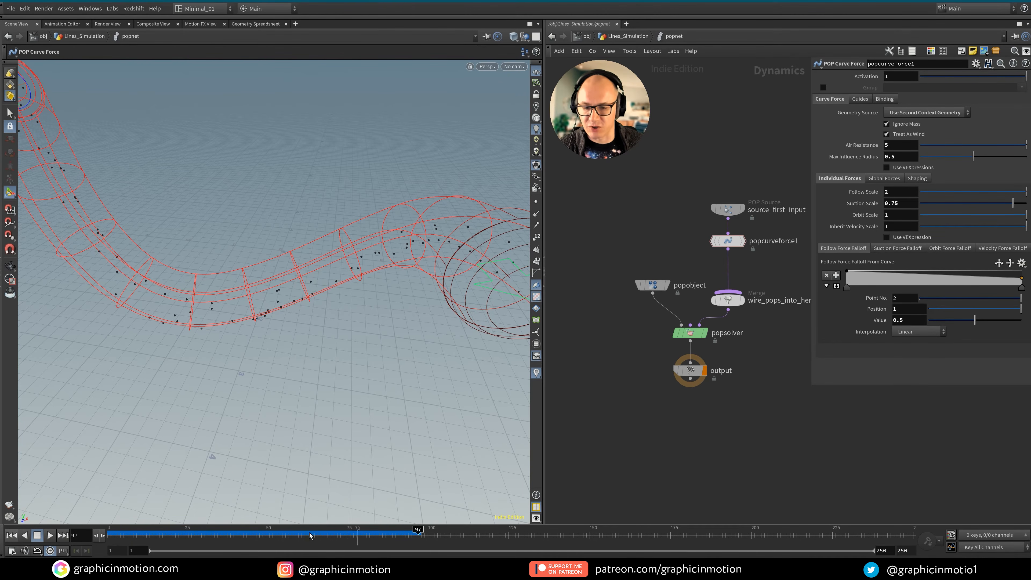
# Set the Const. Activation of source_first_input to $SF < 75 and replay the simulation from the start to frame 168
pyautogui.click(731, 212)
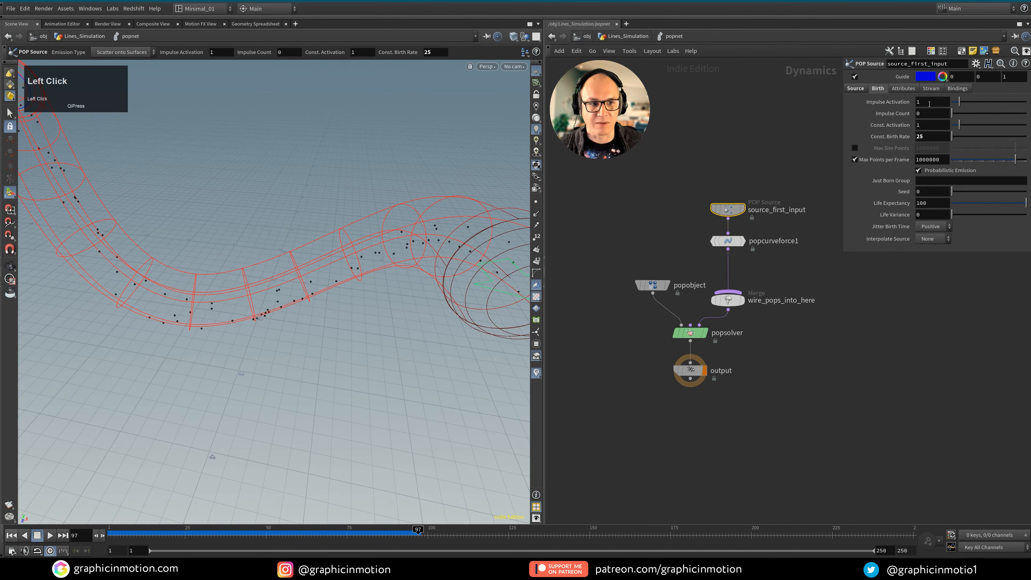
pyautogui.click(870, 129)
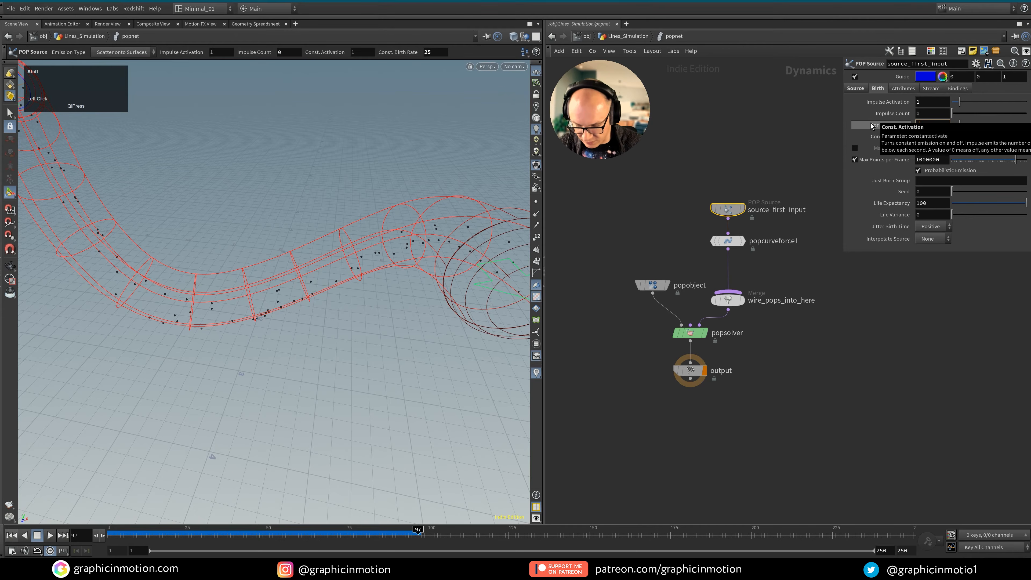
pyautogui.write('$SF ')
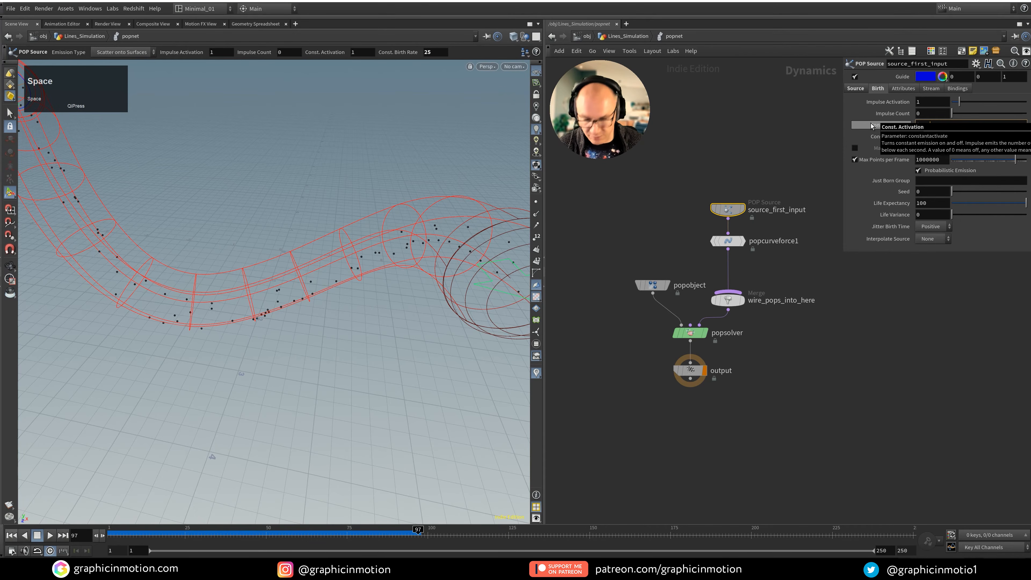
pyautogui.write('< ')
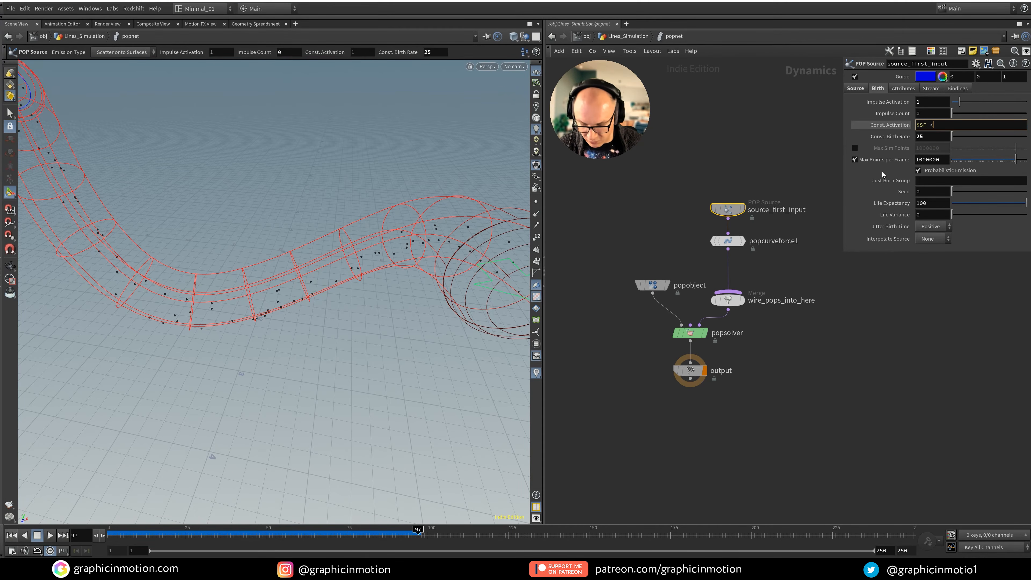
pyautogui.write('75')
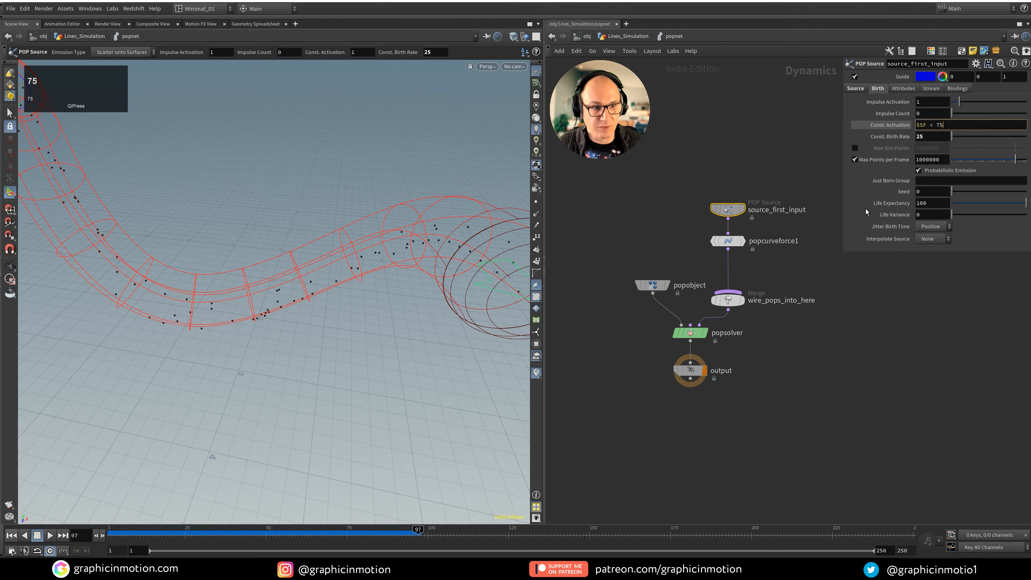
pyautogui.click(268, 467)
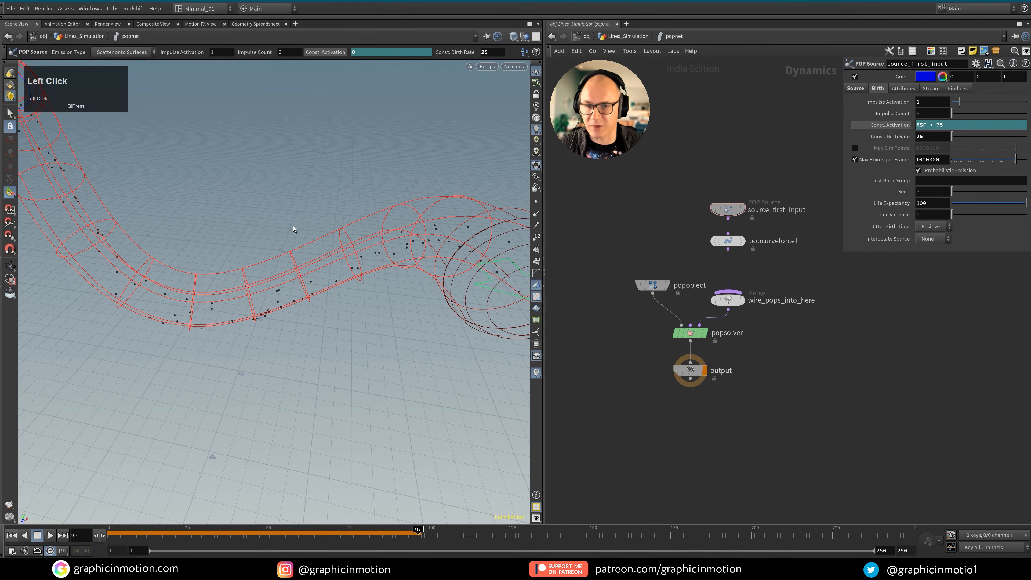
pyautogui.click(11, 535)
pyautogui.click(50, 536)
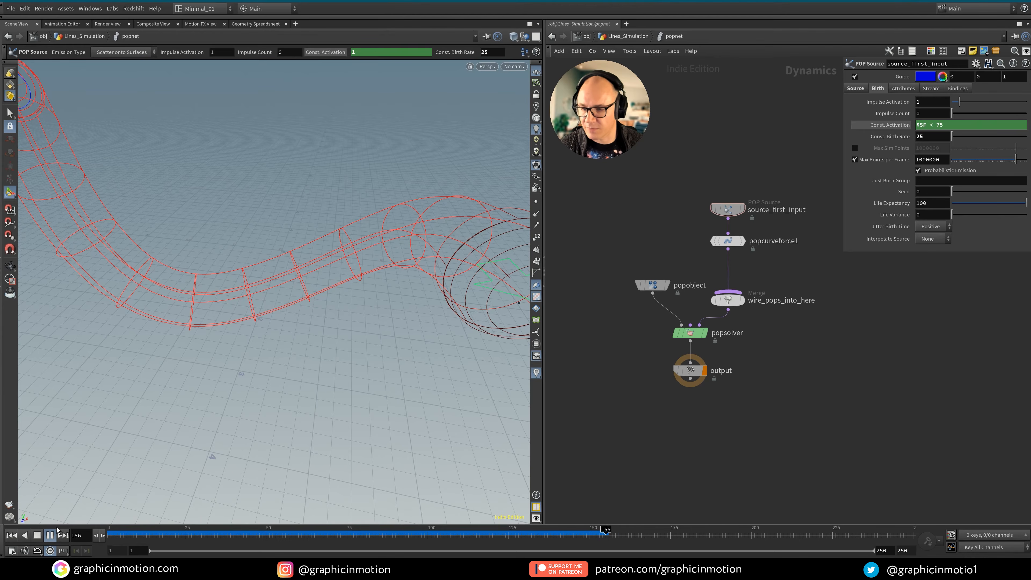
pyautogui.click(50, 536)
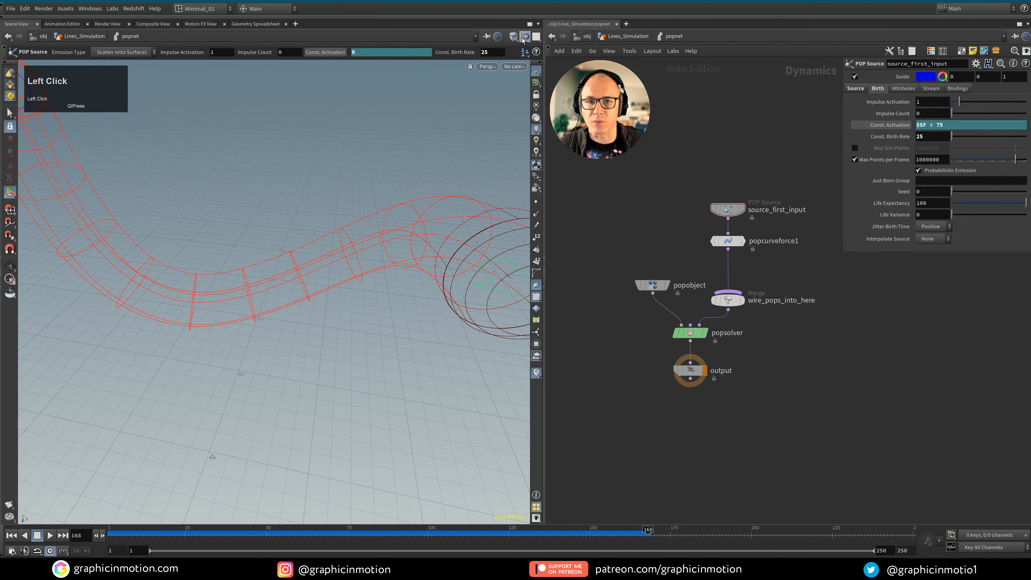
# Look through cam1 and play the simulation through to frame 166
pyautogui.click(514, 67)
pyautogui.click(520, 112)
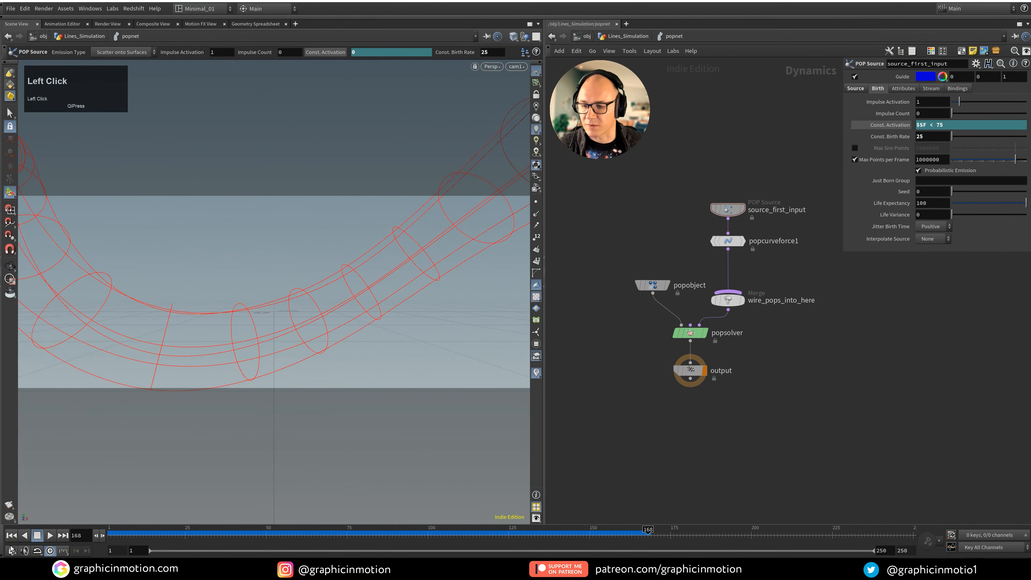
pyautogui.click(47, 539)
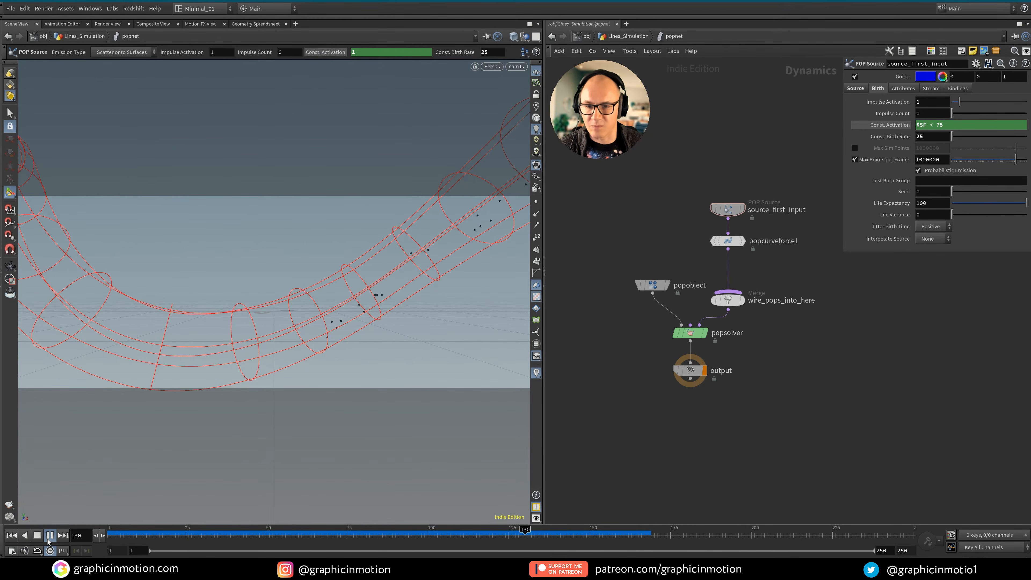
pyautogui.click(48, 537)
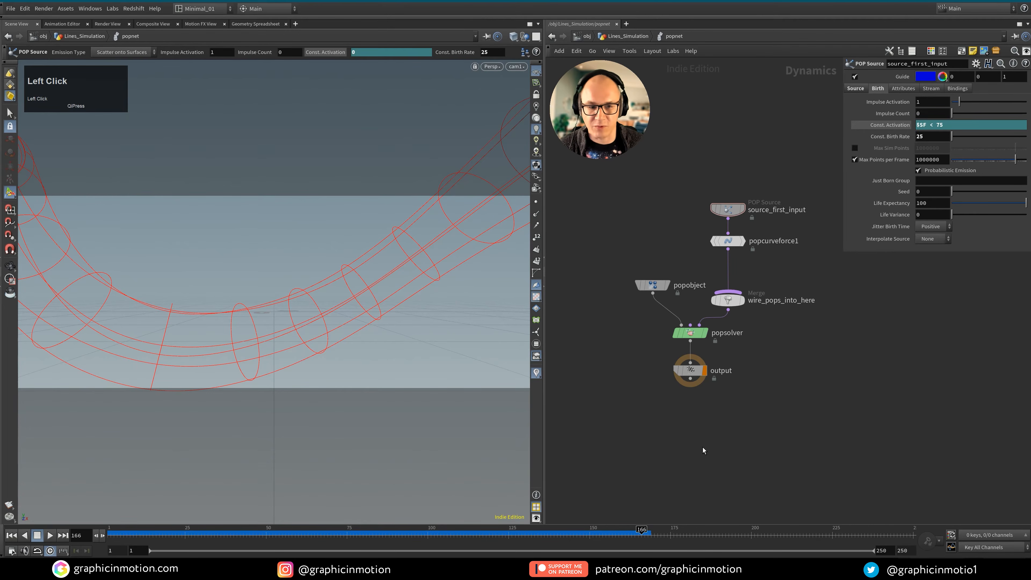
# Go up to the Lines_Simulation network and place a GIM Particle Trails node below popnet
pyautogui.press('u')
pyautogui.moveTo(795, 444); pyautogui.dragTo(816, 384, button='middle')
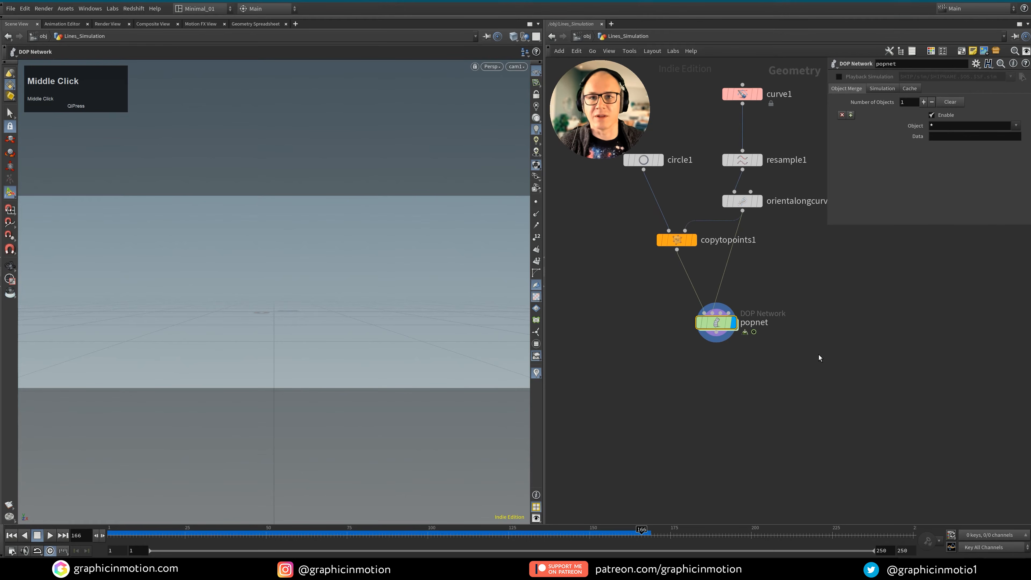
pyautogui.click(700, 394)
pyautogui.press('Tab')
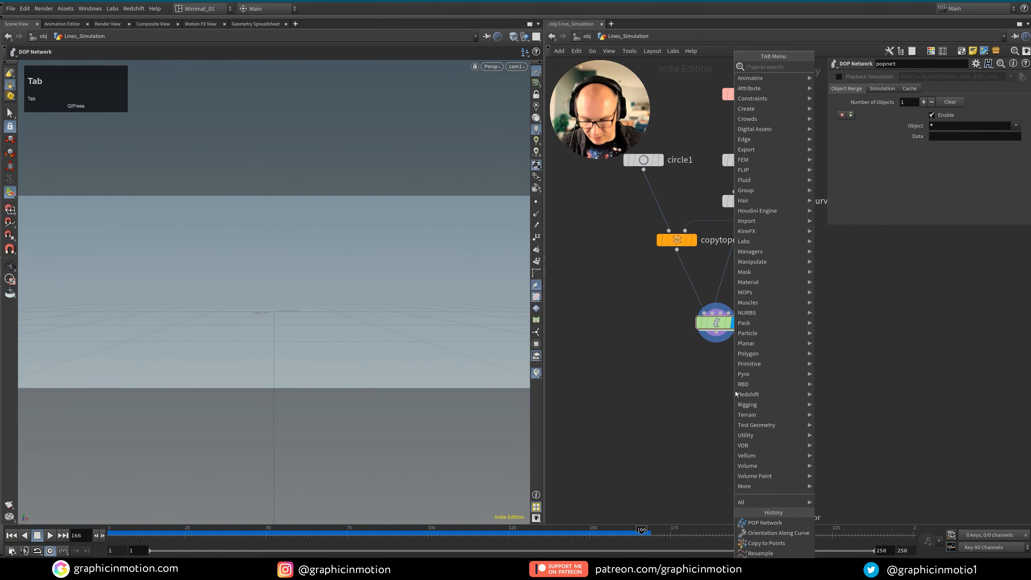
pyautogui.write('gim')
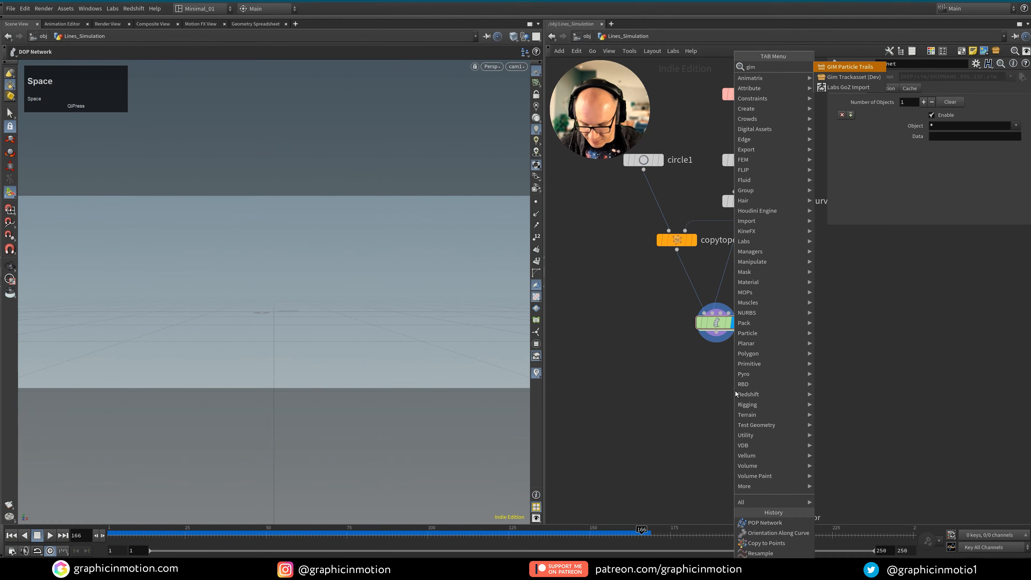
pyautogui.write(' pa')
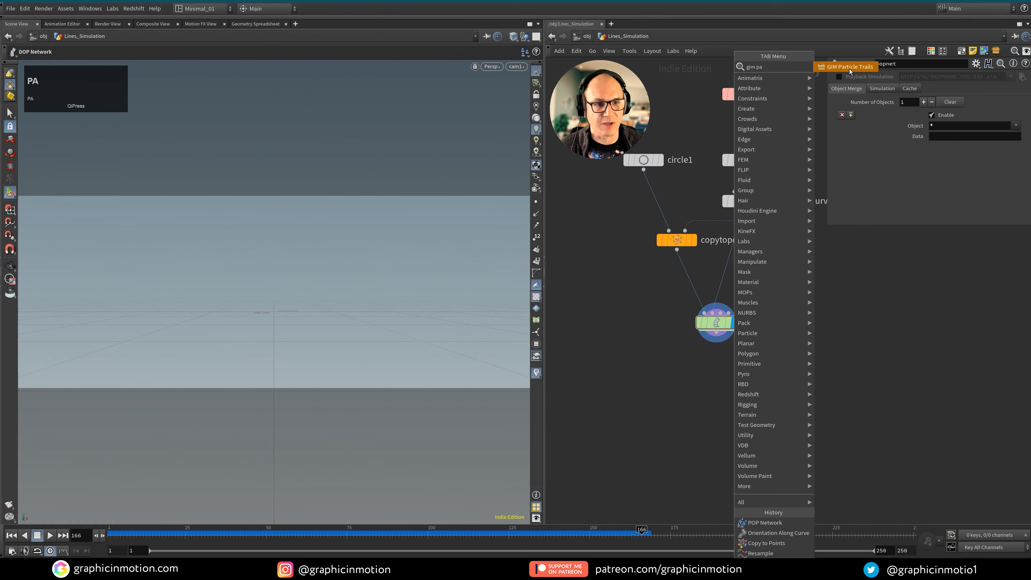
pyautogui.click(849, 67)
pyautogui.click(754, 369)
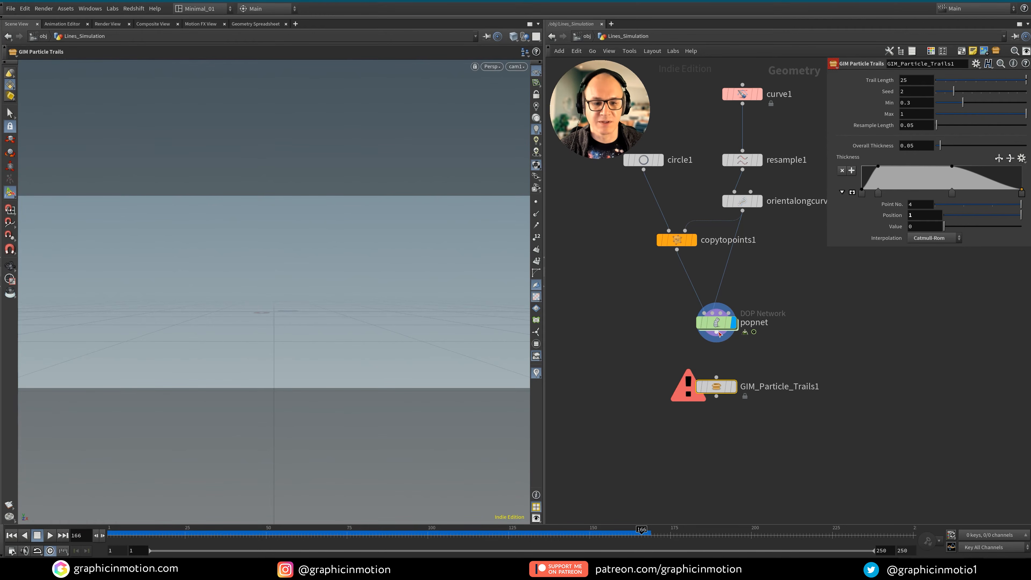
# Connect popnet to GIM_Particle_Trails1, display its trails and replay the simulation from the start to frame 97
pyautogui.moveTo(717, 340); pyautogui.dragTo(719, 364)
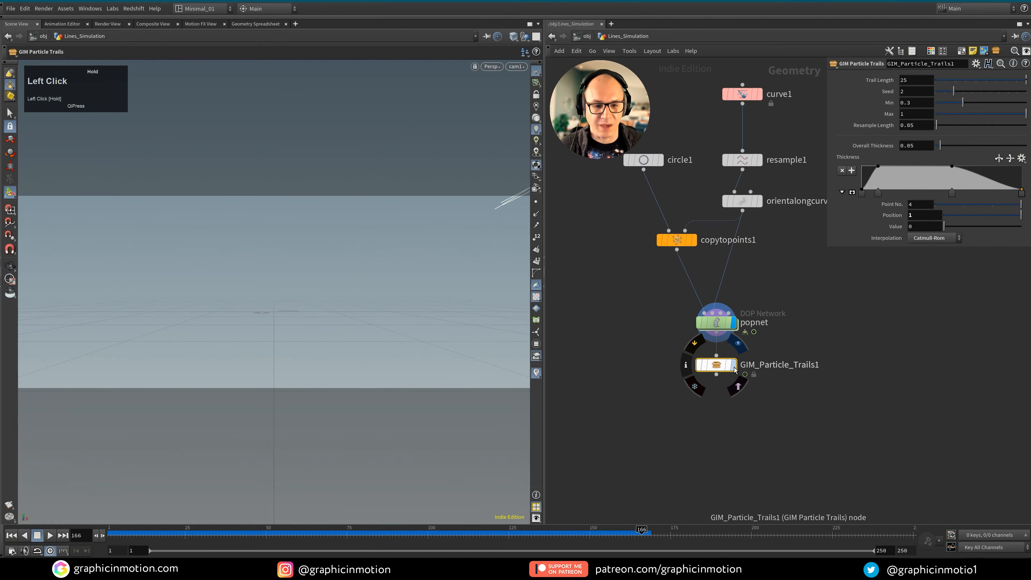
pyautogui.click(734, 366)
pyautogui.click(11, 536)
pyautogui.click(50, 535)
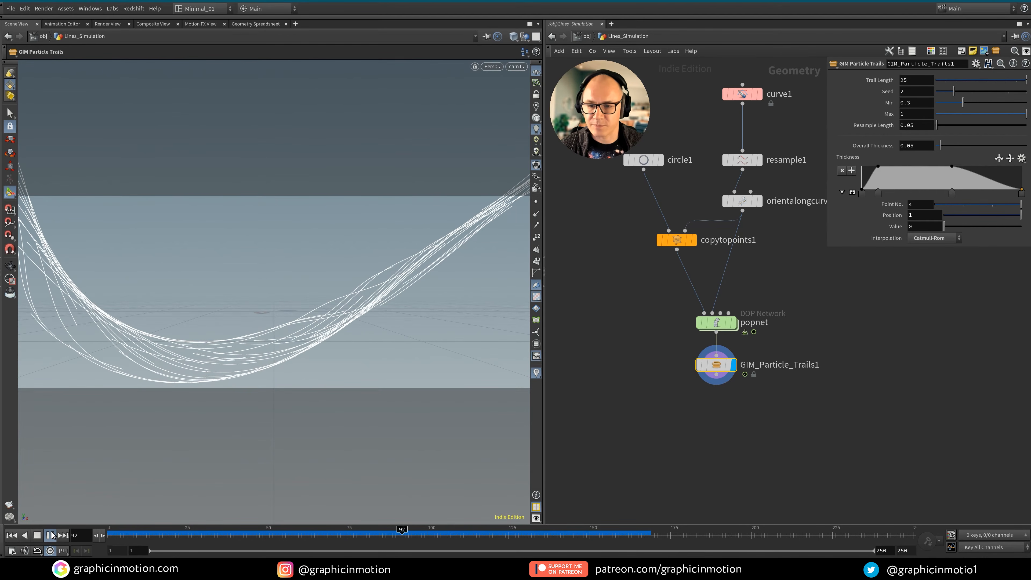
pyautogui.click(50, 535)
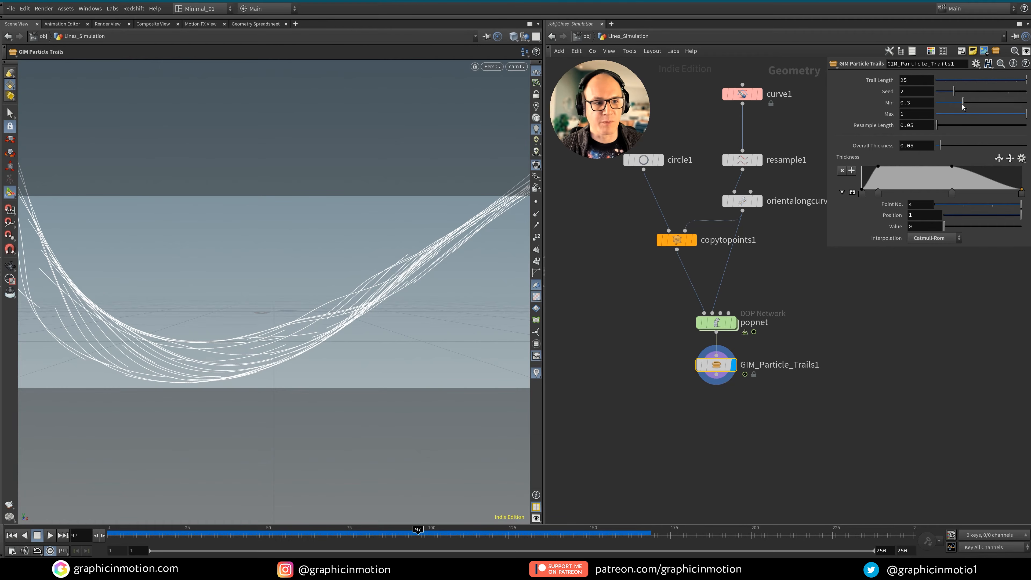
# Try a Min value of 0.291 on GIM_Particle_Trails1 and restore it to 0.3
pyautogui.moveTo(1024, 116)
pyautogui.mouseDown()
pyautogui.moveTo(949, 115)
pyautogui.moveTo(1029, 116)
pyautogui.mouseUp()
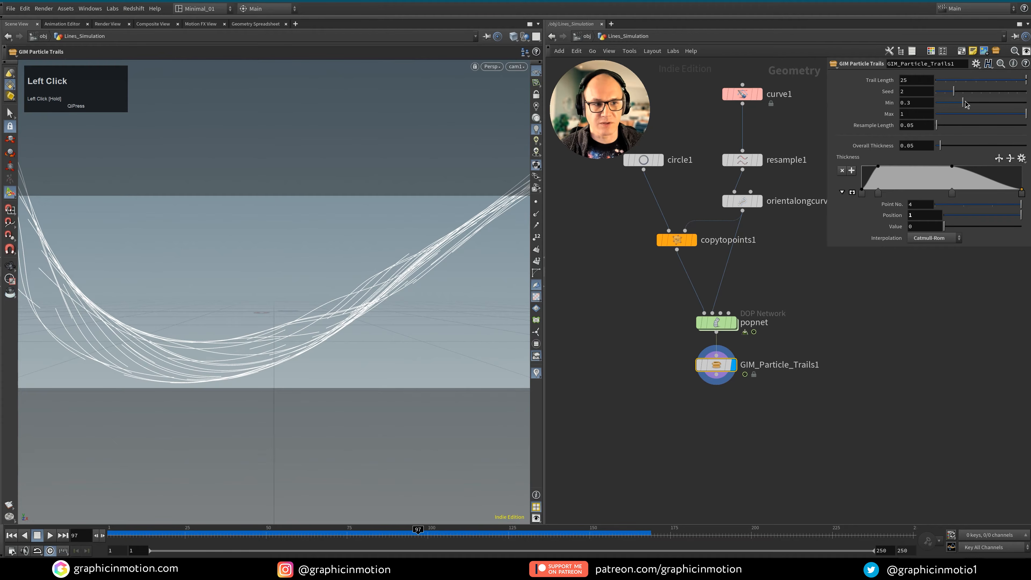
pyautogui.moveTo(967, 104)
pyautogui.mouseDown()
pyautogui.moveTo(996, 104)
pyautogui.moveTo(961, 103)
pyautogui.mouseUp()
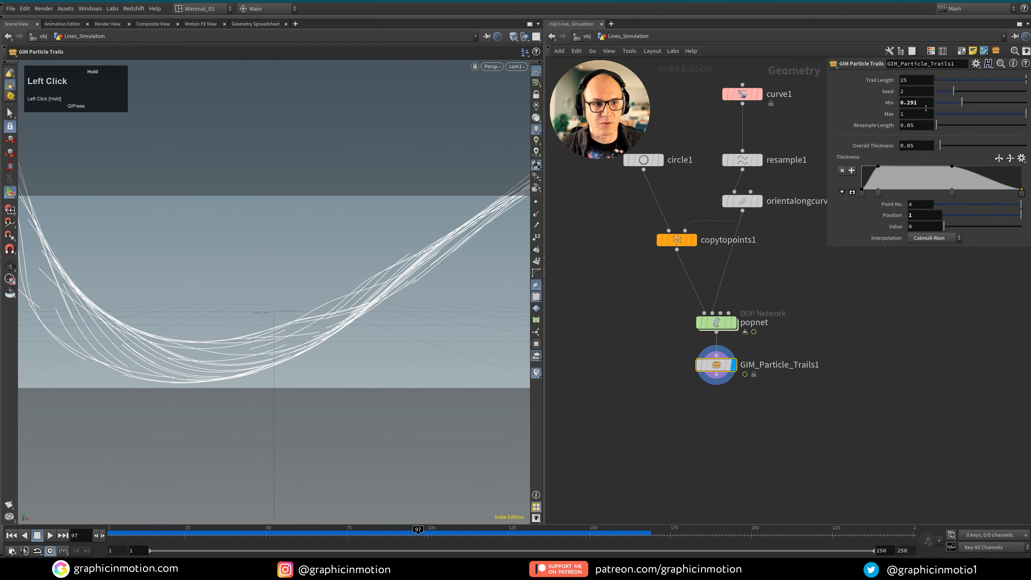
pyautogui.write('0.3')
pyautogui.press('Return')
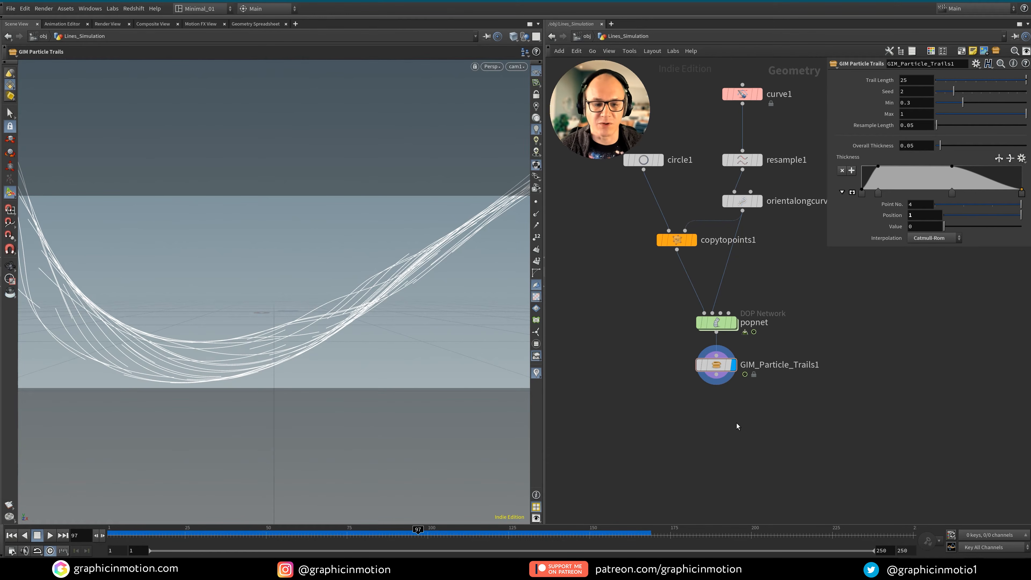
# Move GIM_Particle_Trails1 farther below popnet to space out the node chain
pyautogui.moveTo(737, 423); pyautogui.dragTo(736, 405, button='middle')
pyautogui.moveTo(692, 381); pyautogui.dragTo(692, 401)
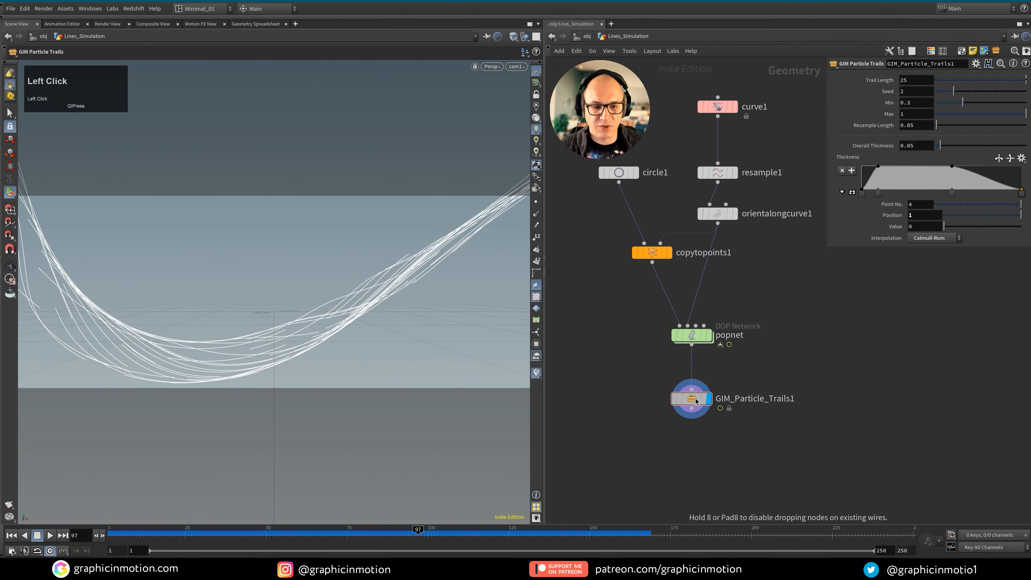
pyautogui.moveTo(703, 364); pyautogui.dragTo(708, 332, button='middle')
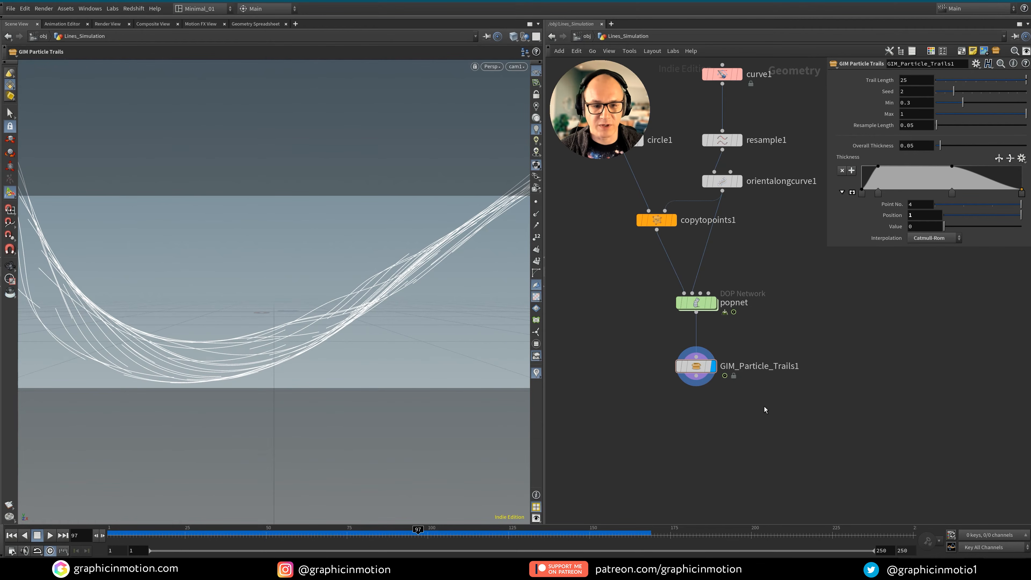
# Duplicate the circle1, resample1, orientalongcurve1, copytopoints1 and popnet nodes below curve2 and feed curve2 into the copied resample node
pyautogui.moveTo(834, 328); pyautogui.dragTo(727, 384, button='middle')
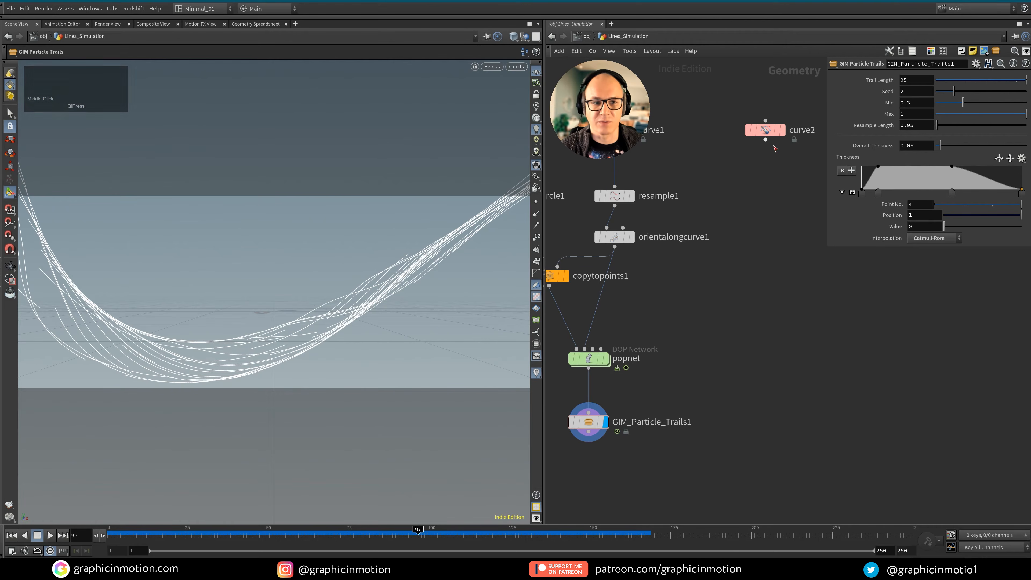
pyautogui.moveTo(764, 319); pyautogui.dragTo(828, 313, button='middle')
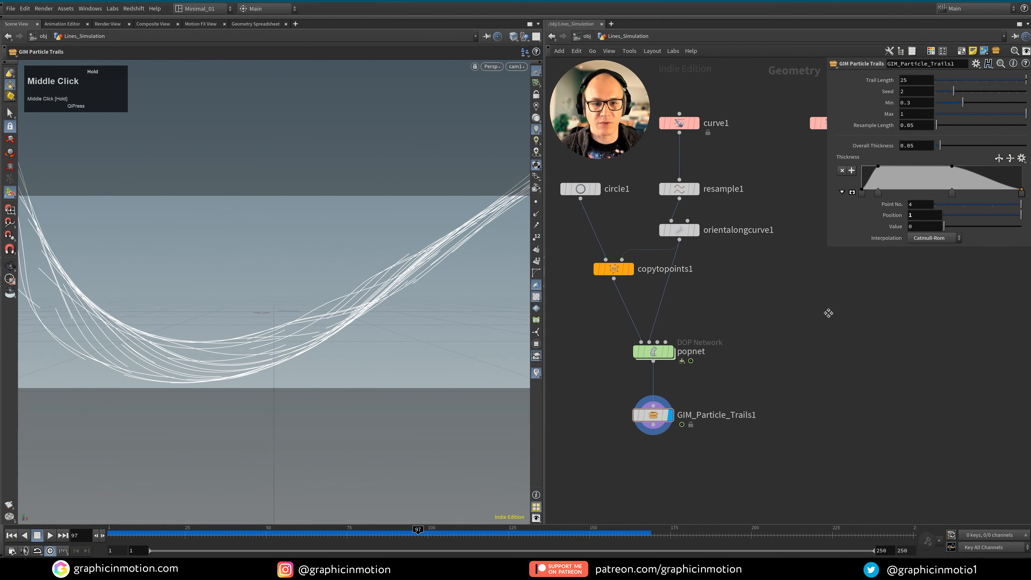
pyautogui.click(629, 367)
pyautogui.moveTo(629, 367); pyautogui.dragTo(559, 374)
pyautogui.keyDown('alt'); pyautogui.moveTo(652, 355); pyautogui.dragTo(847, 386); pyautogui.keyUp('alt')
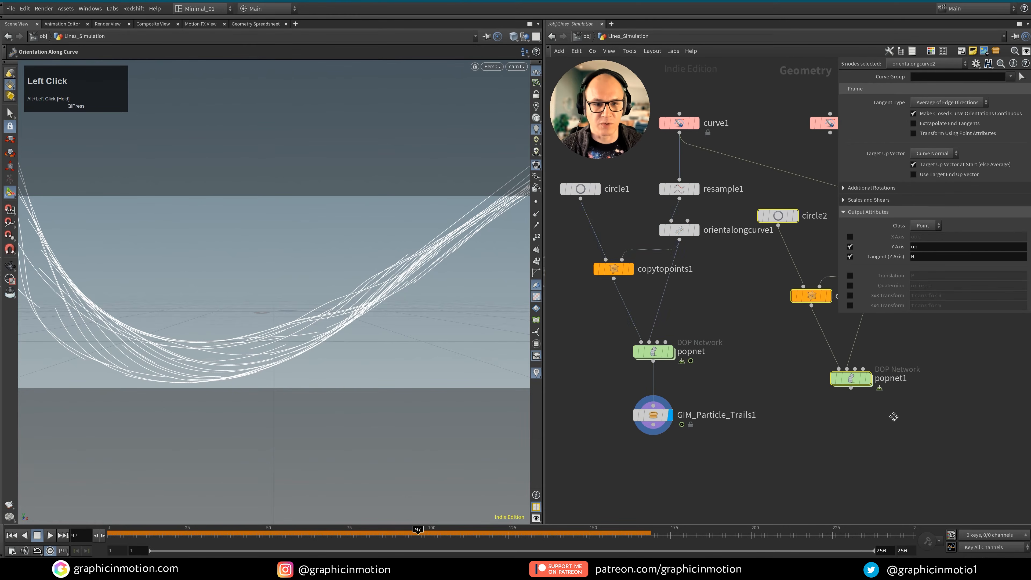
pyautogui.moveTo(782, 156); pyautogui.dragTo(643, 167, button='middle')
pyautogui.click(644, 164)
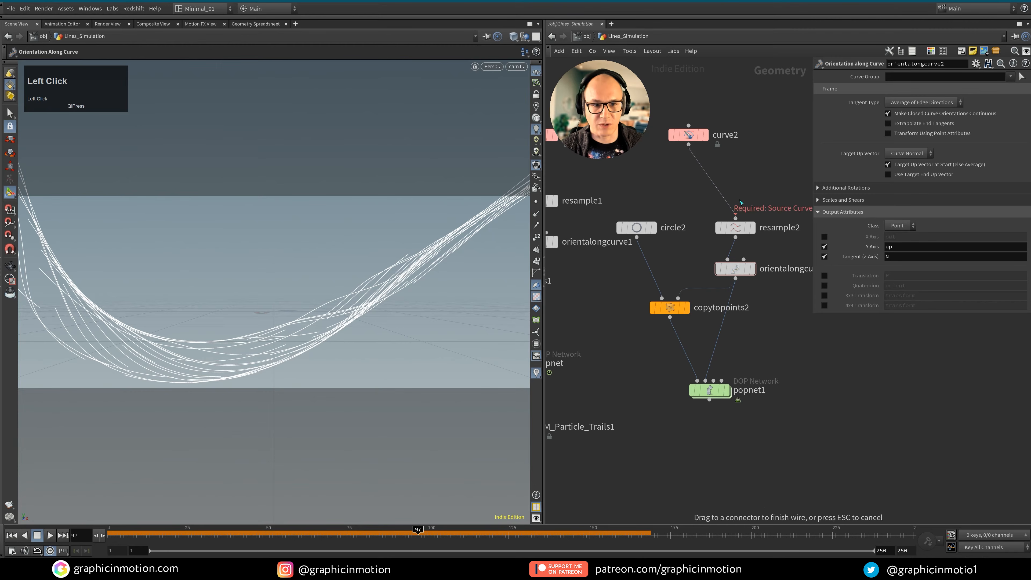
# Display the copied particle network popnet1 and play its simulation to frame 116
pyautogui.moveTo(733, 381); pyautogui.dragTo(726, 344, button='middle')
pyautogui.click(721, 352)
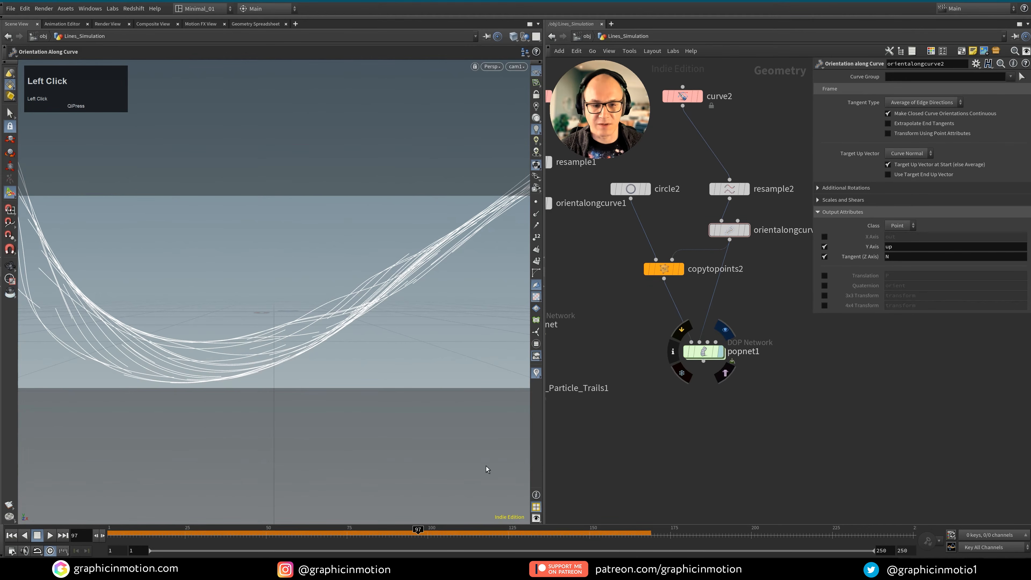
pyautogui.click(51, 535)
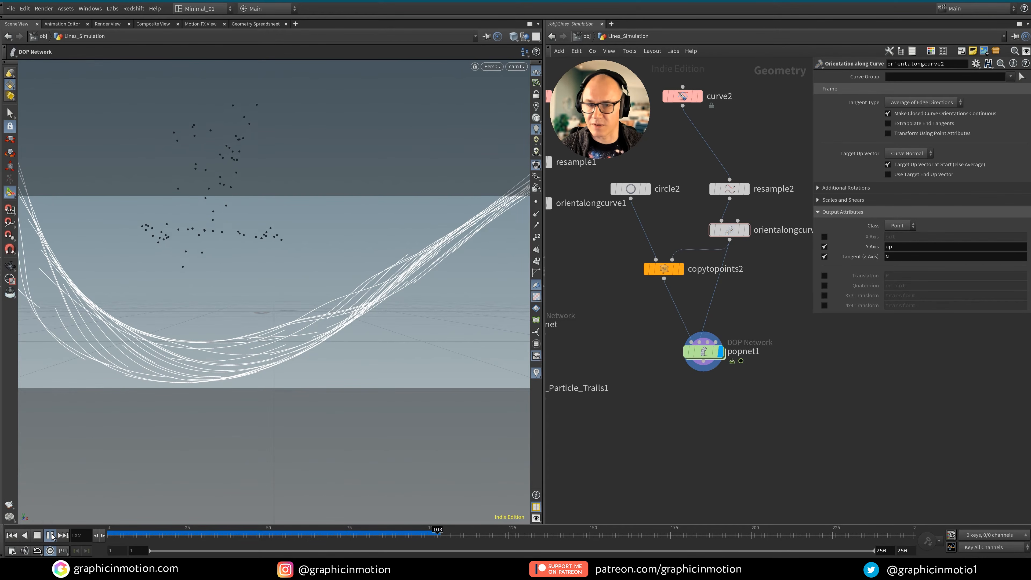
pyautogui.click(52, 534)
pyautogui.moveTo(651, 427); pyautogui.dragTo(743, 385, button='middle')
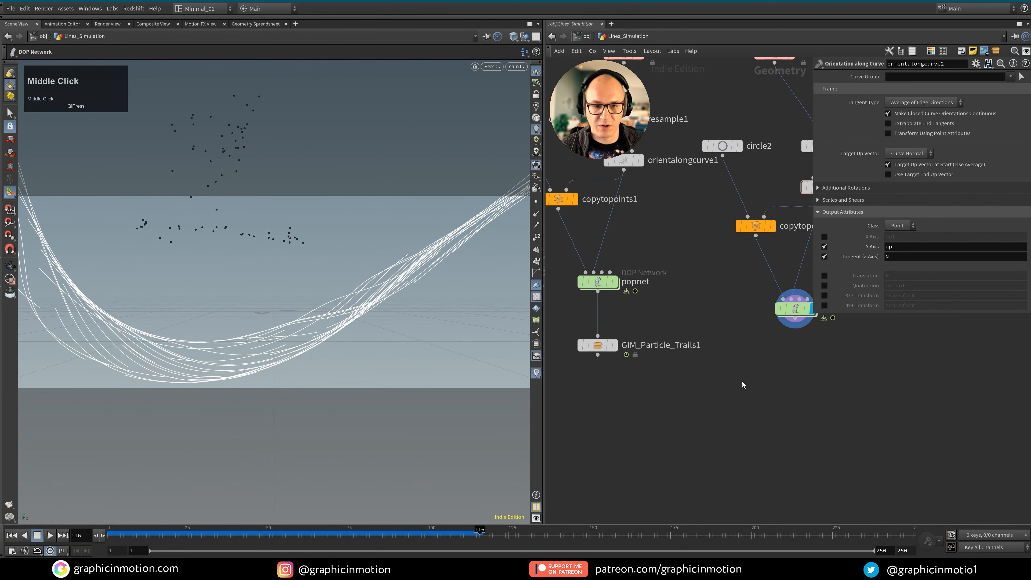
# Duplicate GIM_Particle_Trails1 below popnet1 and feed popnet1's output into the copy
pyautogui.click(598, 344)
pyautogui.keyDown('alt'); pyautogui.moveTo(598, 345); pyautogui.dragTo(791, 376); pyautogui.keyUp('alt')
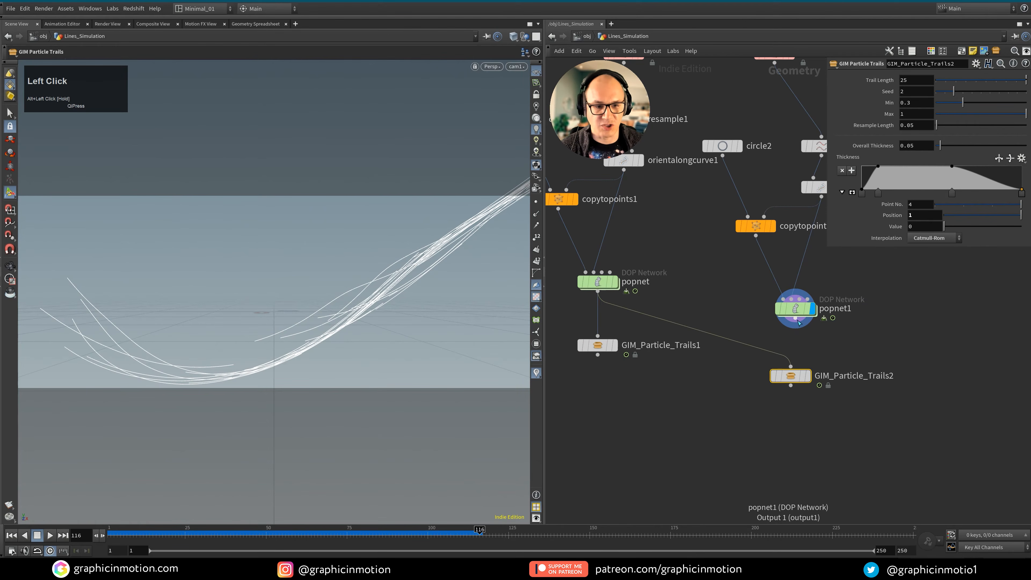
pyautogui.moveTo(795, 328); pyautogui.dragTo(799, 352)
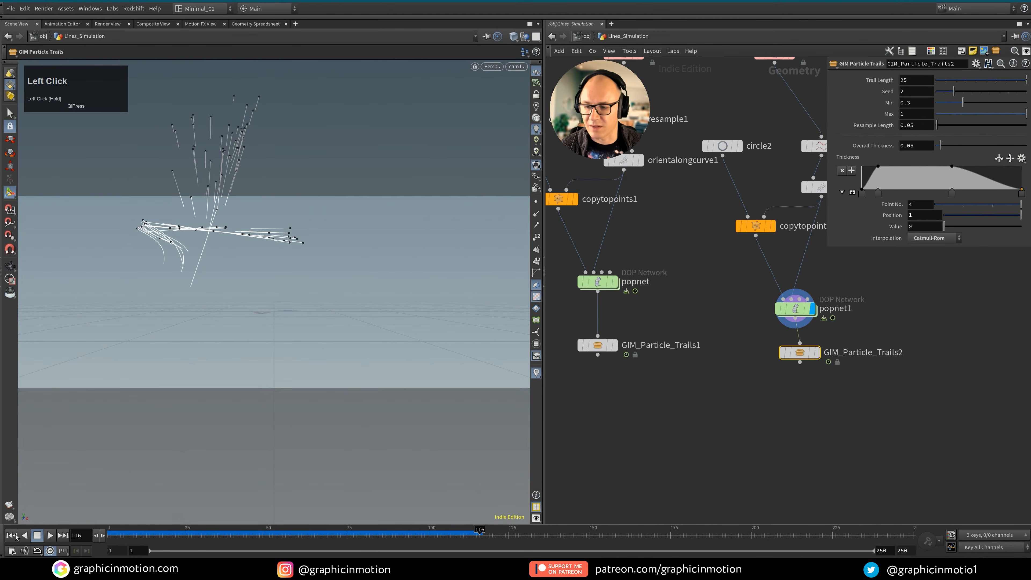
# Replay the popnet1 simulation from the start to frame 139 and overlay curve2 as a template for comparison
pyautogui.click(11, 535)
pyautogui.click(50, 535)
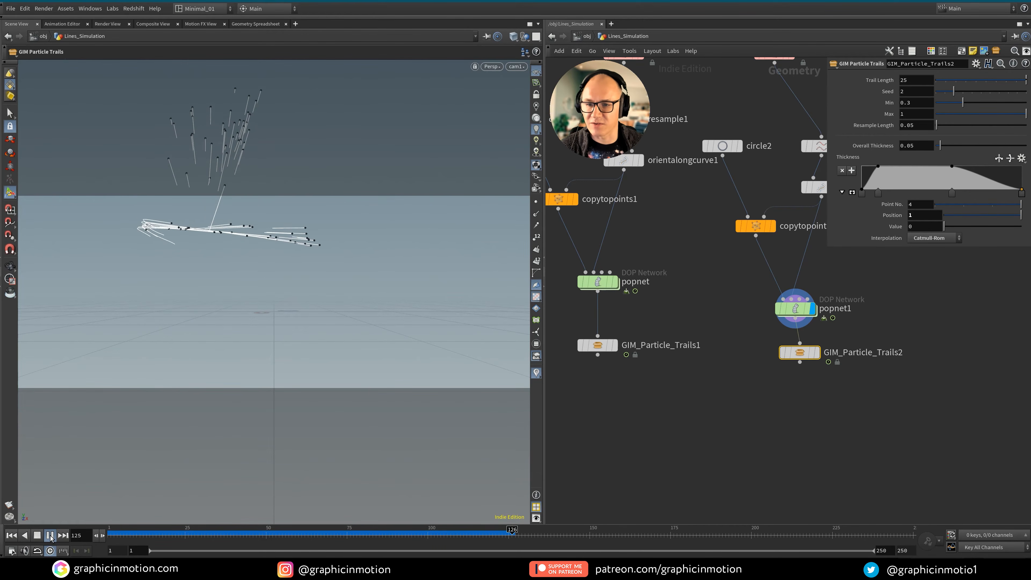
pyautogui.click(50, 536)
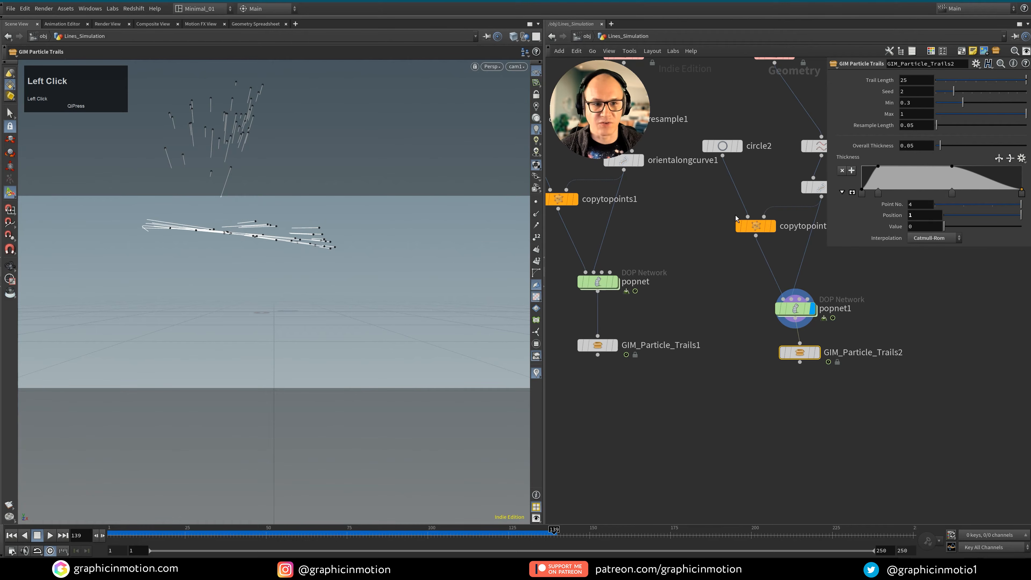
pyautogui.moveTo(737, 219); pyautogui.dragTo(725, 283, button='middle')
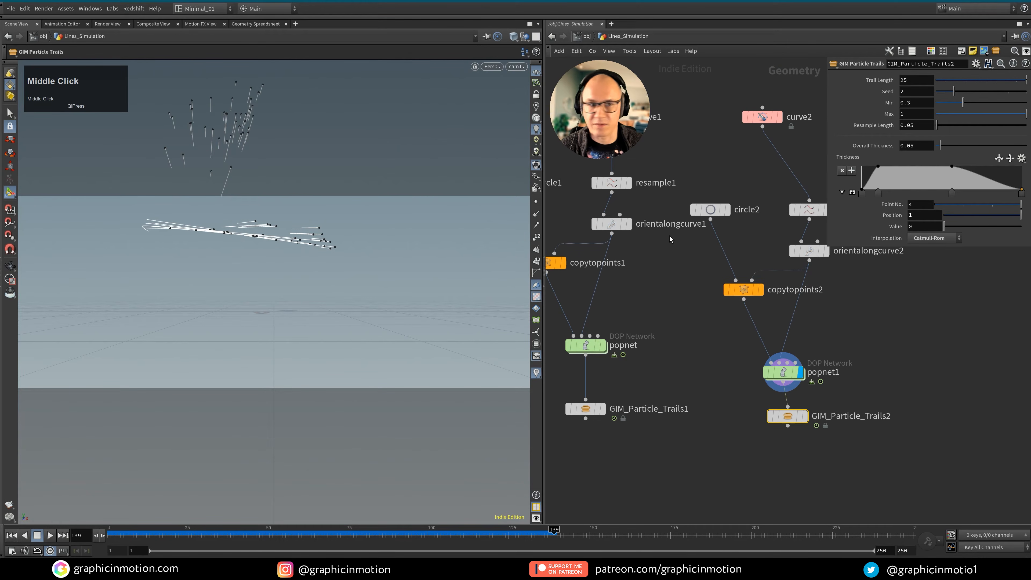
pyautogui.click(763, 116)
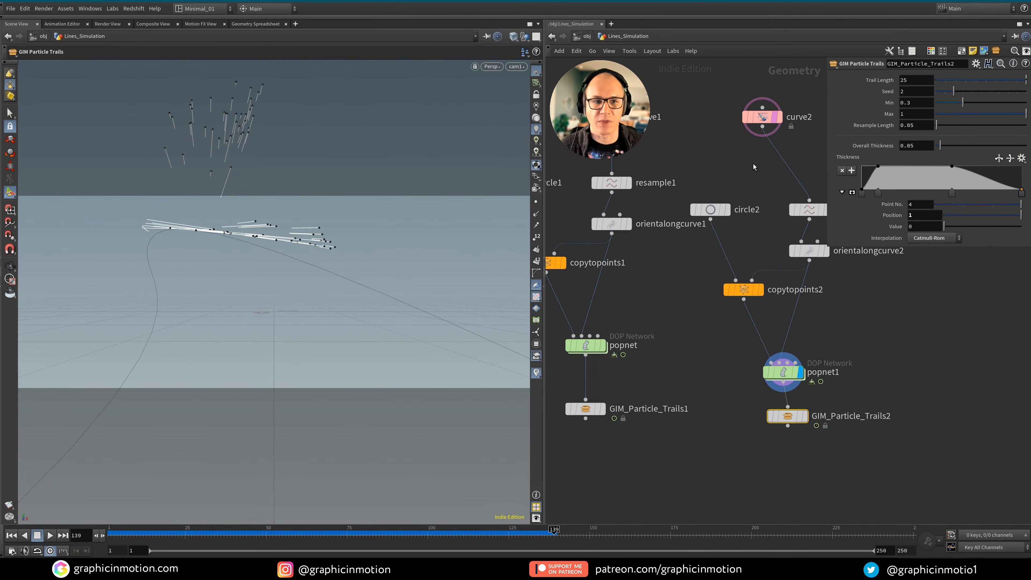
# On popcurveforce1 inside popnet1, set Follow Scale to 2.5, Suction Scale to 1.25 and Orbit Scale to 1.2
pyautogui.moveTo(826, 251); pyautogui.dragTo(765, 253, button='middle')
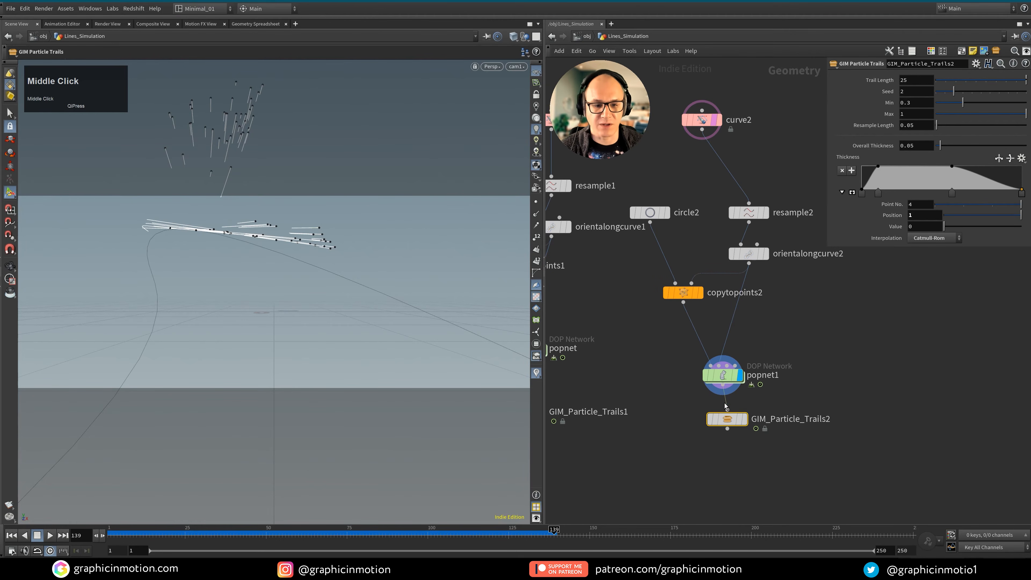
pyautogui.doubleClick(723, 375)
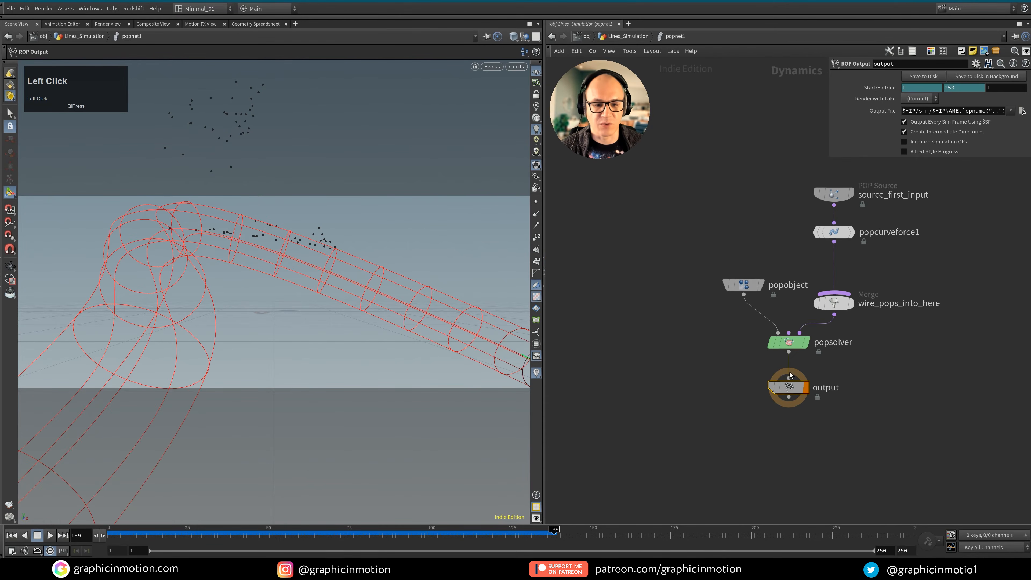
pyautogui.click(843, 238)
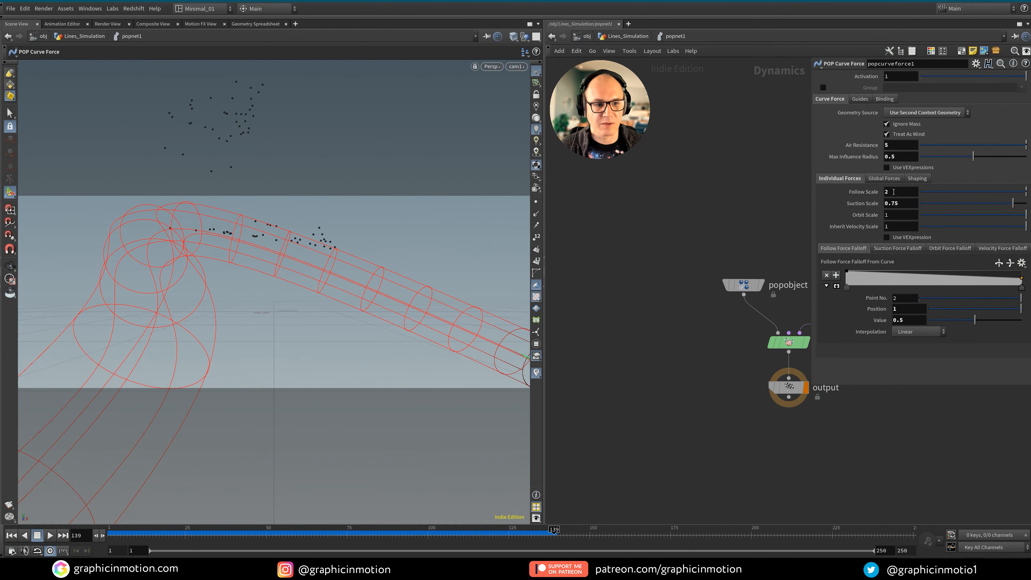
pyautogui.click(894, 192)
pyautogui.write('.75')
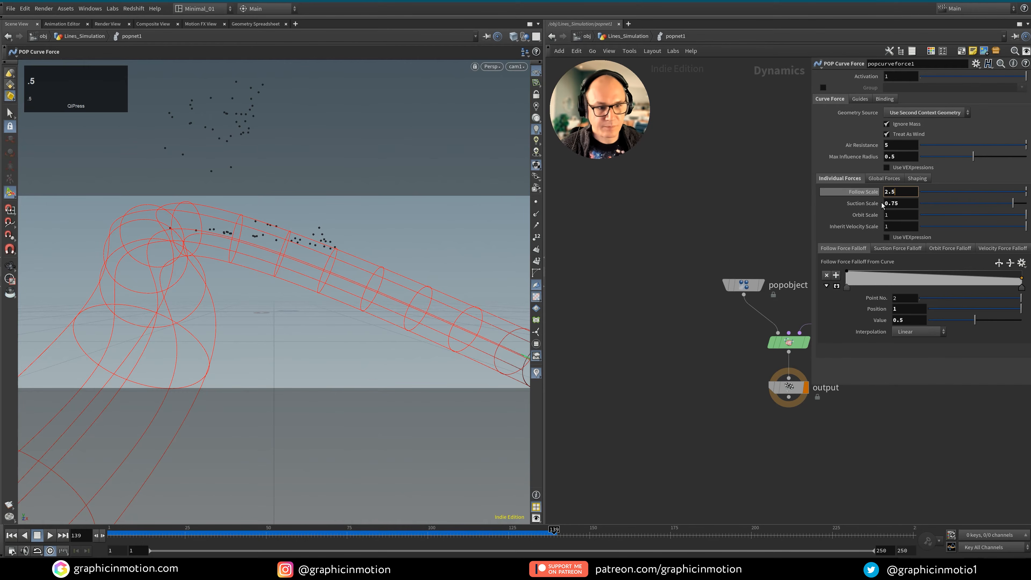
pyautogui.click(840, 200)
pyautogui.write('1.25')
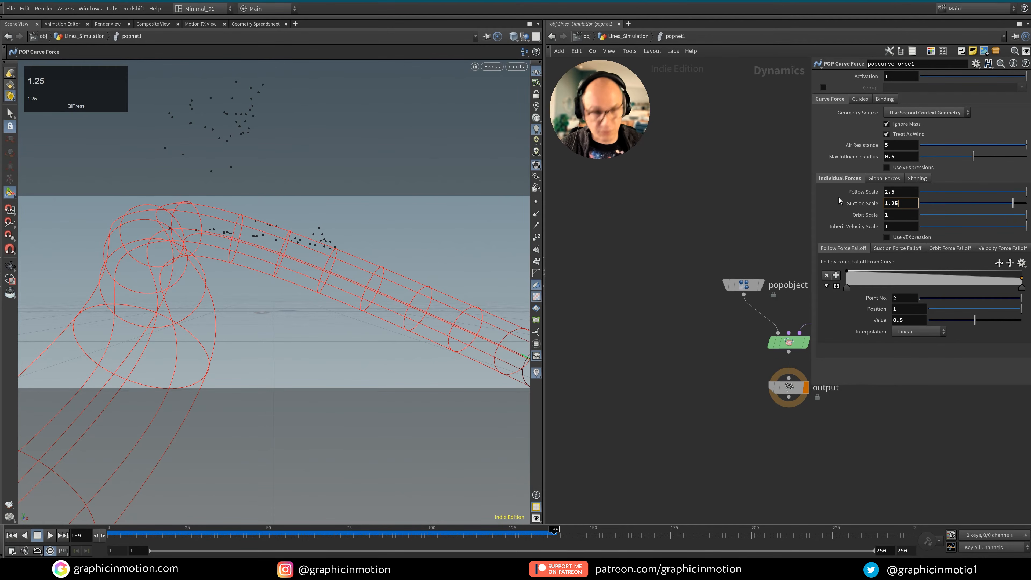
pyautogui.click(741, 202)
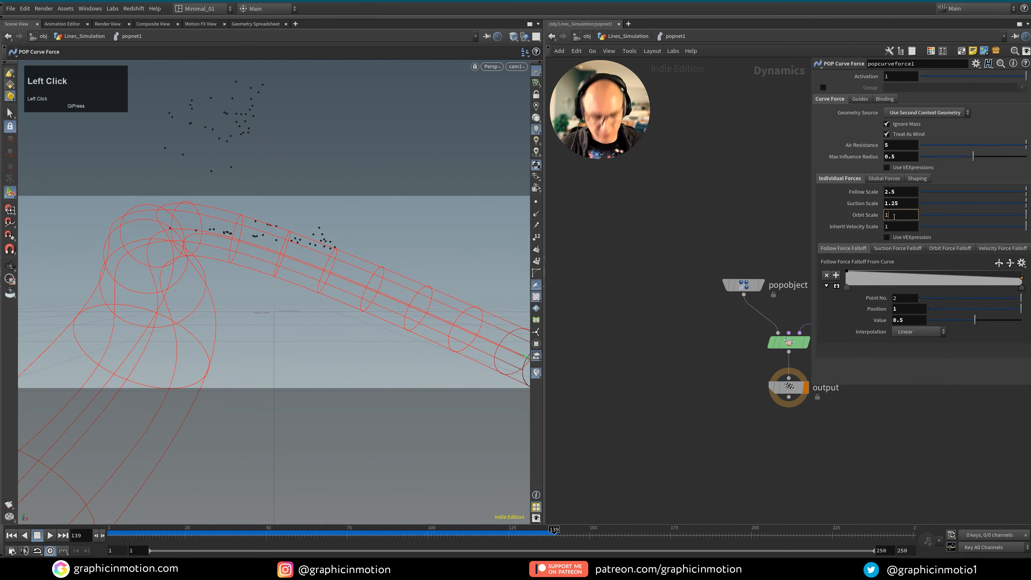
pyautogui.click(751, 402)
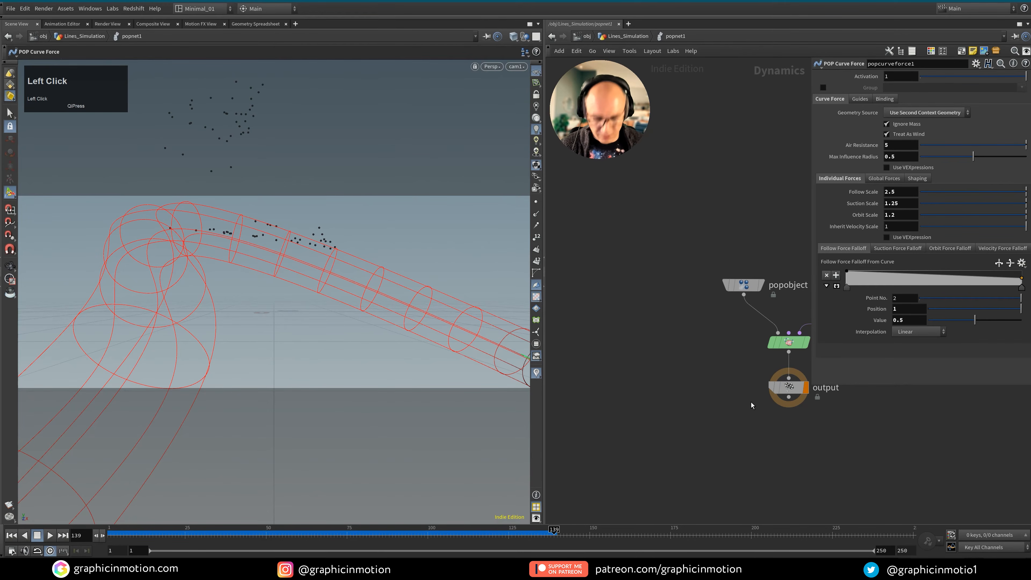
# Display GIM_Particle_Trails2 without the curve2 overlay and play the simulation to frame 114
pyautogui.press('u')
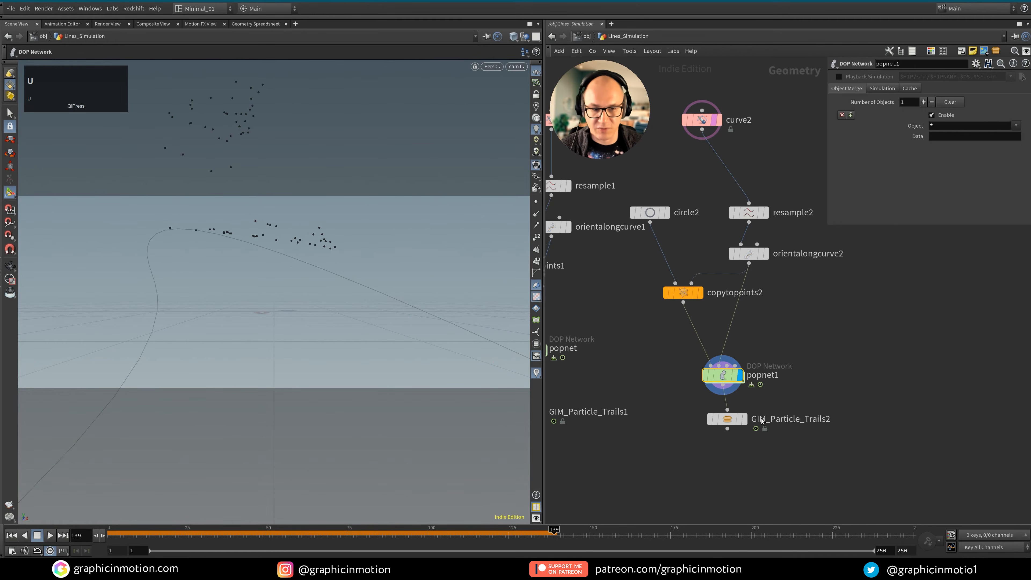
pyautogui.click(743, 419)
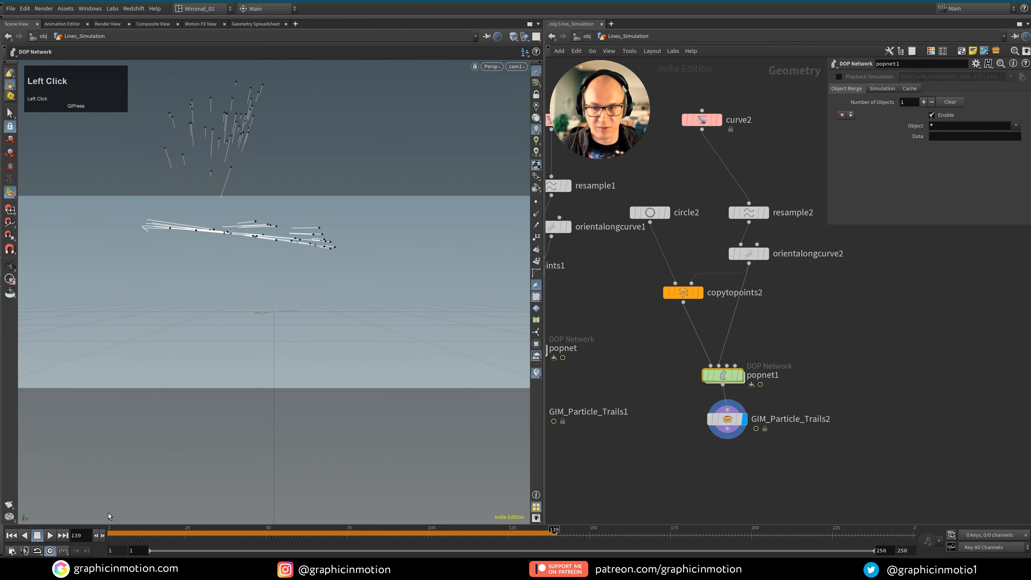
pyautogui.click(50, 535)
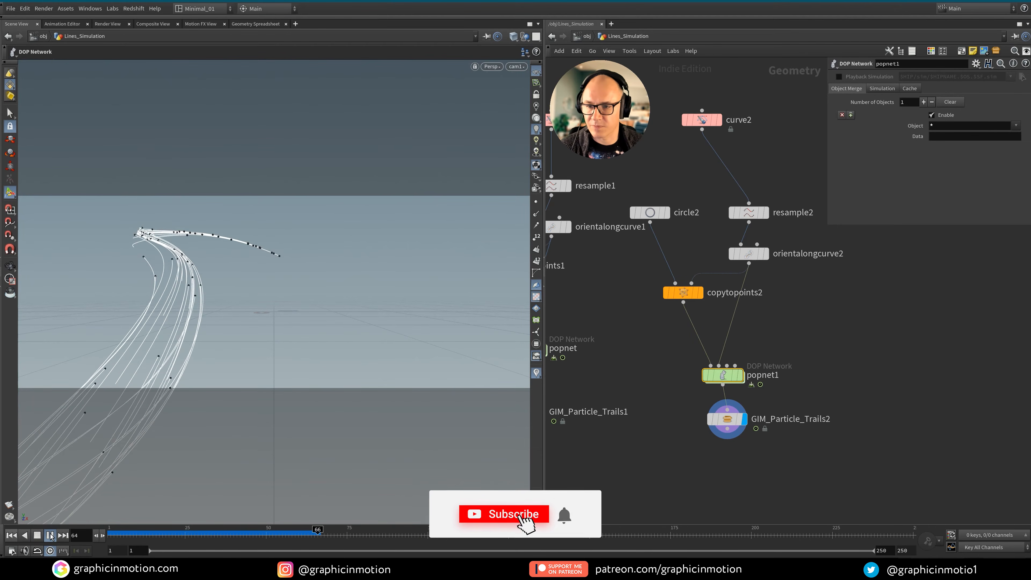
pyautogui.click(49, 536)
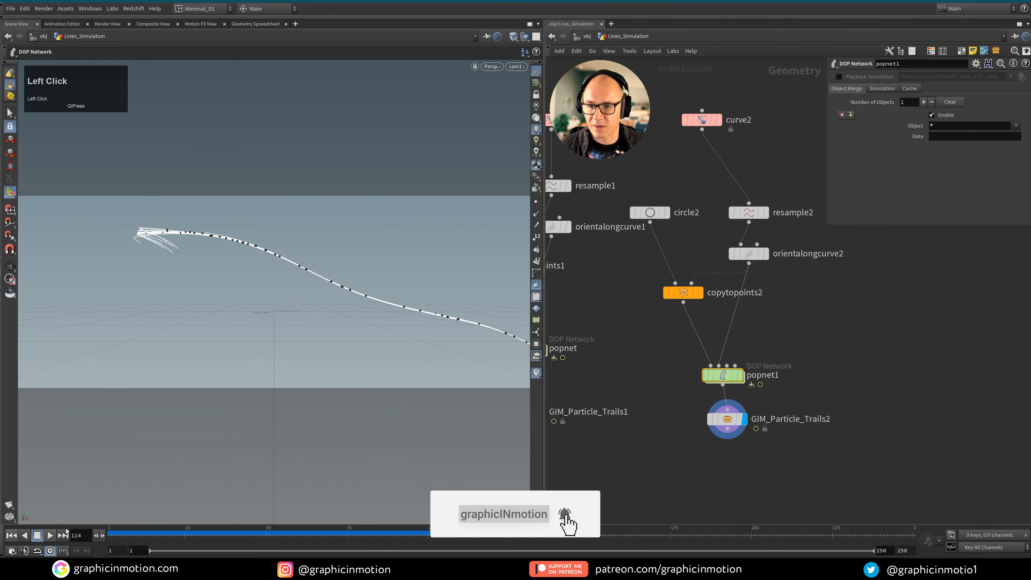
# Try a Suction Scale of 1 on popcurveforce1 inside popnet1 and replay the simulation to frame 149
pyautogui.doubleClick(723, 375)
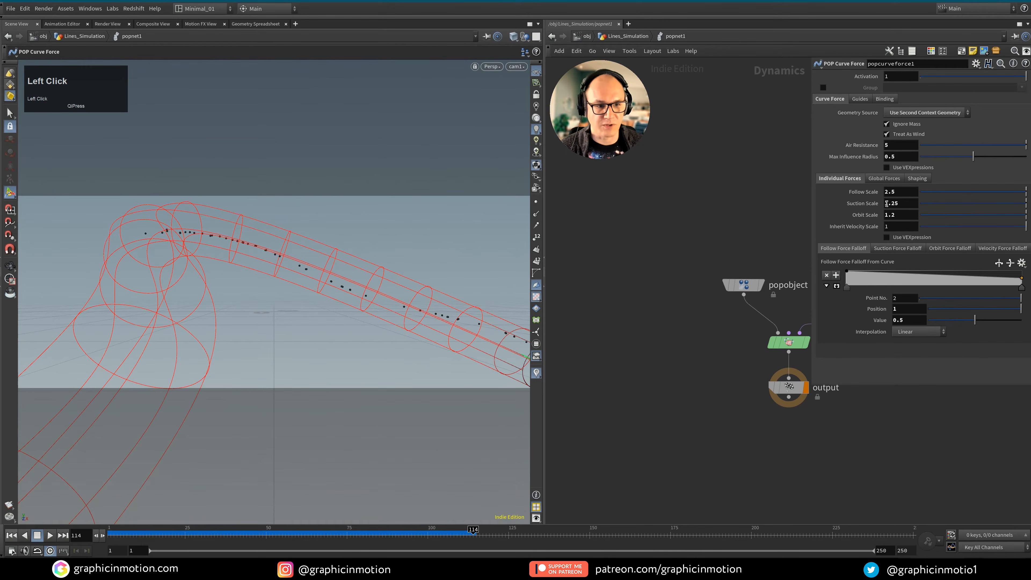
pyautogui.moveTo(900, 203); pyautogui.dragTo(854, 206)
pyautogui.write('1')
pyautogui.click(753, 231)
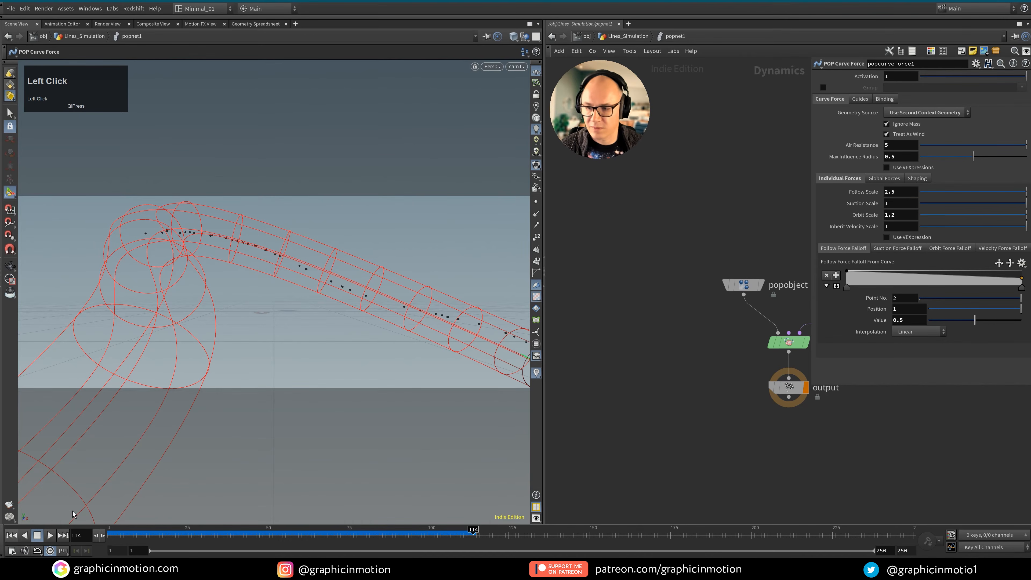
pyautogui.click(14, 537)
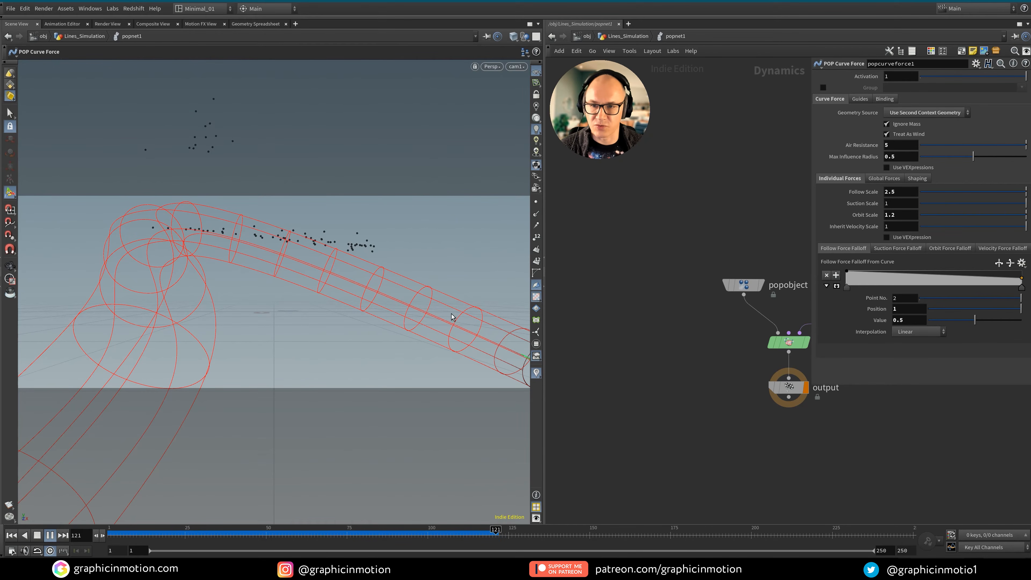
pyautogui.click(50, 535)
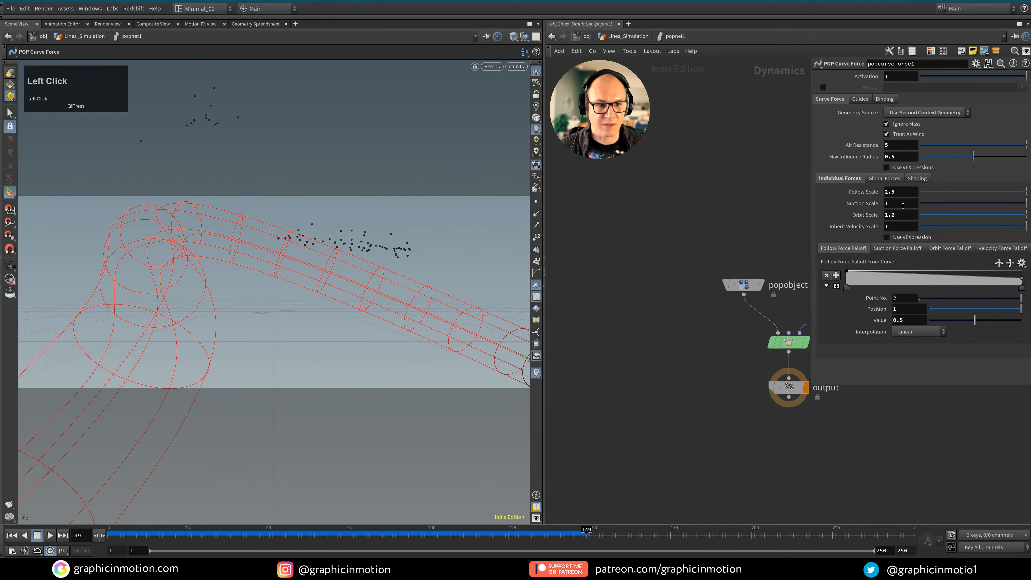
# Set popcurveforce1's Suction Scale to 1.1 and replay the particle simulation from the first frame
pyautogui.write('.1')
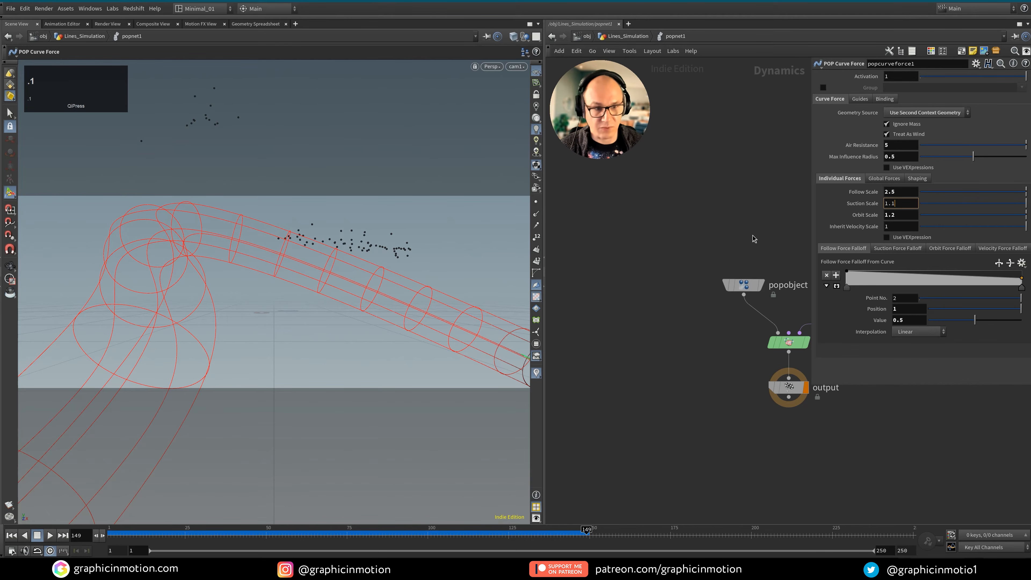
pyautogui.click(754, 238)
pyautogui.click(11, 536)
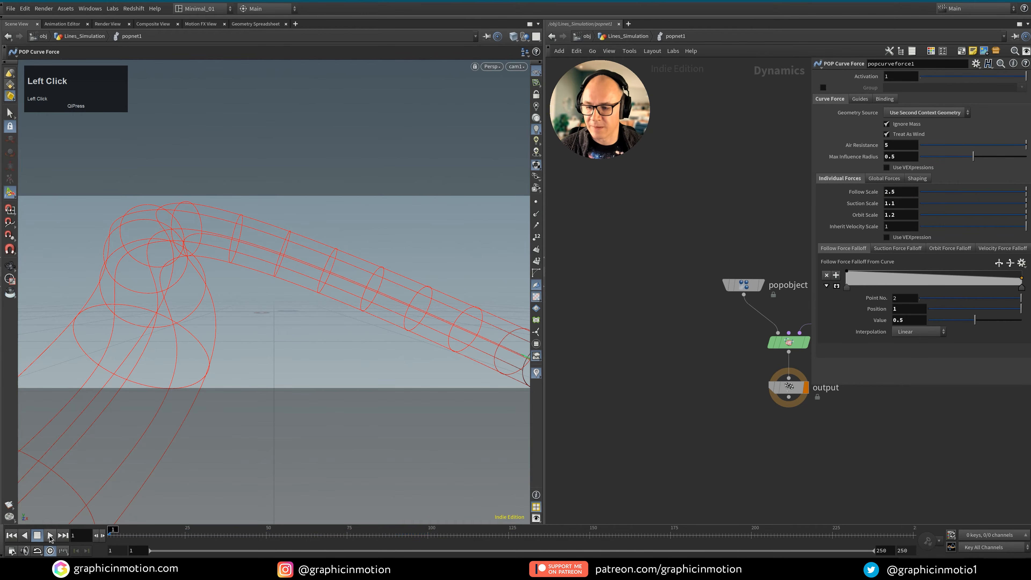
pyautogui.click(50, 536)
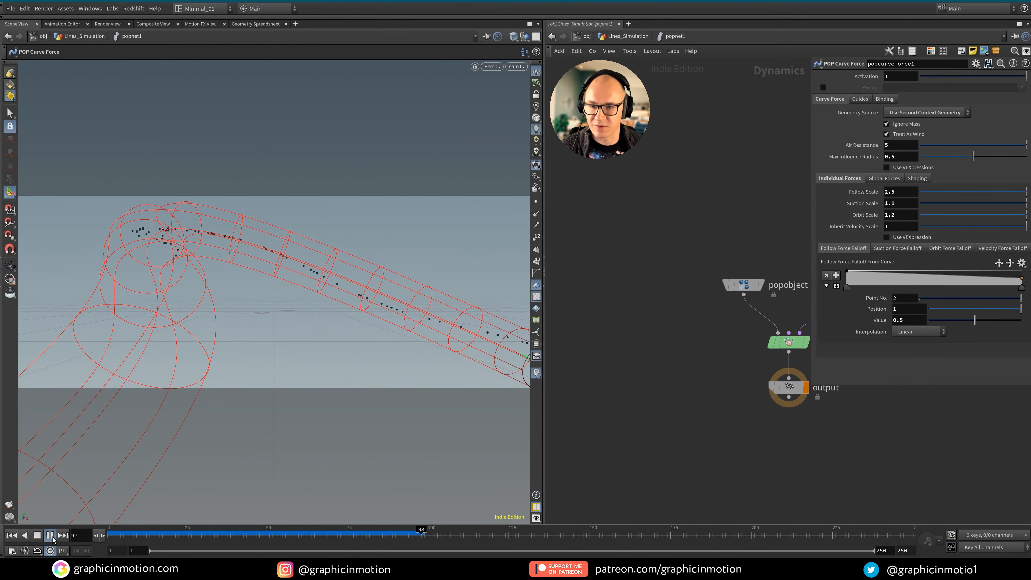
pyautogui.click(12, 535)
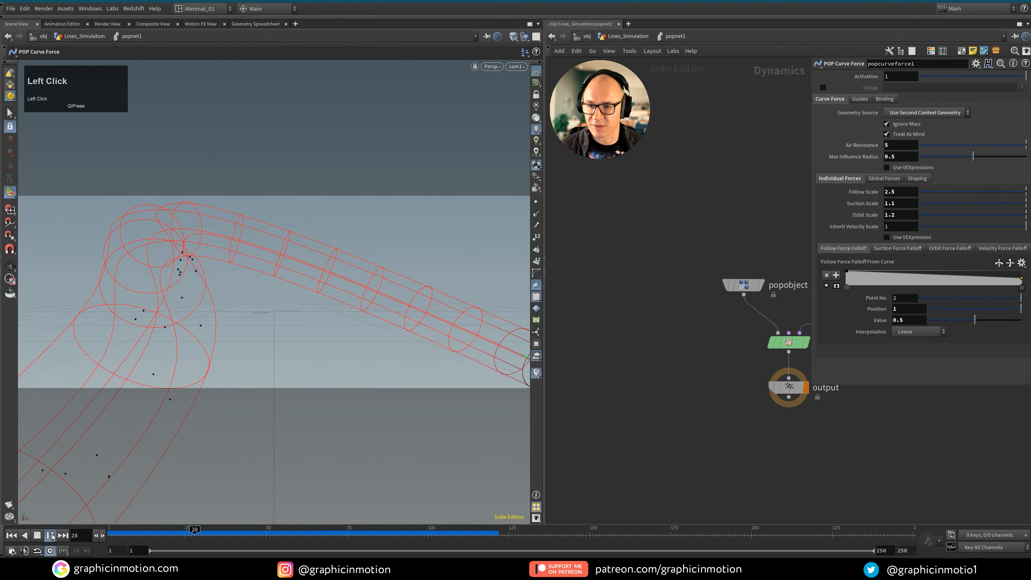
pyautogui.click(52, 536)
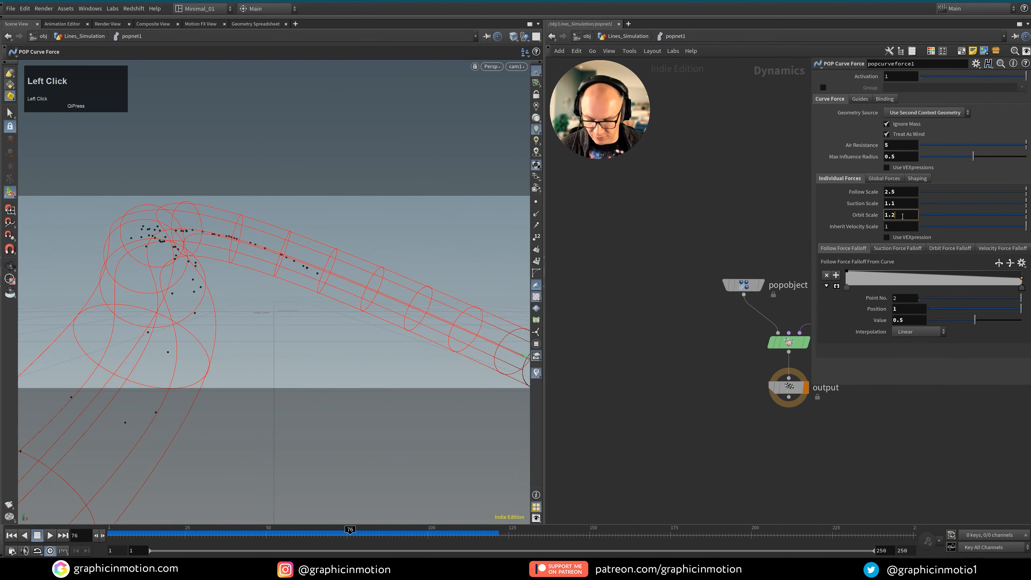
# Try an Orbit Scale of 1.5 on popcurveforce1 and replay the simulation to frame 129
pyautogui.click(753, 208)
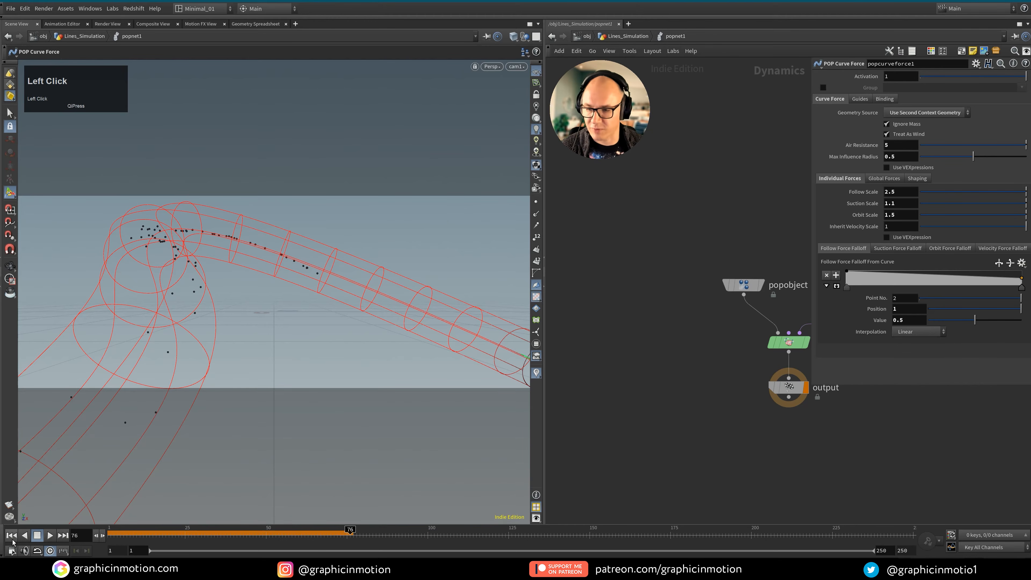
pyautogui.click(12, 537)
pyautogui.click(52, 537)
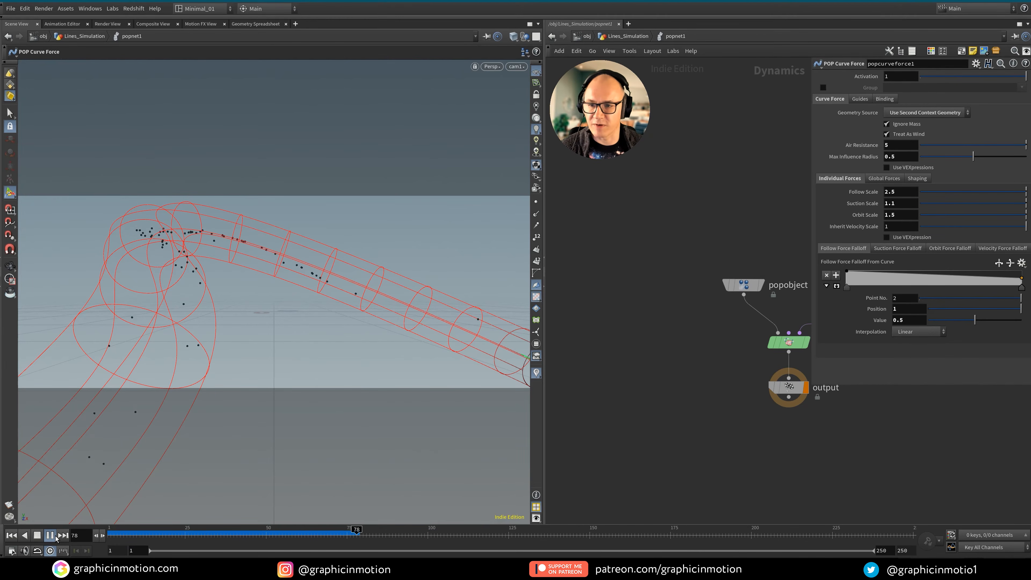
pyautogui.click(55, 536)
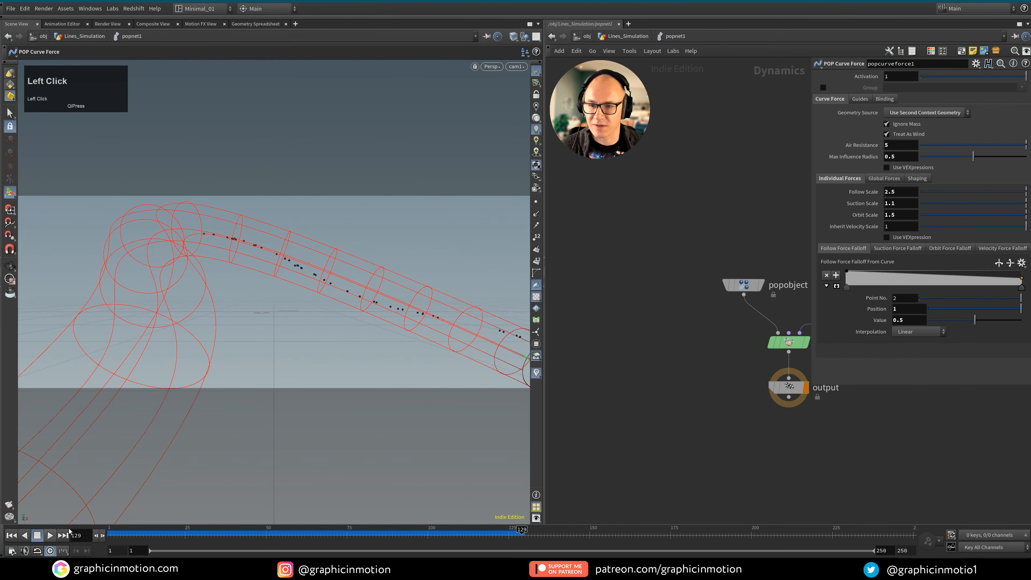
# Set popcurveforce1's Orbit Scale to 2 and replay the simulation to frame 144
pyautogui.write('2')
pyautogui.press('Return')
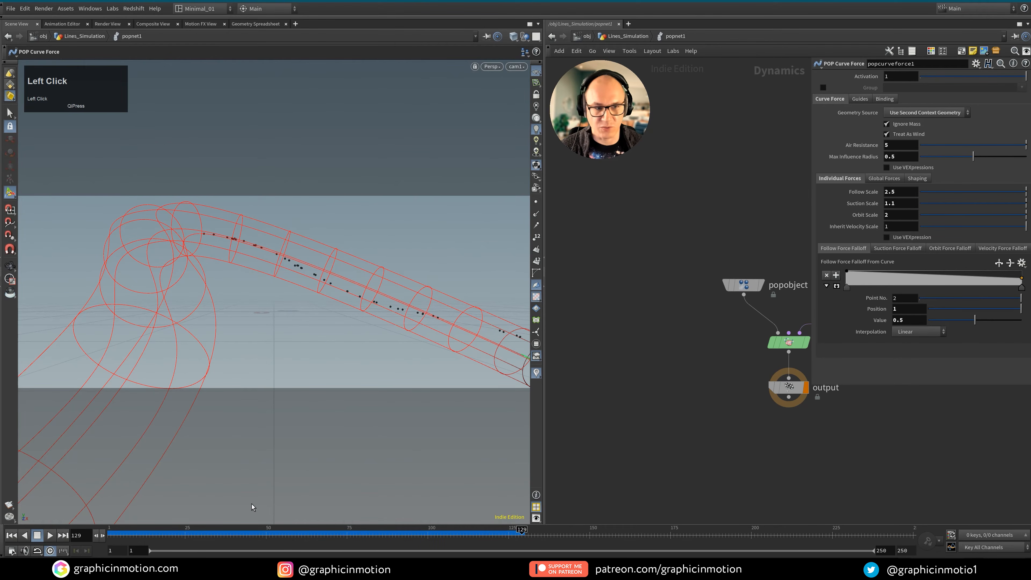
pyautogui.click(11, 536)
pyautogui.click(50, 535)
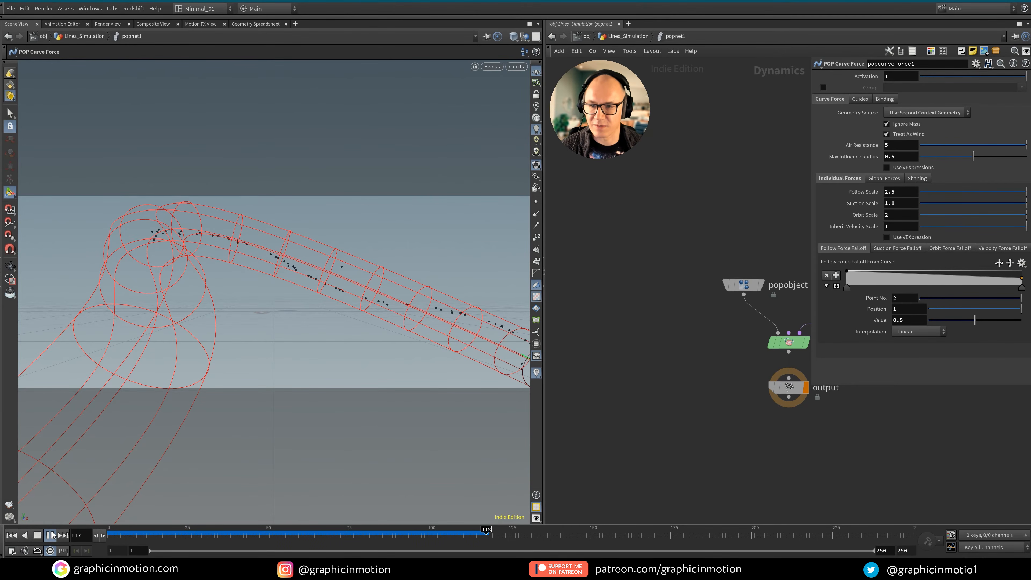
pyautogui.click(50, 535)
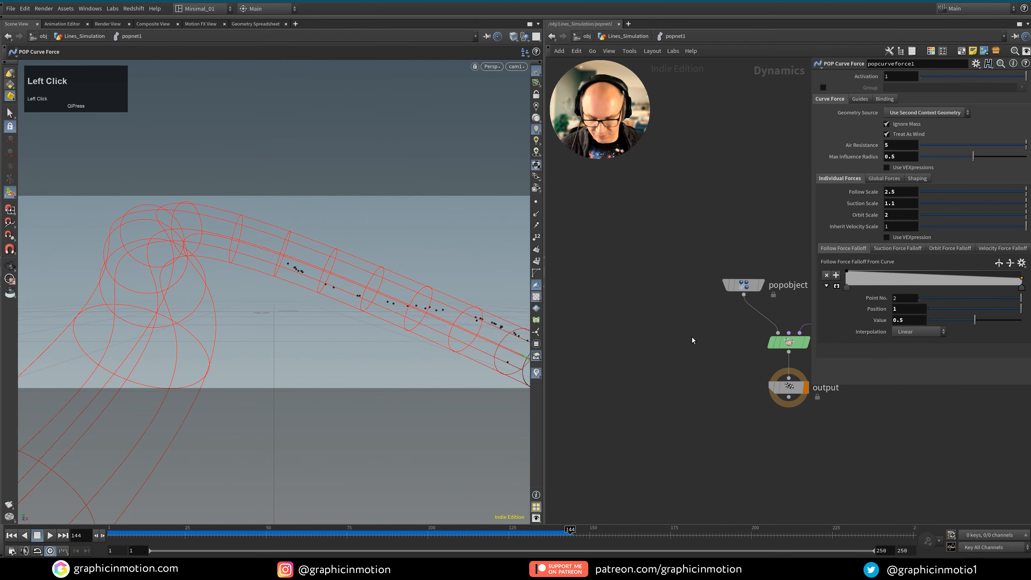
# Return to the Lines_Simulation network and play the GIM_Particle_Trails2 trails from the start to frame 160
pyautogui.press('u')
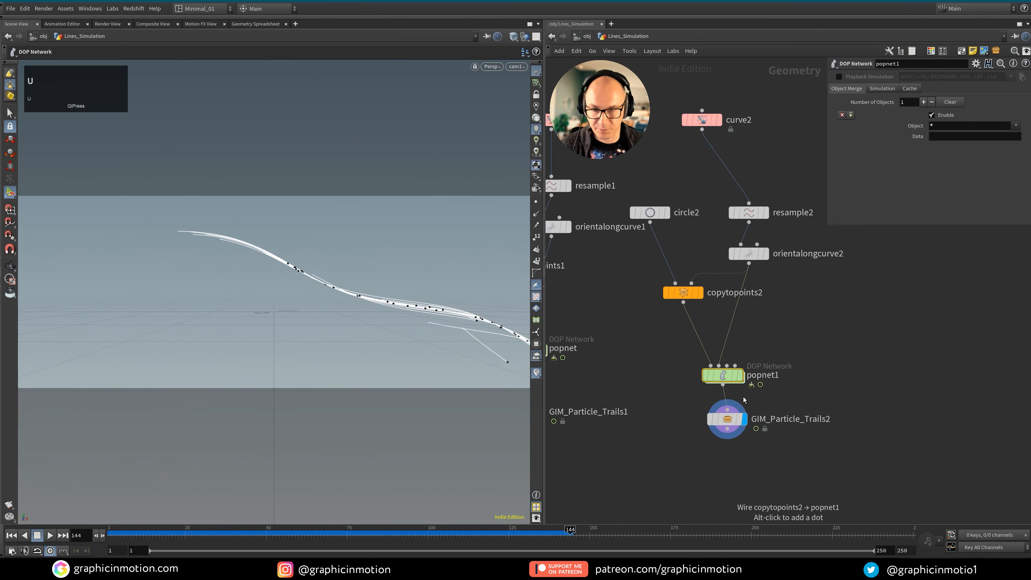
pyautogui.click(11, 536)
pyautogui.click(49, 536)
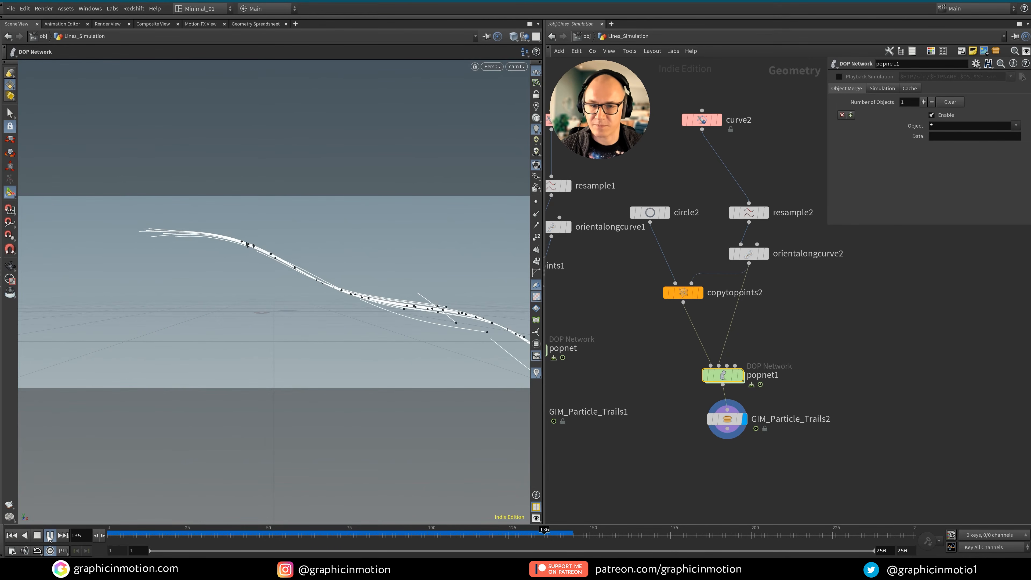
pyautogui.click(49, 535)
pyautogui.moveTo(840, 404); pyautogui.dragTo(835, 303, button='middle')
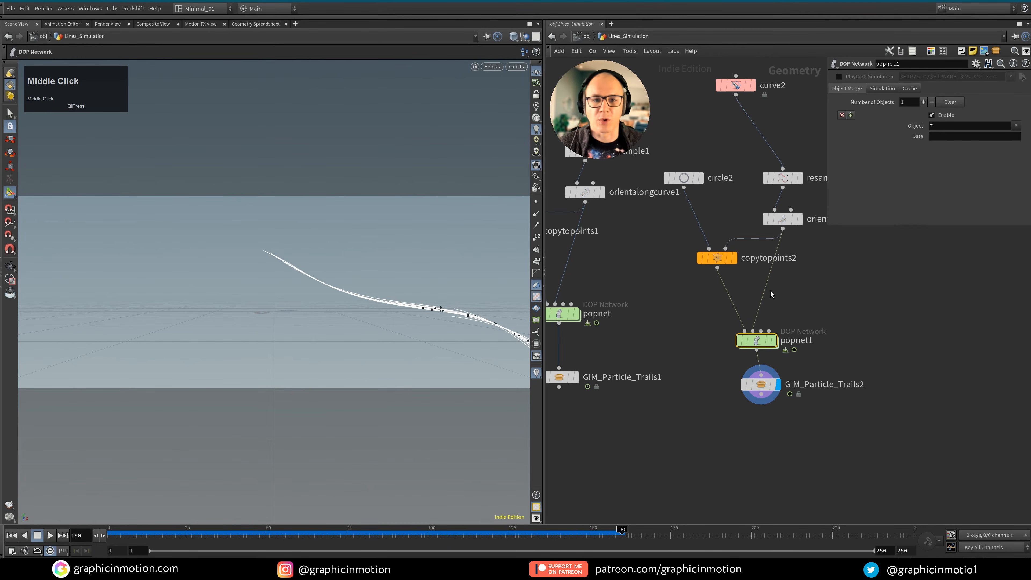
# Reposition the curve2 branch's nodes in the network and scrub the timeline back to frame 87
pyautogui.middleClick(876, 355)
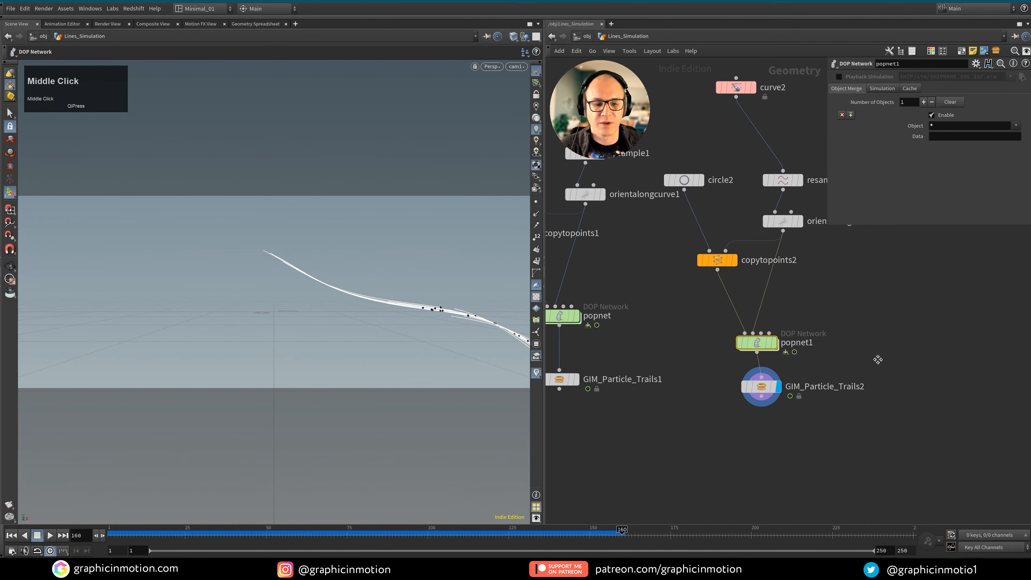
pyautogui.scroll(-4, 898, 362)
pyautogui.moveTo(770, 140); pyautogui.dragTo(702, 403)
pyautogui.moveTo(708, 268); pyautogui.dragTo(727, 260)
pyautogui.moveTo(755, 430); pyautogui.dragTo(671, 428, button='middle')
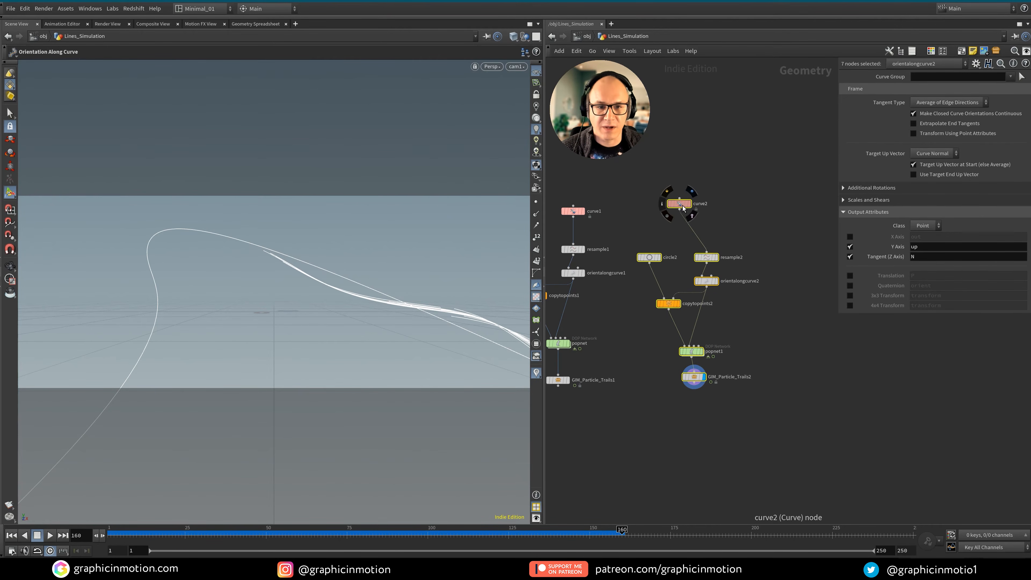
pyautogui.moveTo(681, 203); pyautogui.dragTo(720, 219)
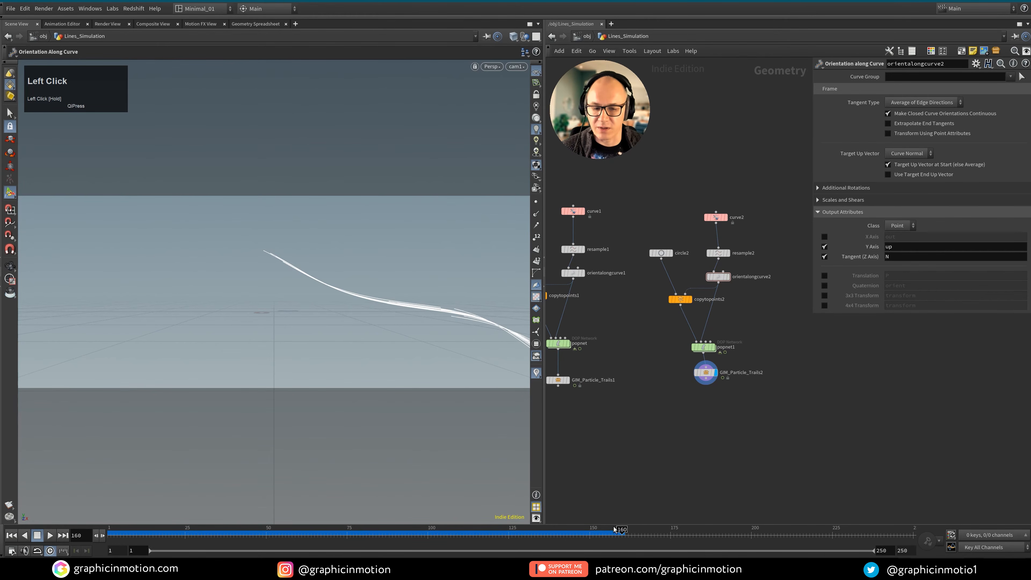
pyautogui.moveTo(614, 529); pyautogui.dragTo(389, 524)
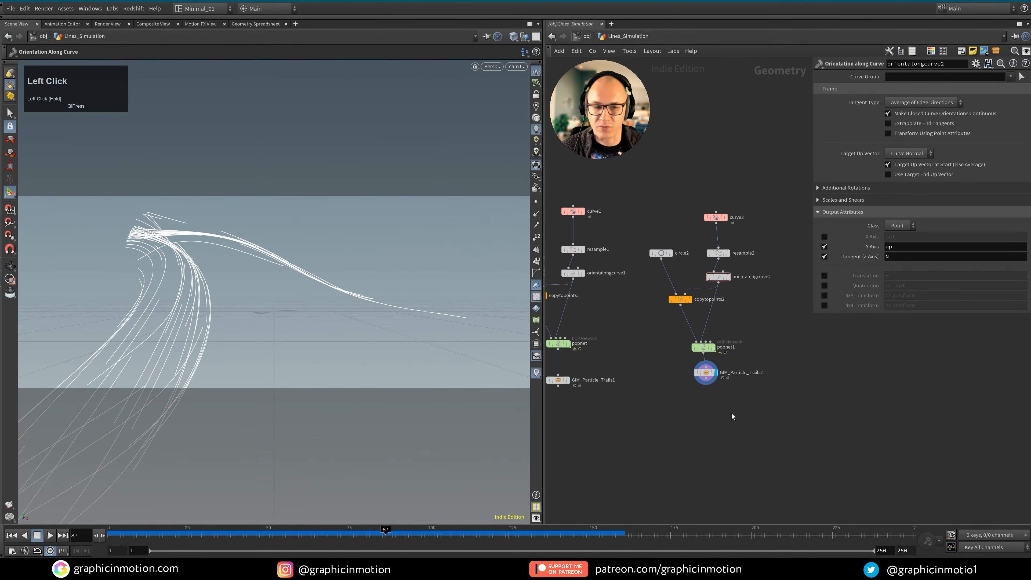
pyautogui.moveTo(732, 417); pyautogui.dragTo(726, 390, button='middle')
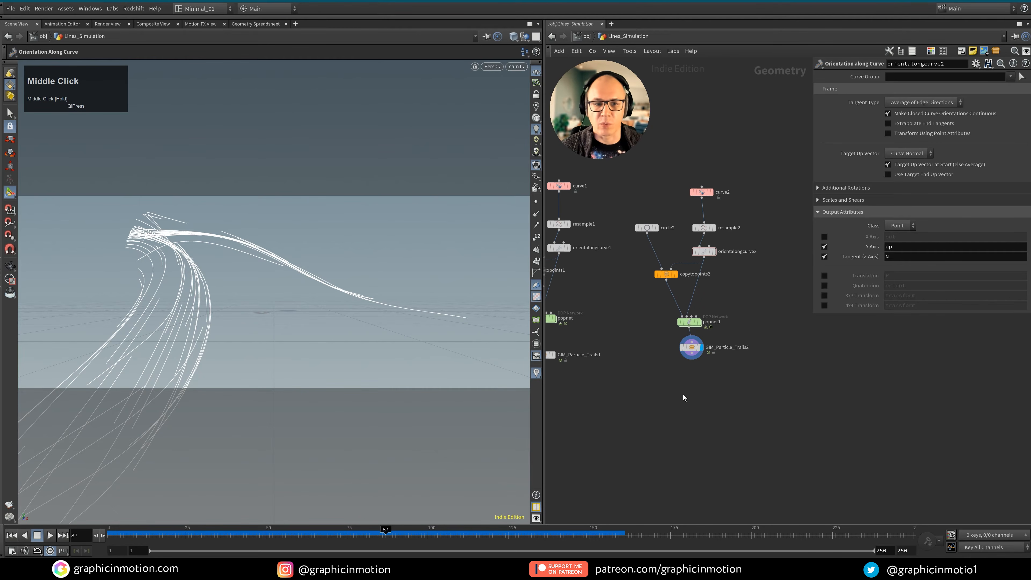
# Branch a Carve node off orientalongcurve2, display it, and set First U to 0.639 and Second U to 0.819
pyautogui.click(704, 257)
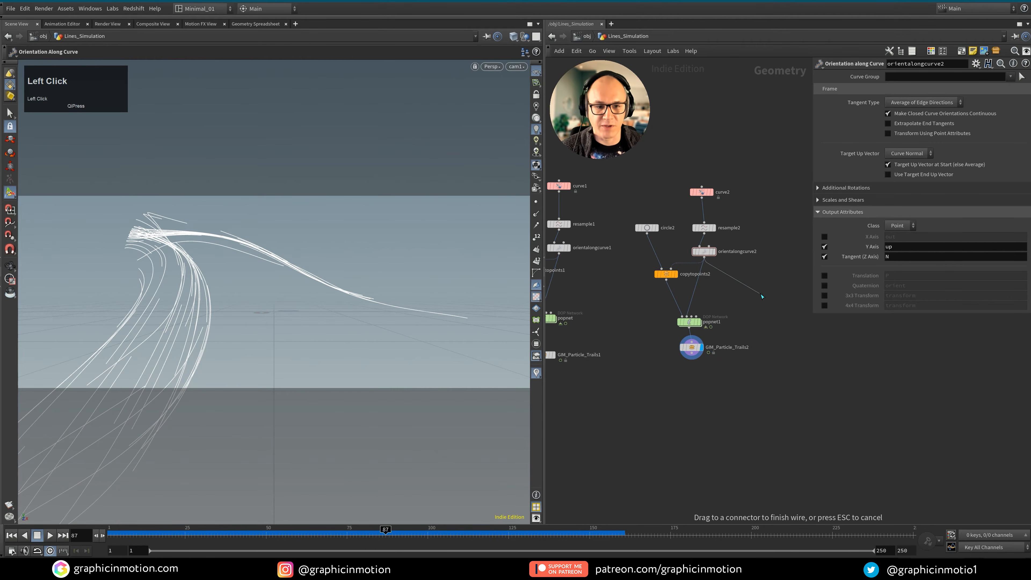
pyautogui.press('Tab')
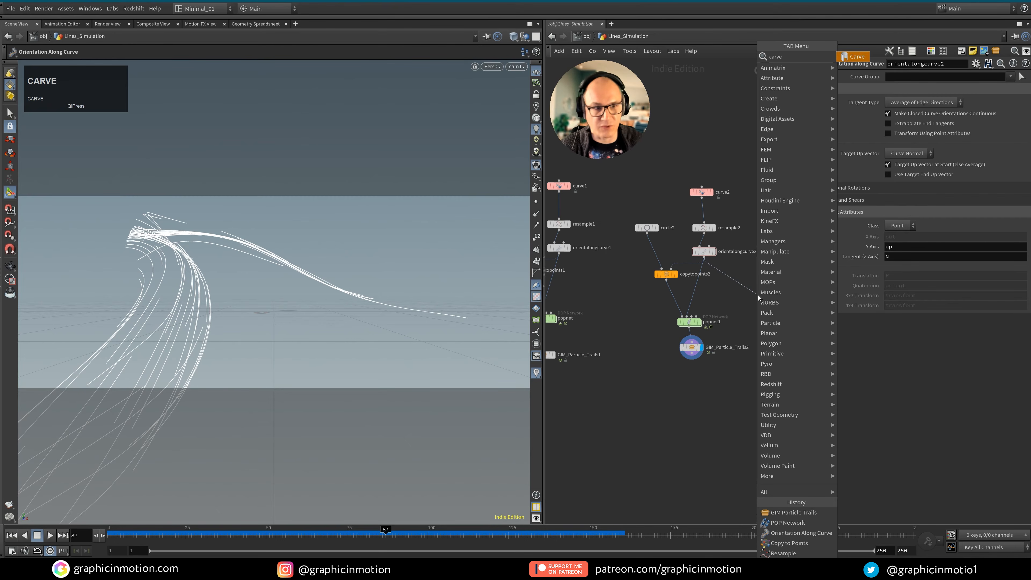
pyautogui.press('Return')
pyautogui.click(760, 295)
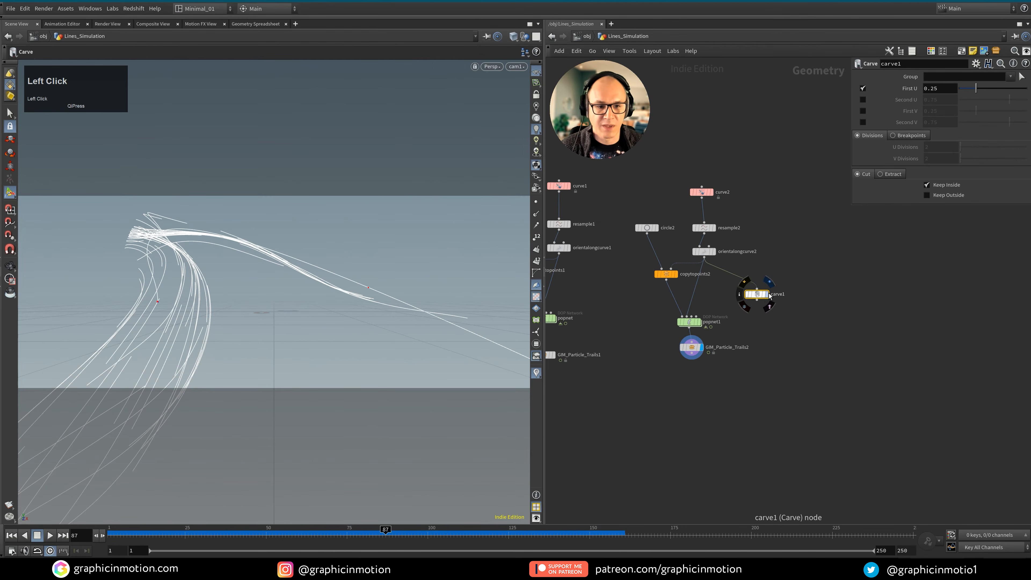
pyautogui.click(767, 295)
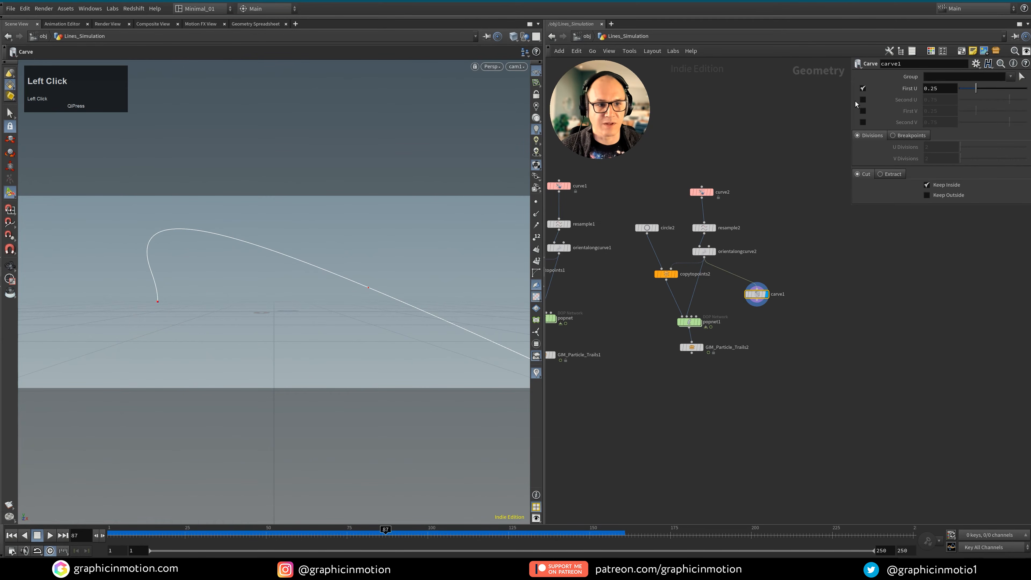
pyautogui.moveTo(1004, 103)
pyautogui.mouseDown()
pyautogui.moveTo(985, 86)
pyautogui.moveTo(1025, 101)
pyautogui.mouseUp()
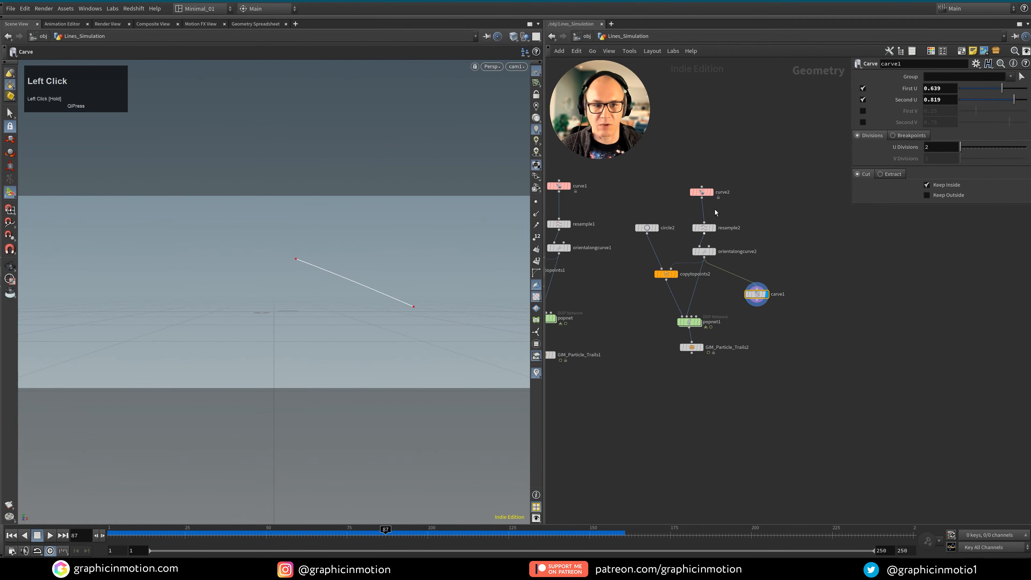
# Delete the carve1 node from the curve2 branch
pyautogui.moveTo(802, 268); pyautogui.dragTo(742, 326)
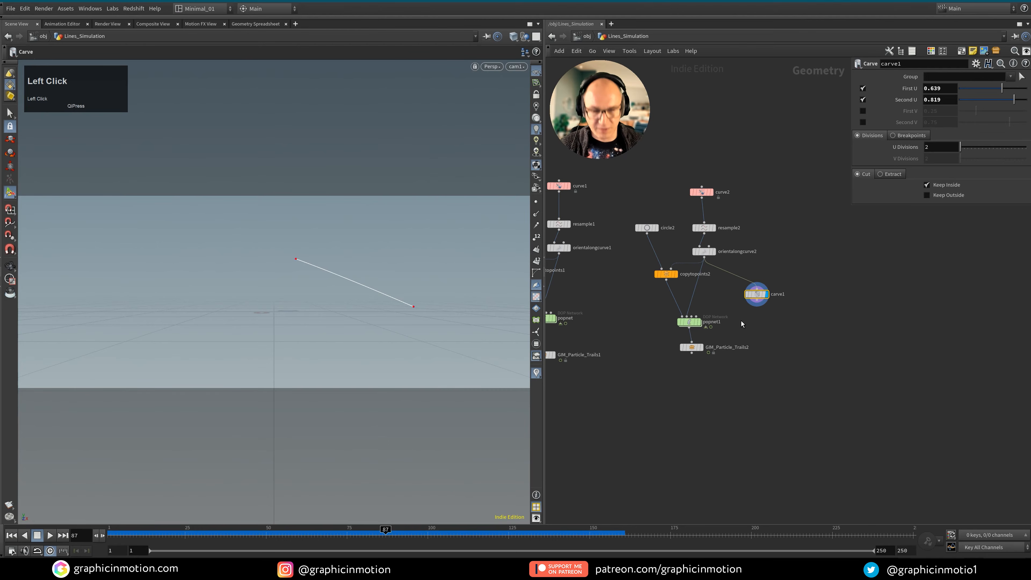
pyautogui.press('Delete')
pyautogui.moveTo(768, 272); pyautogui.dragTo(695, 298, button='middle')
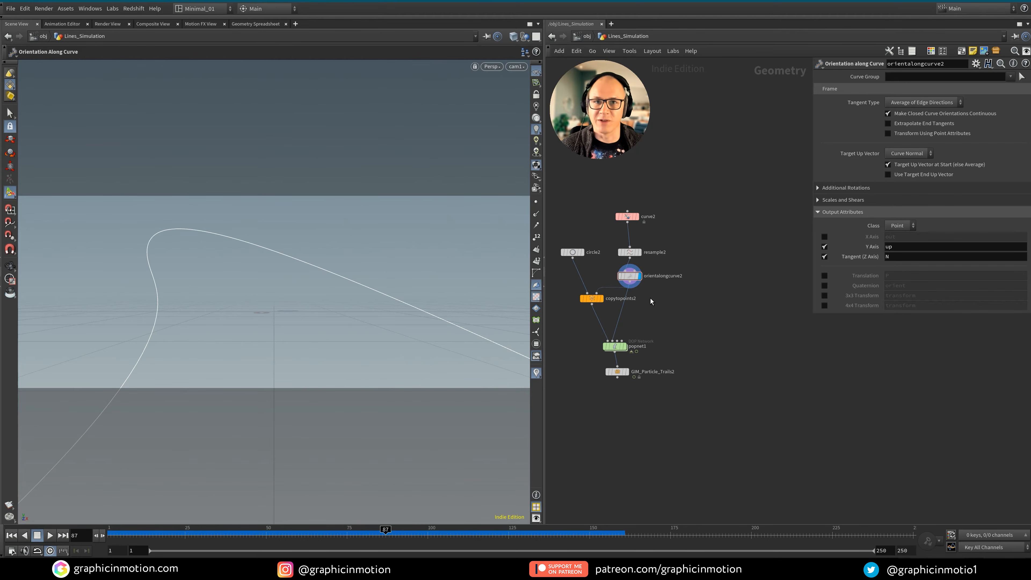
pyautogui.moveTo(672, 319); pyautogui.dragTo(697, 320, button='middle')
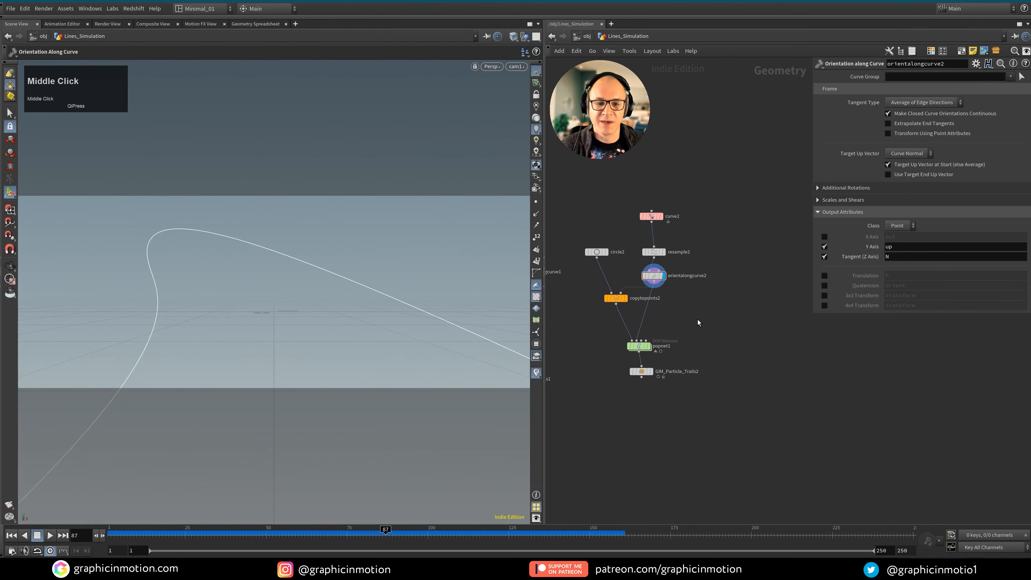
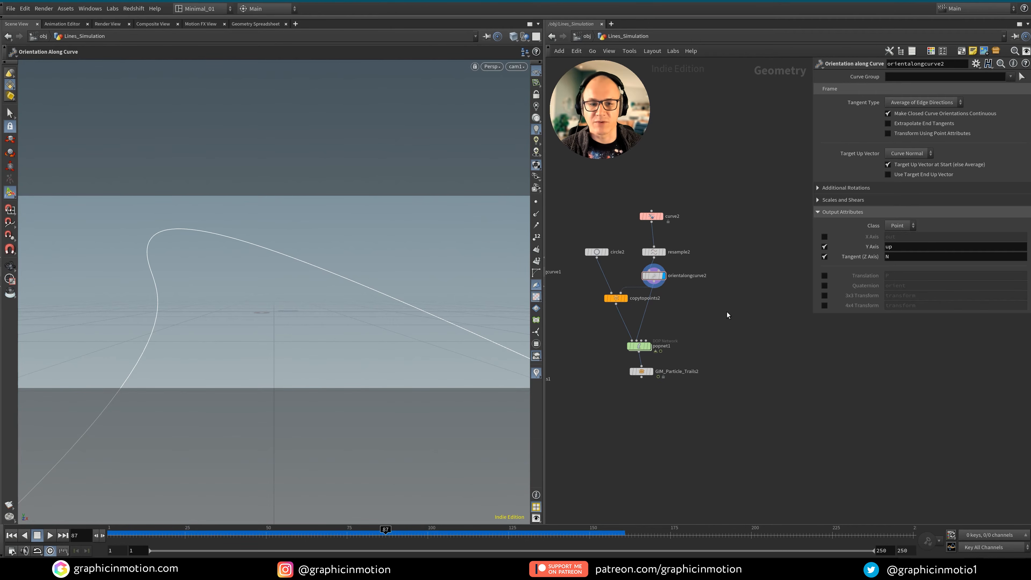
pyautogui.moveTo(707, 310); pyautogui.dragTo(728, 308, button='middle')
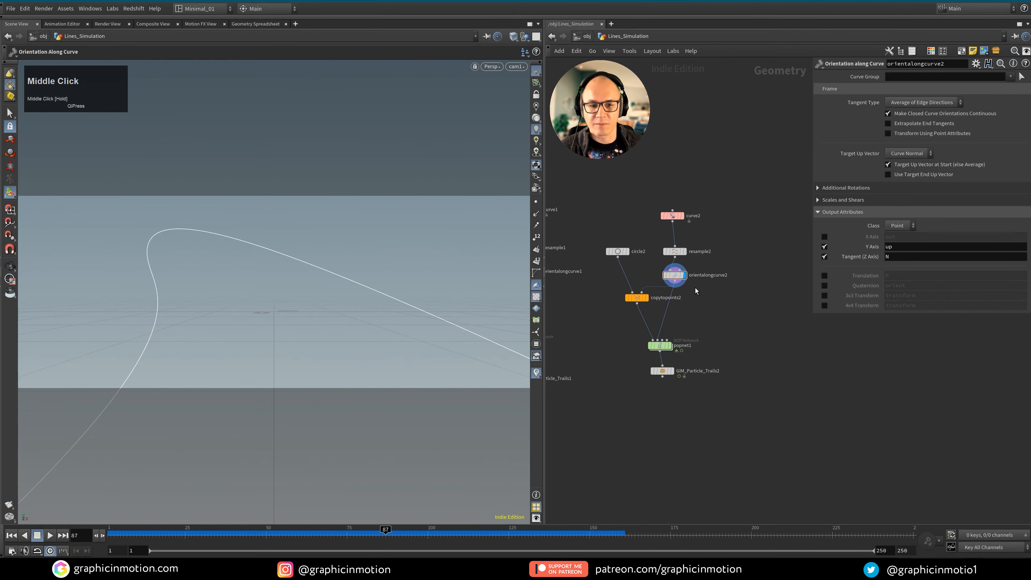
pyautogui.moveTo(730, 325); pyautogui.dragTo(726, 327, button='middle')
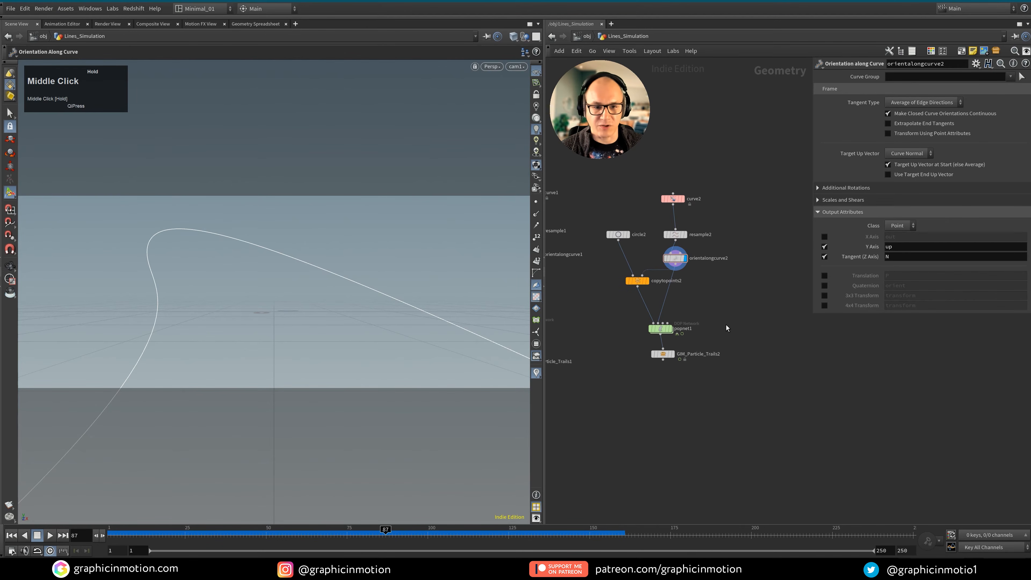
pyautogui.click(727, 298)
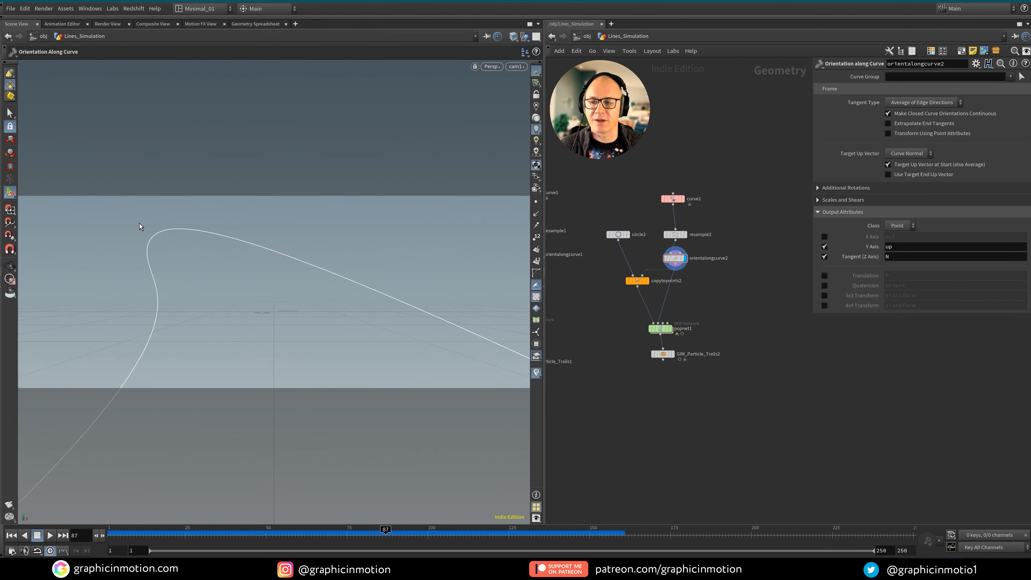
# Add a Line node beside the curve2 branch and display it in the viewport
pyautogui.moveTo(725, 304); pyautogui.dragTo(730, 280, button='middle')
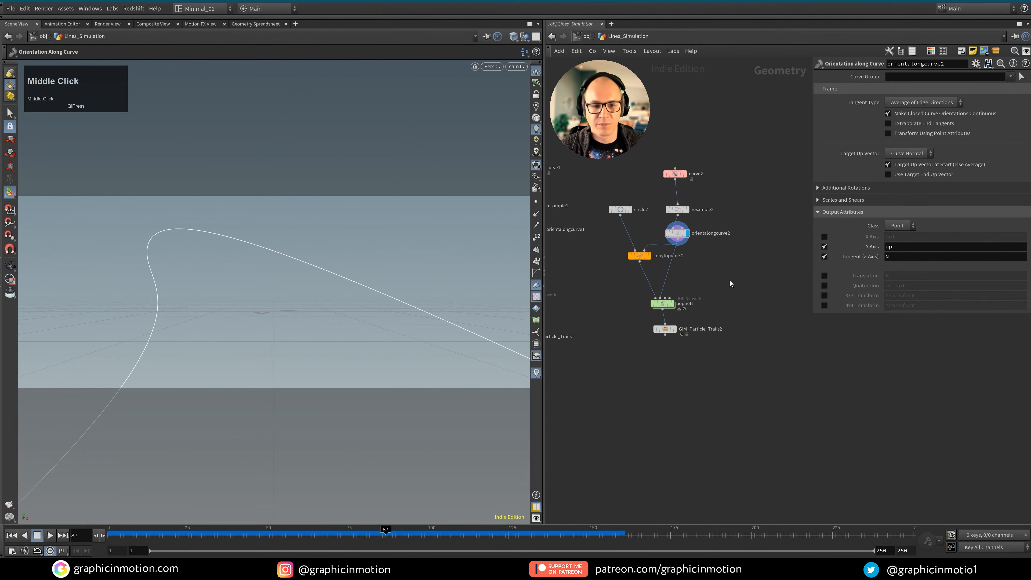
pyautogui.press('Tab')
pyautogui.write('lin')
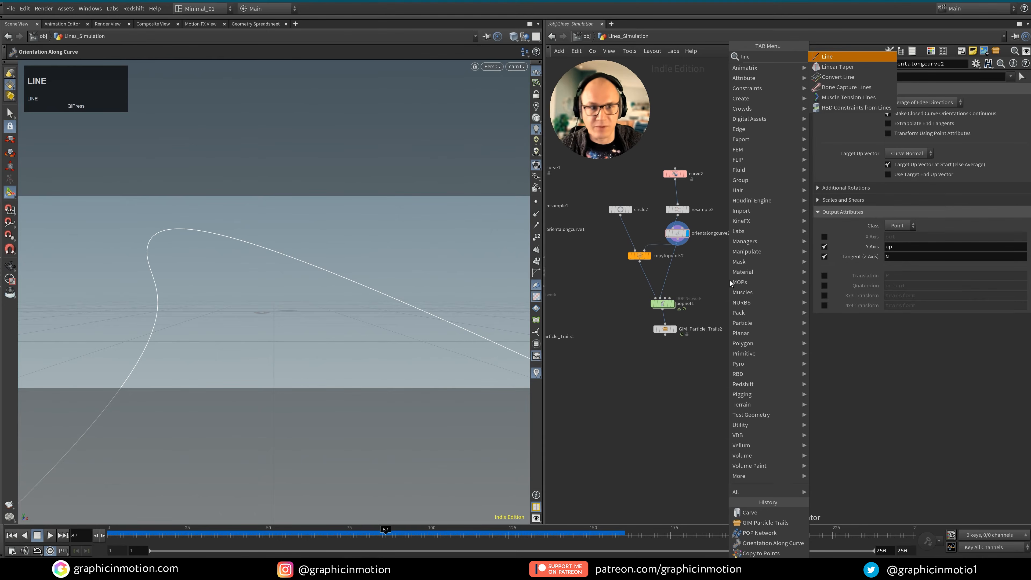
pyautogui.press('Return')
pyautogui.click(756, 278)
pyautogui.moveTo(766, 331); pyautogui.dragTo(717, 369, button='middle')
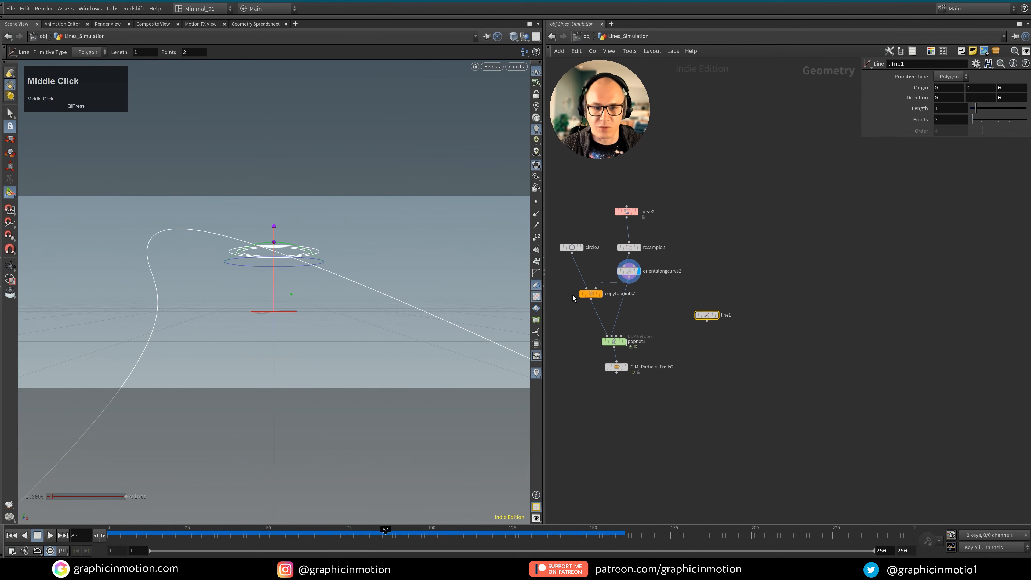
pyautogui.moveTo(709, 316); pyautogui.dragTo(703, 291)
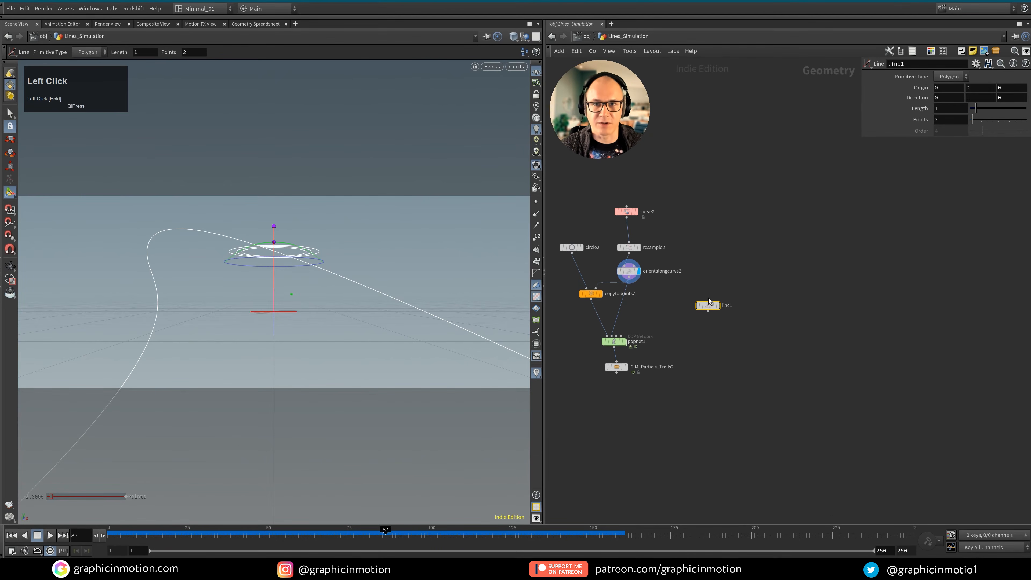
pyautogui.click(718, 306)
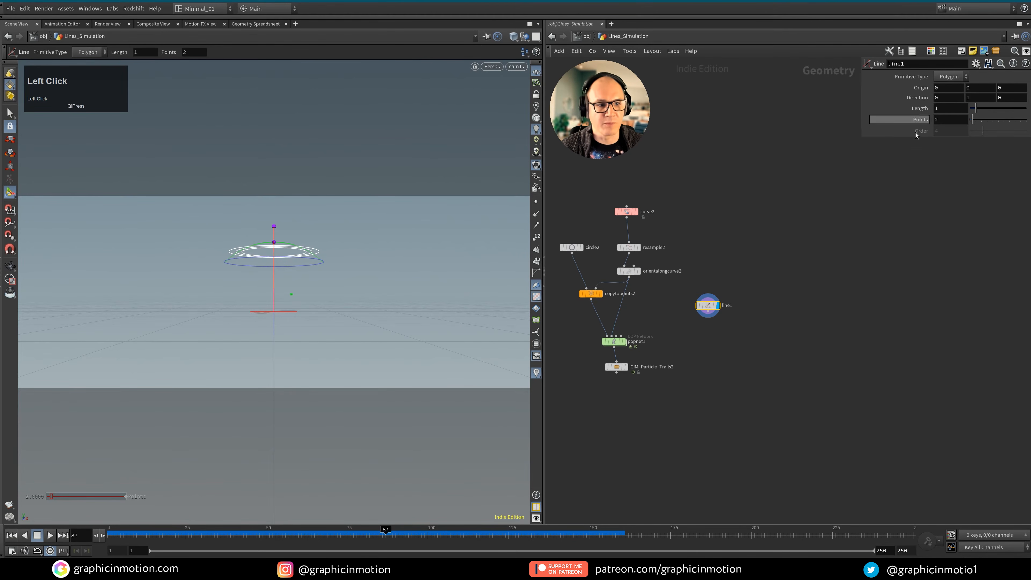
# Set line1's Direction to 0, 0, 1 and check its orientation in the viewport
pyautogui.moveTo(978, 99); pyautogui.dragTo(934, 101)
pyautogui.write('0')
pyautogui.press('Return')
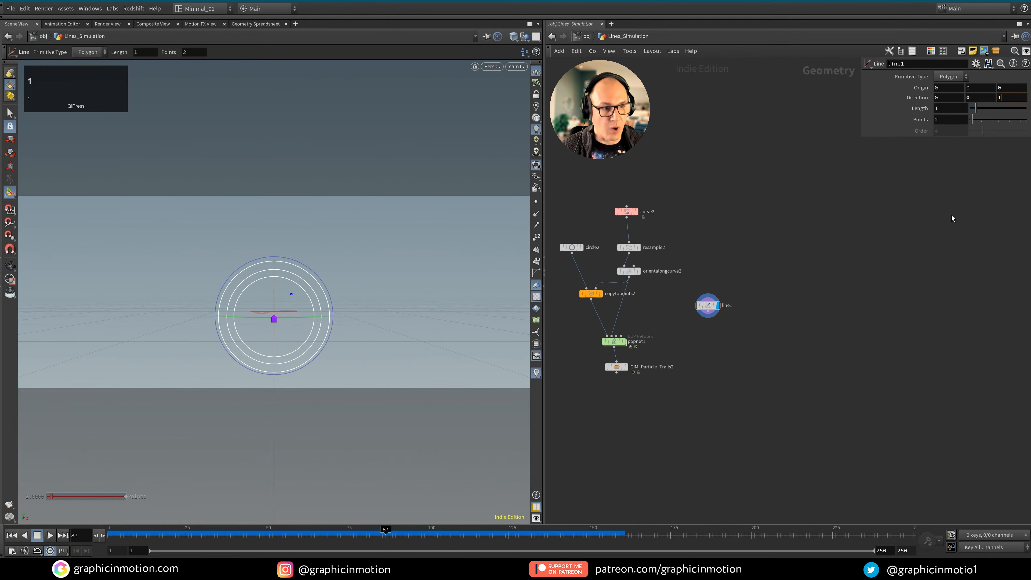
pyautogui.write('1')
pyautogui.press('Return')
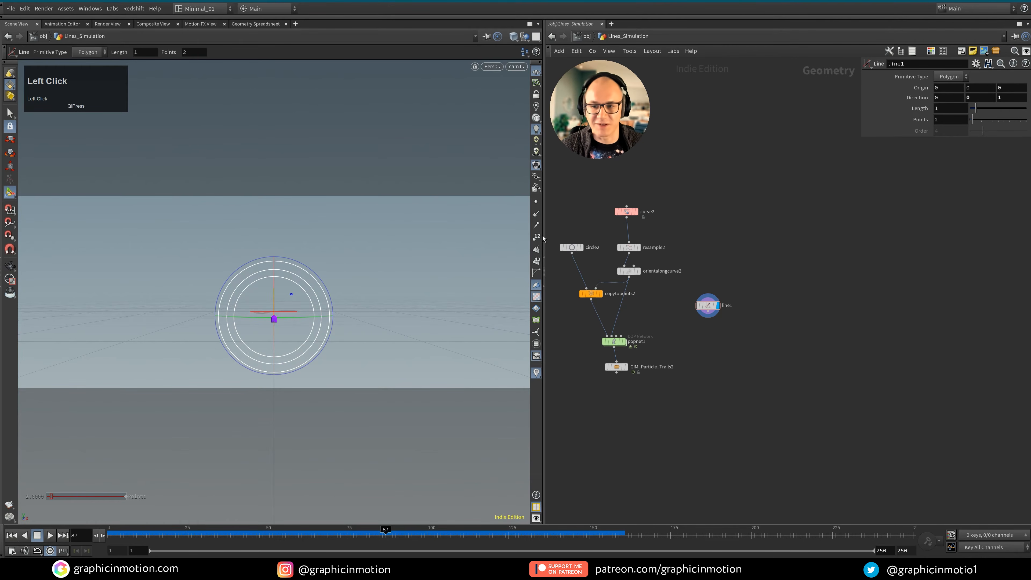
pyautogui.keyDown('alt'); pyautogui.moveTo(318, 289); pyautogui.dragTo(246, 325); pyautogui.keyUp('alt')
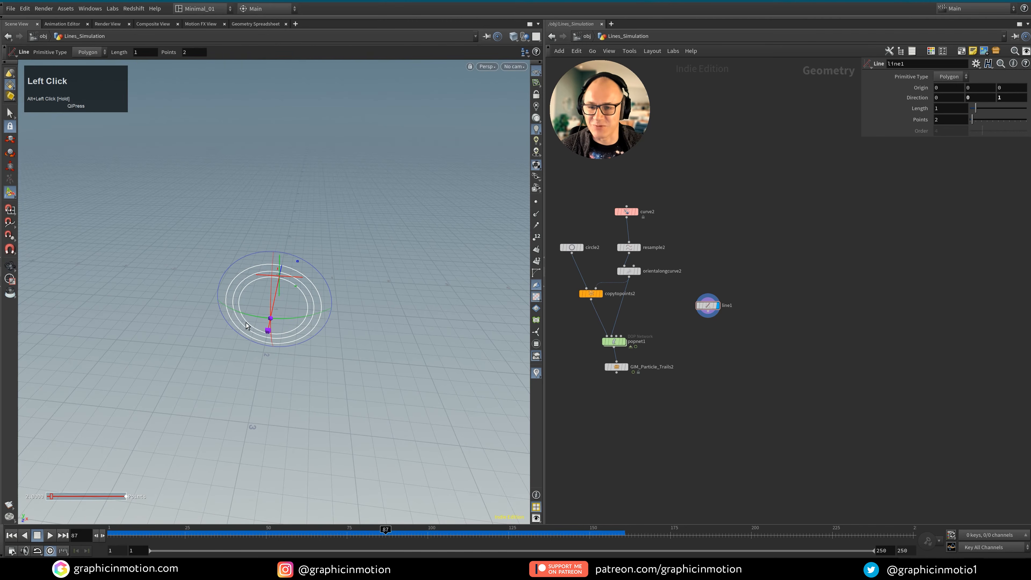
# Add a Sweep node below line1 and connect it to line1's output
pyautogui.moveTo(727, 316); pyautogui.dragTo(743, 288, button='middle')
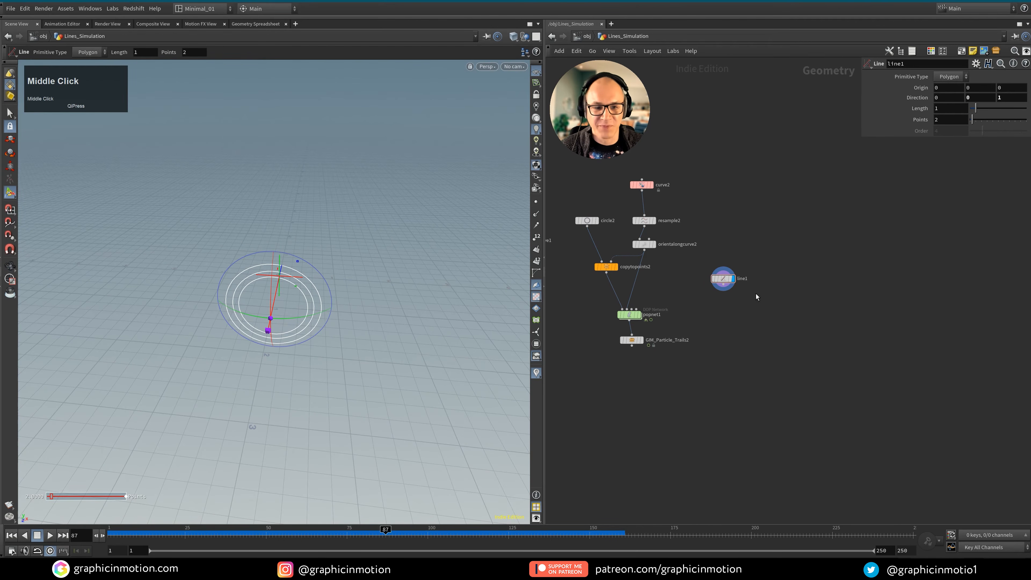
pyautogui.click(732, 316)
pyautogui.press('Tab')
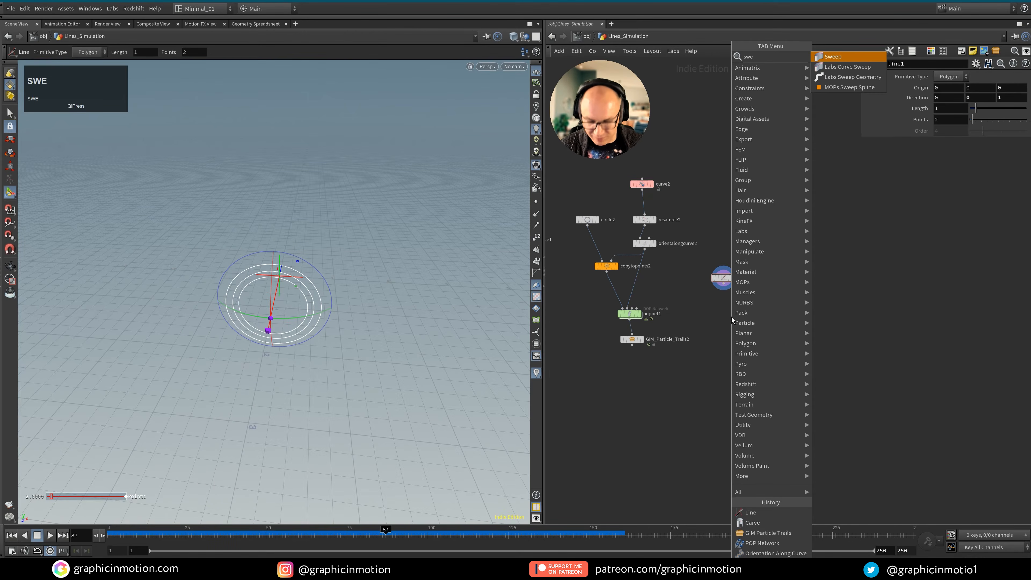
pyautogui.click(808, 109)
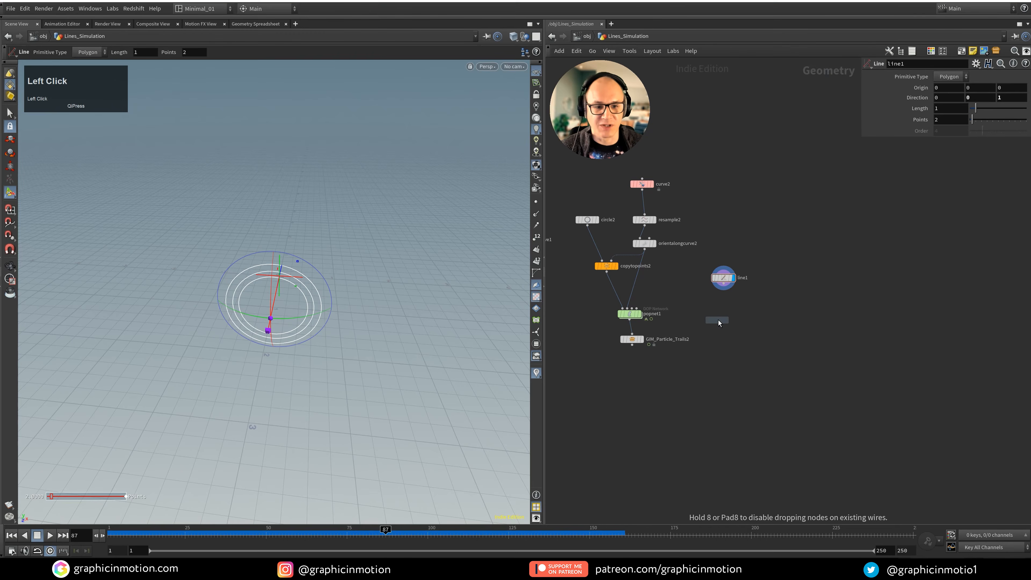
pyautogui.click(720, 318)
pyautogui.moveTo(725, 308)
pyautogui.mouseDown()
pyautogui.moveTo(724, 284)
pyautogui.moveTo(724, 345)
pyautogui.mouseUp()
pyautogui.press('y')
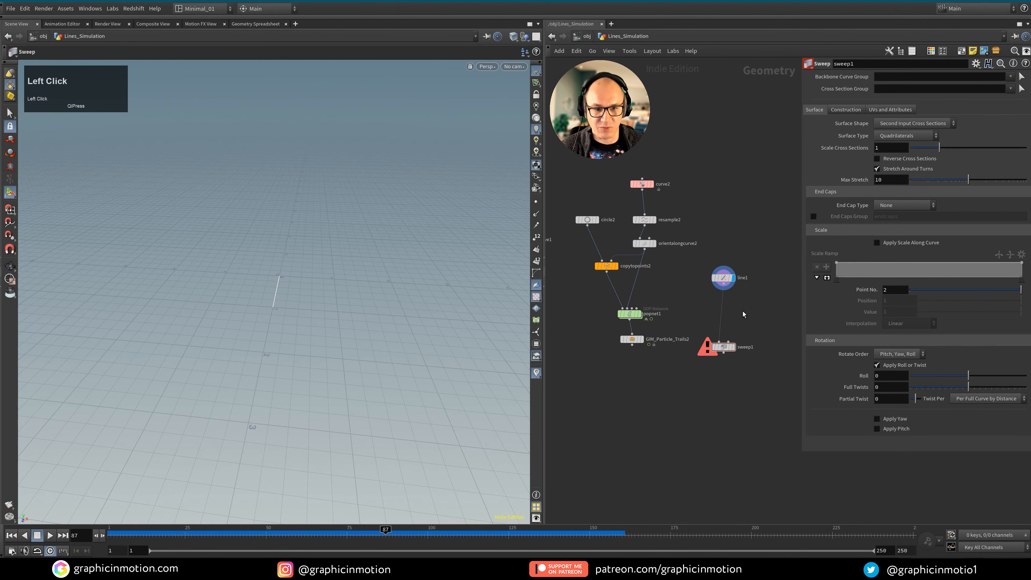
# Add a Resample node for the line1 branch
pyautogui.press('Tab')
pyautogui.write('resa')
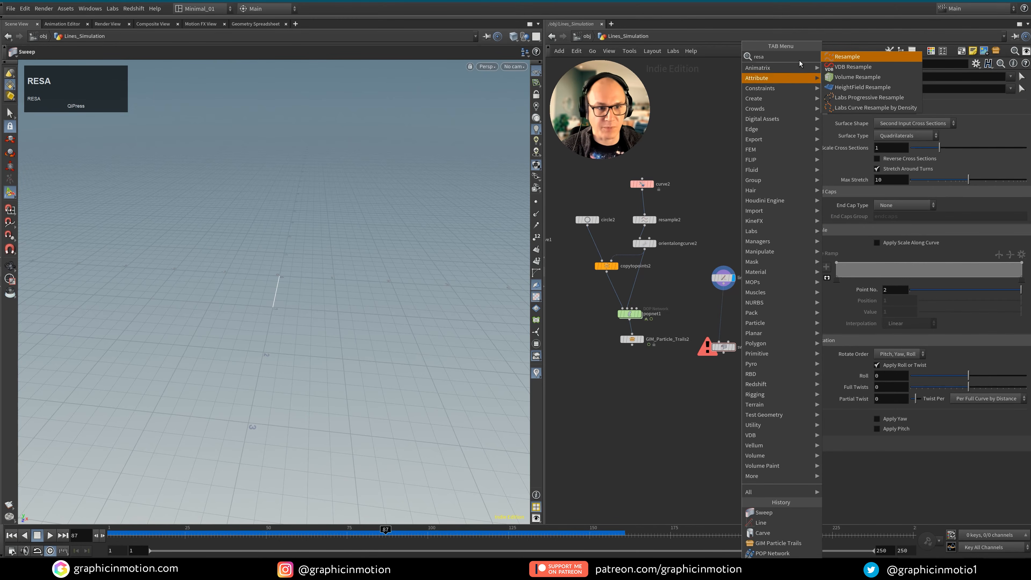
# Insert a Resample node between the line and the sweep, and set its maximum segment length to 0.05
pyautogui.click(847, 57)
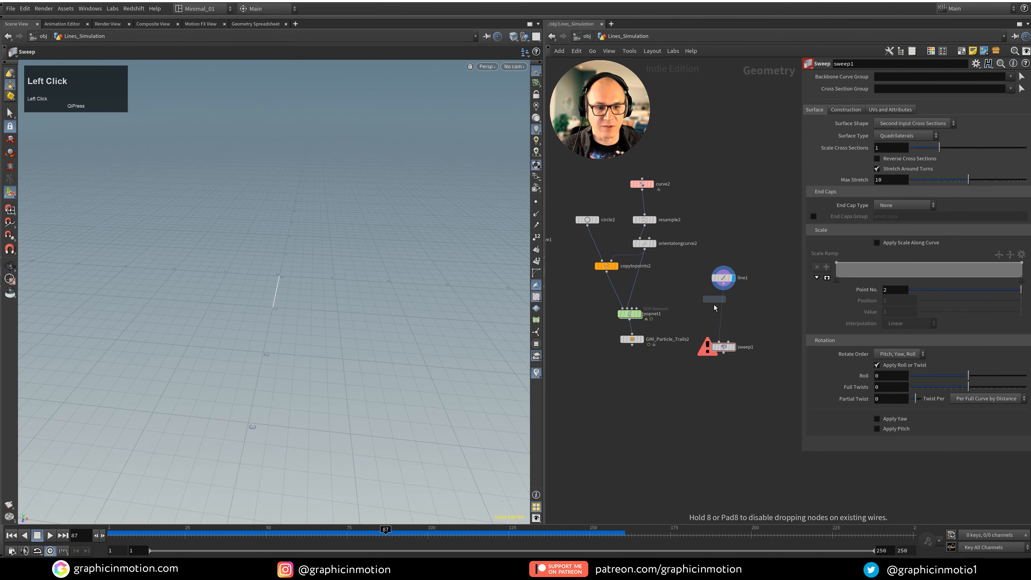
pyautogui.click(723, 303)
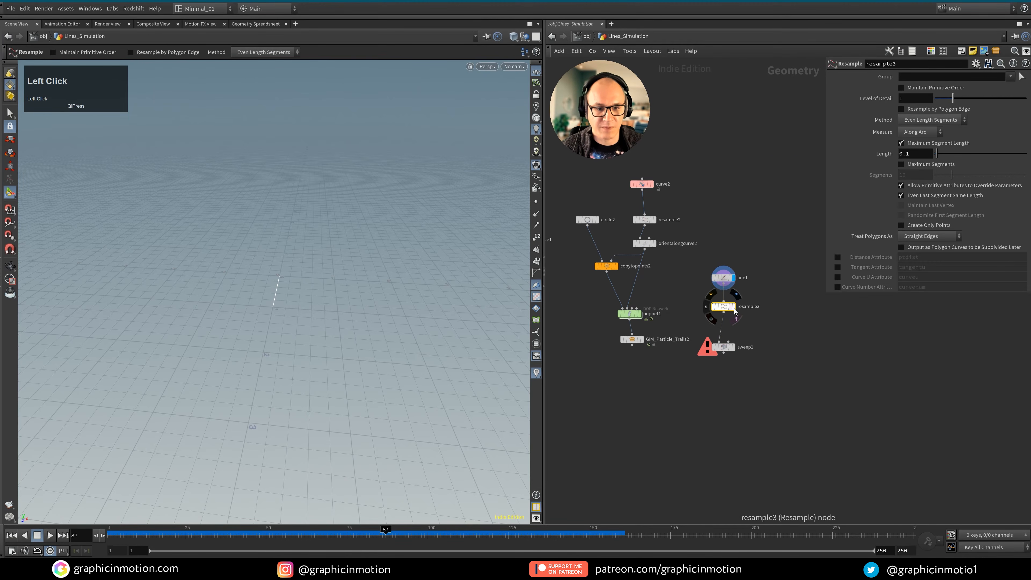
pyautogui.moveTo(722, 309); pyautogui.dragTo(723, 314)
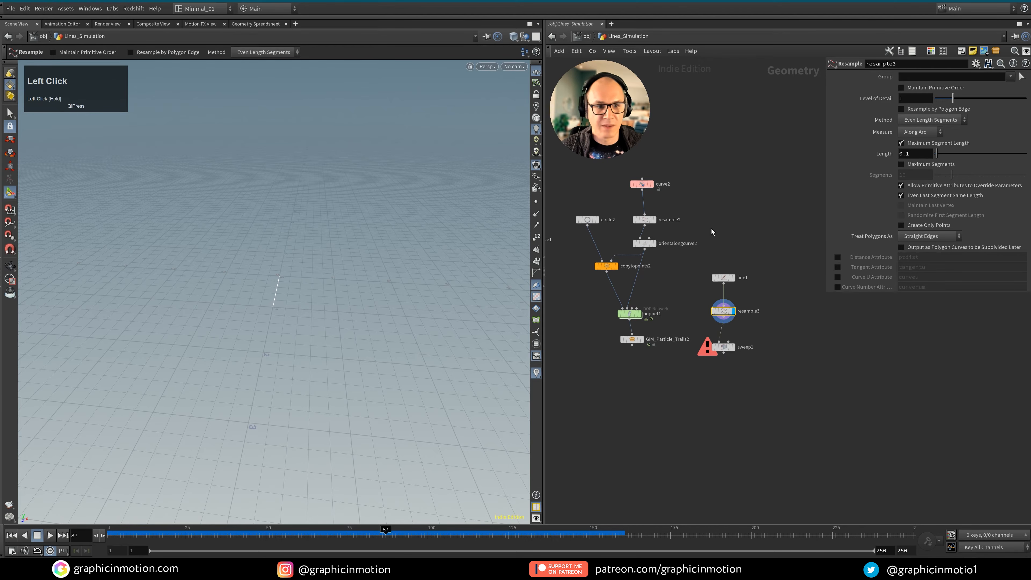
pyautogui.moveTo(266, 285)
pyautogui.keyDown('alt'); pyautogui.mouseDown()
pyautogui.moveTo(205, 281)
pyautogui.moveTo(268, 285)
pyautogui.mouseUp(); pyautogui.keyUp('alt')
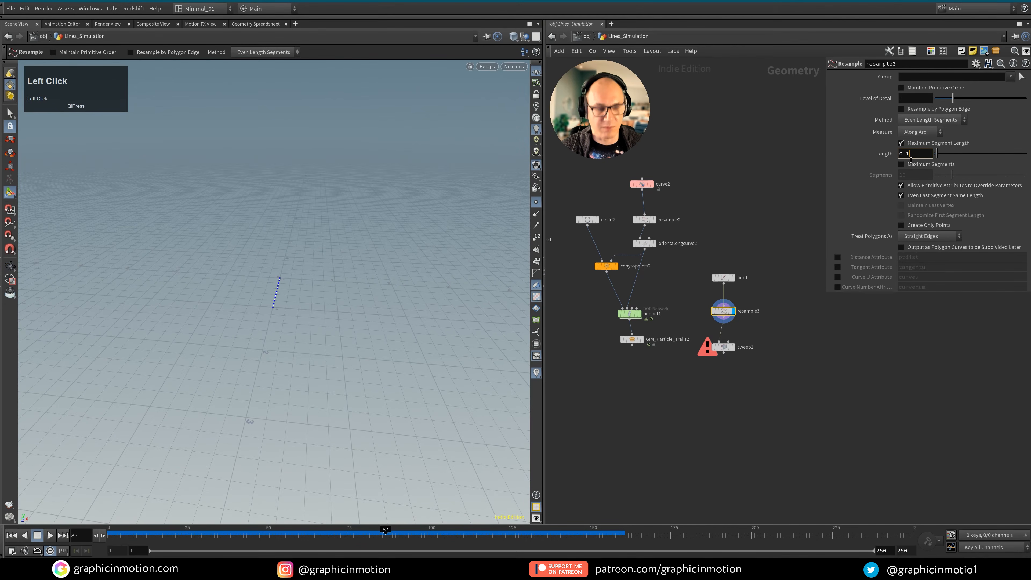
pyautogui.click(746, 373)
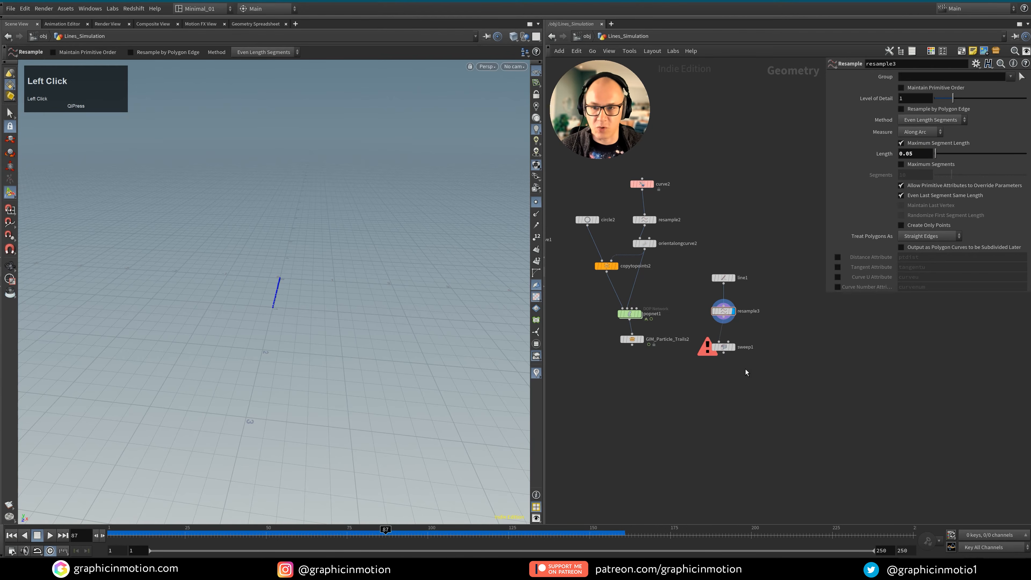
# Display the sweep node and set its surface shape to Round Tube
pyautogui.moveTo(702, 320); pyautogui.dragTo(727, 264, button='middle')
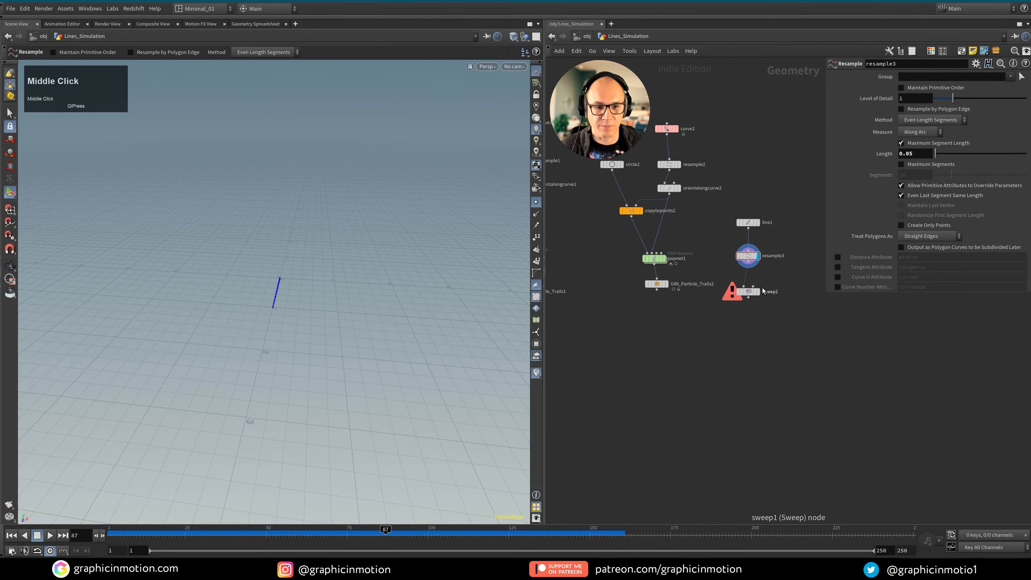
pyautogui.click(752, 293)
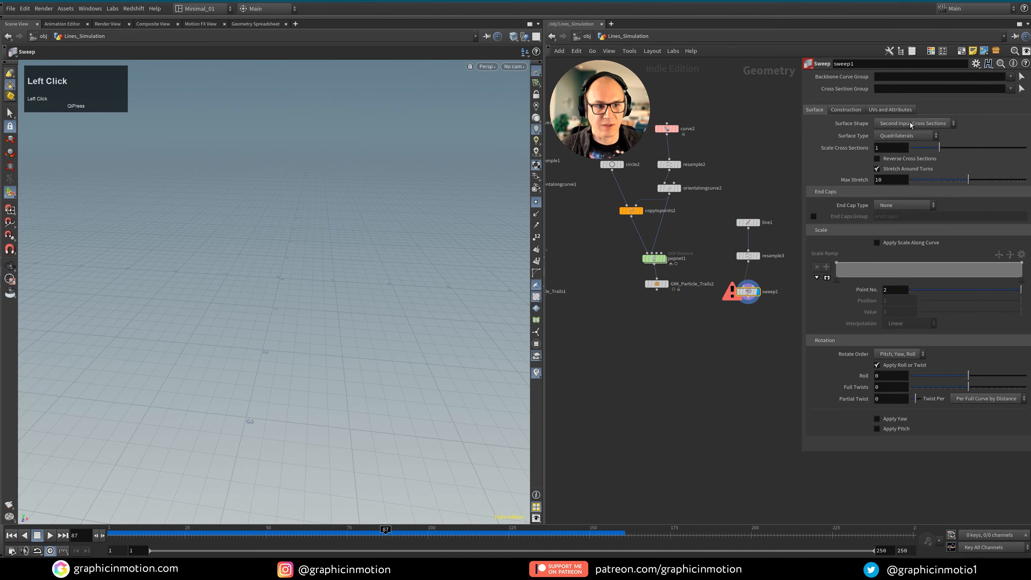
pyautogui.click(911, 123)
pyautogui.click(907, 135)
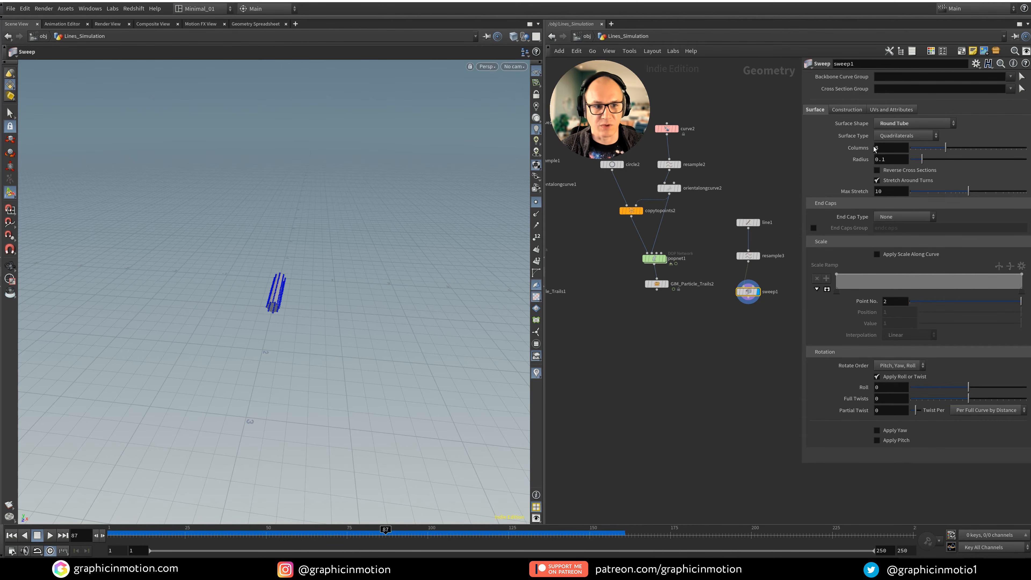
# Show the swept tube shaded with wireframe, without point markers, and examine its segments up close
pyautogui.keyDown('alt'); pyautogui.moveTo(289, 282); pyautogui.dragTo(336, 293); pyautogui.keyUp('alt')
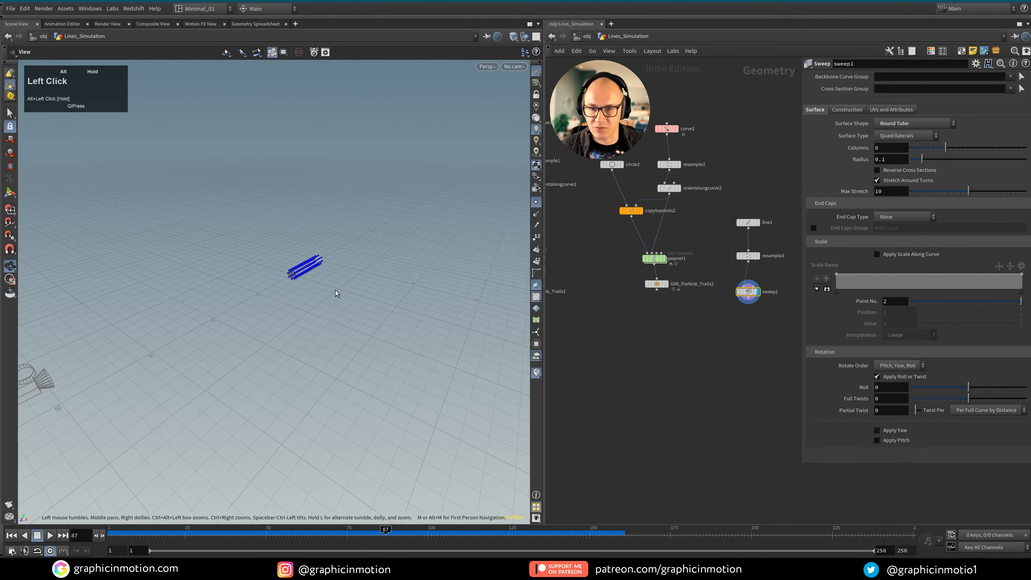
pyautogui.hotkey('shift', 'w')
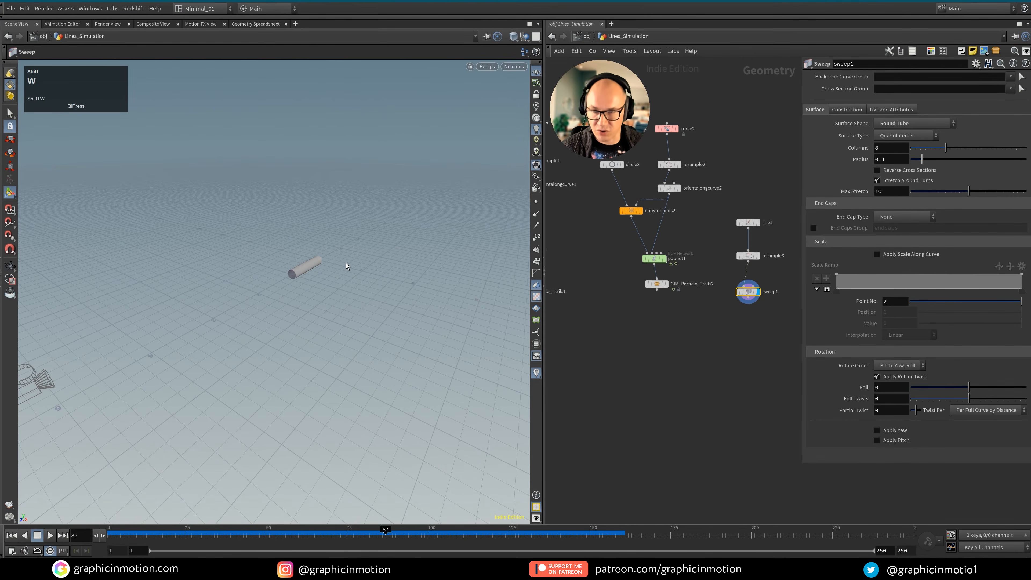
pyautogui.press('alt')
pyautogui.keyDown('alt'); pyautogui.moveTo(308, 266); pyautogui.dragTo(485, 253, button='right'); pyautogui.keyUp('alt')
pyautogui.moveTo(325, 268)
pyautogui.keyDown('alt'); pyautogui.mouseDown()
pyautogui.moveTo(258, 279)
pyautogui.moveTo(317, 281)
pyautogui.mouseUp(); pyautogui.keyUp('alt')
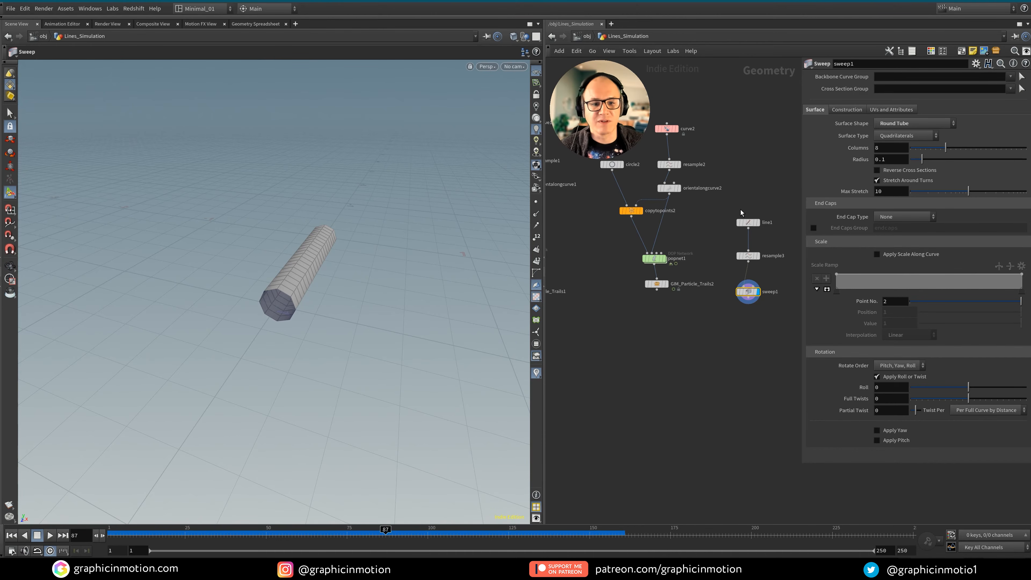
# Add a Path Deform node above the particle network and move the line, resample and sweep nodes up to make room
pyautogui.moveTo(718, 200); pyautogui.dragTo(702, 231, button='middle')
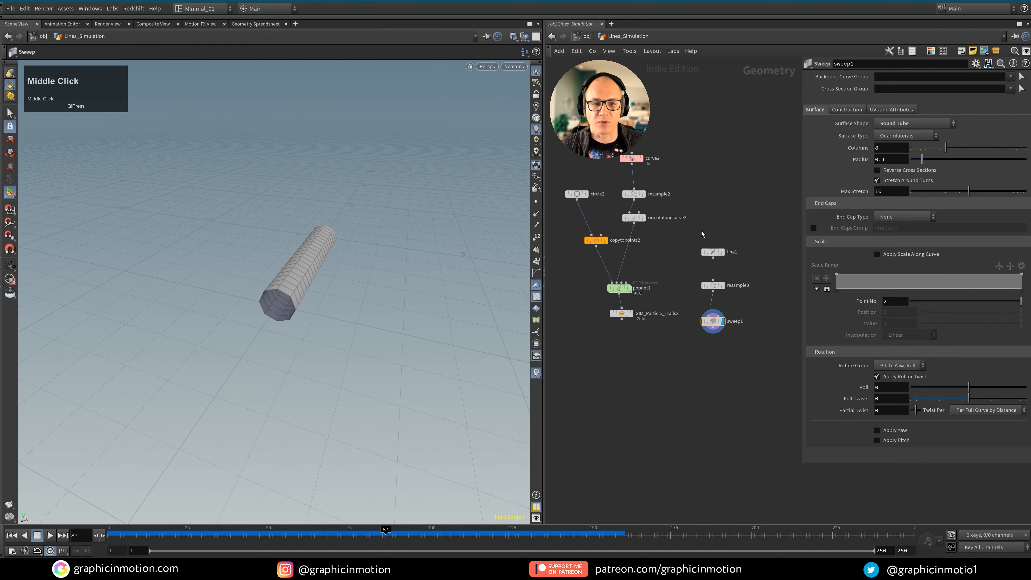
pyautogui.press('Tab')
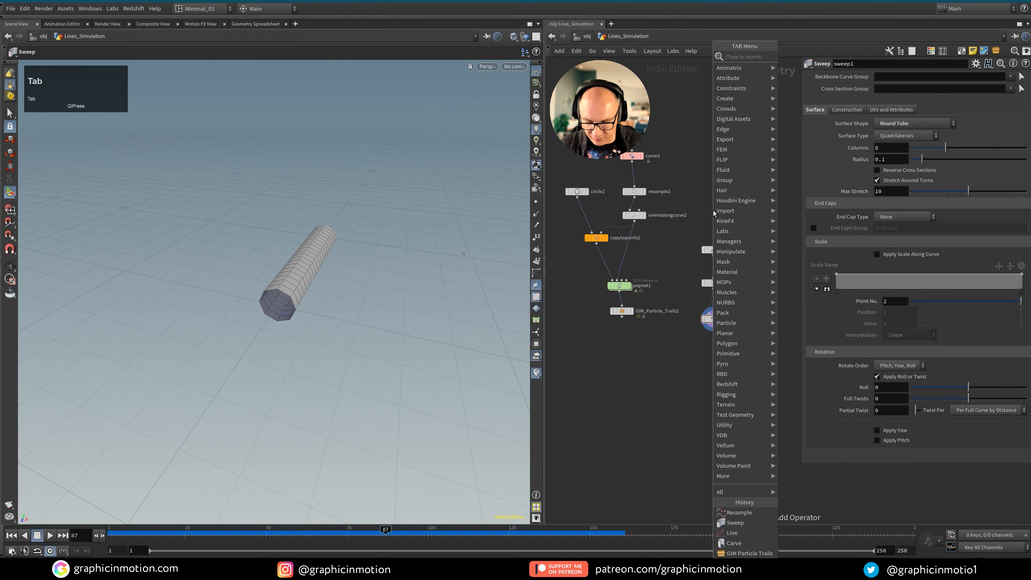
pyautogui.write('path de')
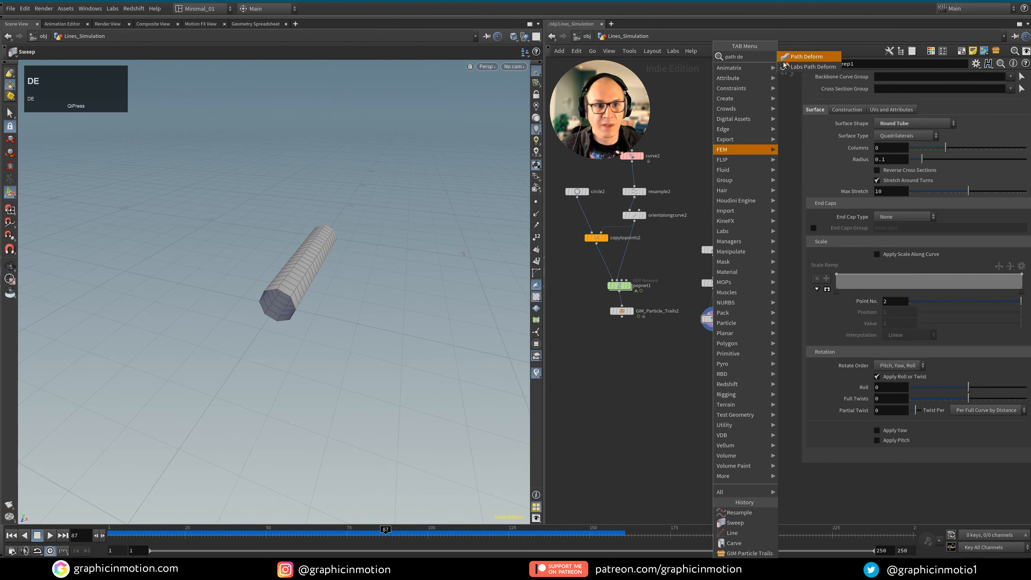
pyautogui.click(806, 56)
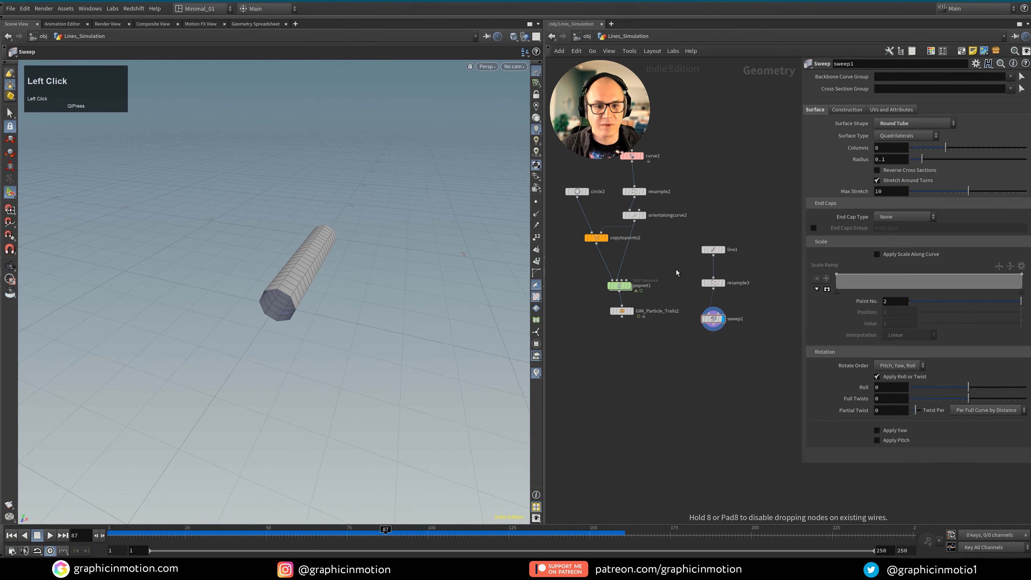
pyautogui.click(670, 252)
pyautogui.moveTo(745, 221); pyautogui.dragTo(713, 354)
pyautogui.moveTo(717, 249); pyautogui.dragTo(729, 149)
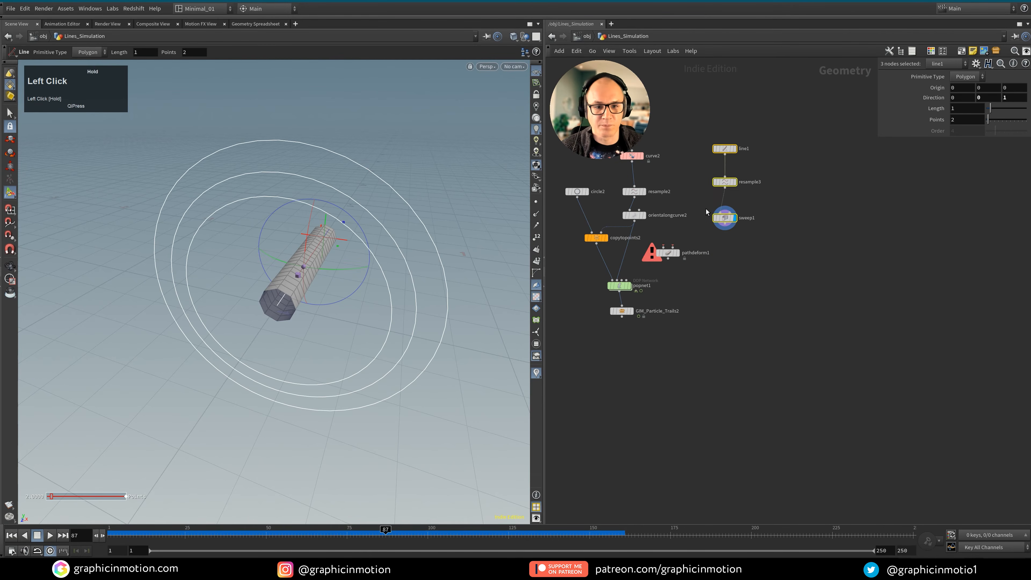
# Connect the sweep and the orientalongcurve2 spine curve to the Path Deform node, and display it with its parameters open
pyautogui.click(725, 226)
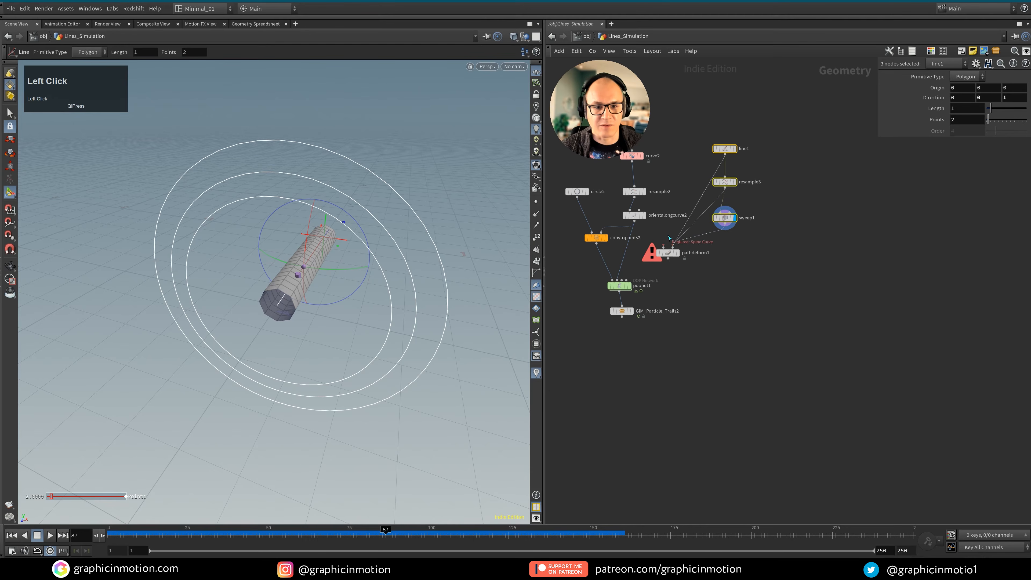
pyautogui.click(746, 254)
pyautogui.moveTo(725, 226); pyautogui.dragTo(675, 251)
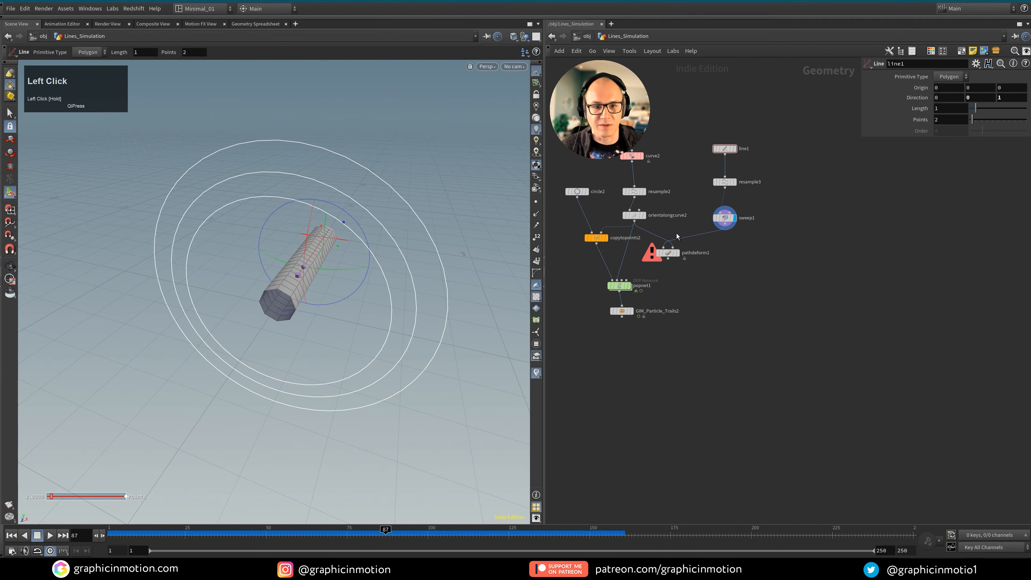
pyautogui.moveTo(677, 255)
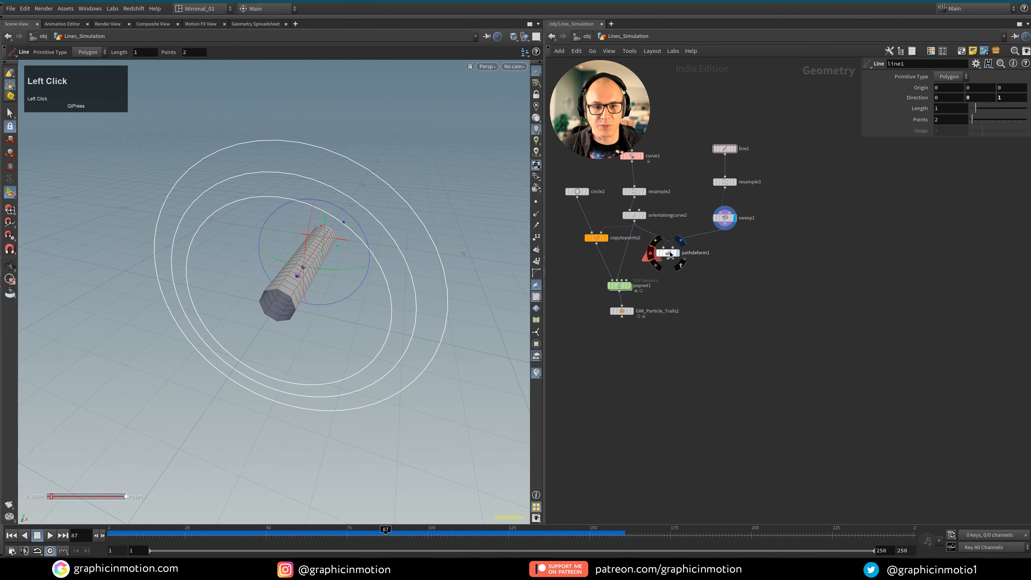
pyautogui.click(671, 254)
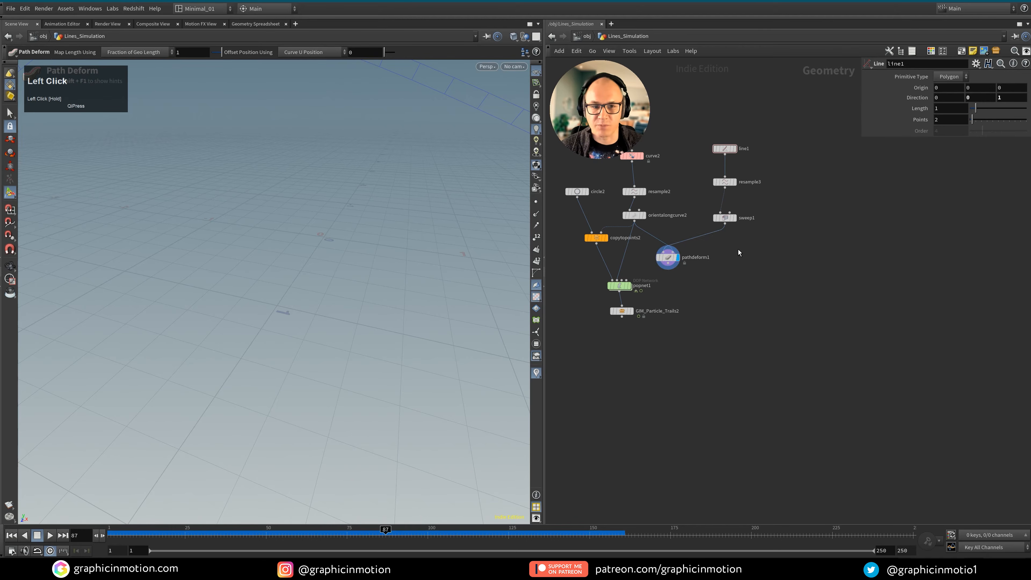
pyautogui.click(668, 257)
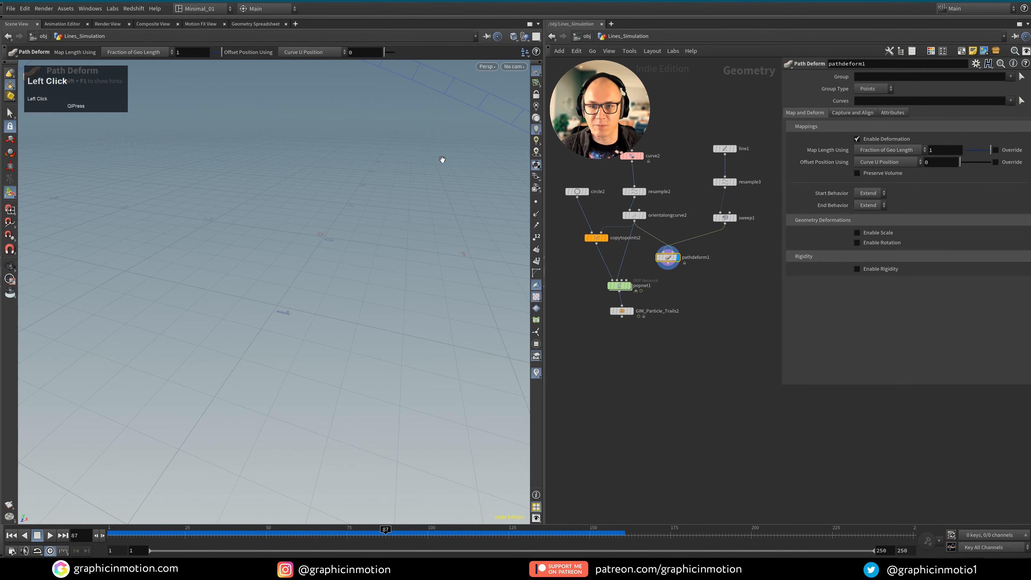
# Slide the tube along the curve by setting the Path Deform's Curve U Position offset to about 0.553
pyautogui.keyDown('alt'); pyautogui.moveTo(442, 159); pyautogui.dragTo(295, 187, button='right'); pyautogui.keyUp('alt')
pyautogui.keyDown('alt'); pyautogui.moveTo(312, 272); pyautogui.dragTo(370, 207, button='middle'); pyautogui.keyUp('alt')
pyautogui.keyDown('alt'); pyautogui.moveTo(280, 250); pyautogui.dragTo(184, 362, button='right'); pyautogui.keyUp('alt')
pyautogui.keyDown('alt'); pyautogui.moveTo(158, 398); pyautogui.dragTo(302, 322, button='middle'); pyautogui.keyUp('alt')
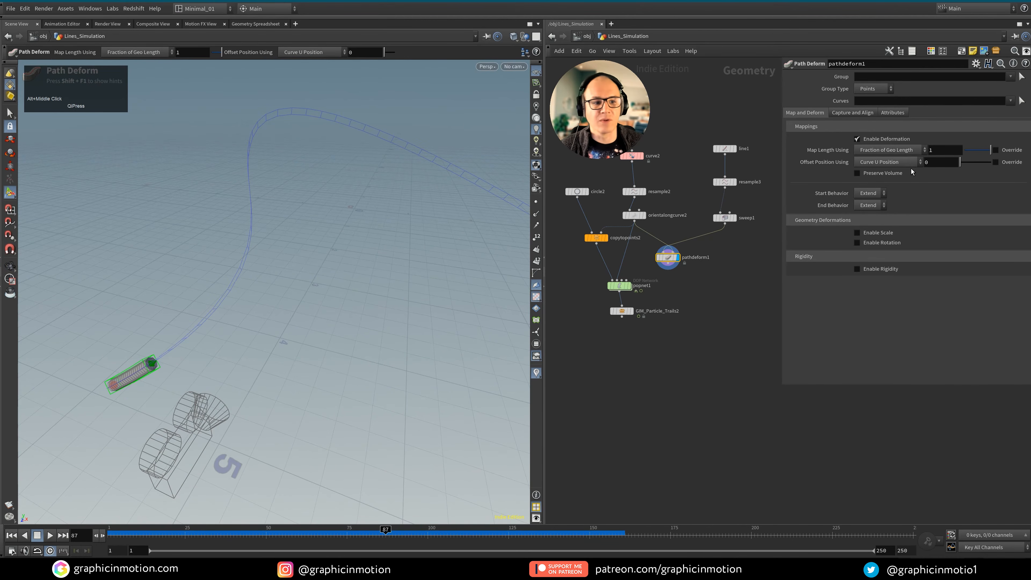
pyautogui.moveTo(961, 162)
pyautogui.mouseDown()
pyautogui.moveTo(991, 167)
pyautogui.moveTo(977, 163)
pyautogui.mouseUp()
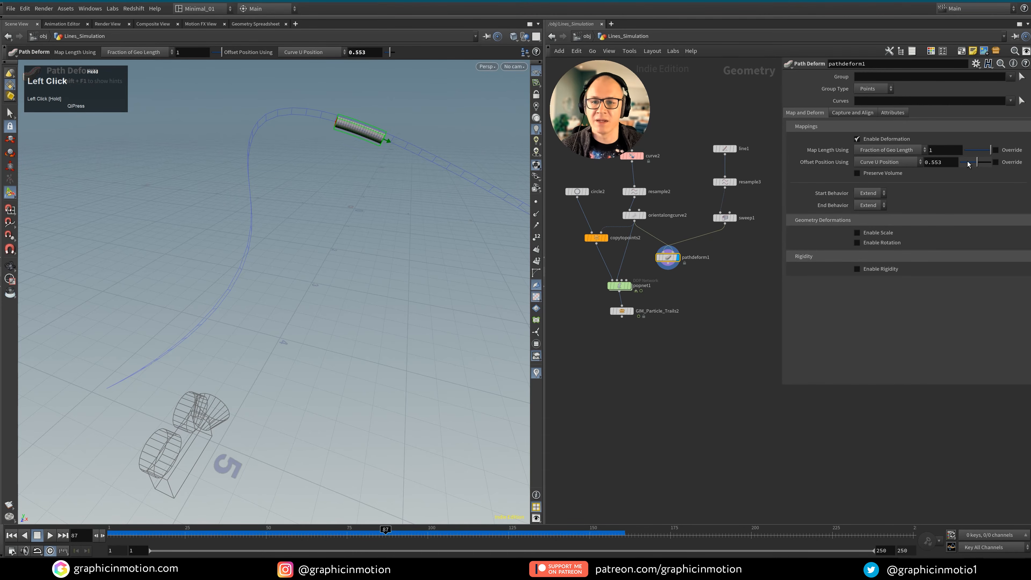
# Display the particle trails with the Path Deform as a template overlay, and shift its position offset to about 0.544
pyautogui.click(632, 312)
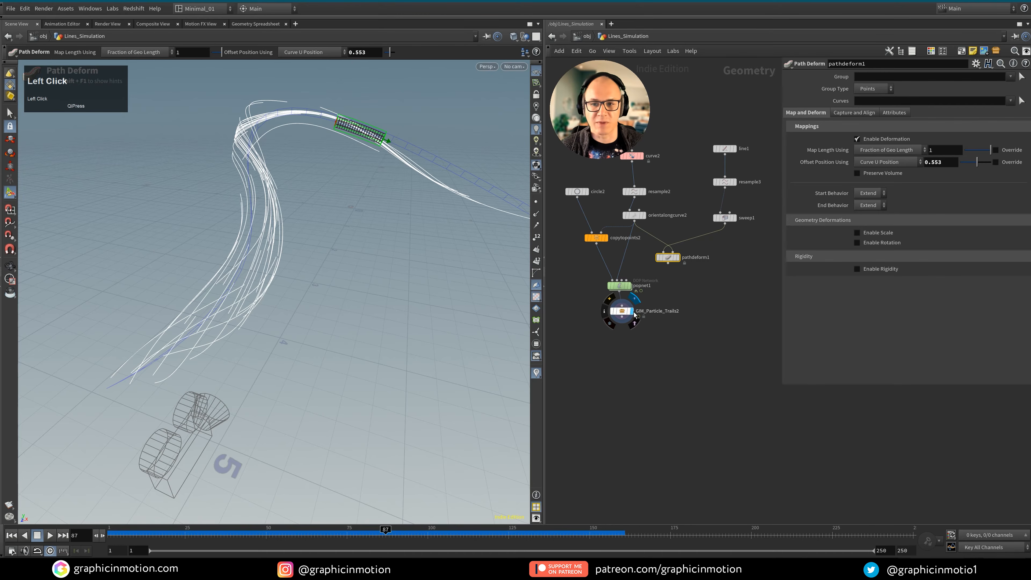
pyautogui.click(676, 263)
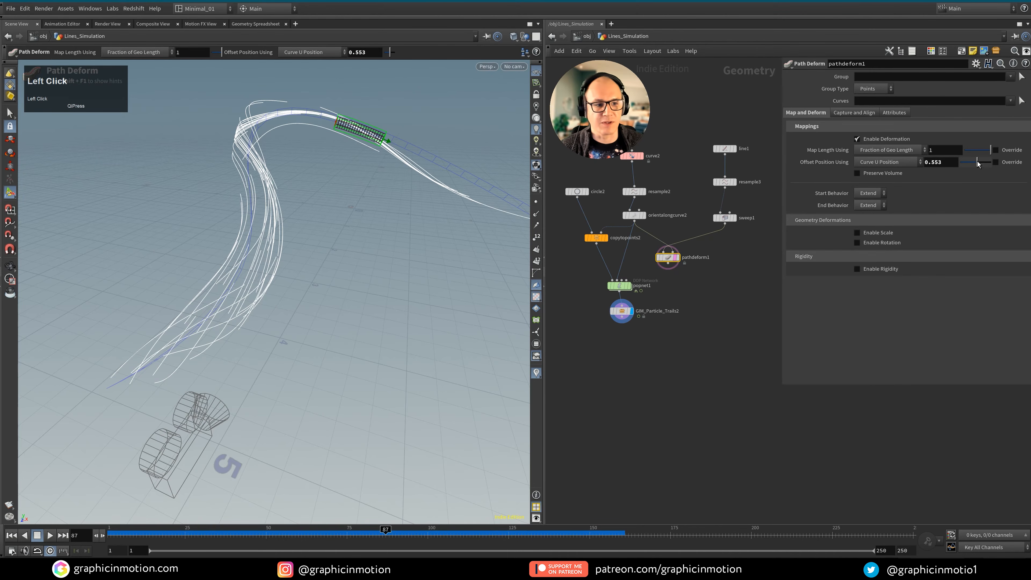
pyautogui.moveTo(977, 162); pyautogui.dragTo(976, 161)
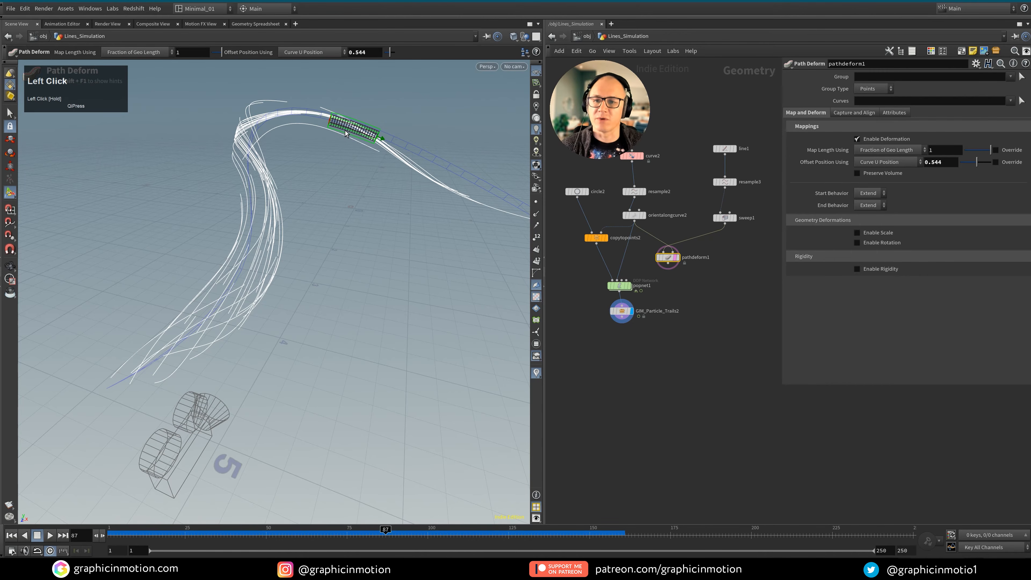
# Set the length of the source line to 10 and check the lengthened tube against the particle trails
pyautogui.click(722, 150)
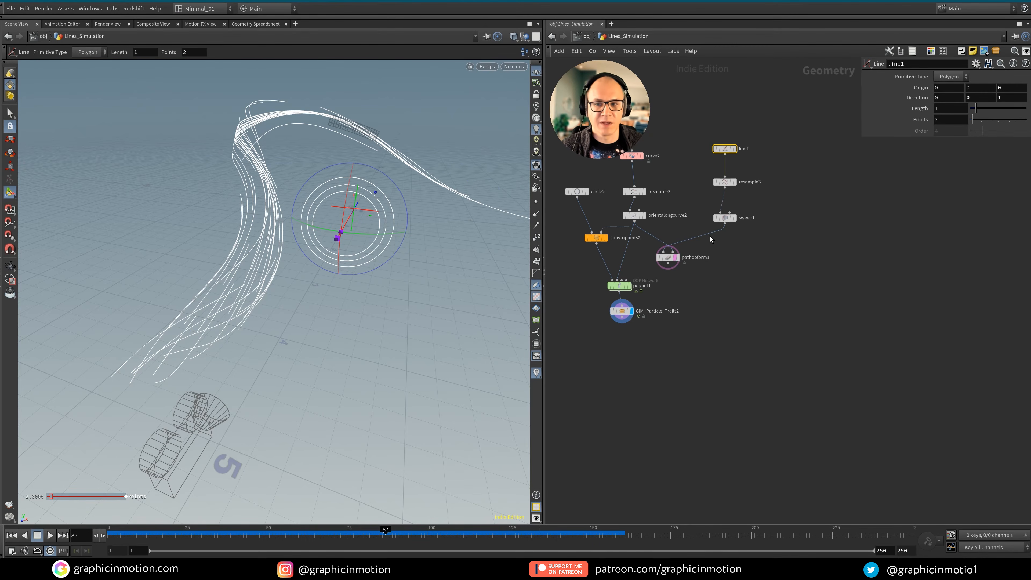
pyautogui.click(897, 107)
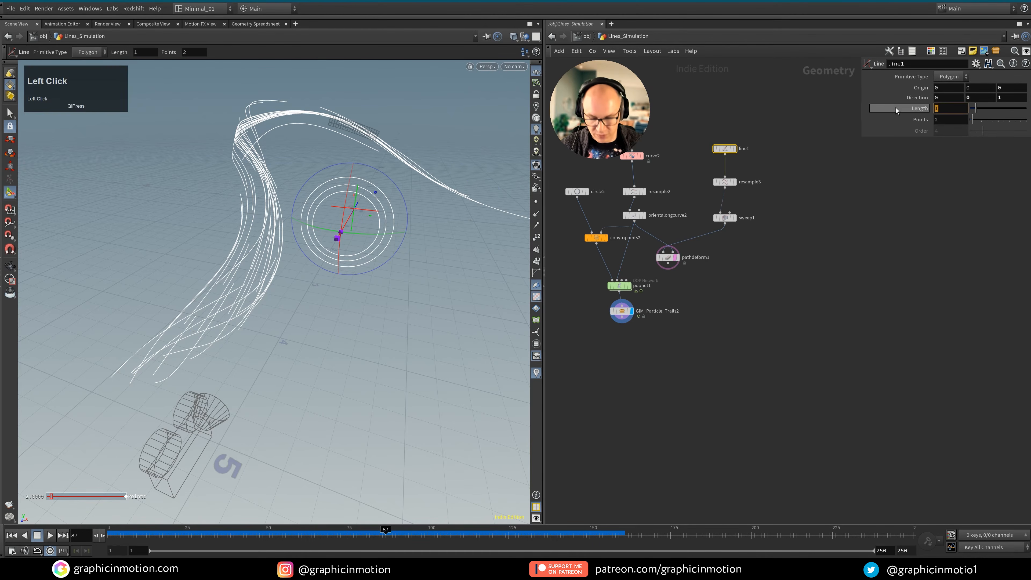
pyautogui.write('10')
pyautogui.press('Return')
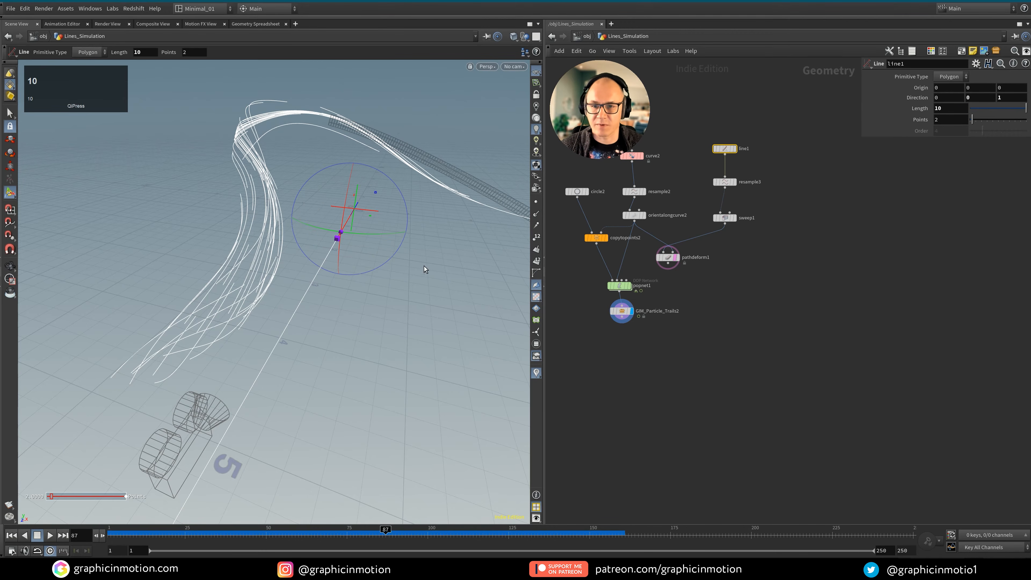
pyautogui.keyDown('alt'); pyautogui.moveTo(424, 266); pyautogui.dragTo(400, 251, button='right'); pyautogui.keyUp('alt')
pyautogui.keyDown('alt'); pyautogui.moveTo(399, 251); pyautogui.dragTo(250, 235, button='middle'); pyautogui.keyUp('alt')
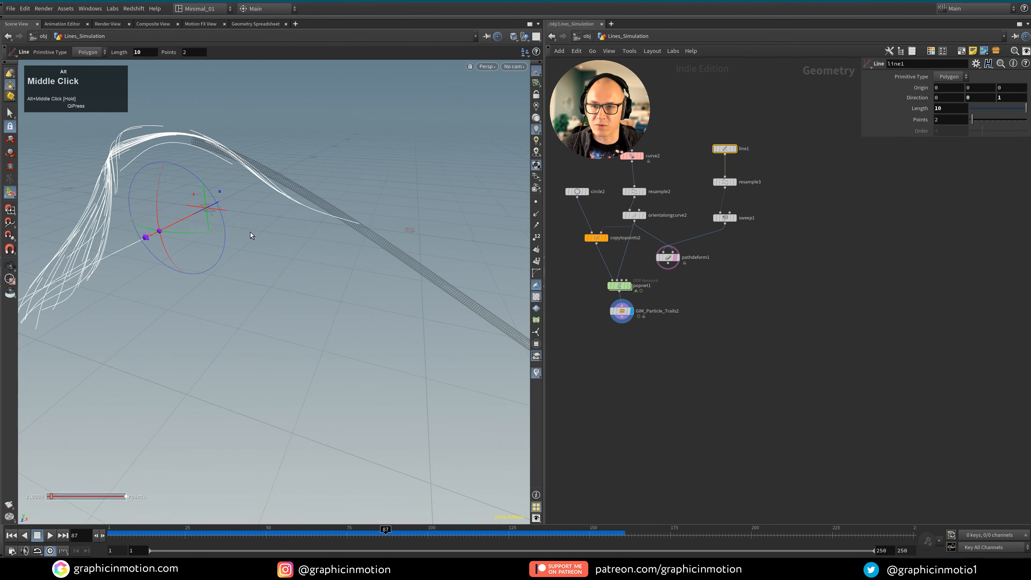
pyautogui.keyDown('alt'); pyautogui.moveTo(251, 235); pyautogui.dragTo(173, 247, button='right'); pyautogui.keyUp('alt')
pyautogui.keyDown('alt'); pyautogui.moveTo(173, 248); pyautogui.dragTo(199, 252, button='middle'); pyautogui.keyUp('alt')
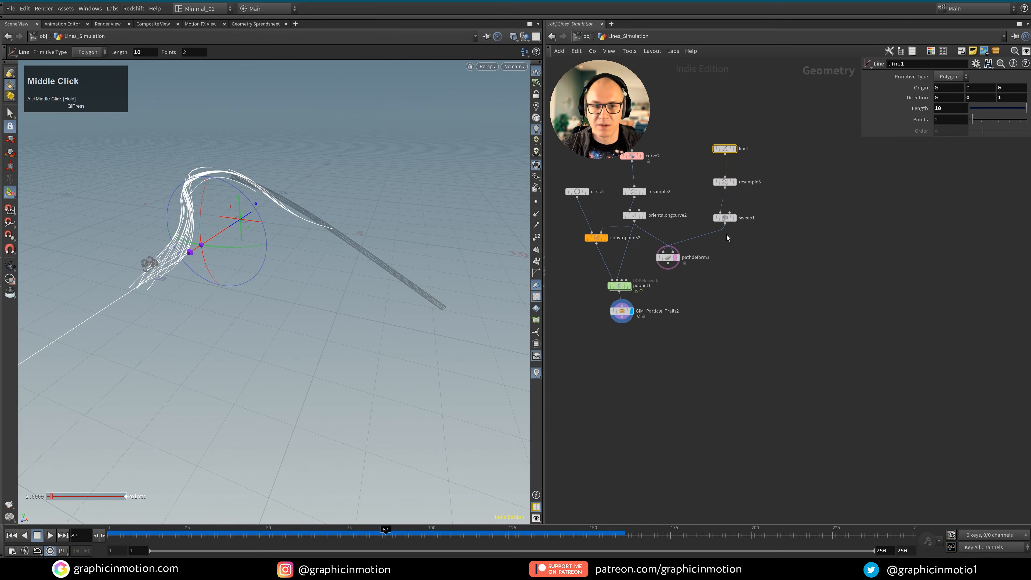
# Set the Path Deform's Curve U Position offset to about 0.237 so the long tube sits further back along the trails
pyautogui.click(669, 257)
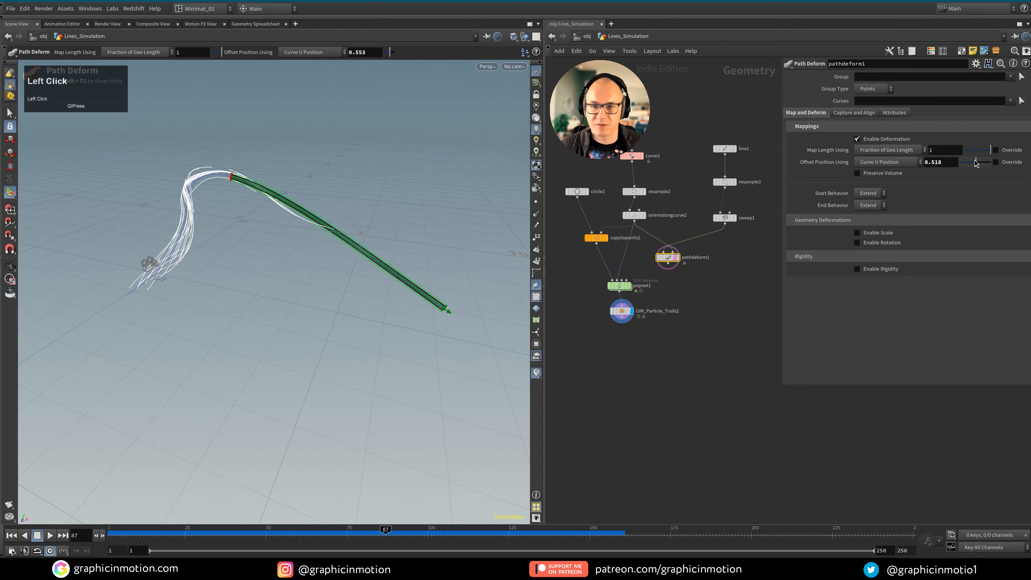
pyautogui.moveTo(975, 163); pyautogui.dragTo(969, 161)
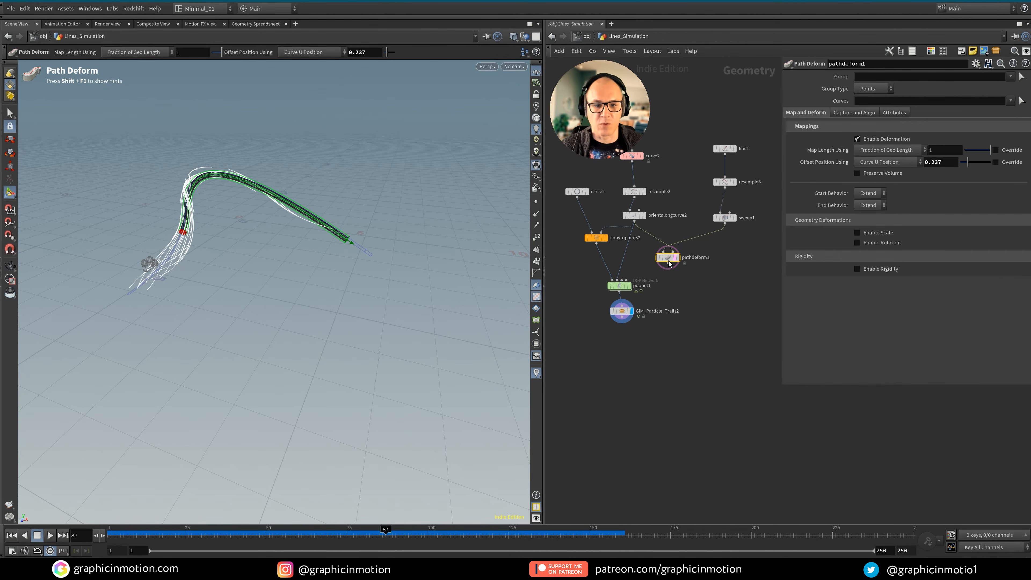
# Enable Apply Scale Along Curve on the sweep node
pyautogui.click(726, 219)
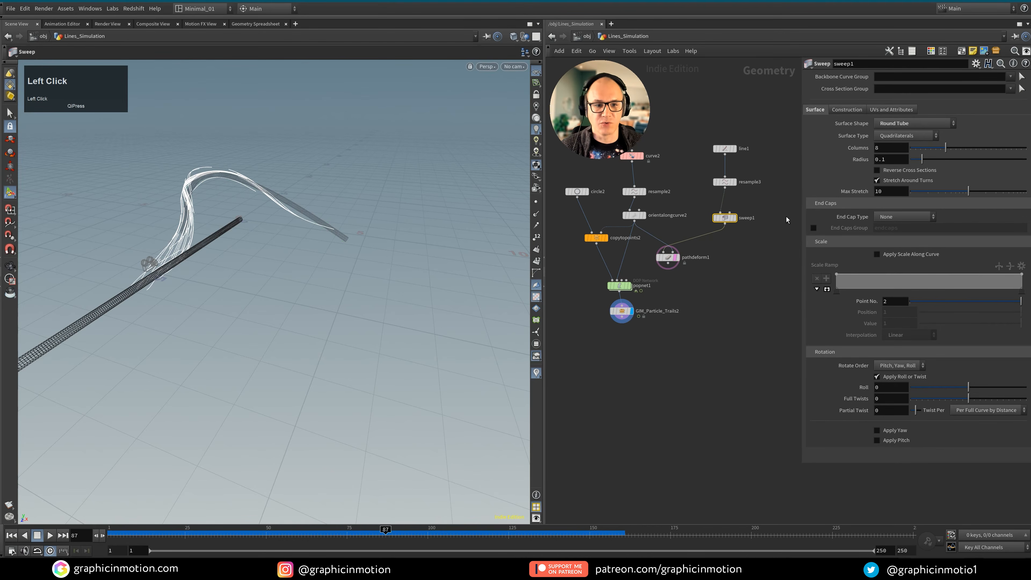
pyautogui.click(878, 254)
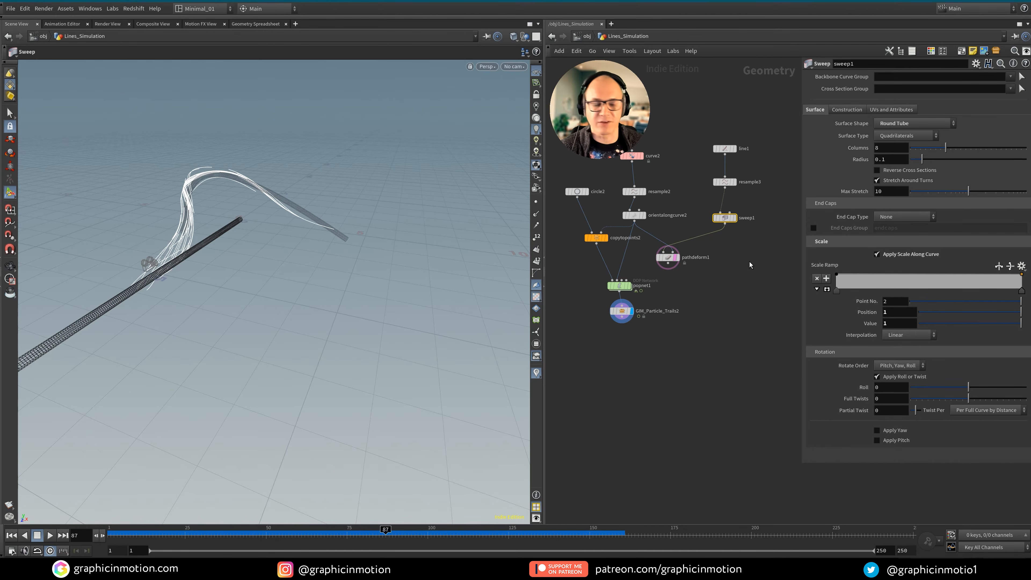
# Shape the sweep's scale ramp to taper both ends, with full-value points at about 0.14 and 0.54 and an end value of 0
pyautogui.moveTo(838, 275); pyautogui.dragTo(864, 274)
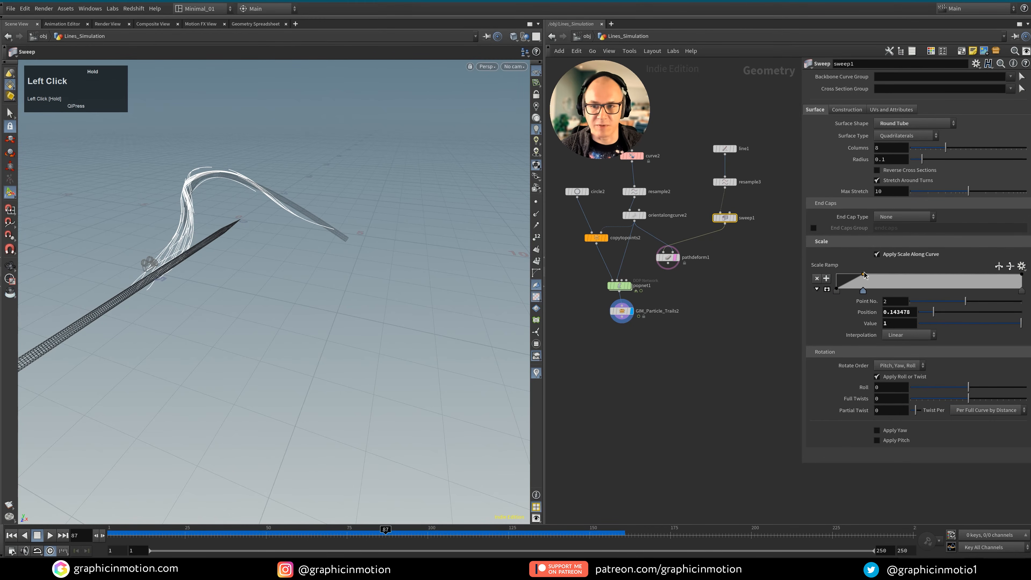
pyautogui.click(938, 275)
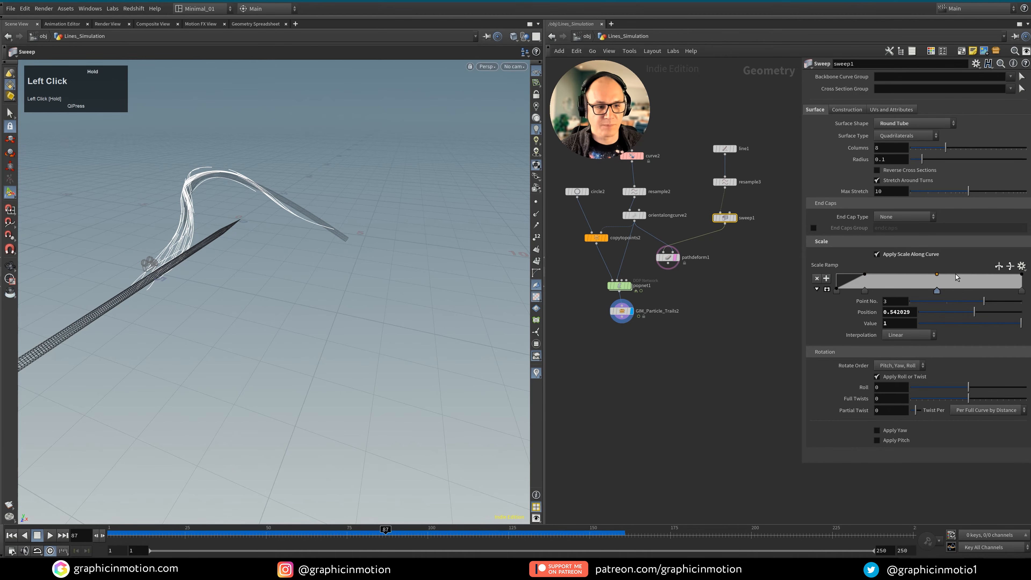
pyautogui.moveTo(1023, 275); pyautogui.dragTo(1022, 291)
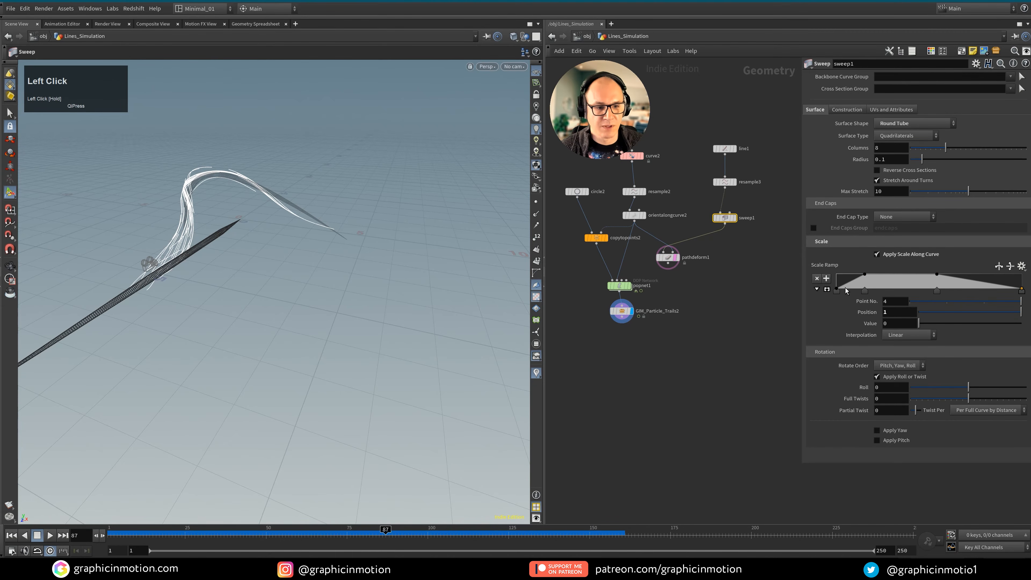
# Set the interpolation of all four scale ramp points to Monotone Cubic
pyautogui.keyDown('shift'); pyautogui.click(865, 292); pyautogui.keyUp('shift')
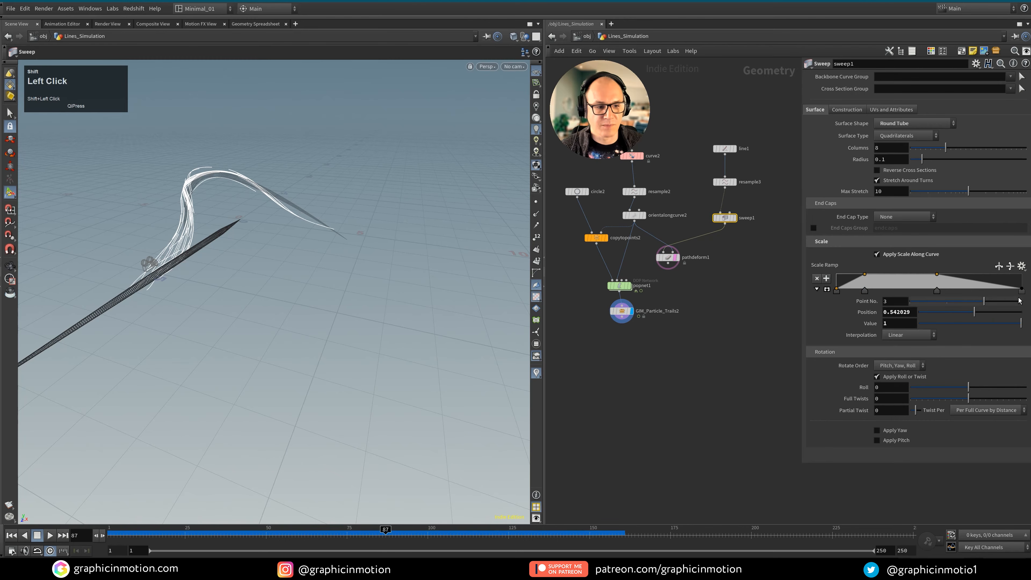
pyautogui.click(1021, 291)
pyautogui.rightClick(936, 291)
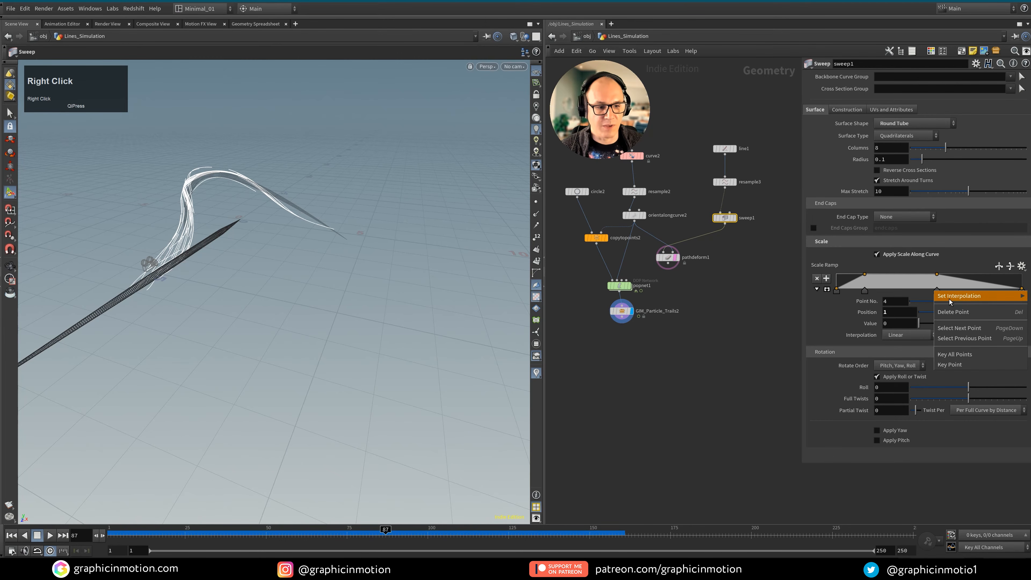
pyautogui.moveTo(949, 299)
pyautogui.rightClick(836, 291)
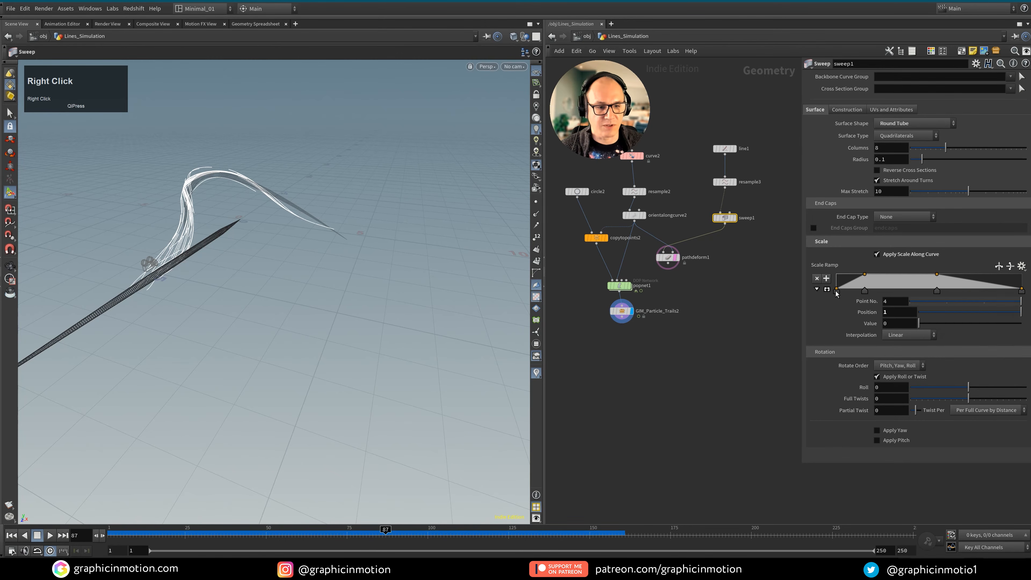
pyautogui.moveTo(852, 296)
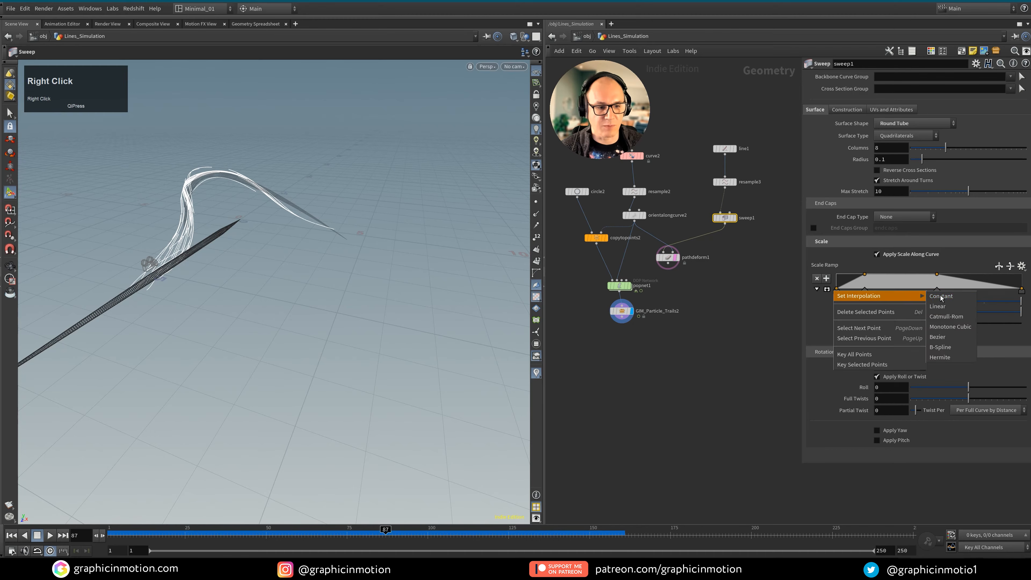
pyautogui.click(945, 328)
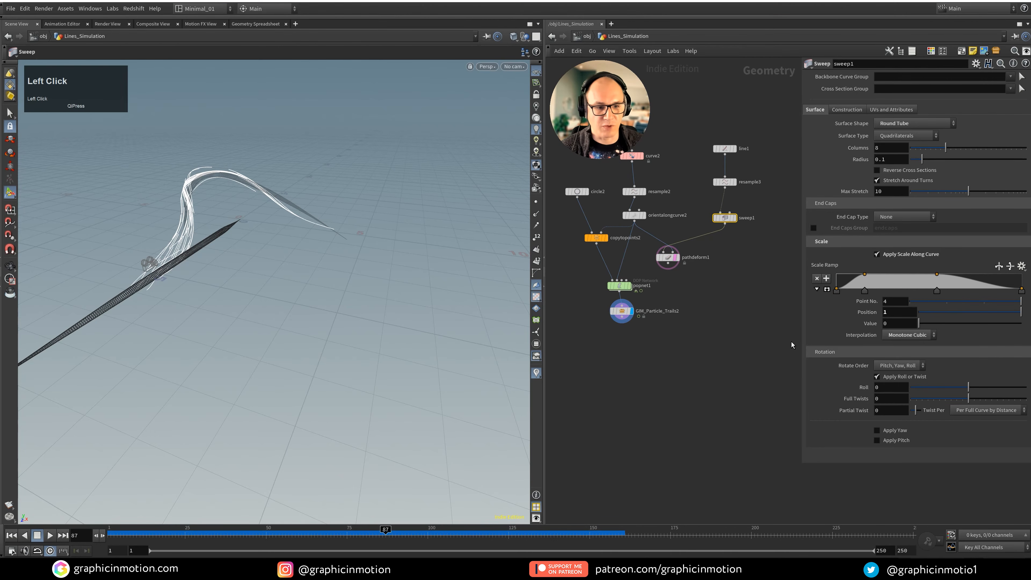
# Display the Path Deform result and set the sweep's radius to 0.01
pyautogui.click(765, 344)
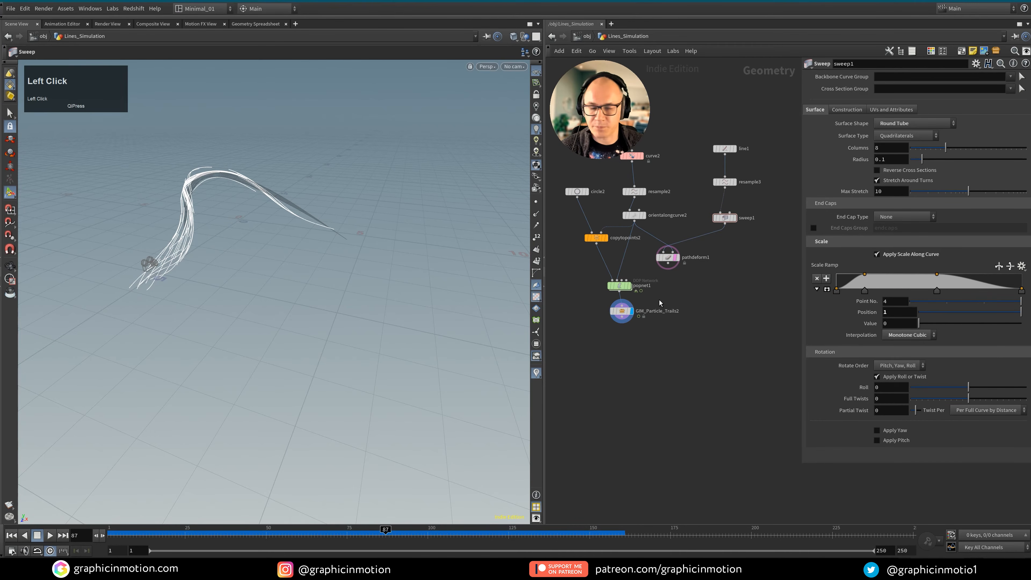
pyautogui.click(676, 259)
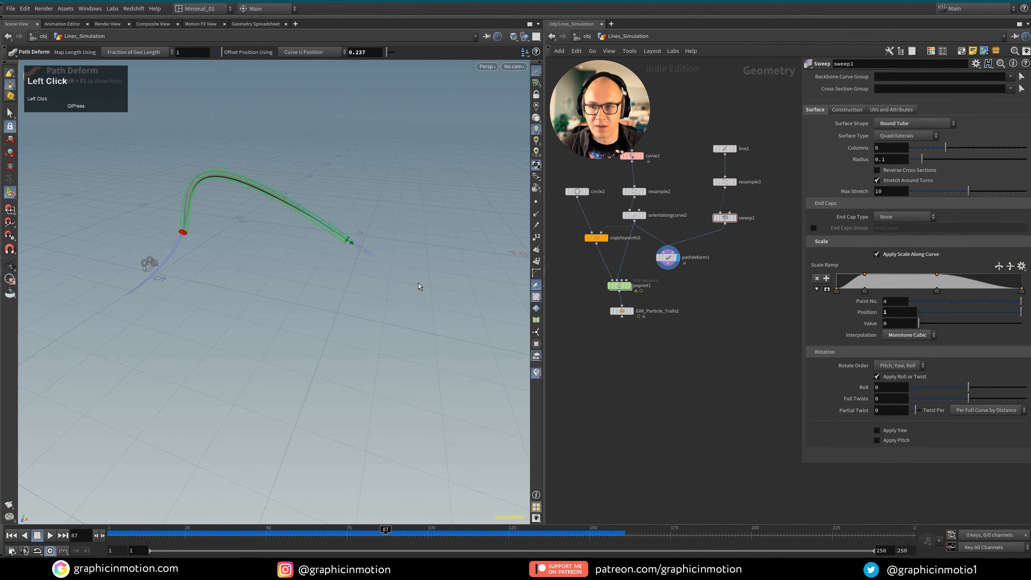
pyautogui.keyDown('alt'); pyautogui.moveTo(322, 234); pyautogui.dragTo(274, 192); pyautogui.keyUp('alt')
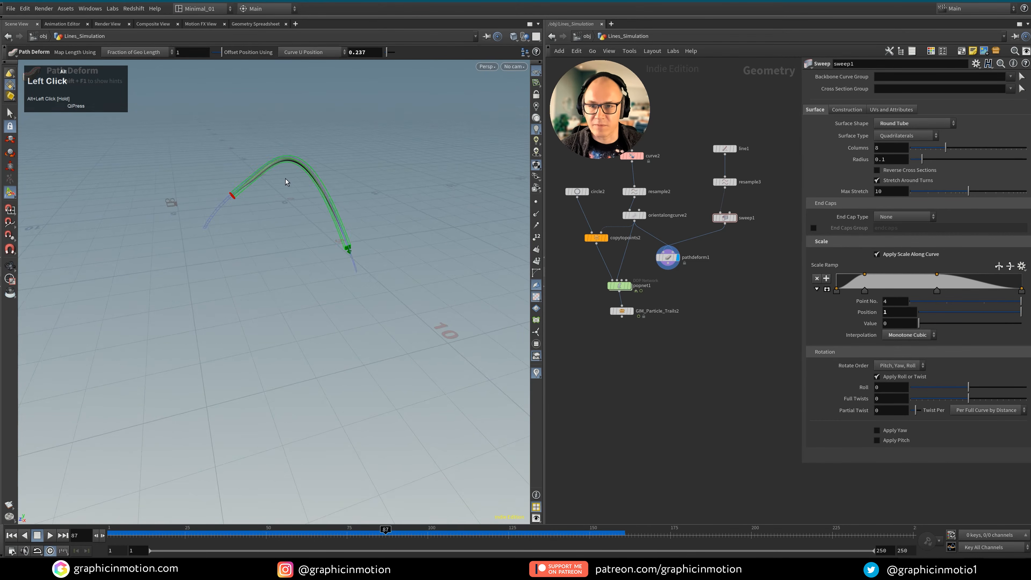
pyautogui.keyDown('alt'); pyautogui.moveTo(285, 180); pyautogui.dragTo(606, 198, button='right'); pyautogui.keyUp('alt')
pyautogui.keyDown('alt'); pyautogui.moveTo(345, 207); pyautogui.dragTo(394, 207); pyautogui.keyUp('alt')
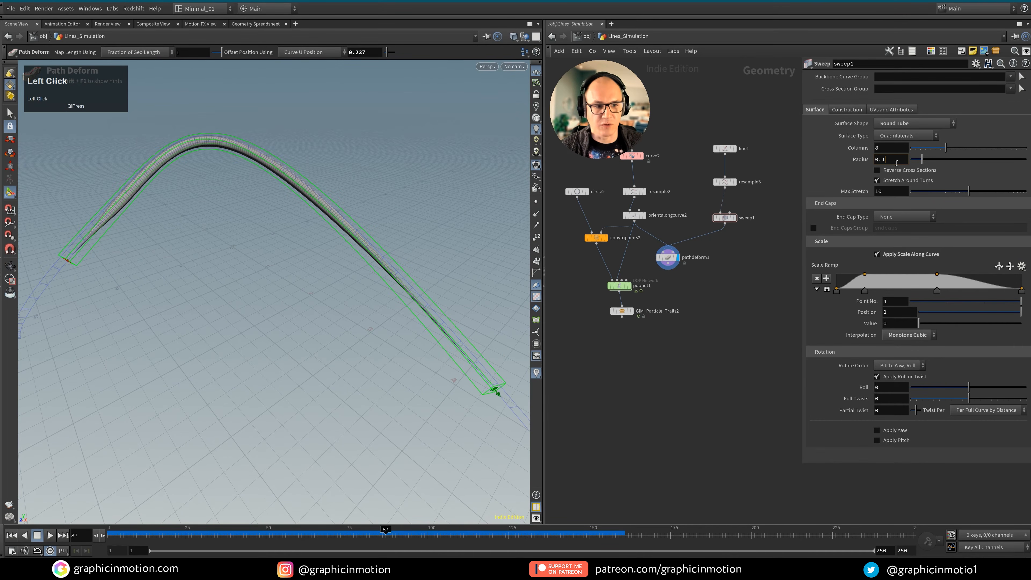
pyautogui.write('1')
pyautogui.press('Return')
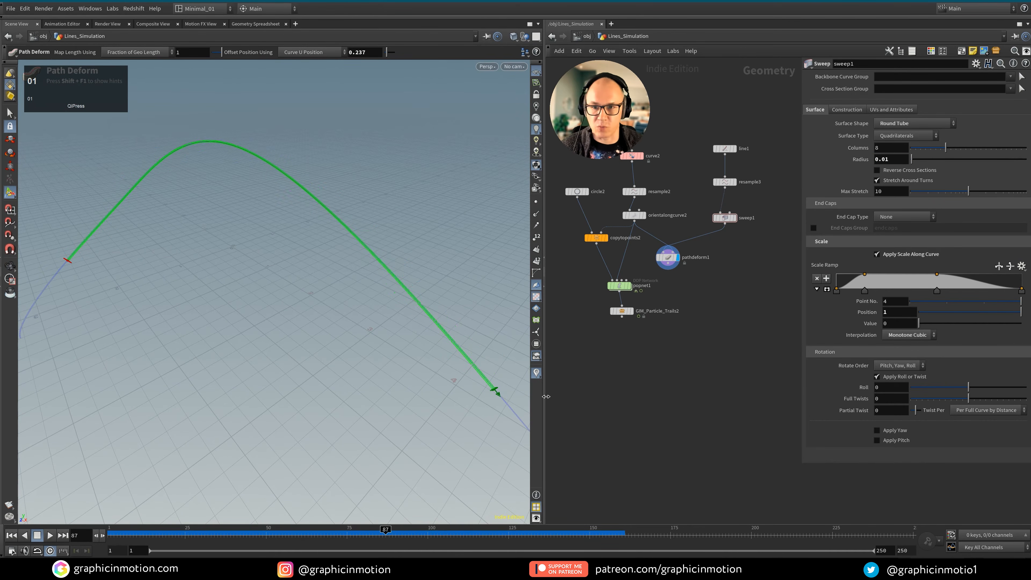
# Add a Merge node that combines GIM_Particle_Trails2 with the Path Deform output, and tidy the Path Deform node's placement in the network
pyautogui.keyDown('alt'); pyautogui.moveTo(375, 270); pyautogui.dragTo(339, 238); pyautogui.keyUp('alt')
pyautogui.moveTo(685, 366); pyautogui.dragTo(693, 325, button='middle')
pyautogui.press('Tab')
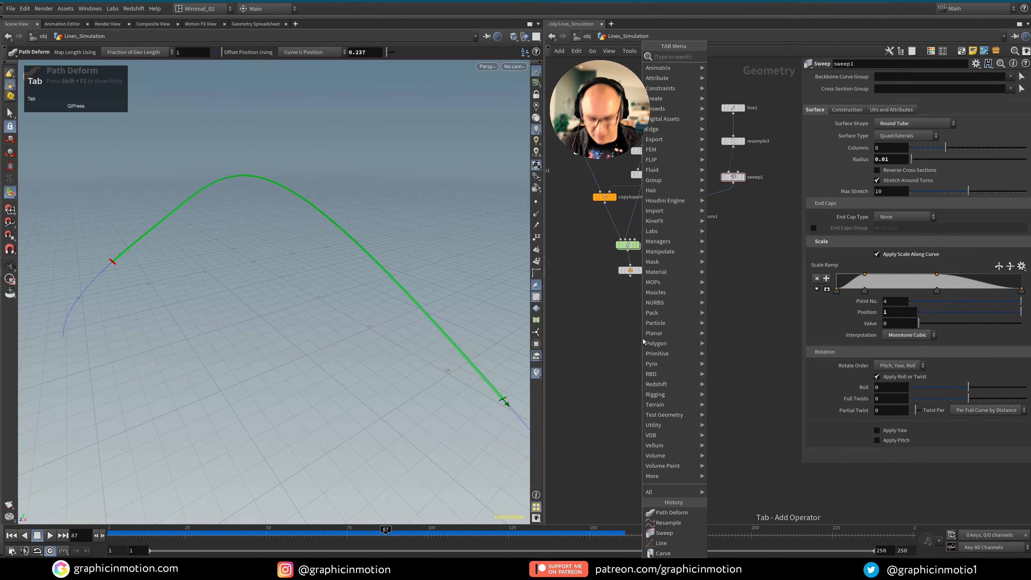
pyautogui.write('merge')
pyautogui.press('Return')
pyautogui.click(643, 338)
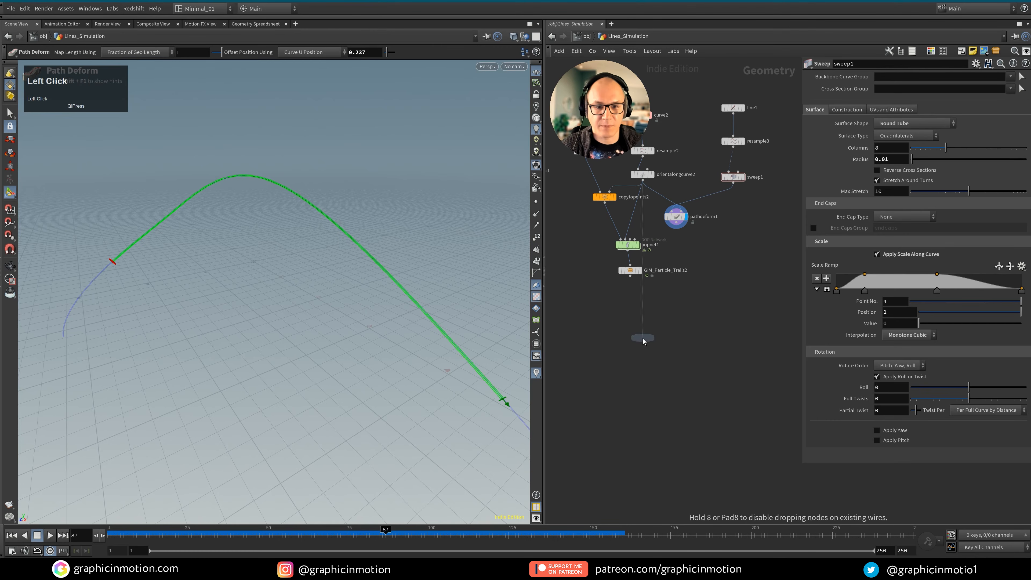
pyautogui.moveTo(631, 277); pyautogui.dragTo(643, 333)
pyautogui.moveTo(680, 226); pyautogui.dragTo(642, 333)
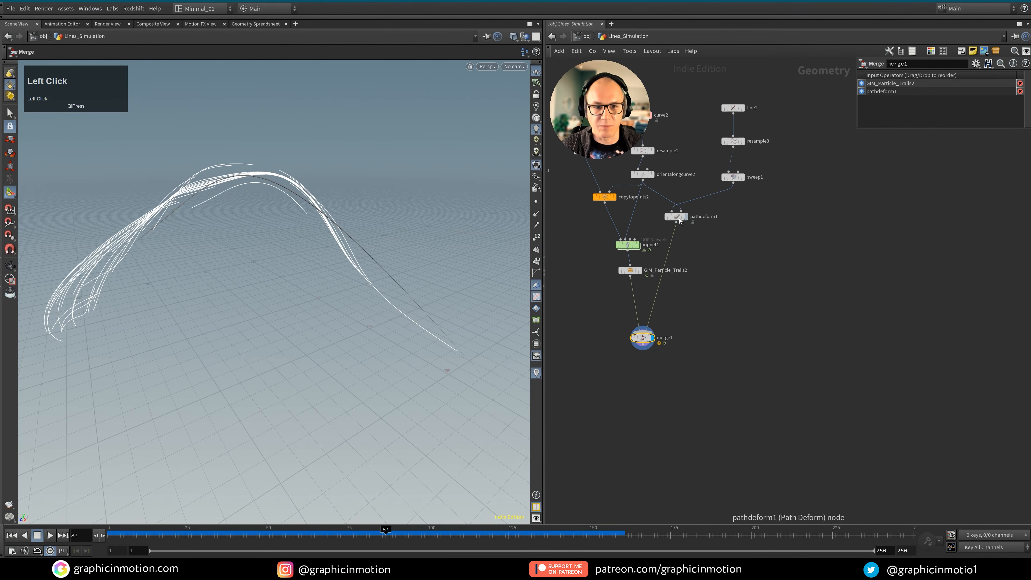
pyautogui.moveTo(680, 220); pyautogui.dragTo(694, 248)
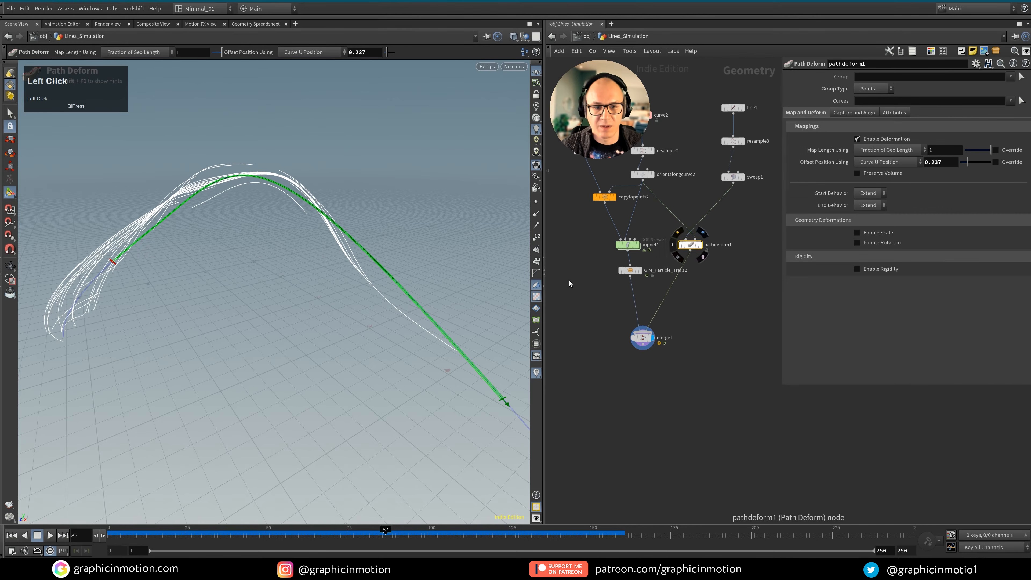
# Return to frame 1 and view the scene through cam1
pyautogui.moveTo(139, 534); pyautogui.dragTo(64, 540)
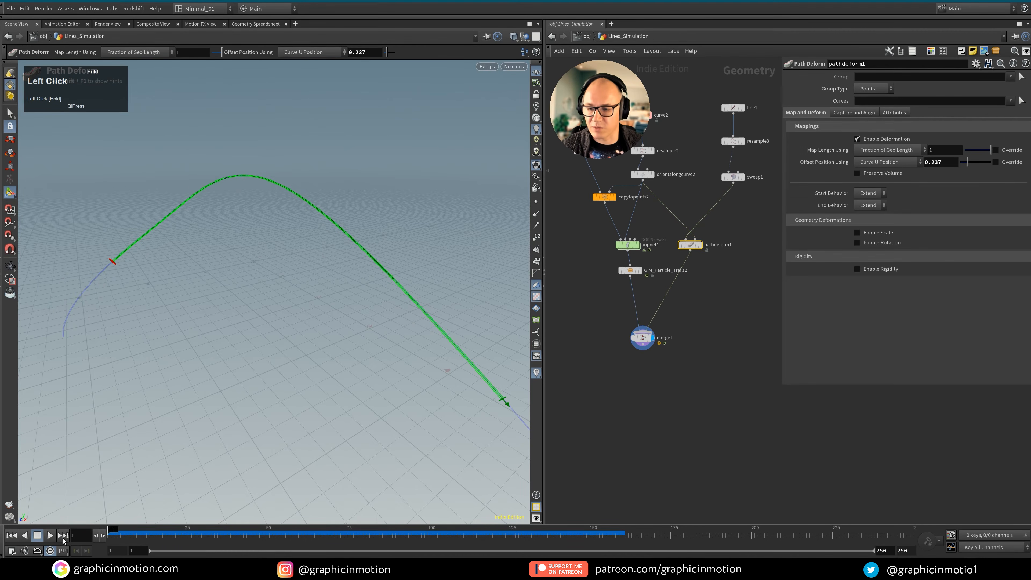
pyautogui.click(513, 66)
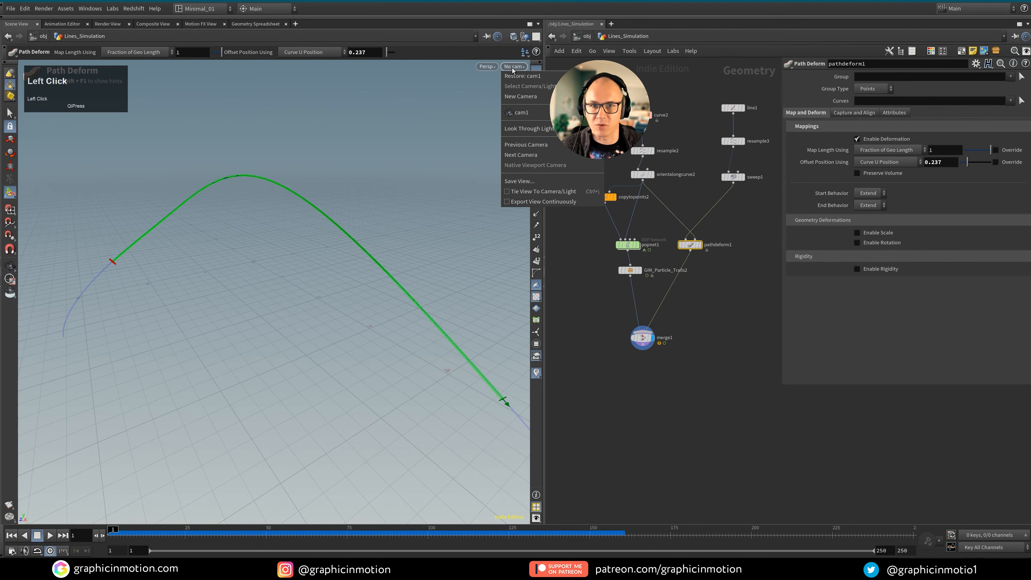
pyautogui.click(524, 113)
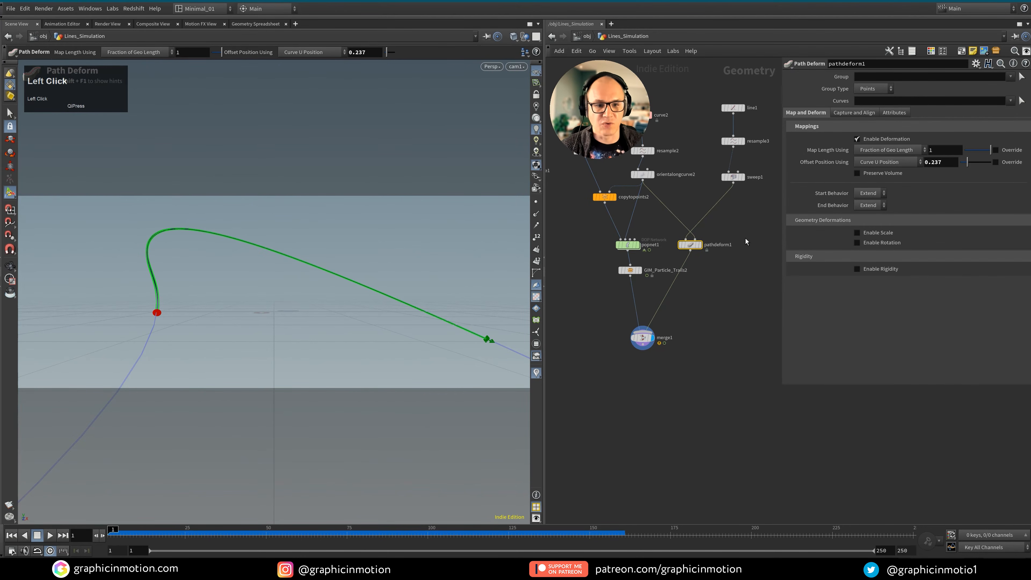
# Set the Path Deform's Curve U Position offset to -0.51 and keyframe it on frame 1
pyautogui.moveTo(968, 163); pyautogui.dragTo(955, 164)
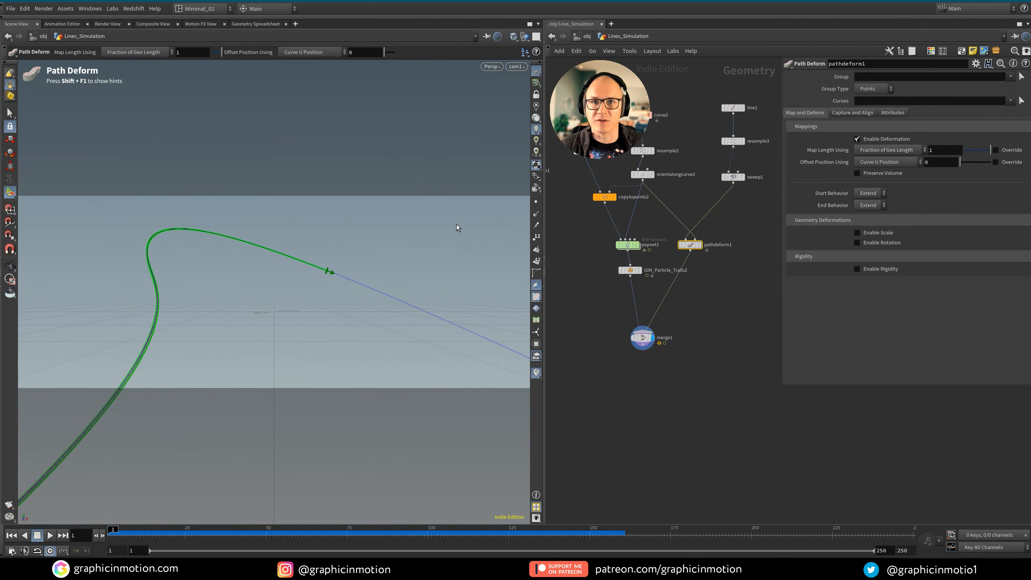
pyautogui.moveTo(932, 163)
pyautogui.mouseDown(button='middle')
pyautogui.moveTo(904, 168)
pyautogui.moveTo(932, 163)
pyautogui.moveTo(933, 180)
pyautogui.moveTo(925, 163)
pyautogui.moveTo(905, 166)
pyautogui.moveTo(928, 179)
pyautogui.mouseUp(button='middle')
pyautogui.moveTo(822, 187); pyautogui.dragTo(718, 197, button='middle')
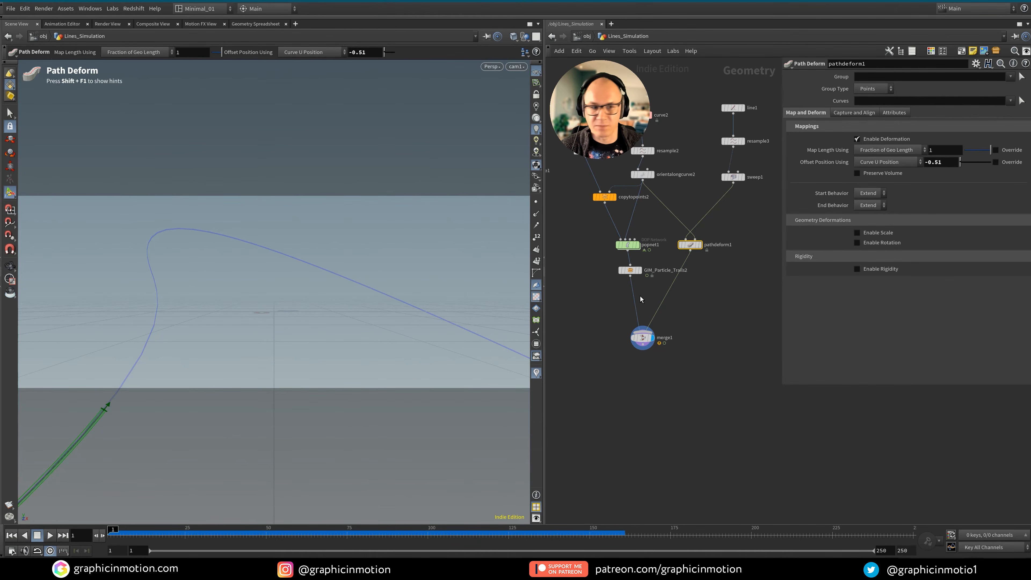
pyautogui.keyDown('alt'); pyautogui.click(946, 163); pyautogui.keyUp('alt')
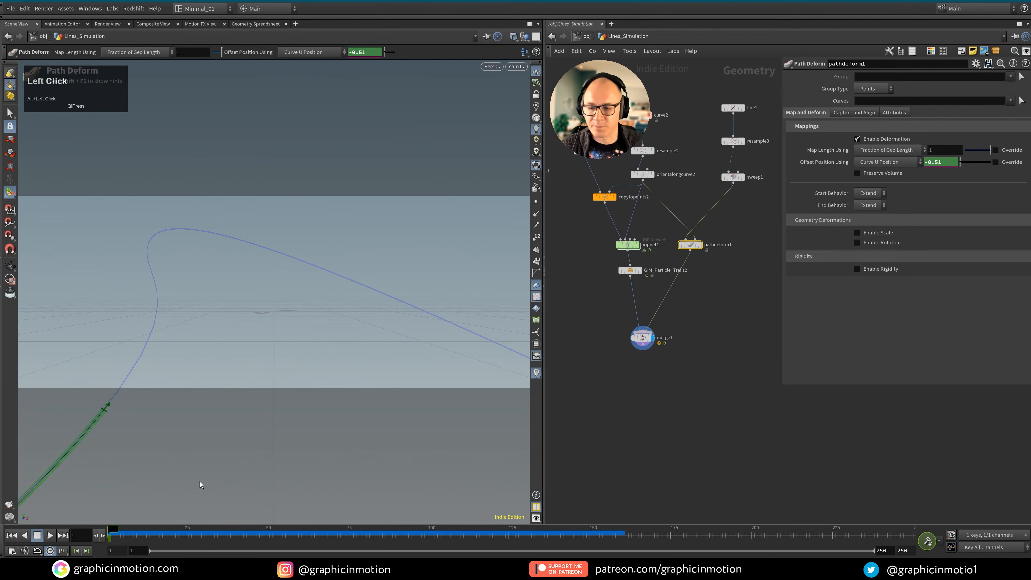
# Play the trails, go to frame 92, and keyframe the Curve U Position offset there at 0.298
pyautogui.click(50, 536)
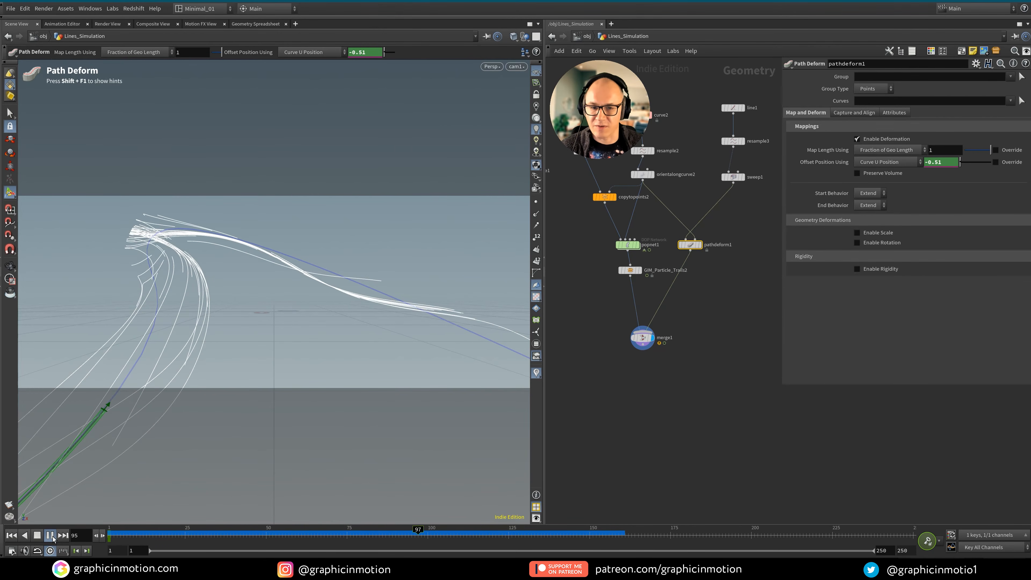
pyautogui.click(63, 535)
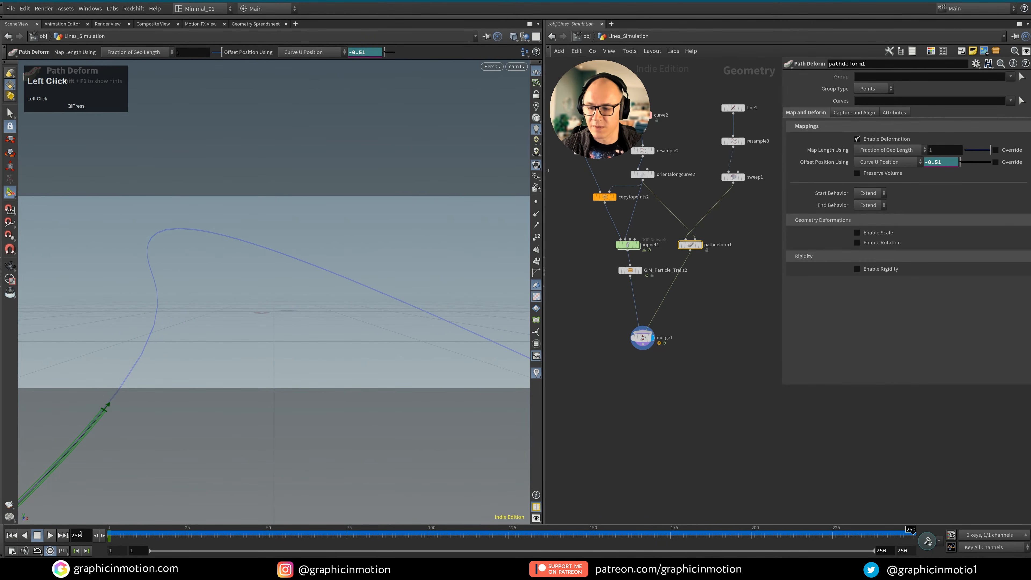
pyautogui.moveTo(141, 535); pyautogui.dragTo(402, 532)
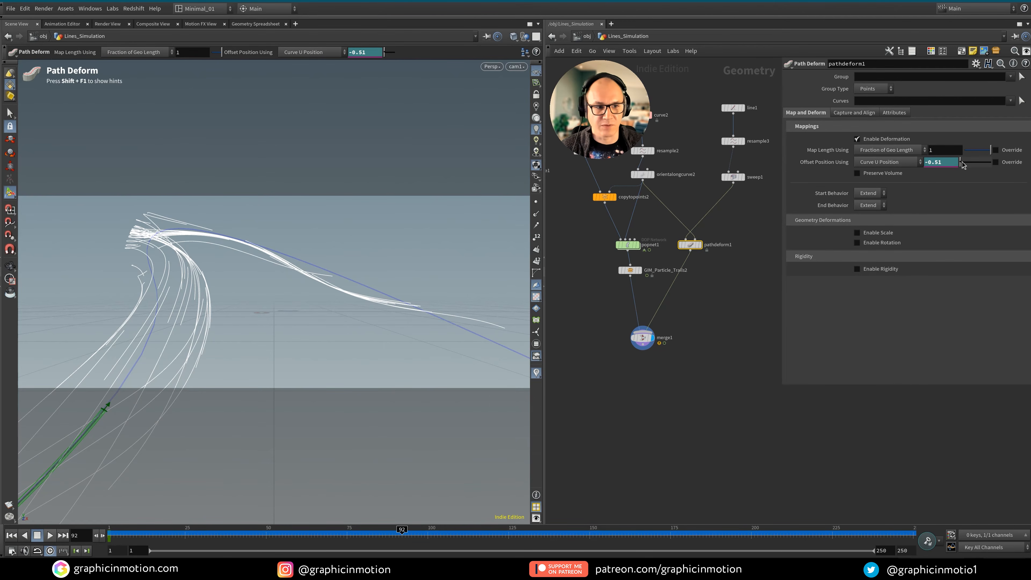
pyautogui.moveTo(962, 164); pyautogui.dragTo(971, 164)
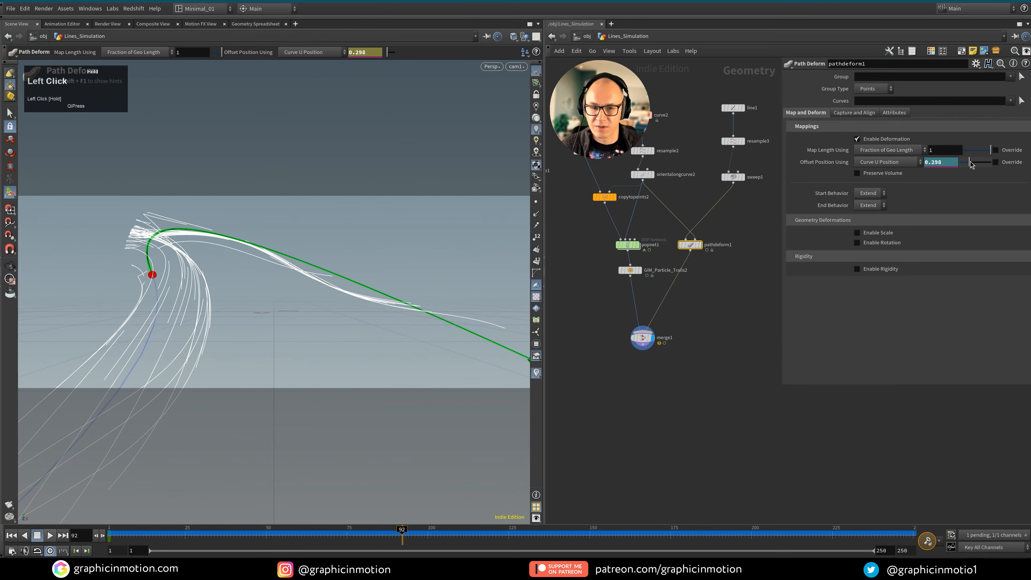
pyautogui.keyDown('alt'); pyautogui.click(948, 163); pyautogui.keyUp('alt')
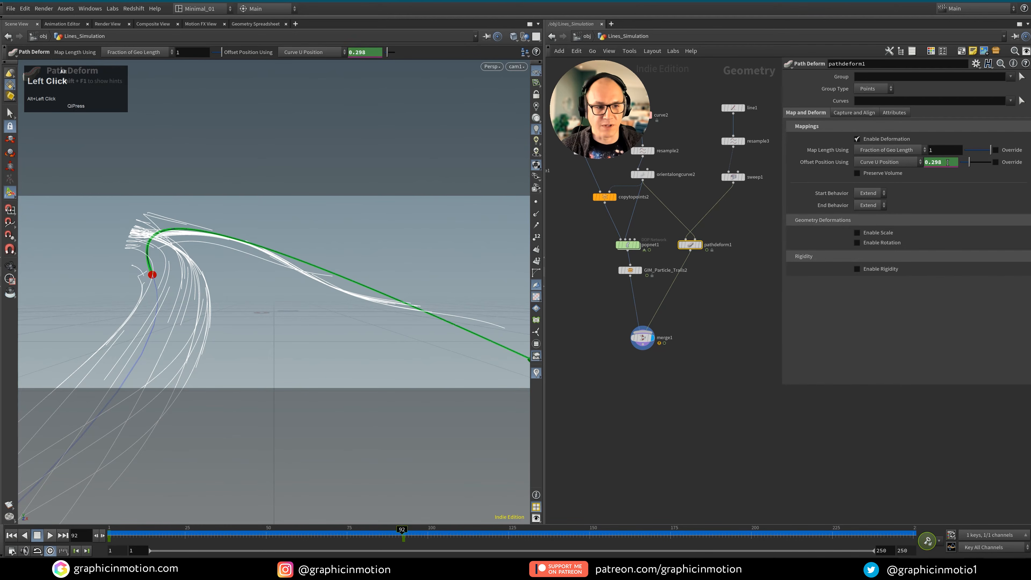
# Keyframe the Curve U Position offset at 0.974 on frame 169
pyautogui.moveTo(402, 529); pyautogui.dragTo(654, 535)
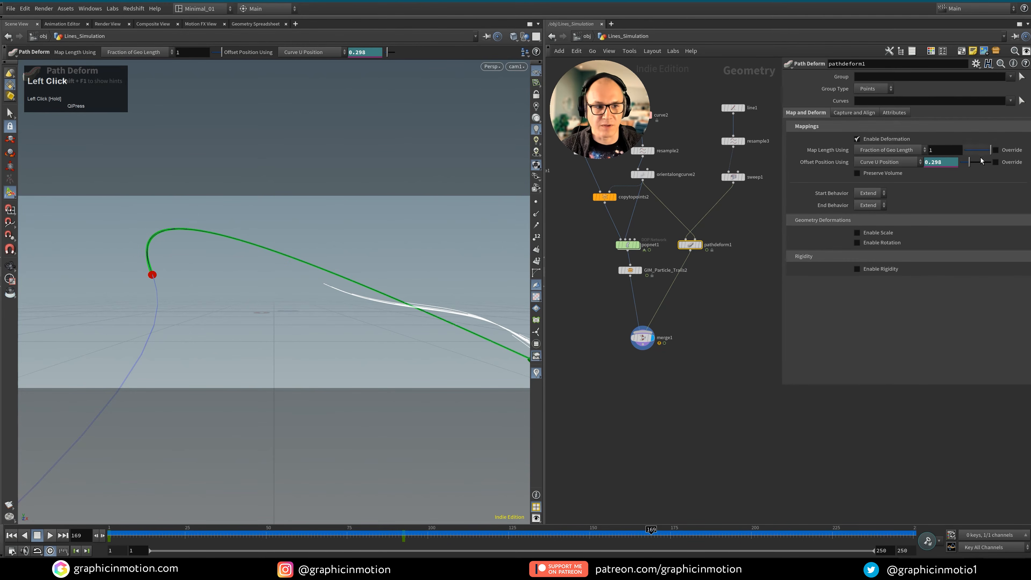
pyautogui.moveTo(971, 162); pyautogui.dragTo(989, 163)
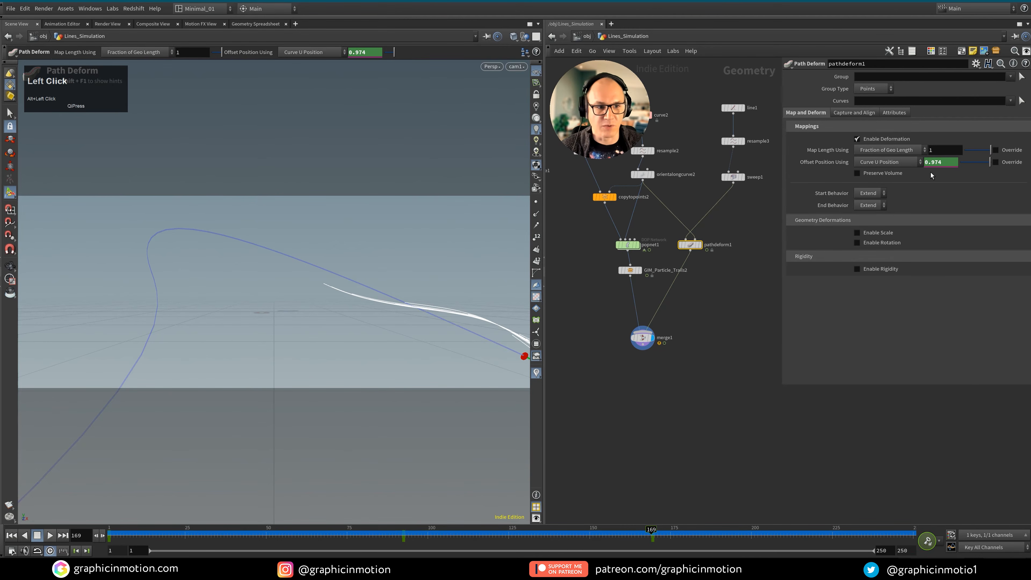
# Try to change the Curve U Position offset on frame 169 to 1
pyautogui.moveTo(898, 170); pyautogui.dragTo(894, 171)
pyautogui.write('1')
pyautogui.keyDown('alt'); pyautogui.click(689, 443); pyautogui.keyUp('alt')
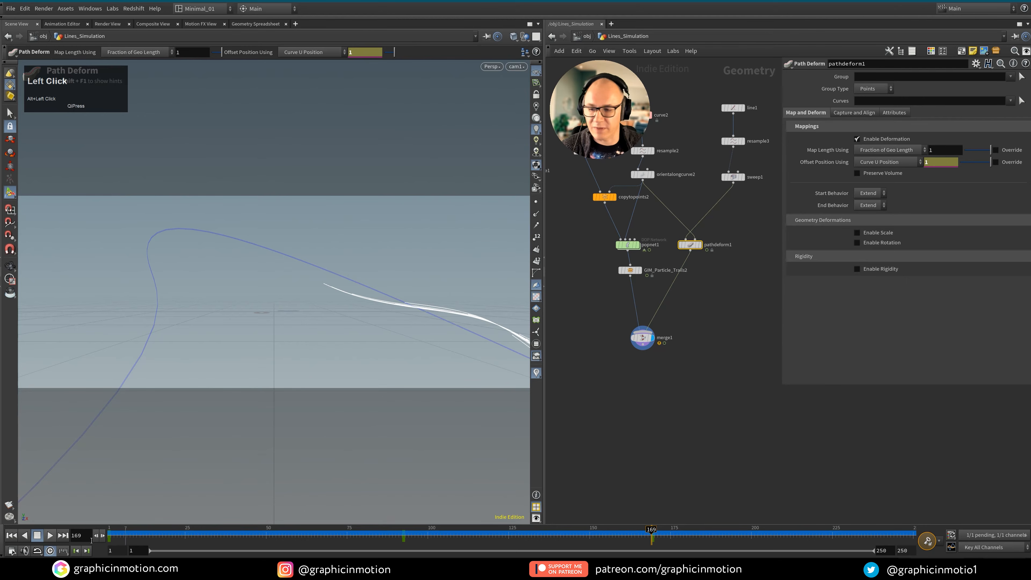
# Play the animation from frame 1 and check how the tube travels relative to the particle trails
pyautogui.click(12, 536)
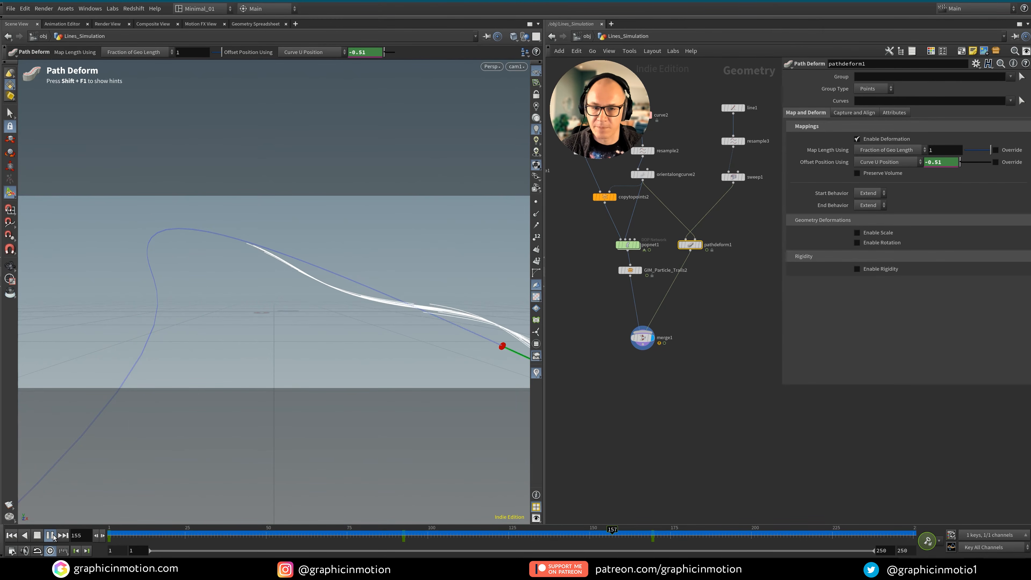
pyautogui.click(52, 536)
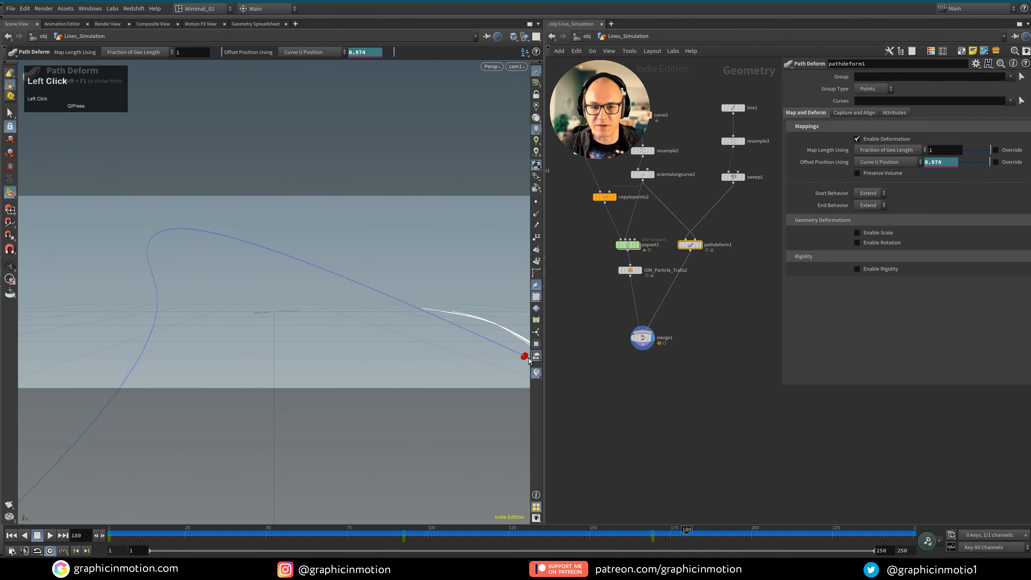
pyautogui.click(699, 390)
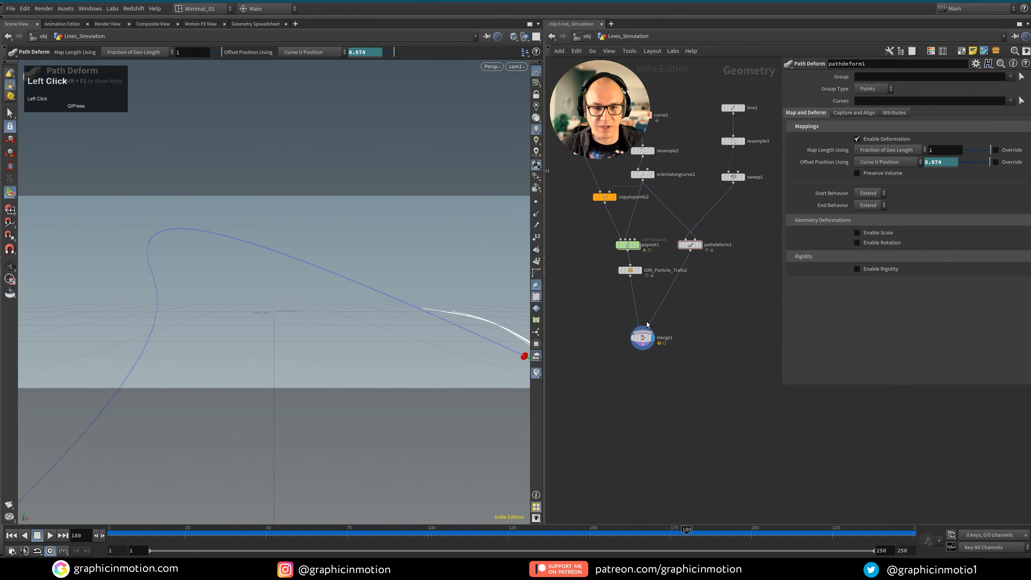
# Change the Curve U Position offset keyframe of pathdeform1 at frame 169 to 1
pyautogui.click(690, 245)
pyautogui.moveTo(686, 529); pyautogui.dragTo(652, 529)
pyautogui.doubleClick(937, 163)
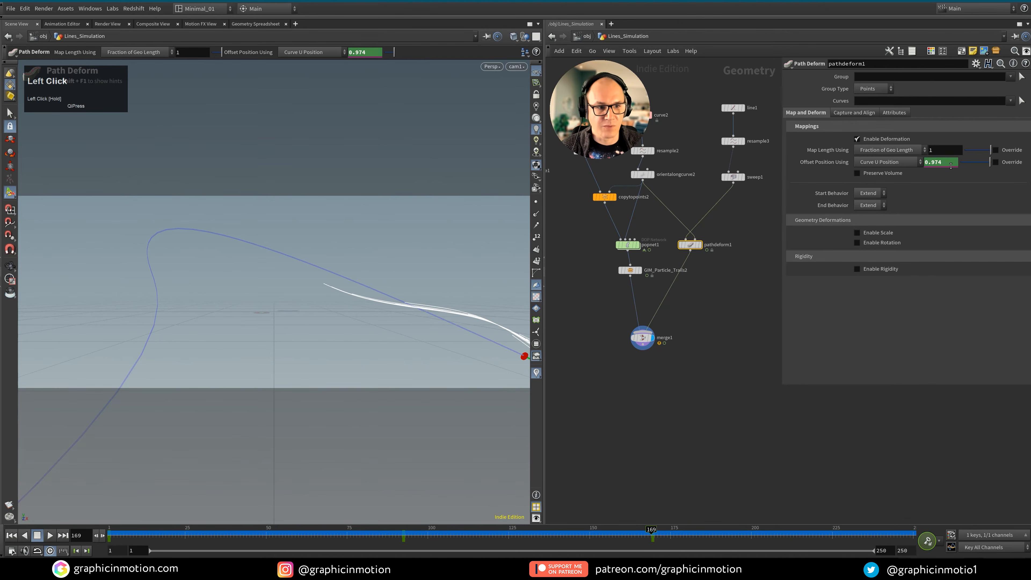
pyautogui.write('1')
pyautogui.click(958, 199)
pyautogui.keyDown('alt'); pyautogui.click(943, 162); pyautogui.keyUp('alt')
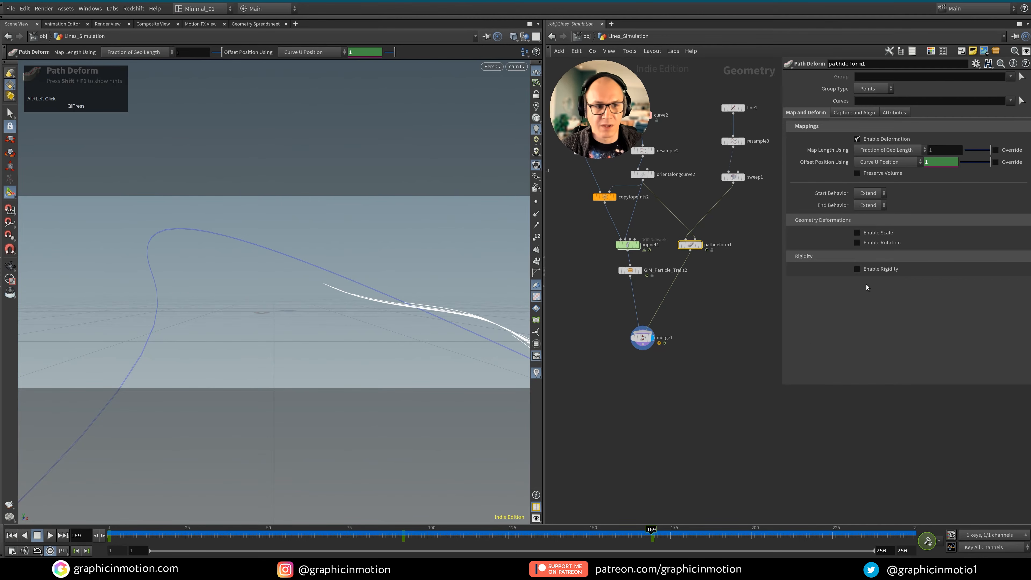
# Open the Position Offset curve of pathdeform1 in the Animation Editor and delete its middle keyframe at frame 92
pyautogui.keyDown('shift'); pyautogui.click(938, 164); pyautogui.keyUp('shift')
pyautogui.moveTo(960, 42); pyautogui.dragTo(579, 71)
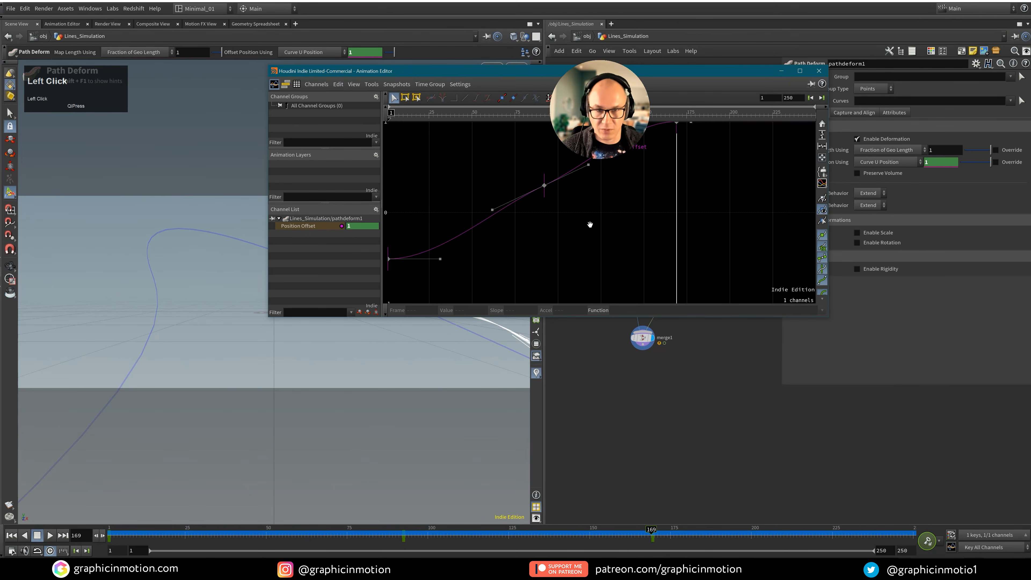
pyautogui.press('h')
pyautogui.click(644, 241)
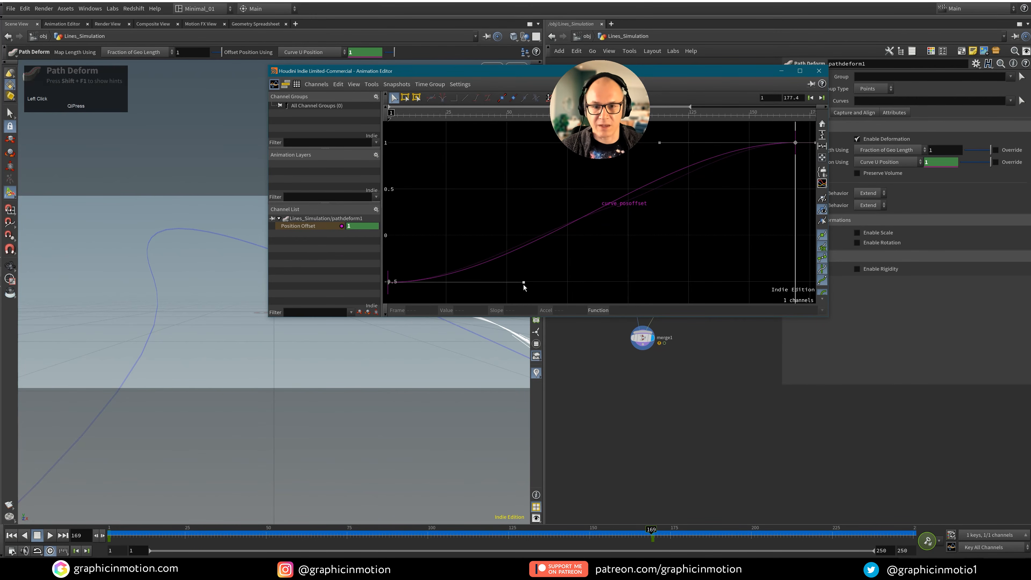
# Straighten the Position Offset curve by raising the first key's tangent and lowering the last key's, and check the playback from frame 1
pyautogui.moveTo(523, 282); pyautogui.dragTo(490, 255)
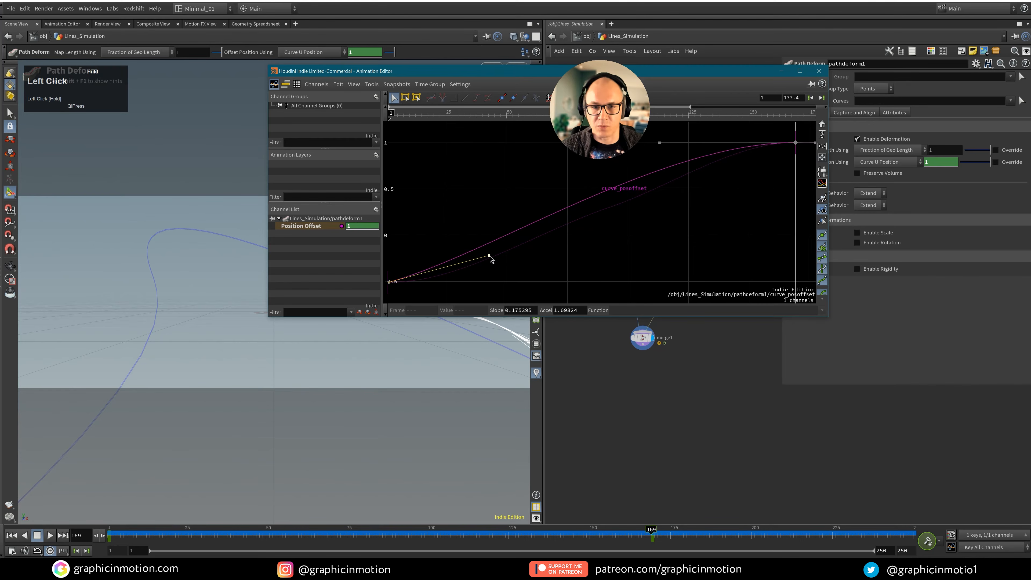
pyautogui.moveTo(661, 143); pyautogui.dragTo(667, 165)
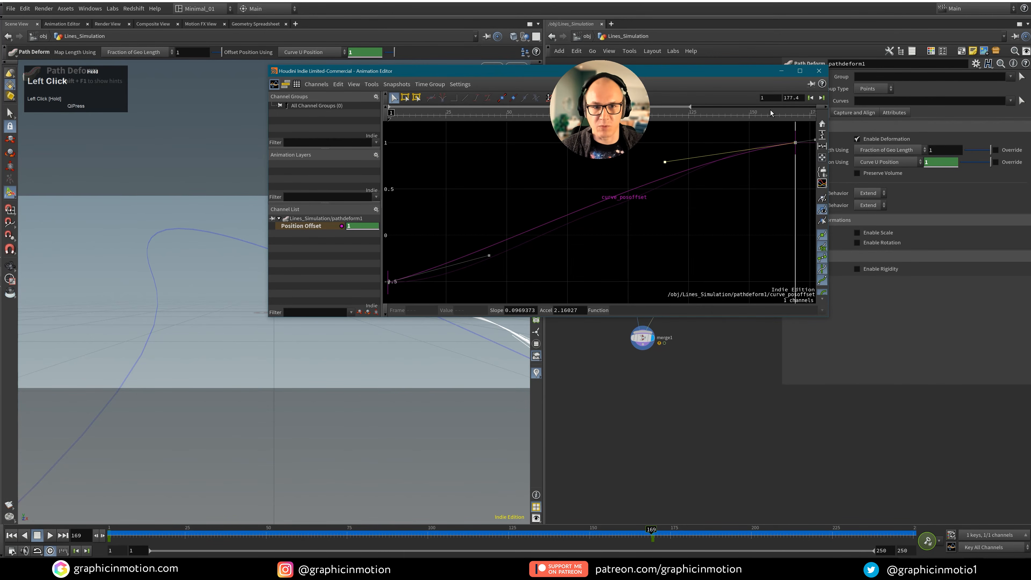
pyautogui.click(819, 71)
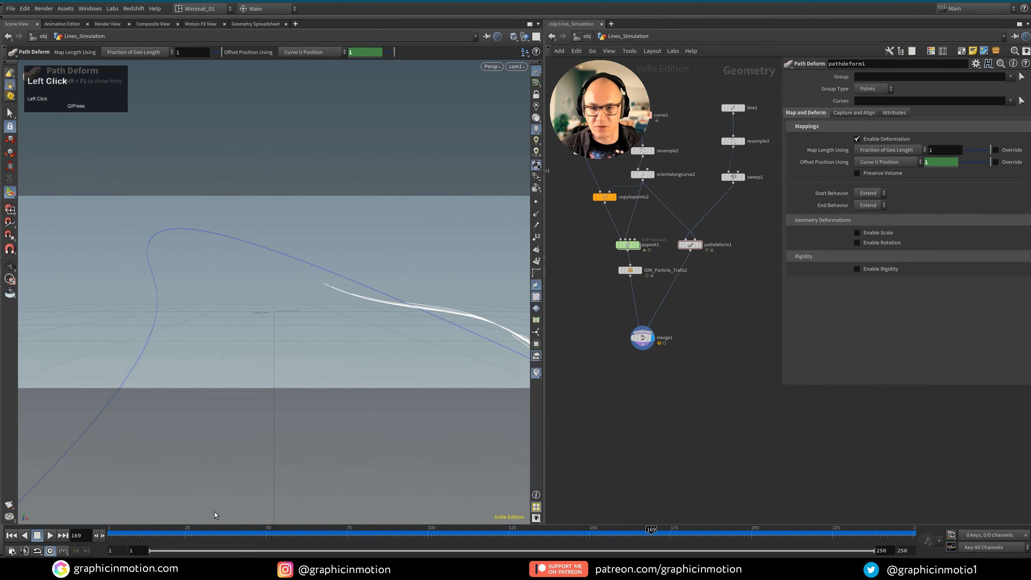
pyautogui.click(11, 535)
pyautogui.click(49, 536)
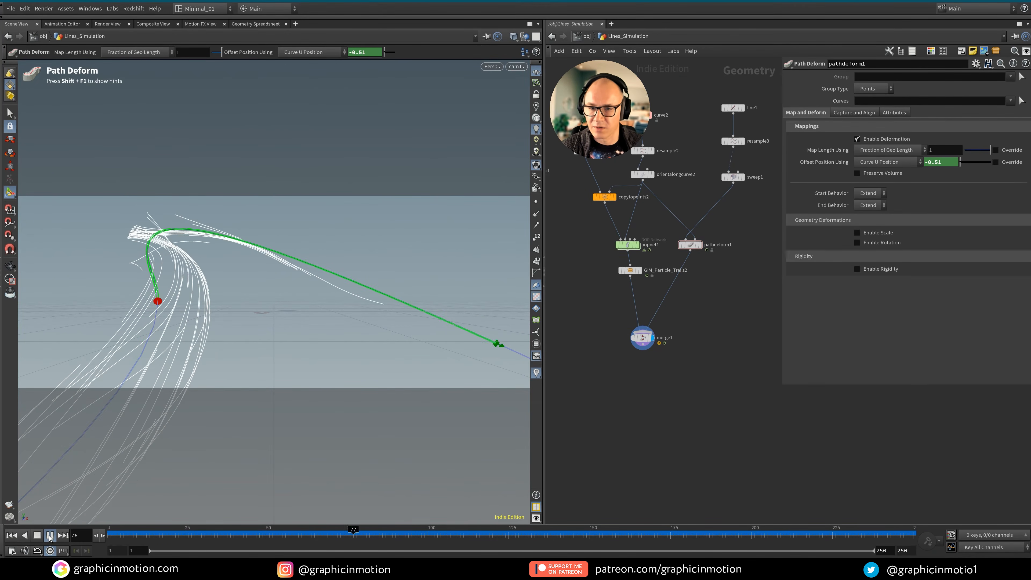
pyautogui.click(49, 536)
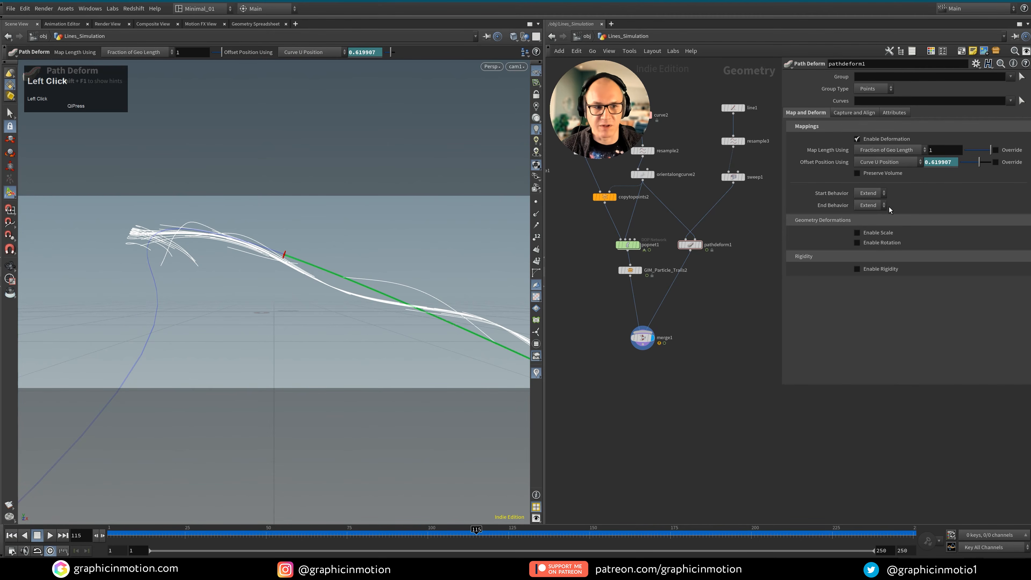
# Move the last Position Offset keyframe to about frame 226.7 and play the animation from frame 1
pyautogui.keyDown('shift'); pyautogui.click(828, 161); pyautogui.keyUp('shift')
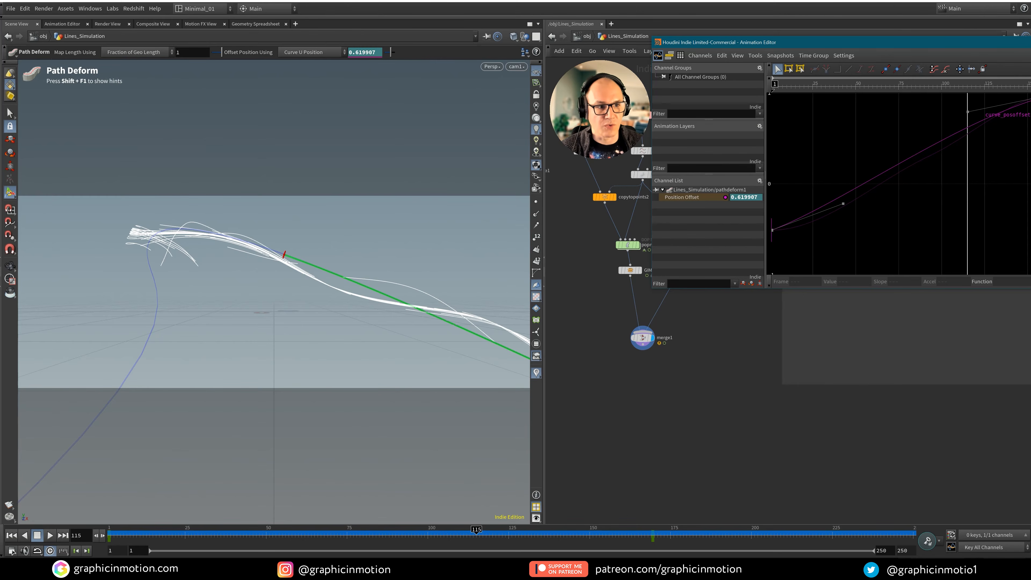
pyautogui.moveTo(1030, 94); pyautogui.dragTo(1030, 94)
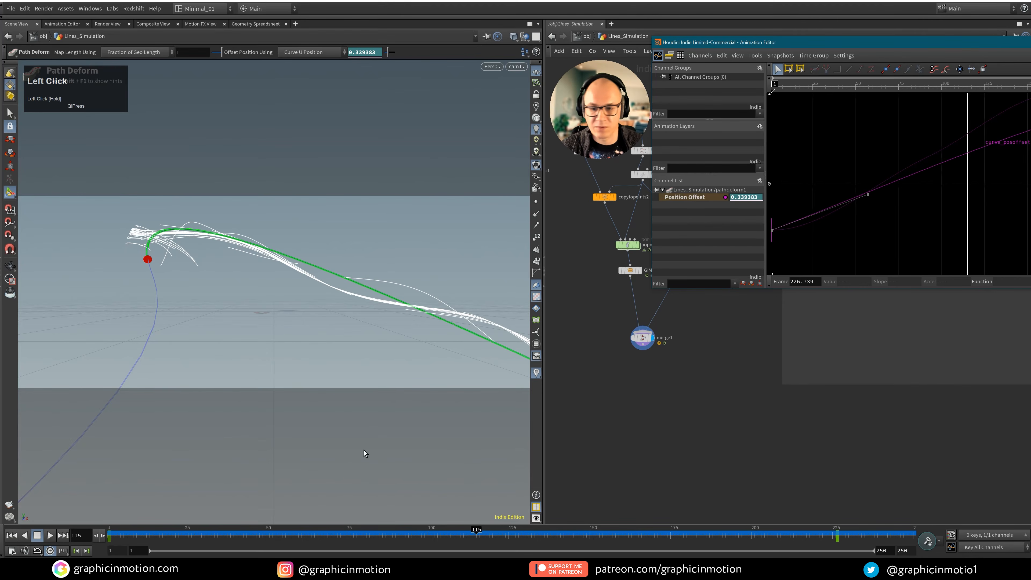
pyautogui.click(11, 535)
pyautogui.click(50, 536)
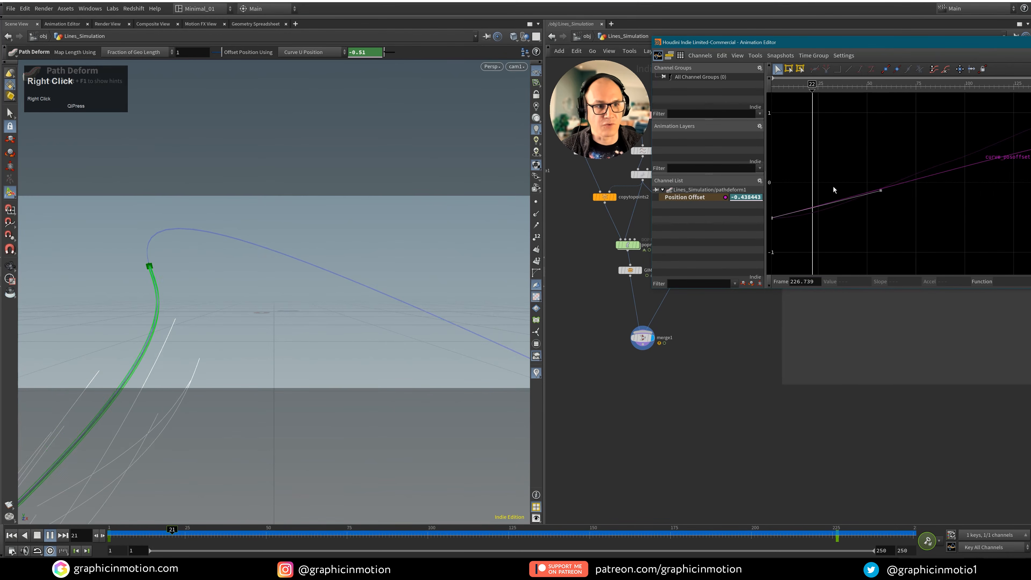
# Place the narrowed Animation Editor clear of the viewport with the whole curve in view, and replay from frame 1 to compare tube and trails
pyautogui.moveTo(885, 42); pyautogui.dragTo(664, 212)
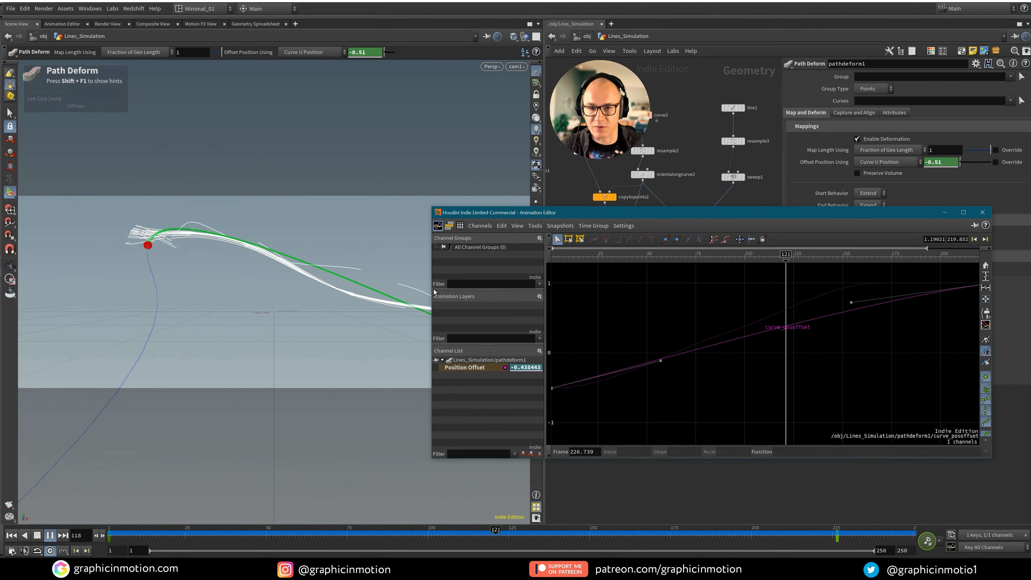
pyautogui.moveTo(429, 288); pyautogui.dragTo(536, 287)
pyautogui.moveTo(757, 214); pyautogui.dragTo(730, 184)
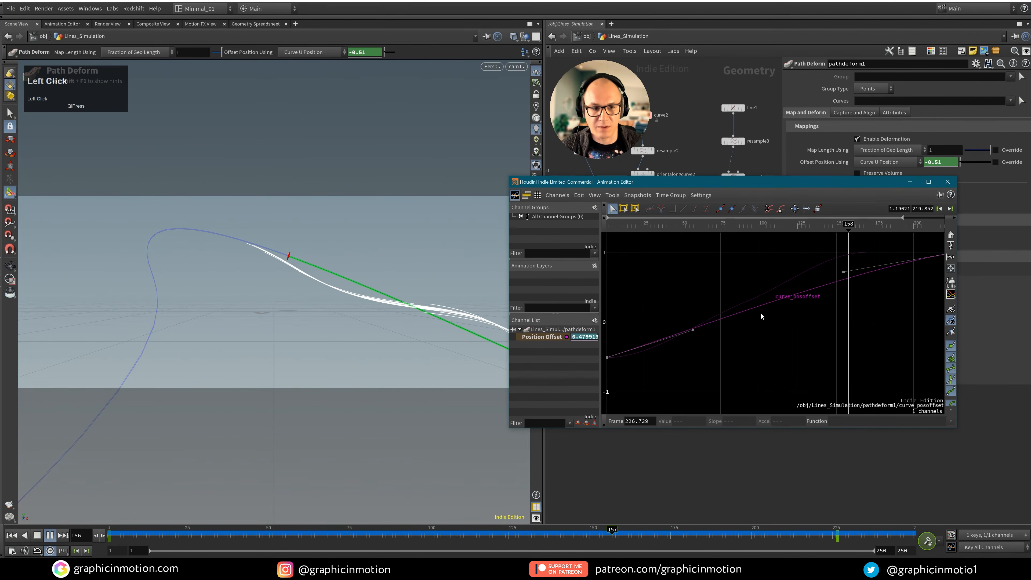
pyautogui.scroll(-2, 764, 308)
pyautogui.keyDown('alt'); pyautogui.scroll(-1, 763, 308); pyautogui.keyUp('alt')
pyautogui.press('space')
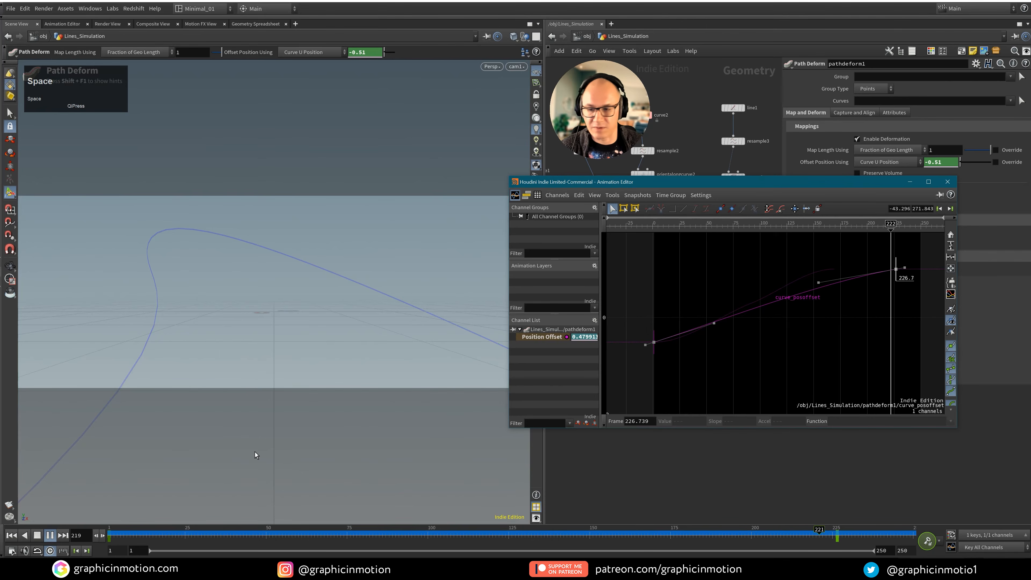
pyautogui.click(14, 535)
pyautogui.click(49, 536)
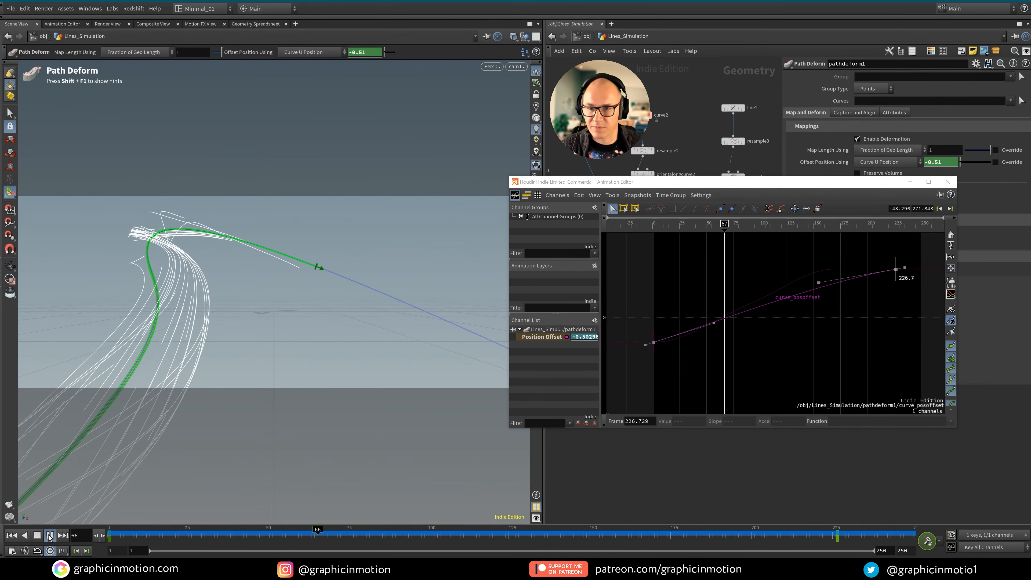
pyautogui.click(49, 536)
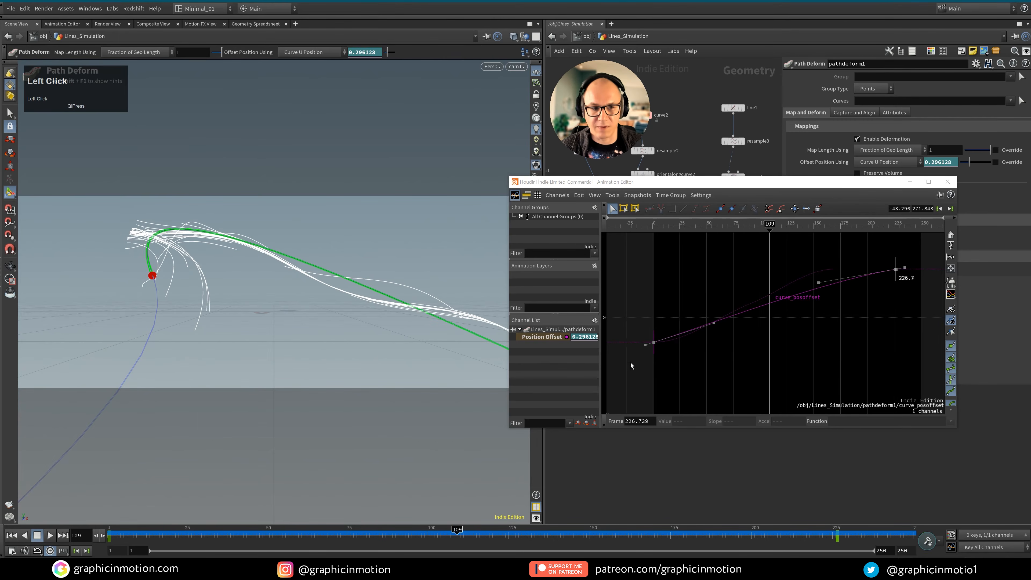
# Move the last Position Offset keyframe to about frame 220.6 and replay from frame 1 to check the tube's timing
pyautogui.moveTo(786, 181); pyautogui.dragTo(840, 190)
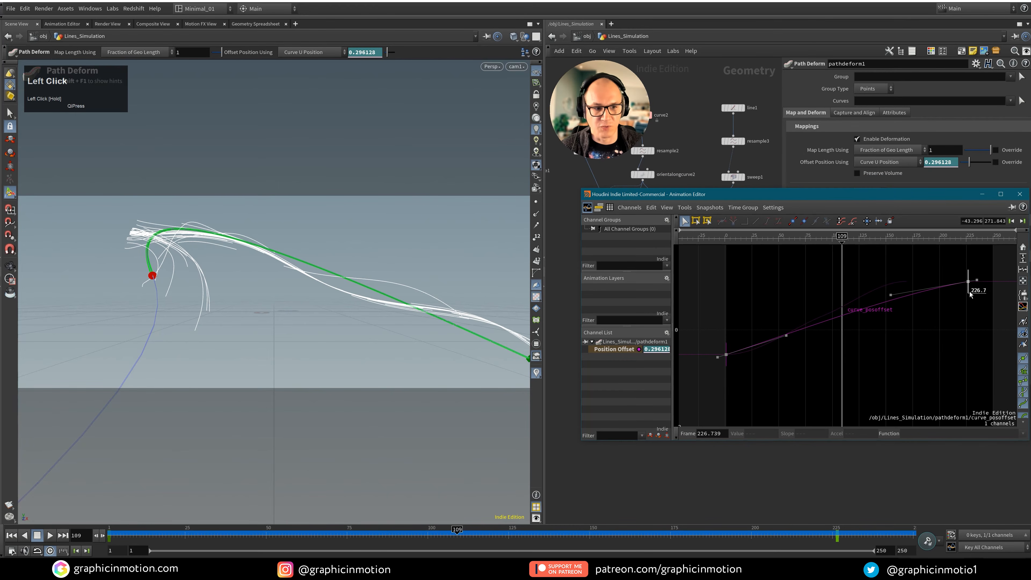
pyautogui.moveTo(969, 294); pyautogui.dragTo(969, 293)
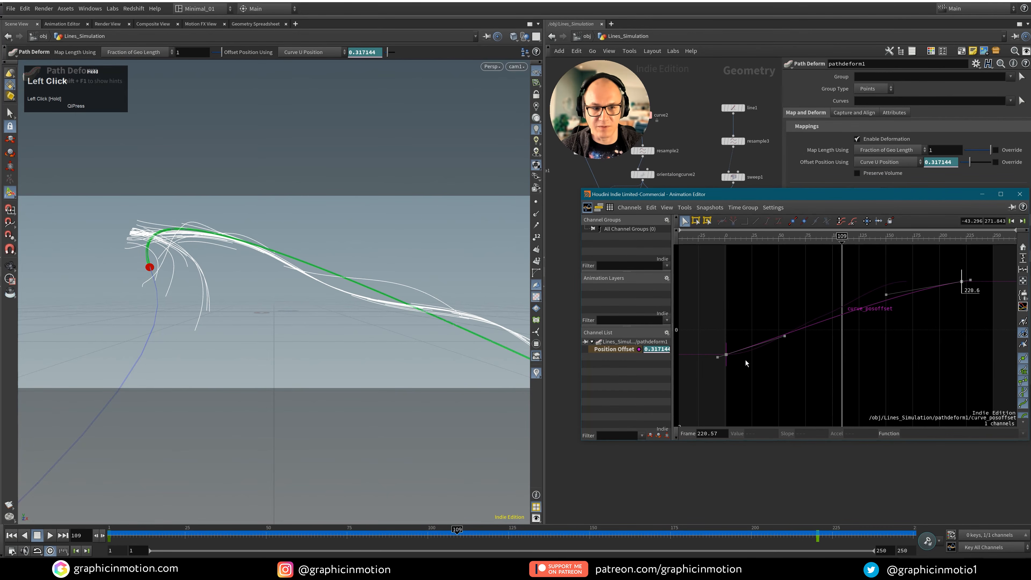
pyautogui.click(11, 535)
pyautogui.click(51, 536)
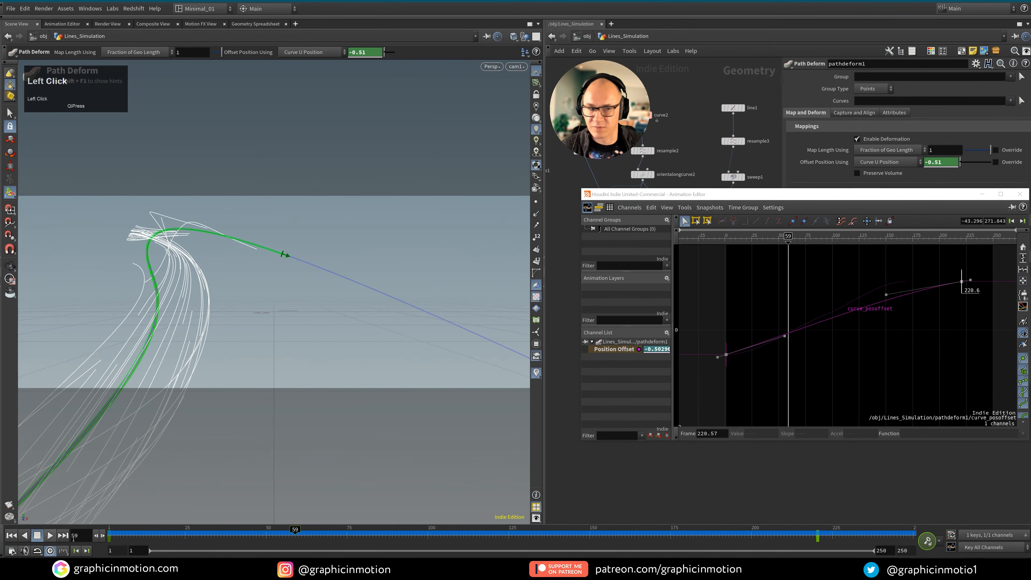
pyautogui.click(54, 536)
# Move the first Position Offset keyframe to about frame 5.7, check the playback from frame 1, and return to the node network
pyautogui.moveTo(729, 363); pyautogui.dragTo(736, 365)
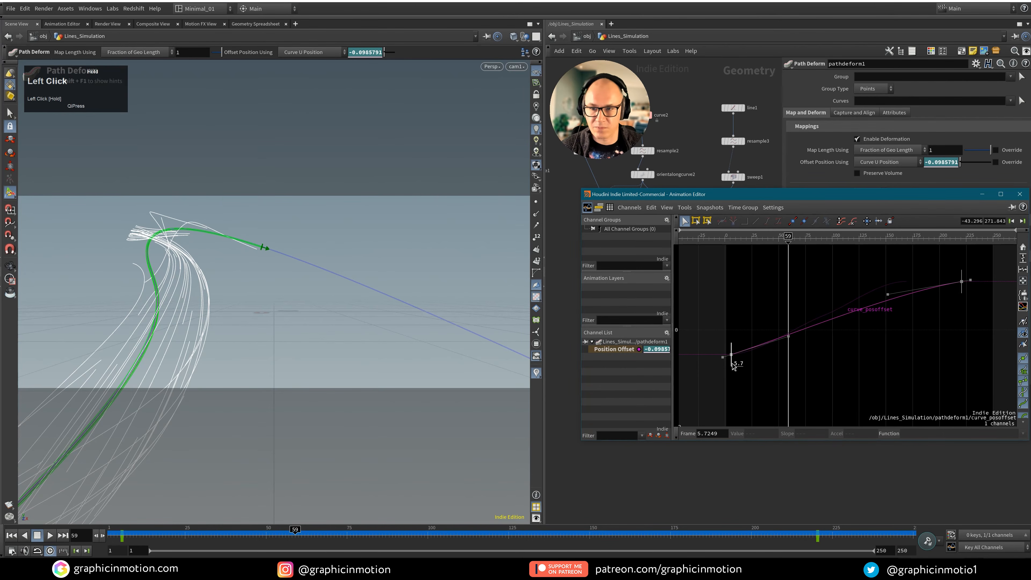
pyautogui.click(11, 536)
pyautogui.click(49, 535)
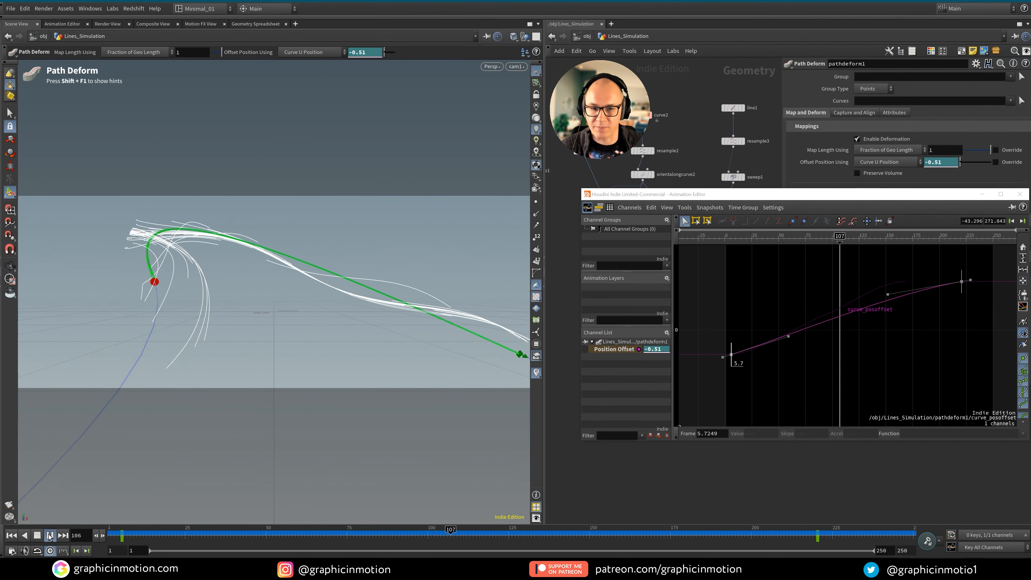
pyautogui.click(50, 536)
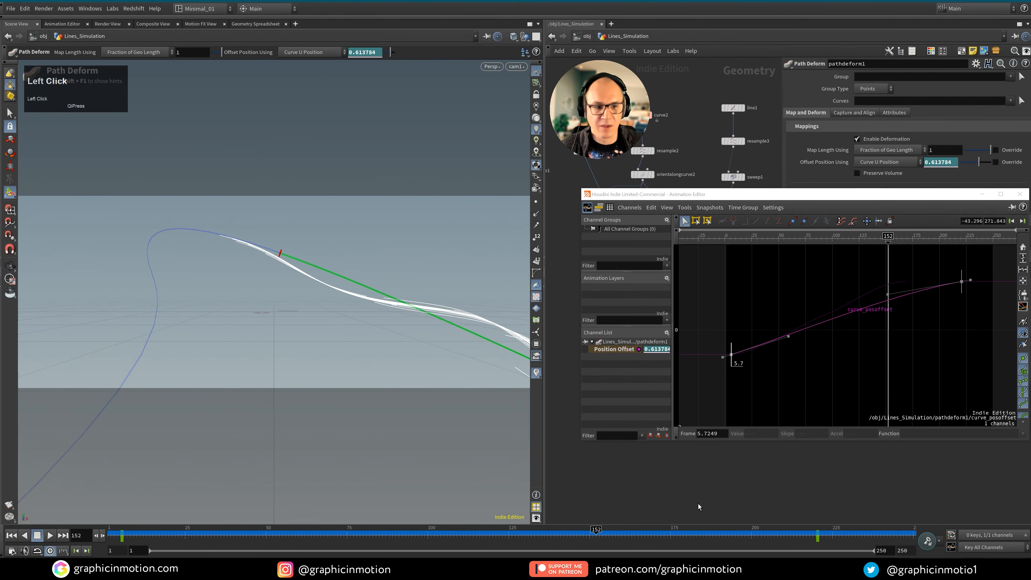
pyautogui.click(698, 507)
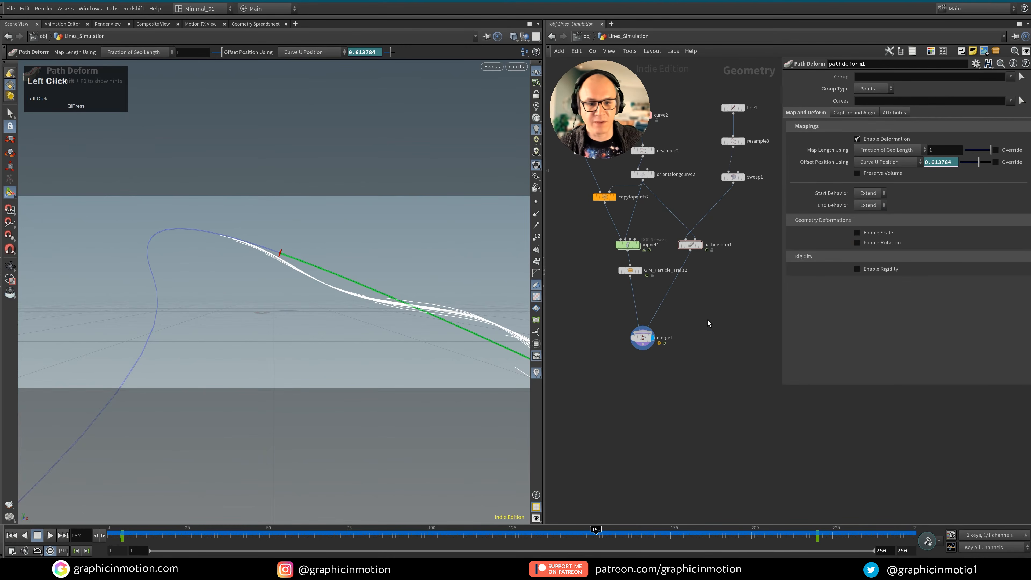
pyautogui.moveTo(708, 320); pyautogui.dragTo(822, 385, button='middle')
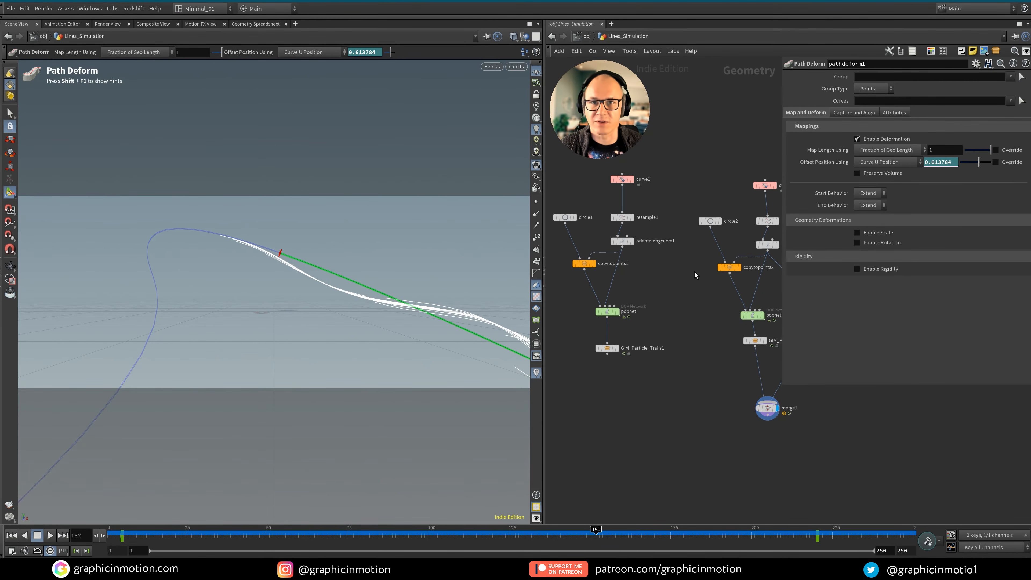
pyautogui.moveTo(686, 361); pyautogui.dragTo(574, 329, button='middle')
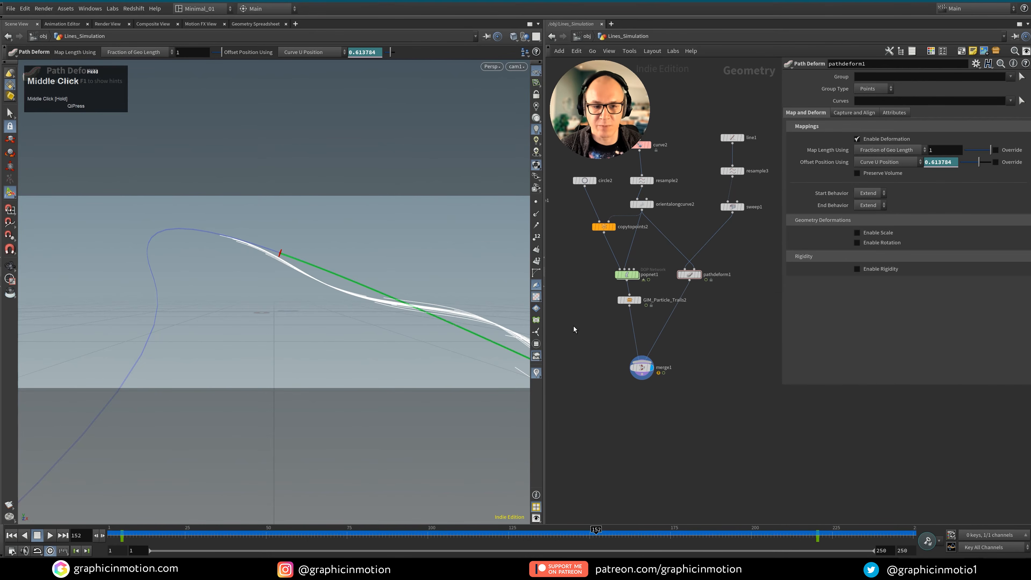
pyautogui.moveTo(714, 337); pyautogui.dragTo(719, 364, button='middle')
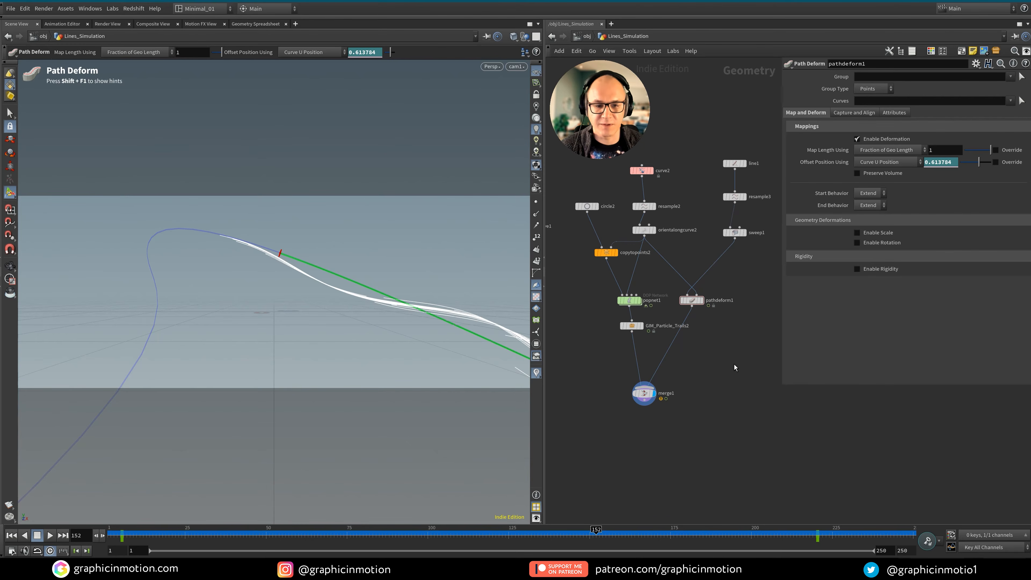
pyautogui.moveTo(715, 377); pyautogui.dragTo(632, 407, button='middle')
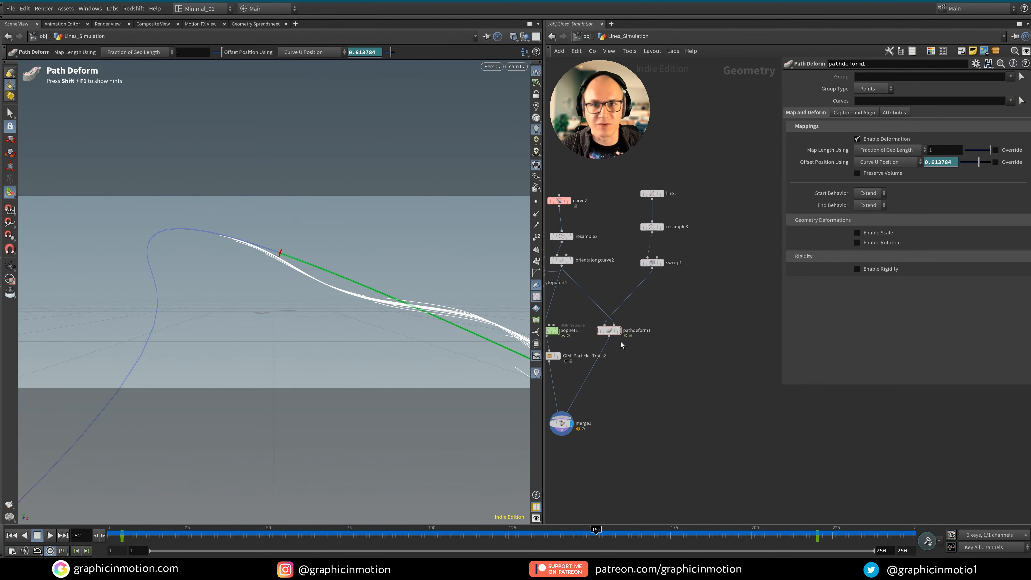
pyautogui.moveTo(686, 374); pyautogui.dragTo(708, 379, button='middle')
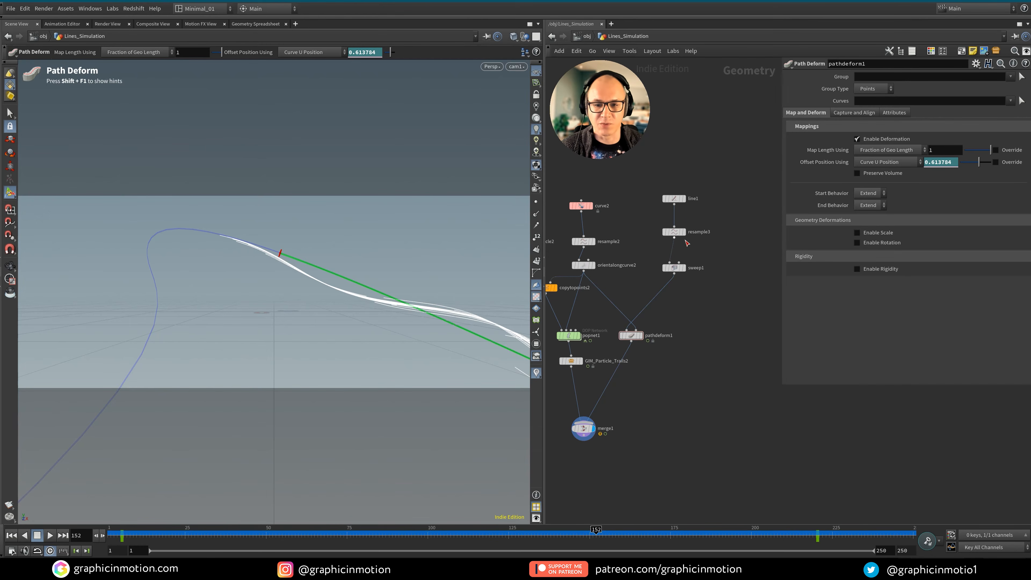
pyautogui.moveTo(695, 378); pyautogui.dragTo(668, 365, button='middle')
# Add a POP Network node below pathdeform1, beside the merge node
pyautogui.press('Tab')
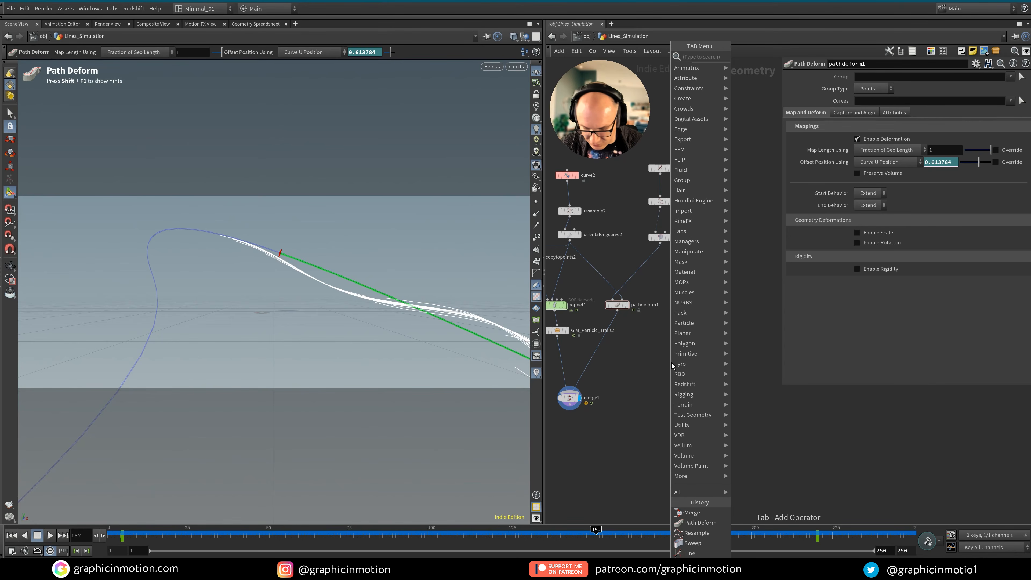
pyautogui.write('pop net')
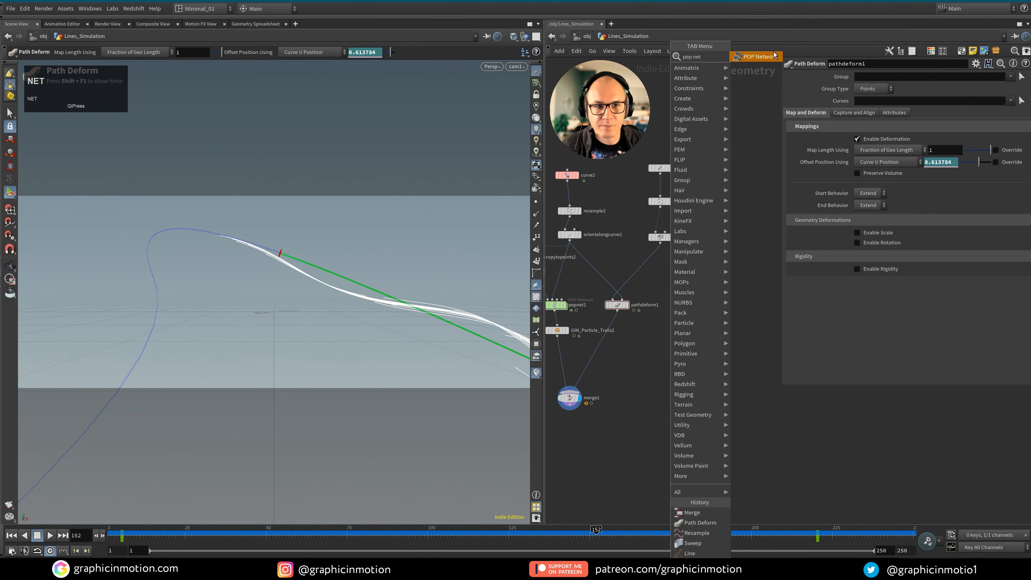
pyautogui.click(770, 58)
pyautogui.click(673, 388)
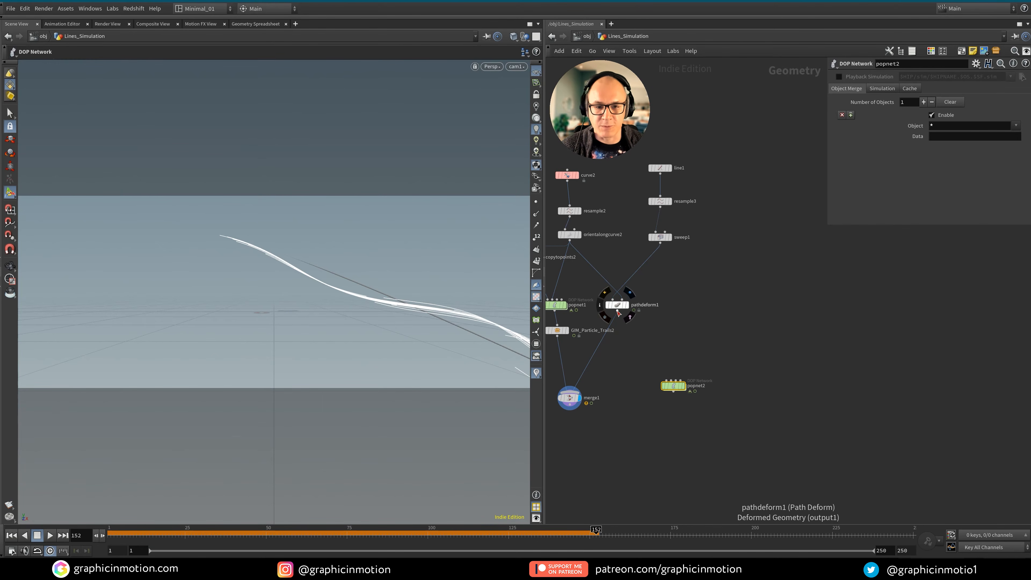
# Wire pathdeform1 into the new POP network, and display its simulation while playing from frame 1
pyautogui.moveTo(618, 311); pyautogui.dragTo(644, 334)
pyautogui.moveTo(665, 372); pyautogui.dragTo(683, 376)
pyautogui.click(691, 363)
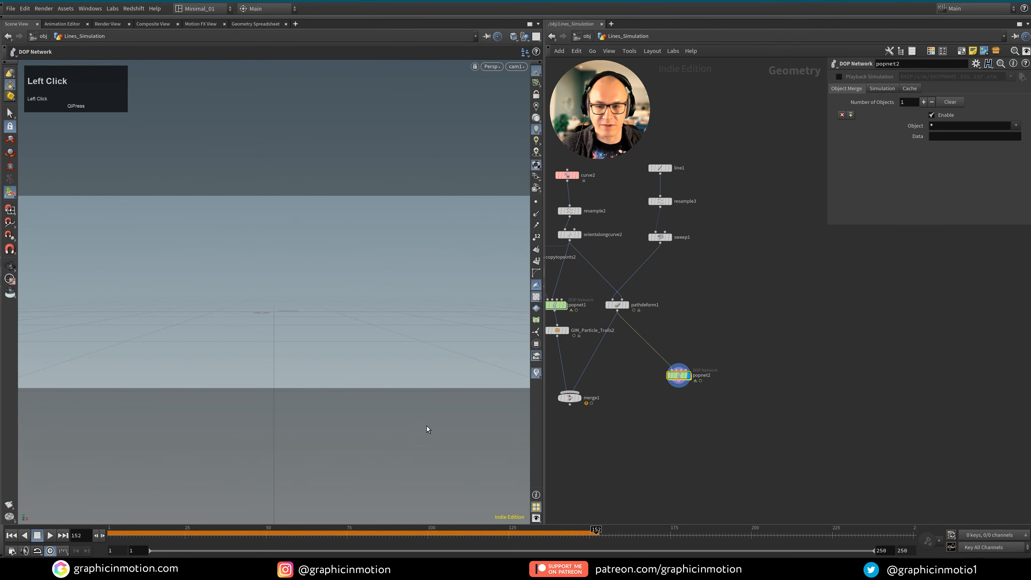
pyautogui.click(12, 536)
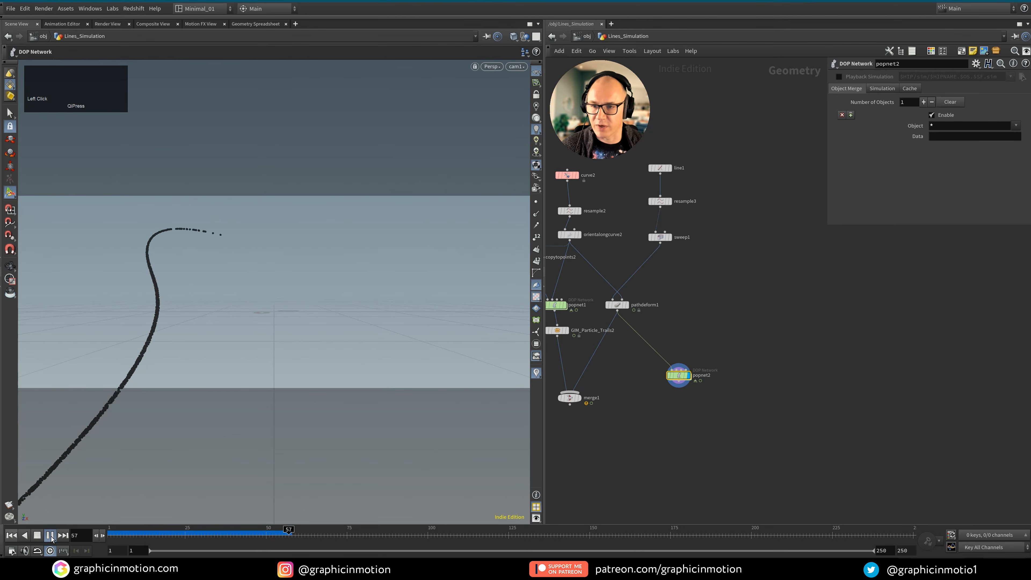
pyautogui.click(50, 536)
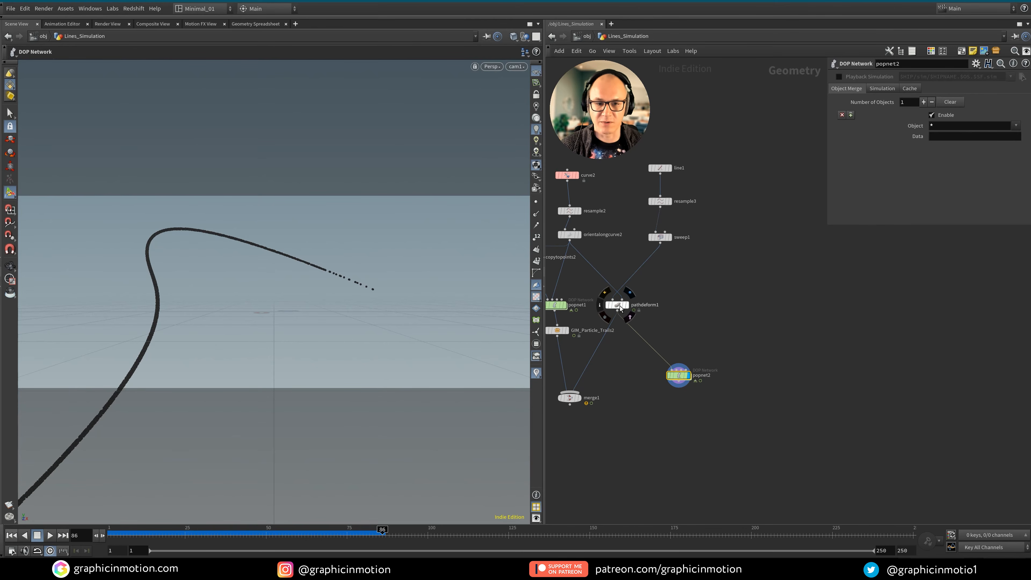
# Inside popnet2, review the POP source's initial velocity options, keep Use inherited velocity, and return to the geometry network
pyautogui.doubleClick(679, 379)
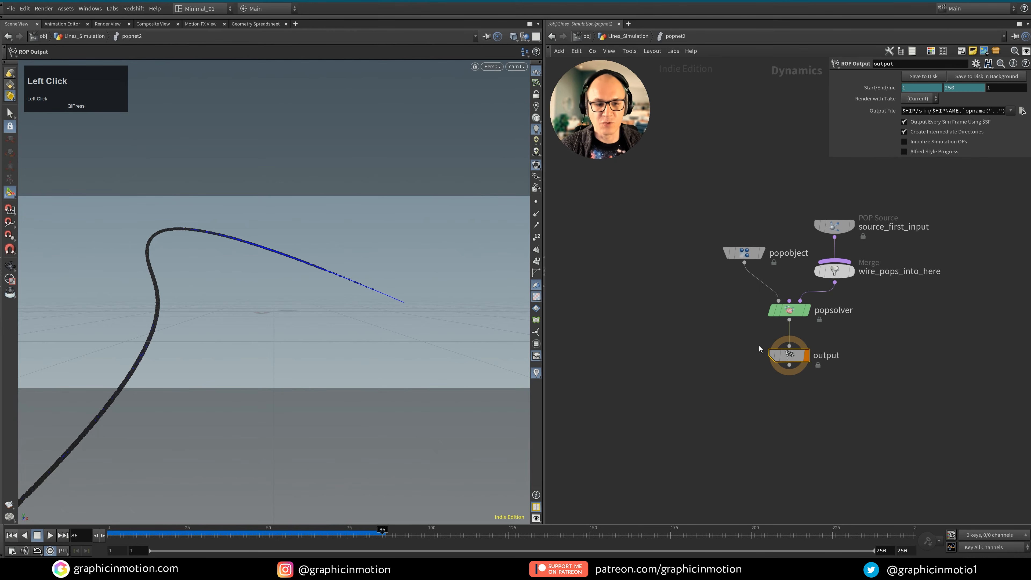
pyautogui.moveTo(819, 344); pyautogui.dragTo(726, 407, button='middle')
pyautogui.click(740, 292)
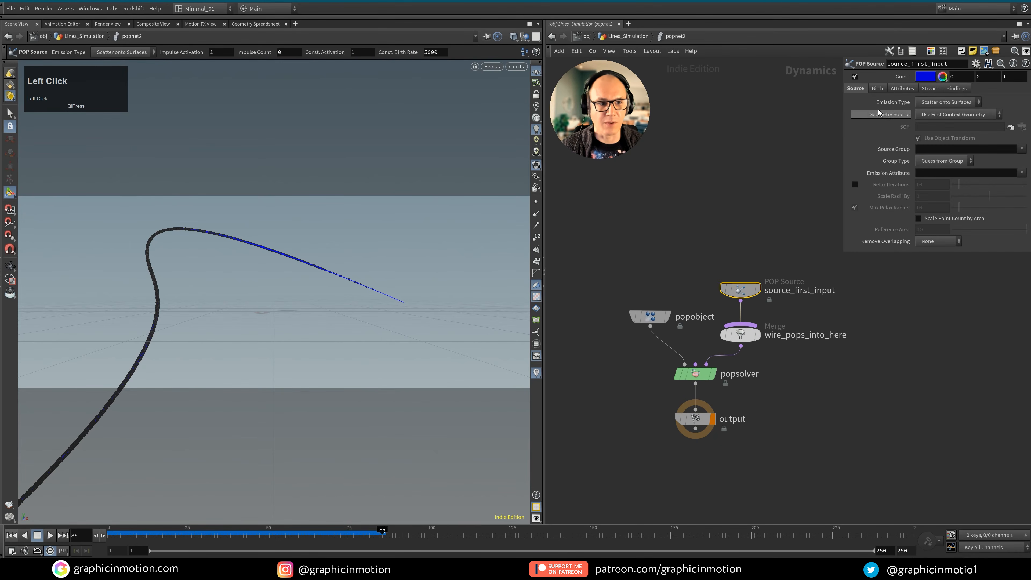
pyautogui.click(902, 90)
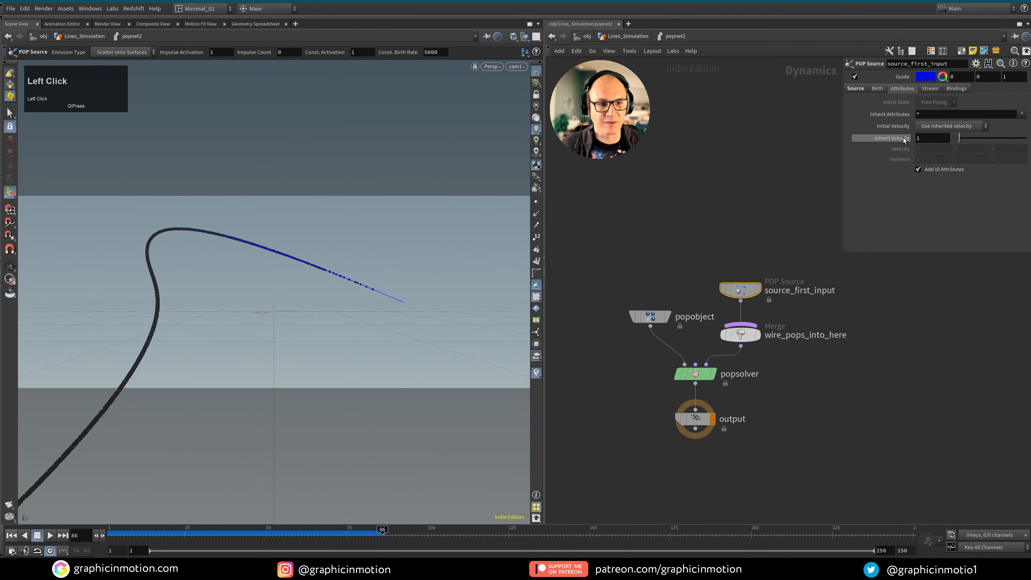
pyautogui.click(936, 125)
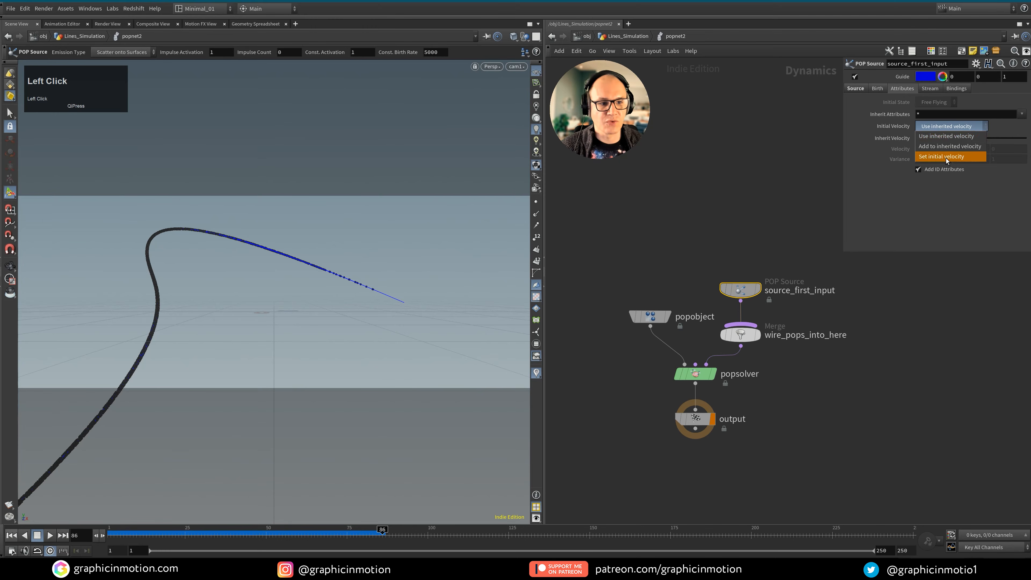
pyautogui.click(947, 137)
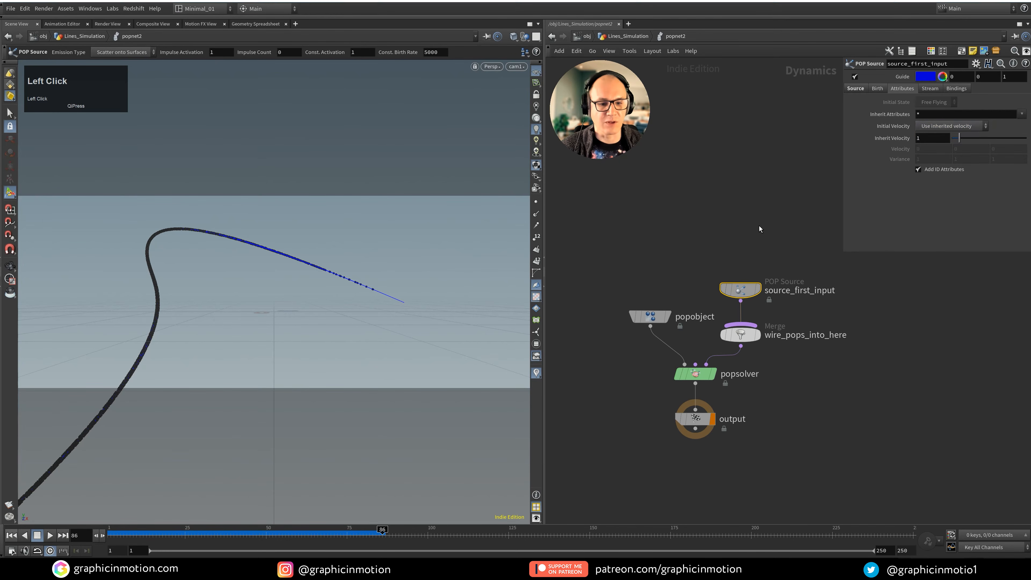
pyautogui.press('u')
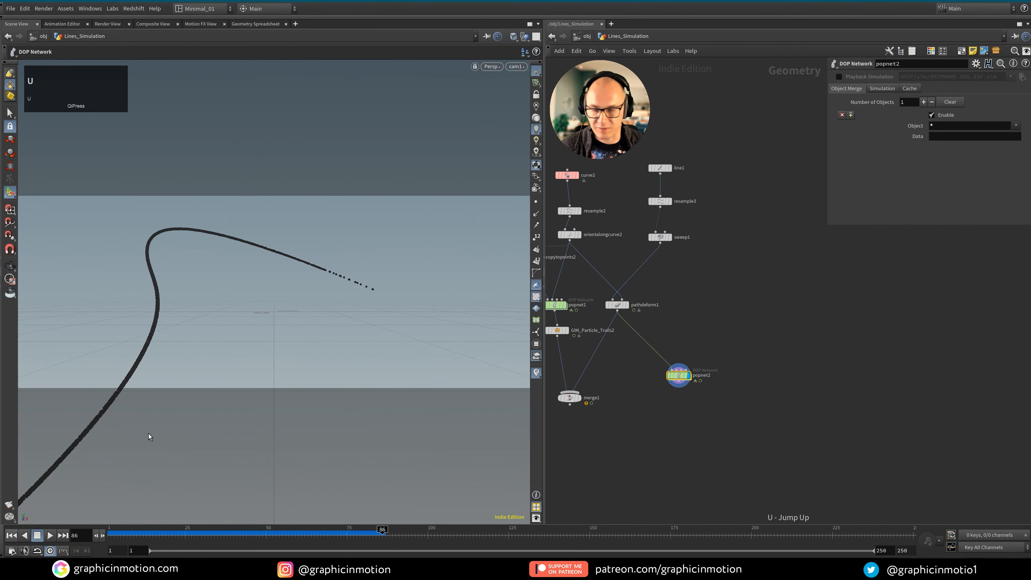
# Replay the simulation from frame 1 and inspect pathdeform1's node information for its point attributes
pyautogui.click(11, 535)
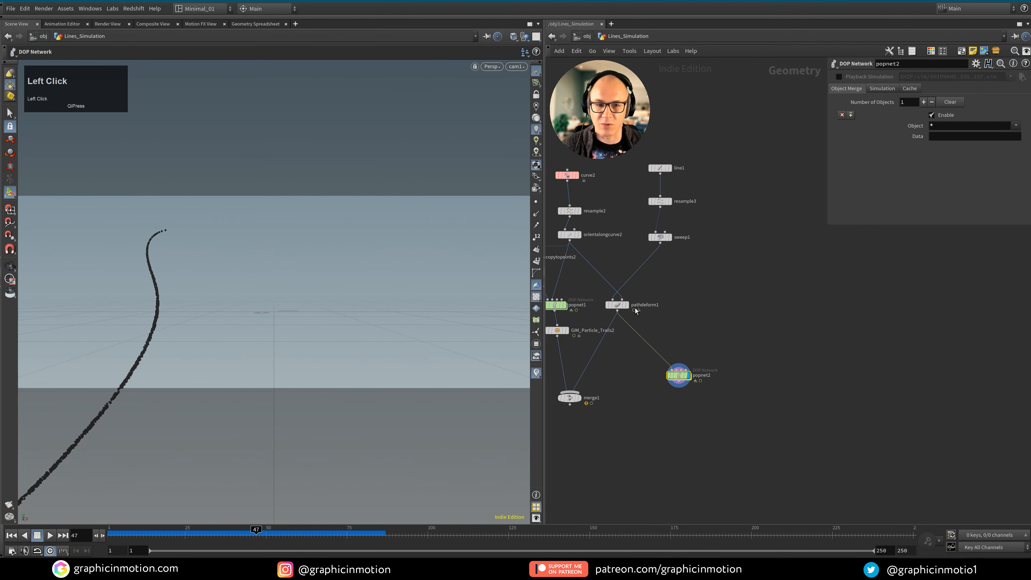
pyautogui.moveTo(702, 314); pyautogui.dragTo(749, 313, button='middle')
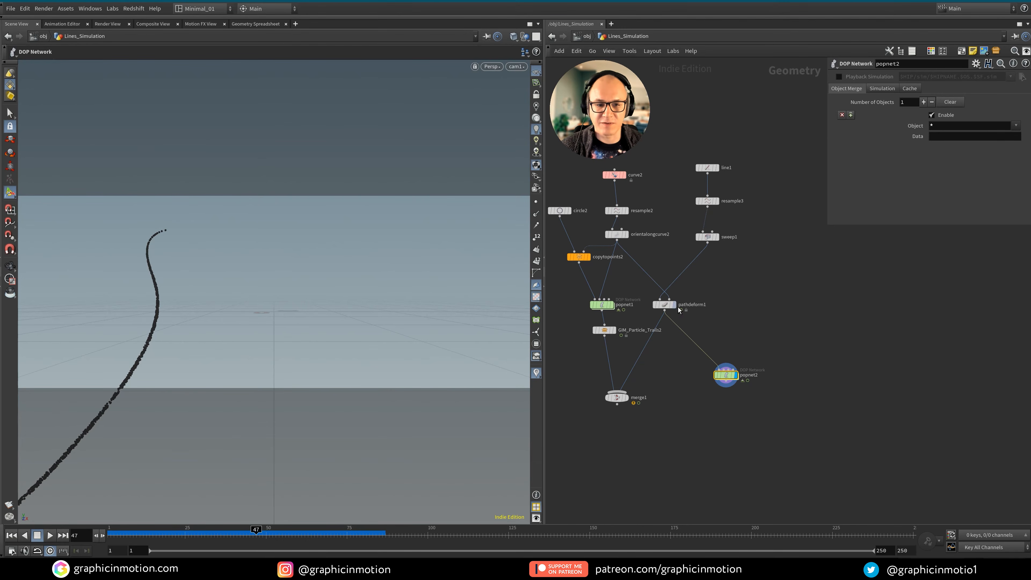
pyautogui.click(669, 305)
pyautogui.middleClick(668, 306)
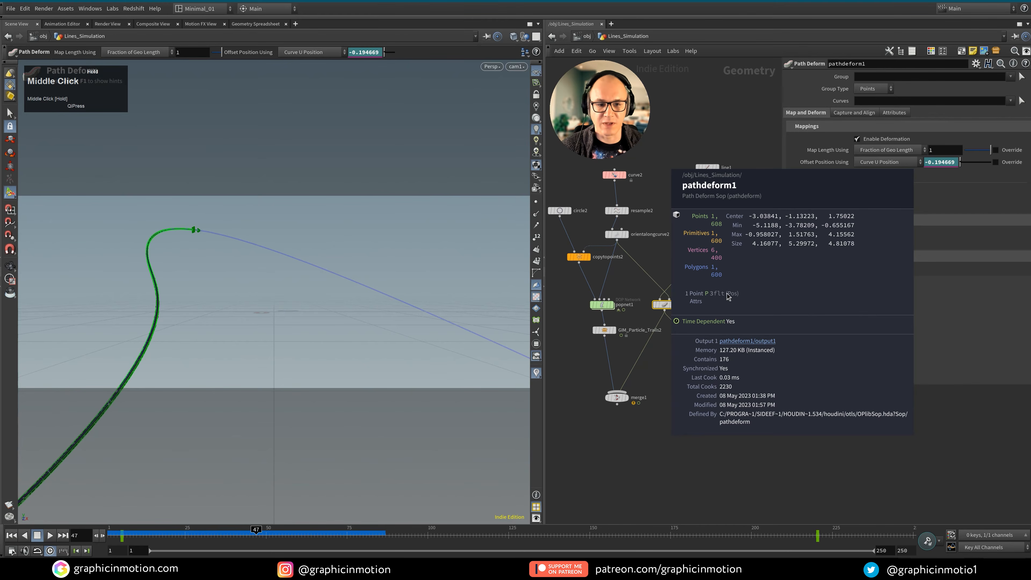
pyautogui.click(674, 306)
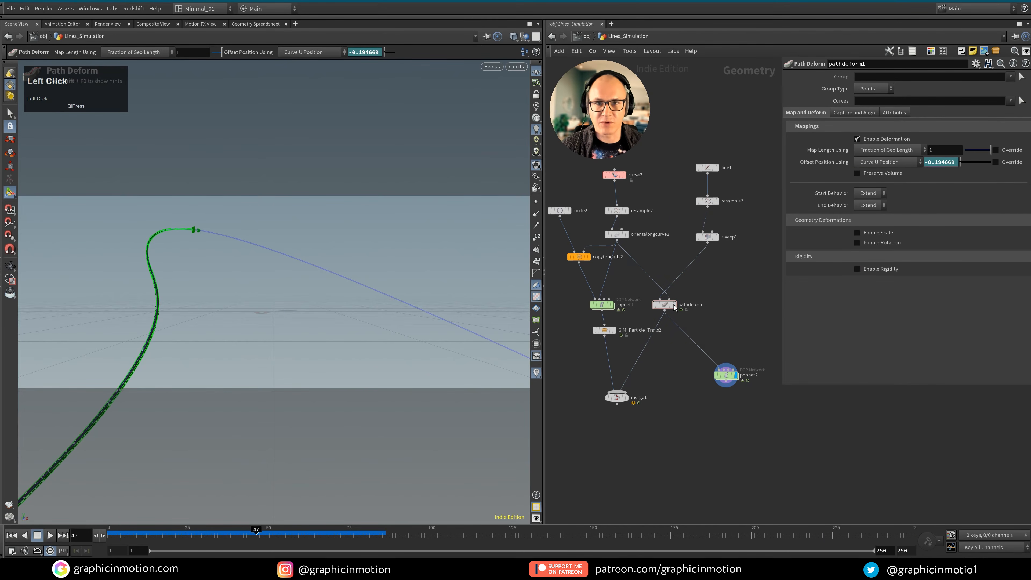
# Insert a Trail node on the connection between pathdeform1 and popnet2
pyautogui.press('Tab')
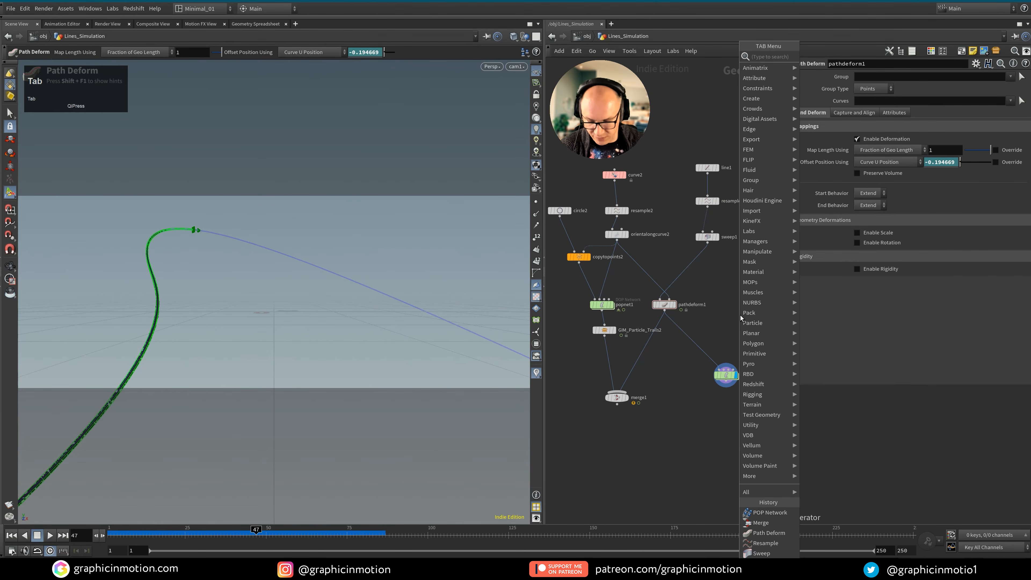
pyautogui.write('trail')
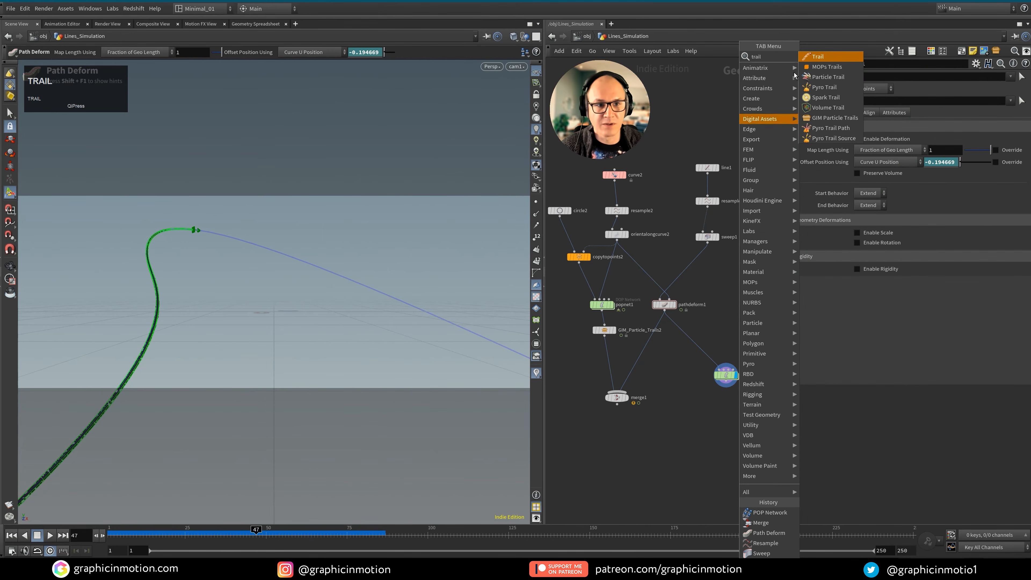
pyautogui.click(824, 57)
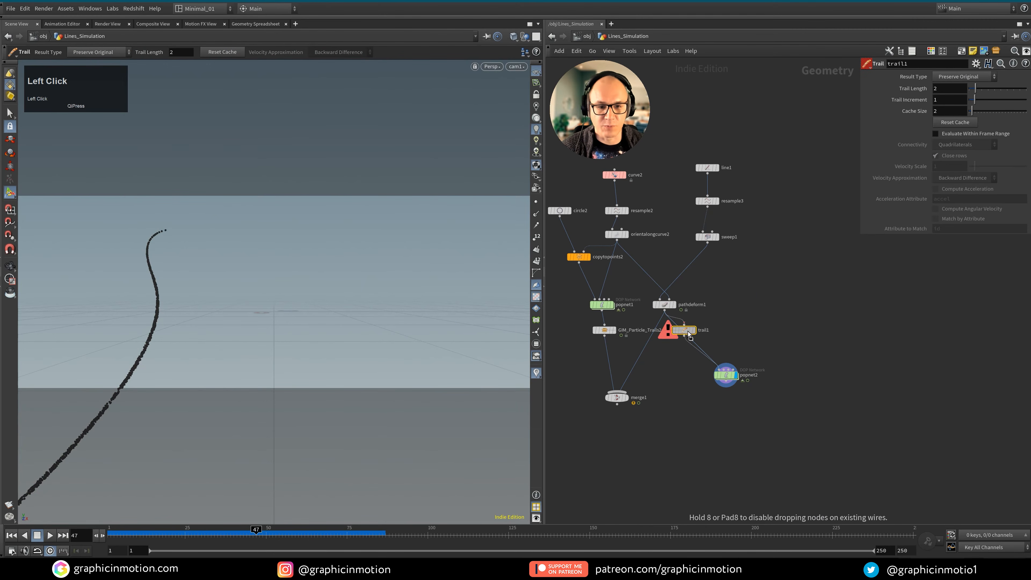
pyautogui.click(689, 334)
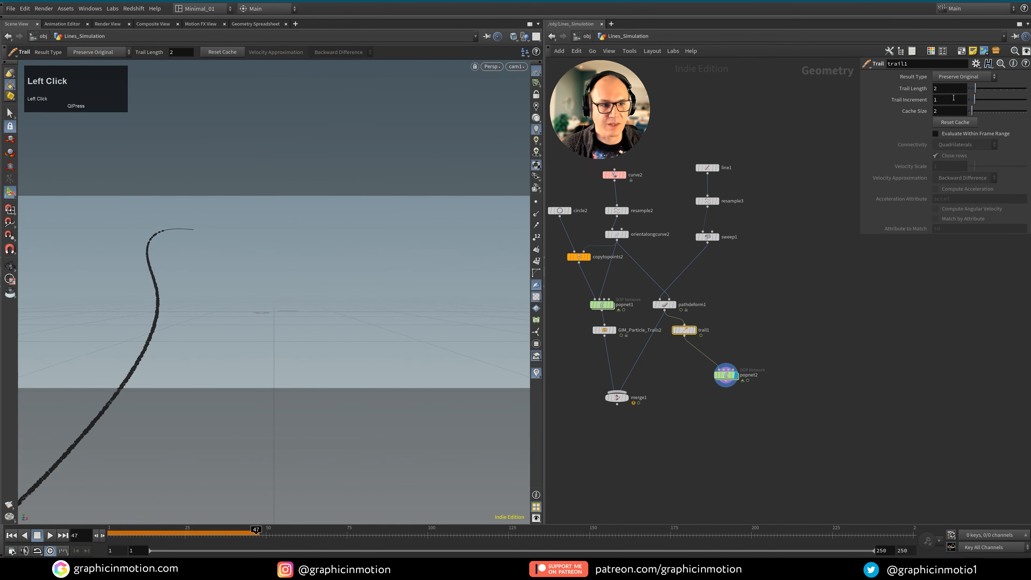
# Set the Trail node's result type to Compute Velocity and play the particle simulation from frame 1
pyautogui.click(959, 76)
pyautogui.click(963, 116)
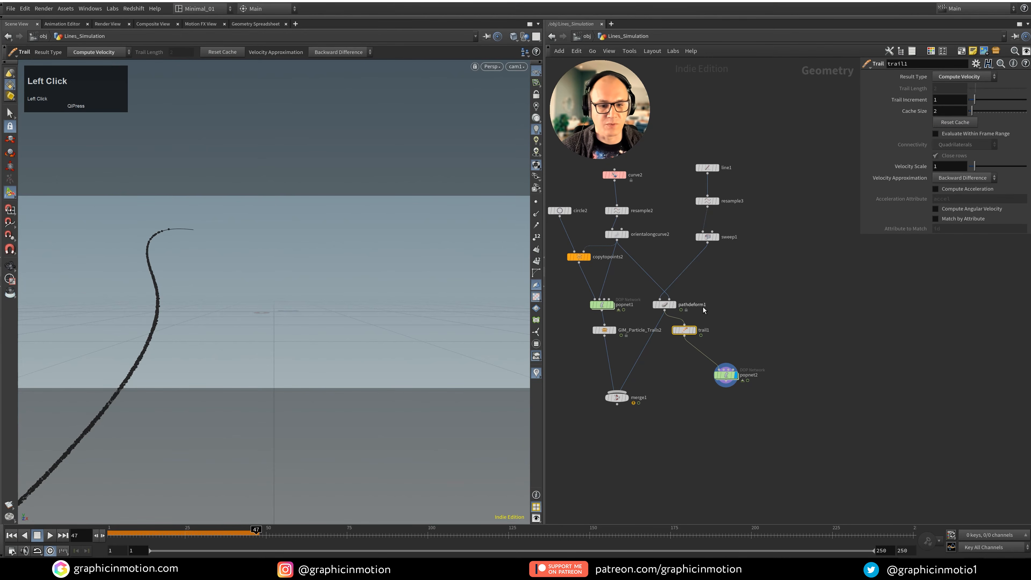
pyautogui.moveTo(689, 335); pyautogui.dragTo(684, 338)
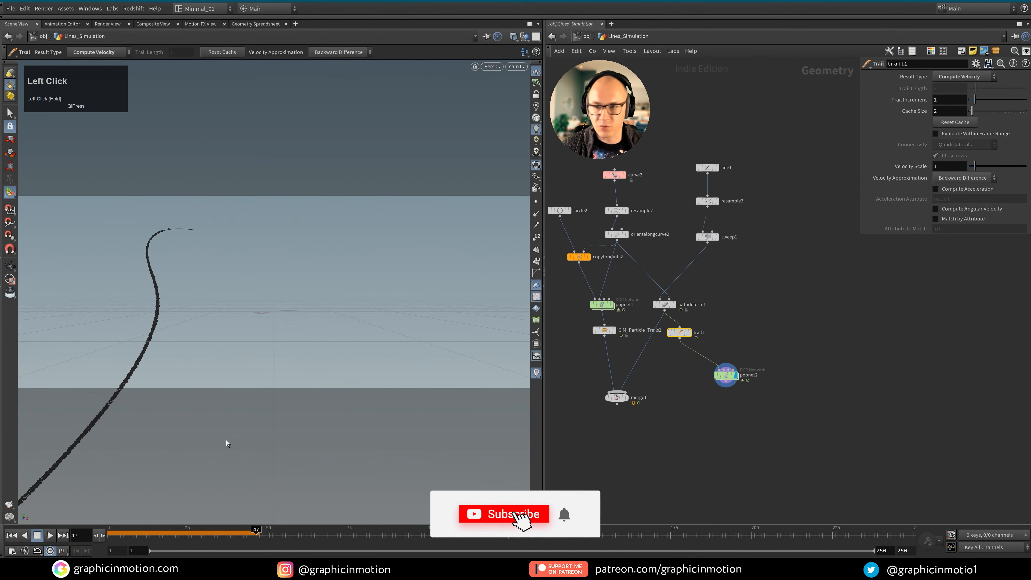
pyautogui.click(26, 535)
pyautogui.click(50, 536)
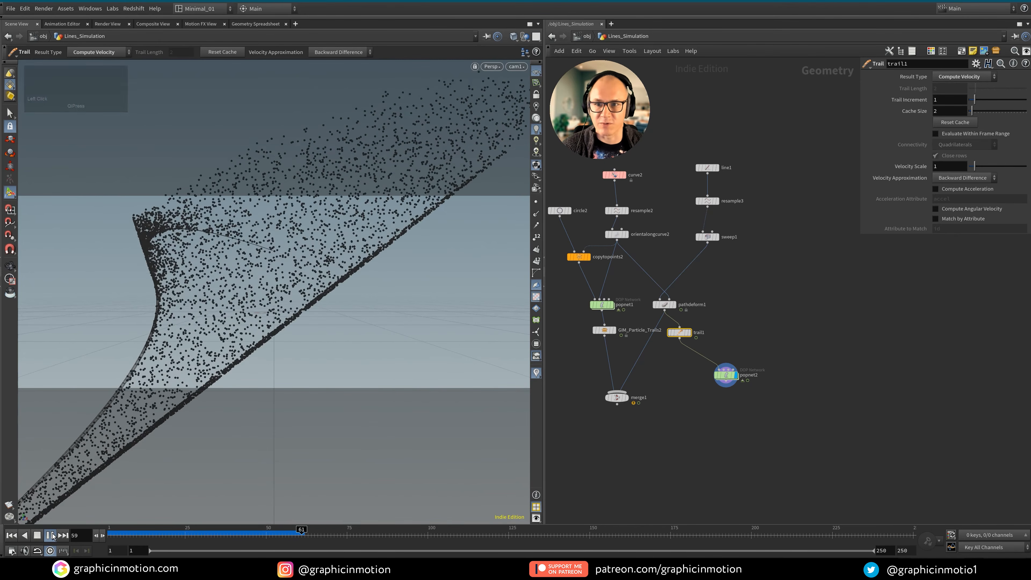
pyautogui.click(50, 536)
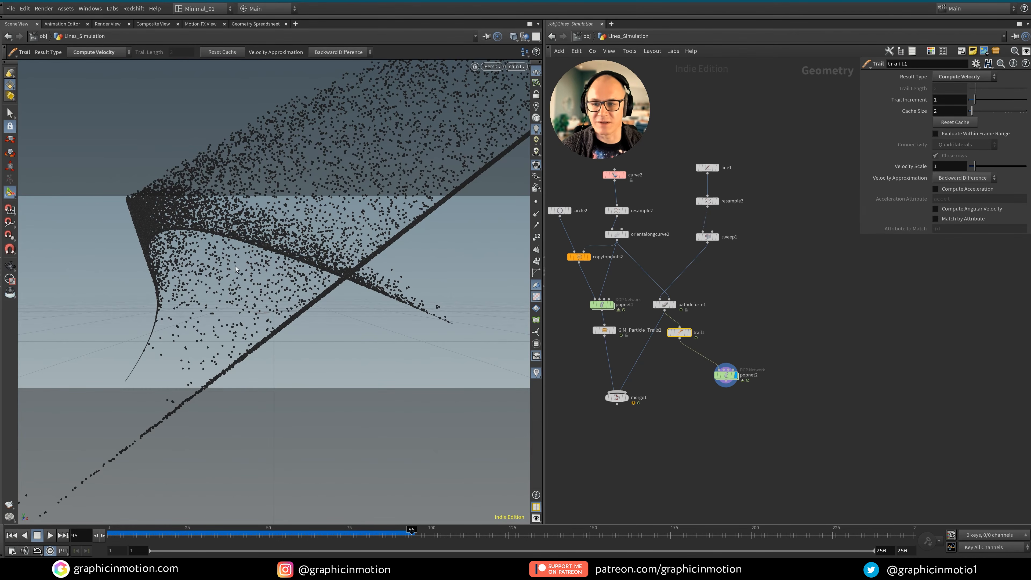
# Inside popnet2, set the POP source's Inherit Velocity to 0.5 and replay the simulation from frame 1
pyautogui.doubleClick(726, 377)
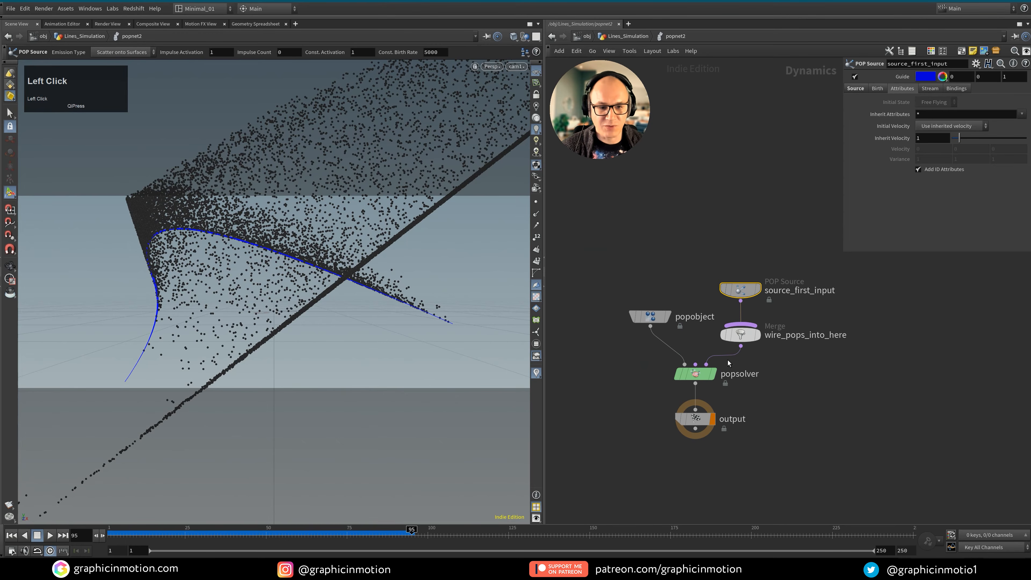
pyautogui.click(748, 274)
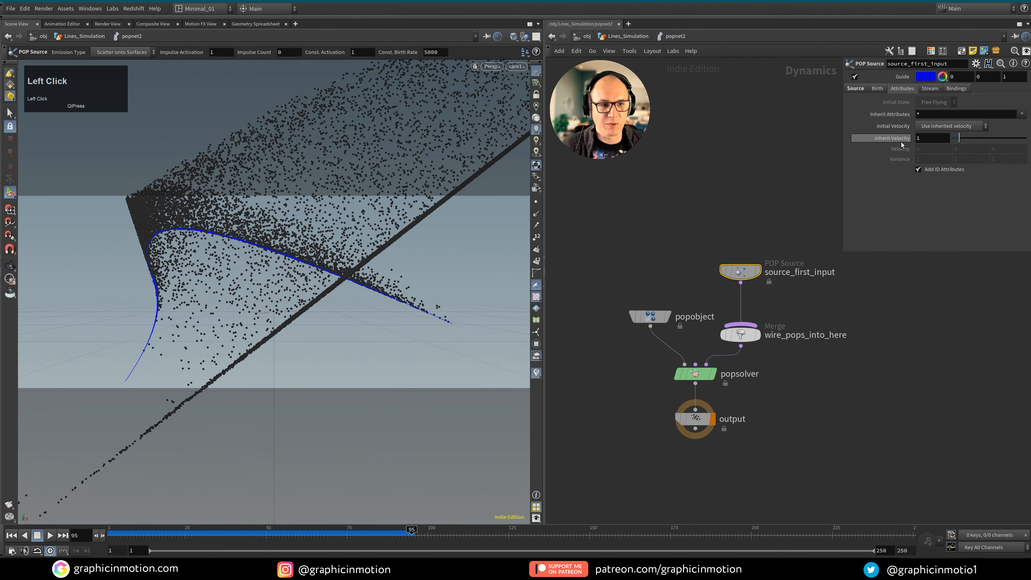
pyautogui.write('0.')
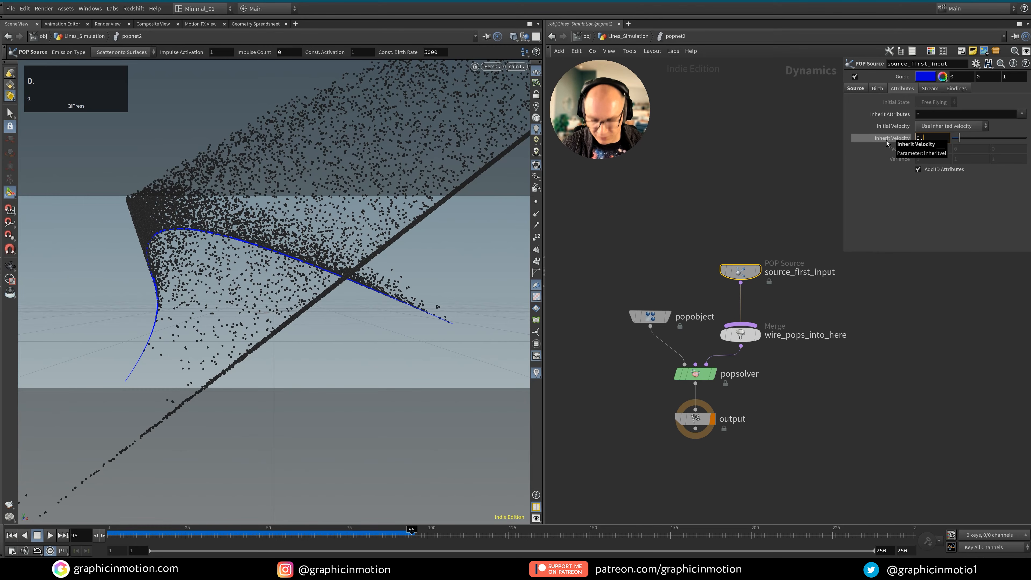
pyautogui.write('5')
pyautogui.click(415, 463)
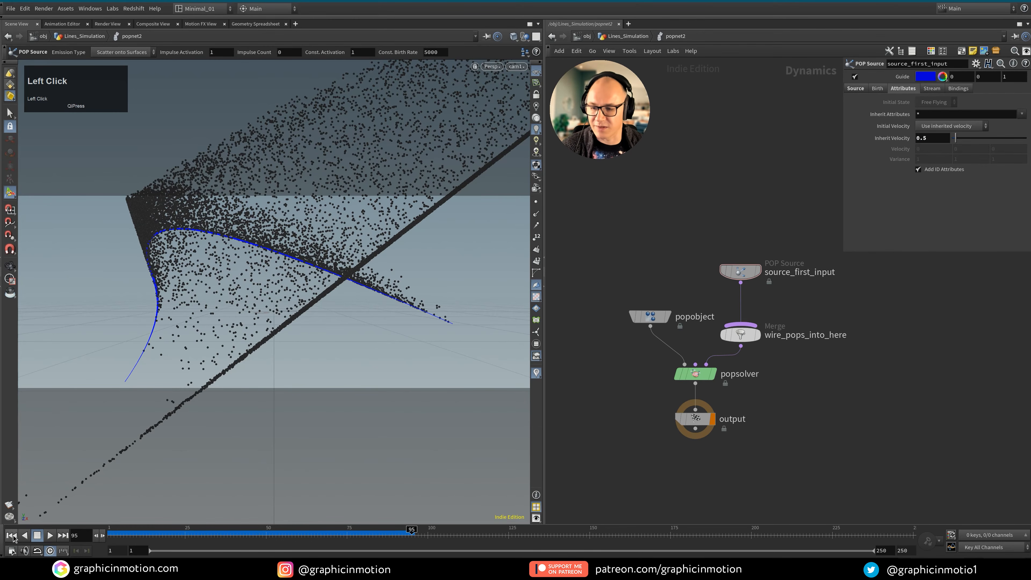
pyautogui.click(12, 536)
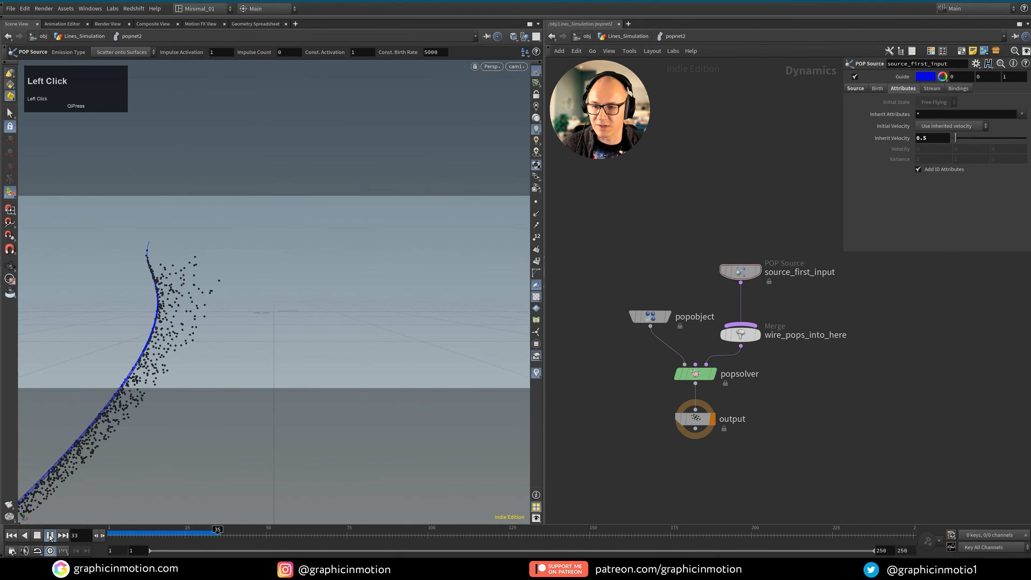
pyautogui.click(49, 536)
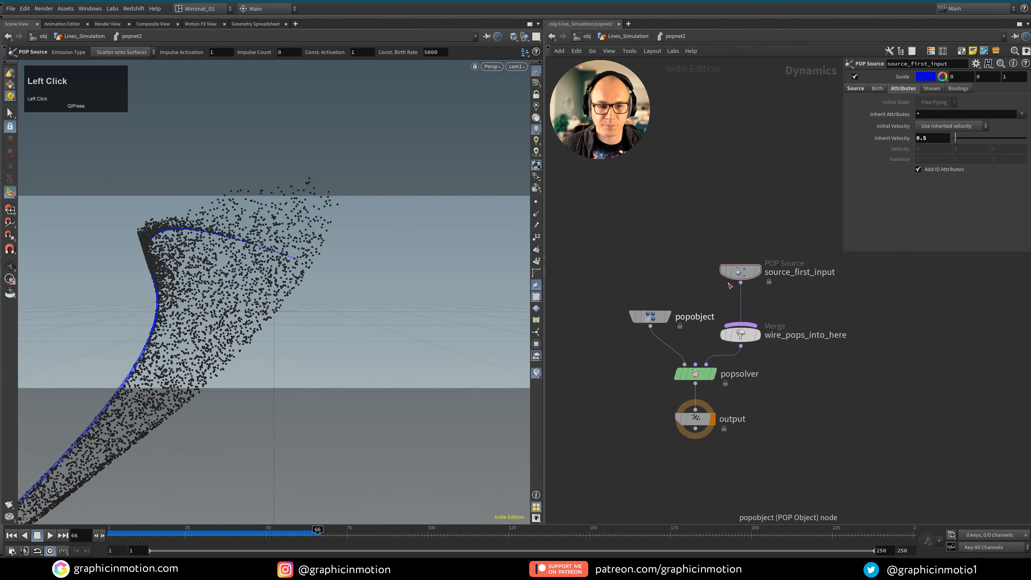
# Insert a POP Drag node between source_first_input and the wire_pops_into_here merge, and replay from frame 1
pyautogui.moveTo(741, 272); pyautogui.dragTo(741, 220)
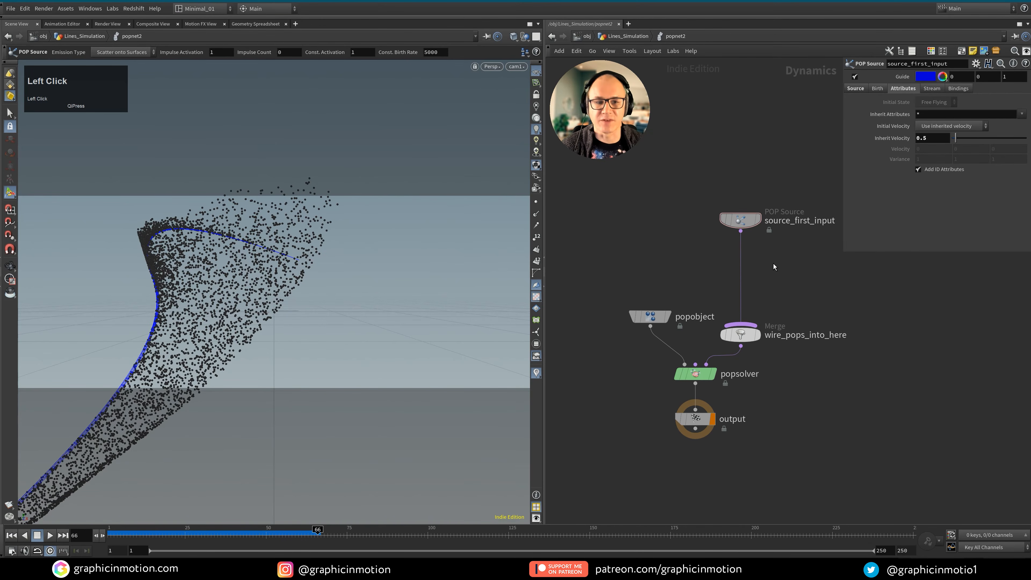
pyautogui.press('Tab')
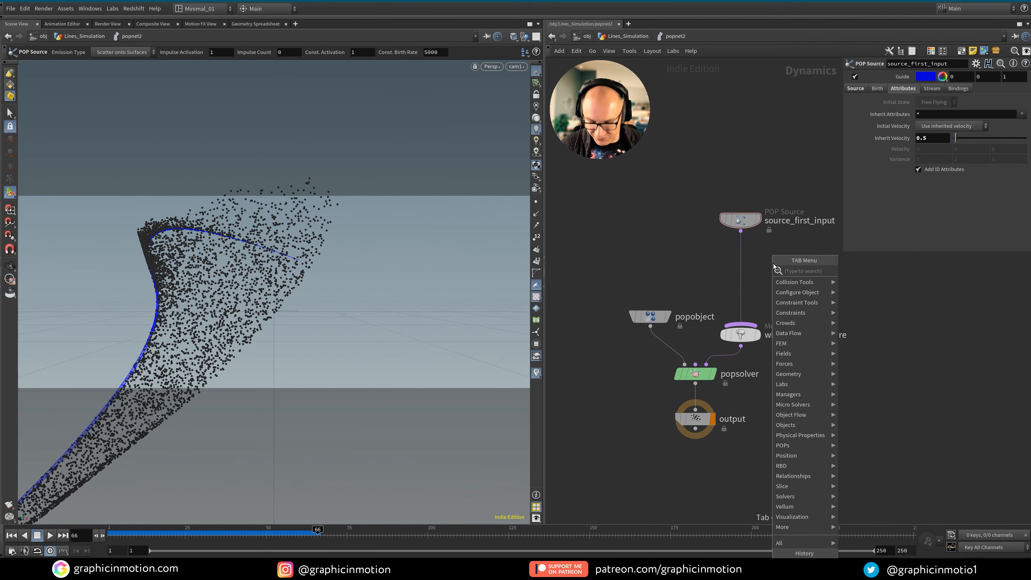
pyautogui.write('pop drag')
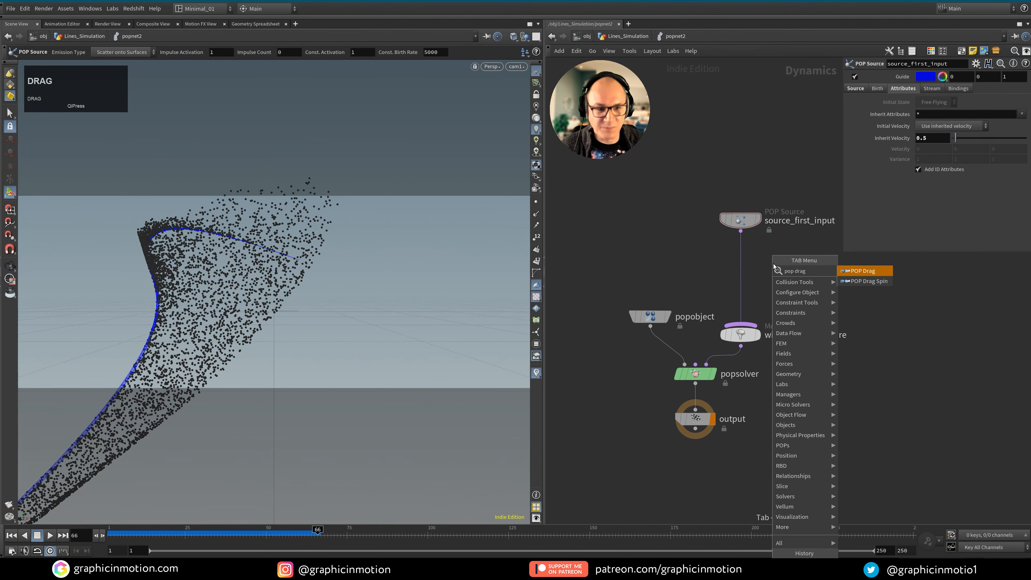
pyautogui.press('Return')
pyautogui.click(742, 257)
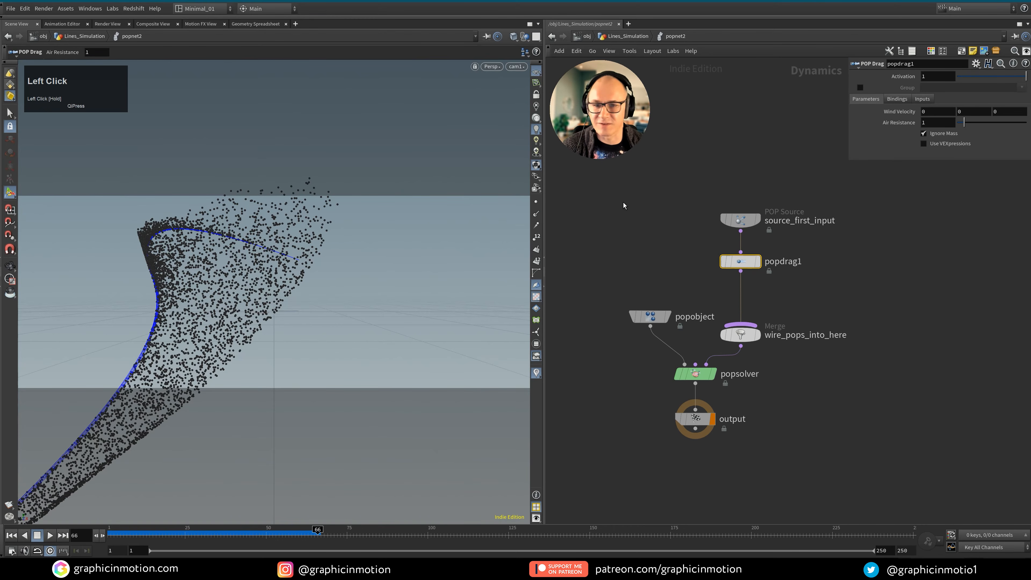
pyautogui.click(19, 535)
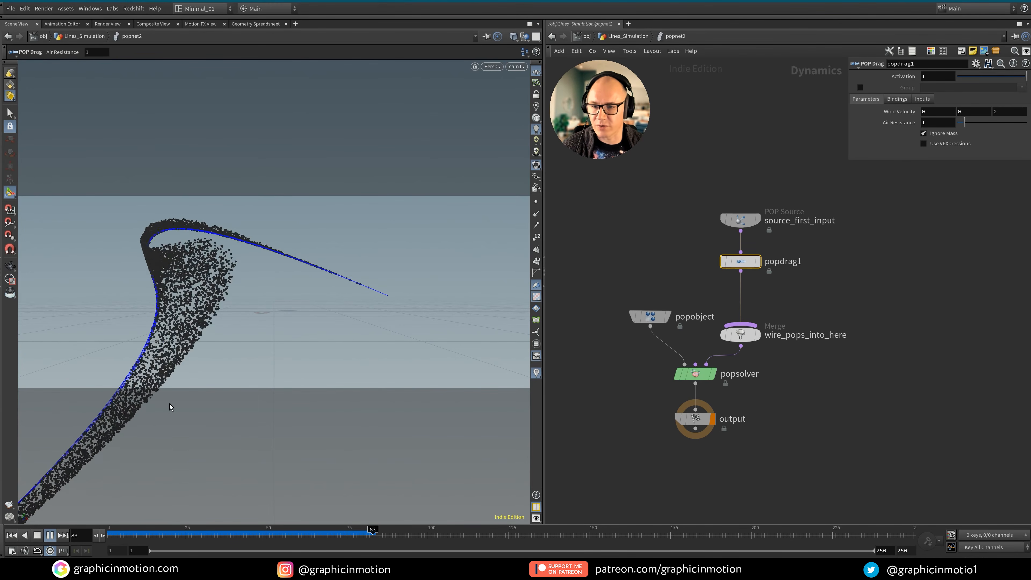
pyautogui.click(78, 510)
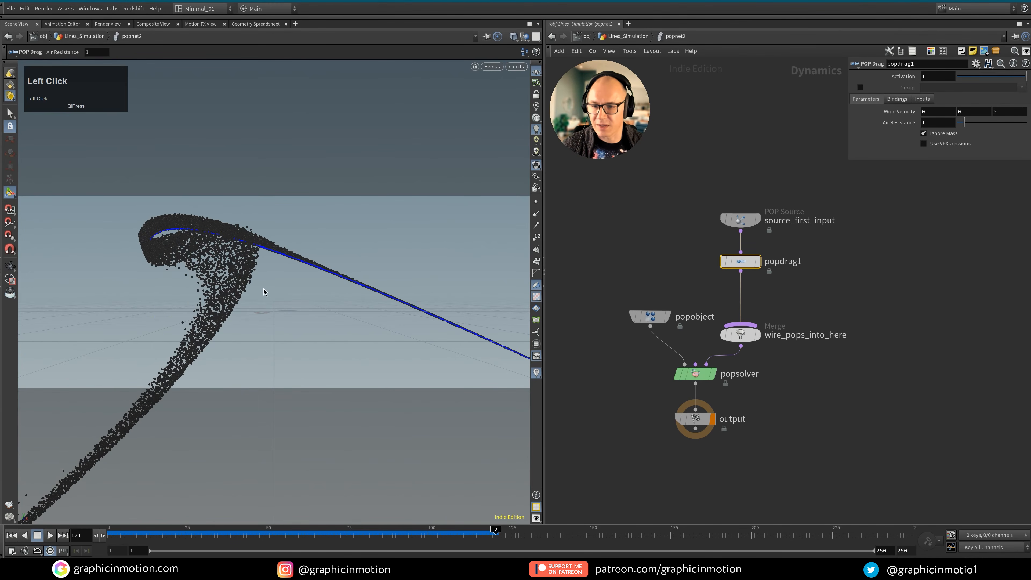
# Set the viewport's particle point size to 3 pixels and replay the simulation from frame 1
pyautogui.press('d')
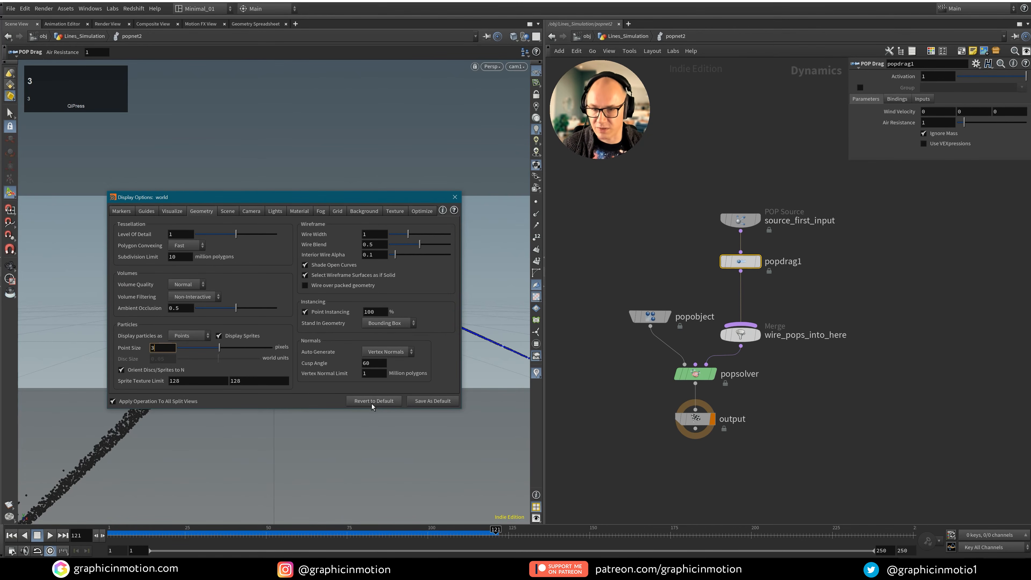
pyautogui.click(454, 200)
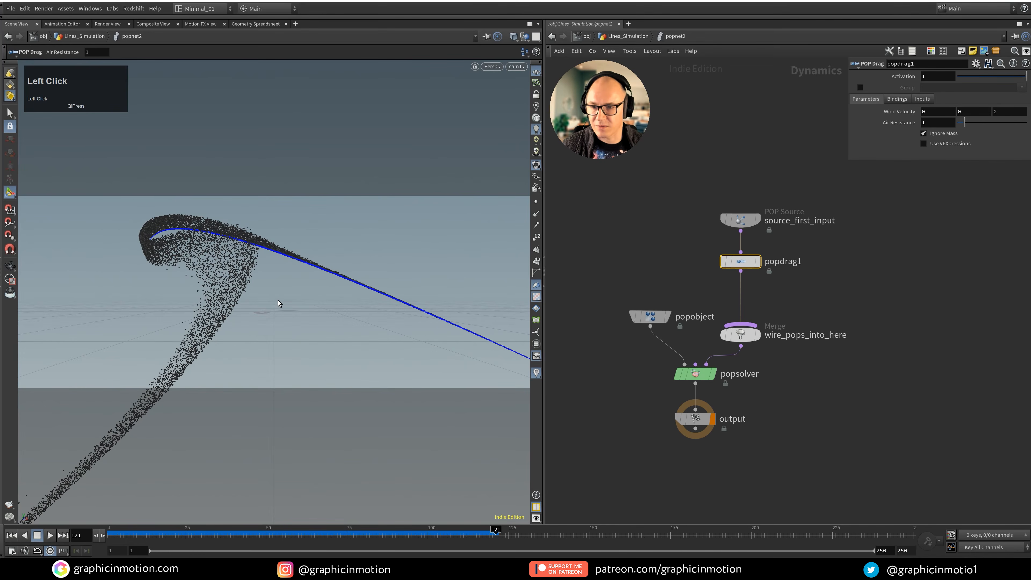
pyautogui.click(13, 536)
pyautogui.click(49, 536)
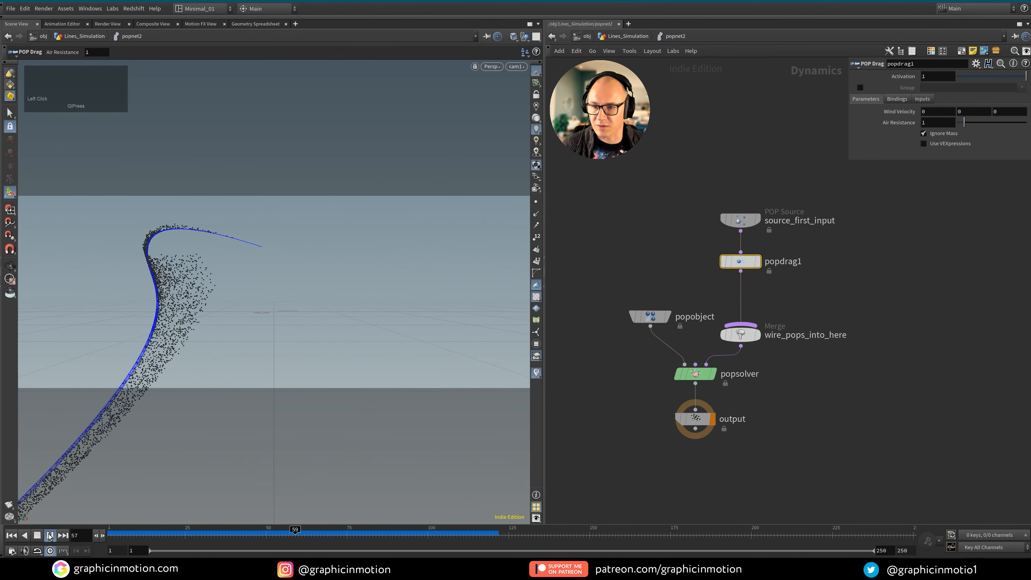
pyautogui.click(50, 537)
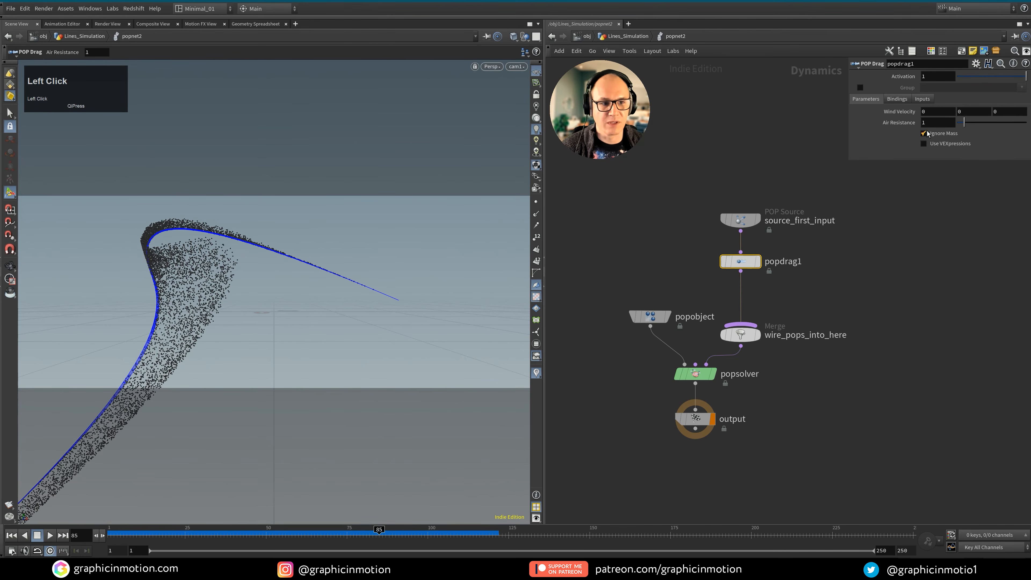
# Move source_first_input and popdrag1 up and insert a POP Force node between popdrag1 and the wire_pops_into_here merge
pyautogui.moveTo(775, 186); pyautogui.dragTo(741, 248)
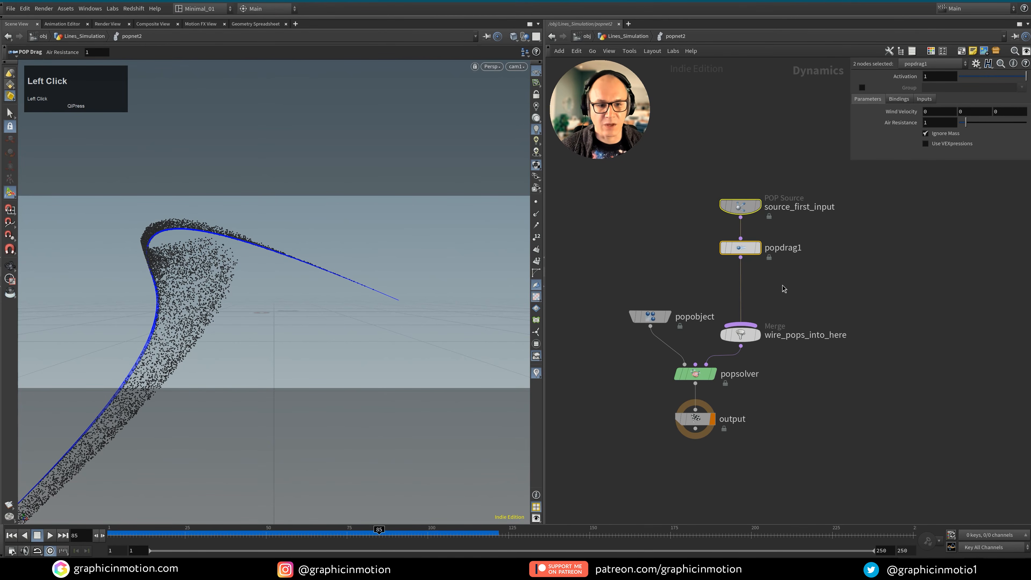
pyautogui.click(783, 284)
pyautogui.press('Tab')
pyautogui.write('po for')
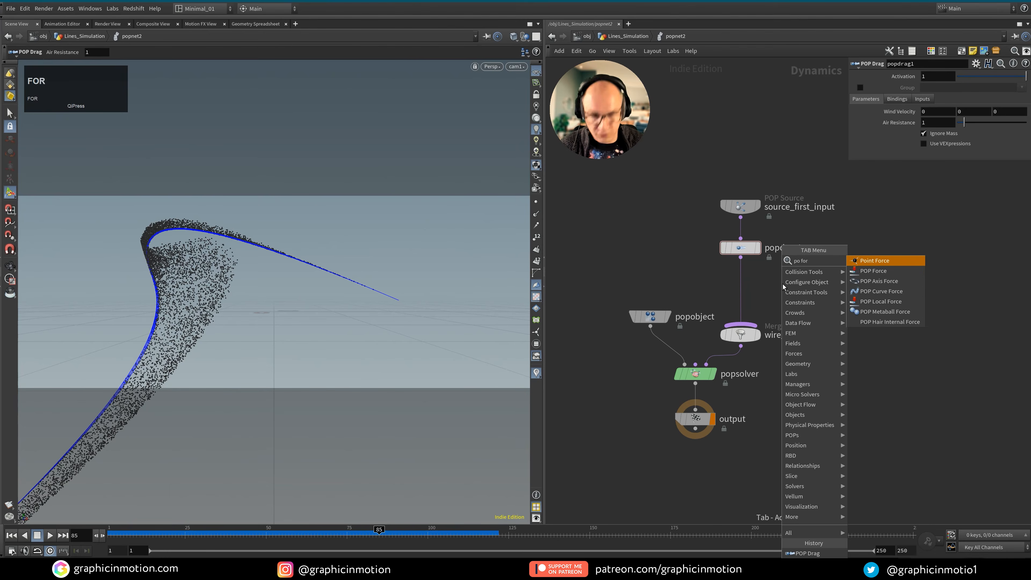
pyautogui.click(885, 271)
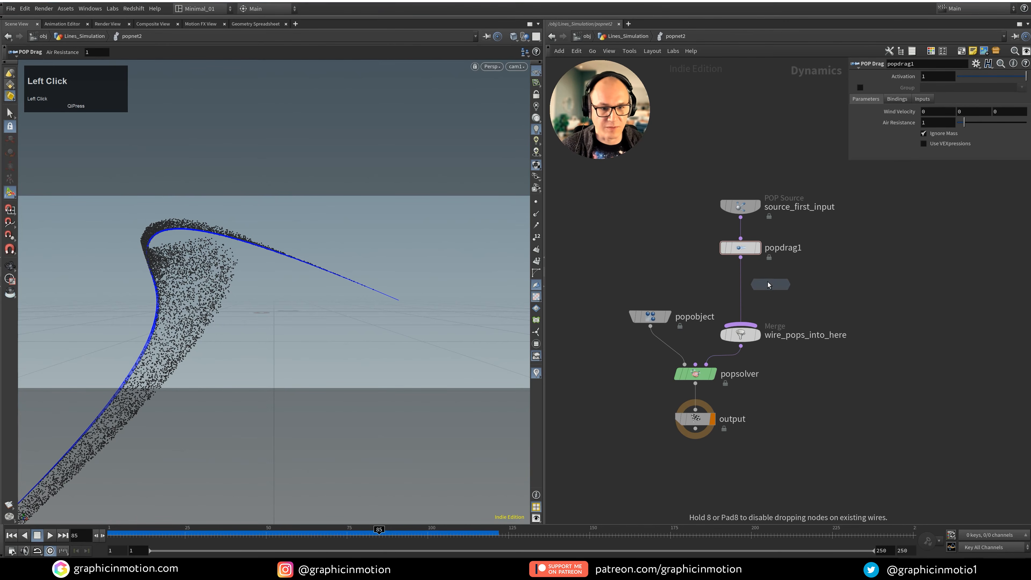
pyautogui.click(742, 277)
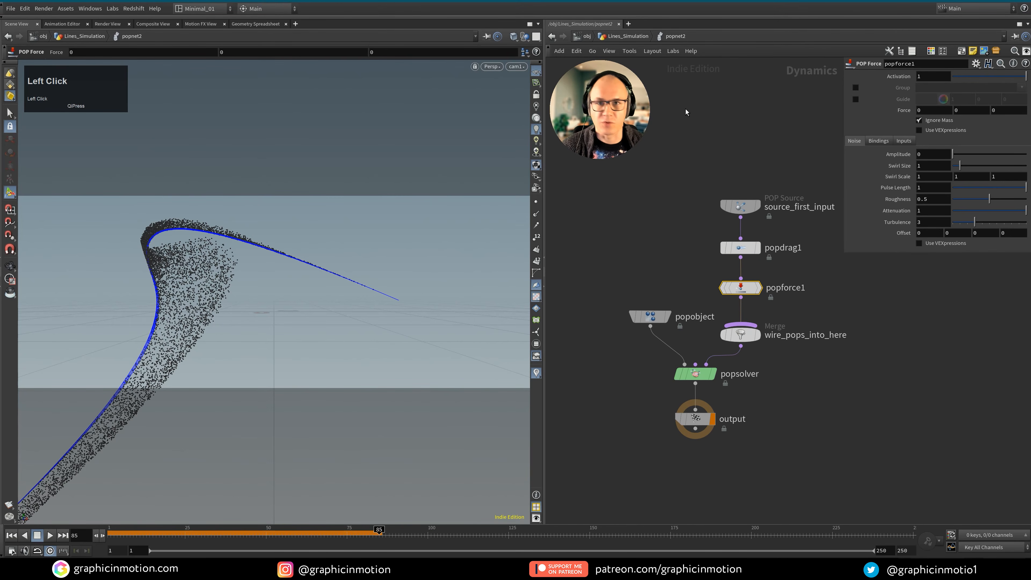
# Set the POP Force noise amplitude to 1 and replay the simulation from frame 1
pyautogui.click(933, 154)
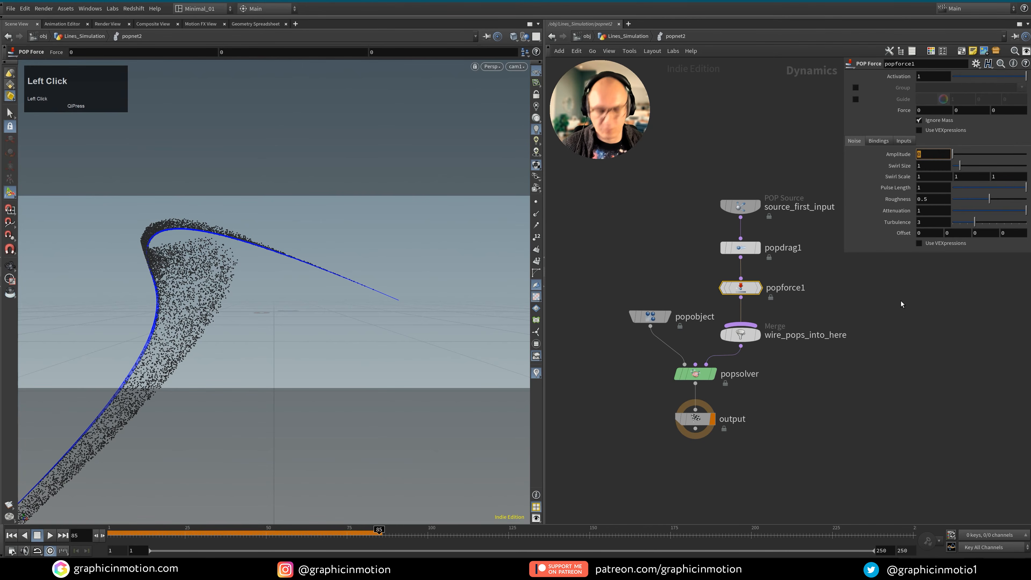
pyautogui.write('1')
pyautogui.click(901, 306)
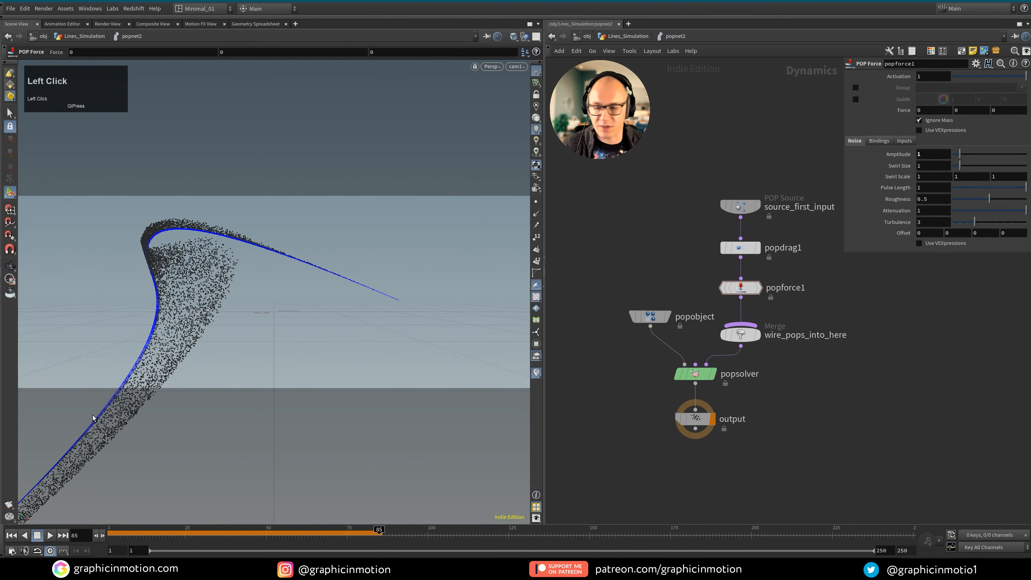
pyautogui.click(11, 536)
pyautogui.click(50, 535)
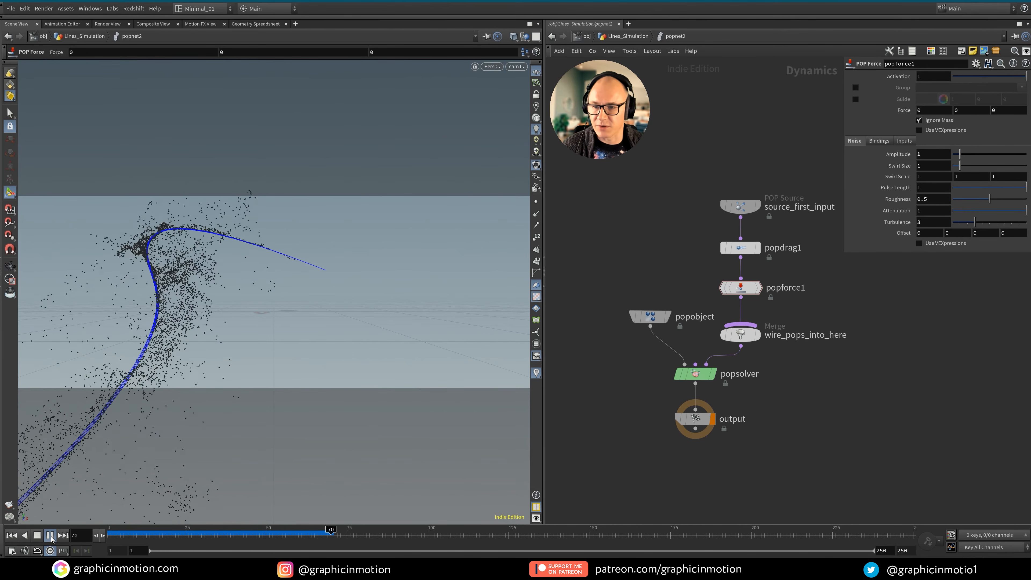
pyautogui.click(49, 536)
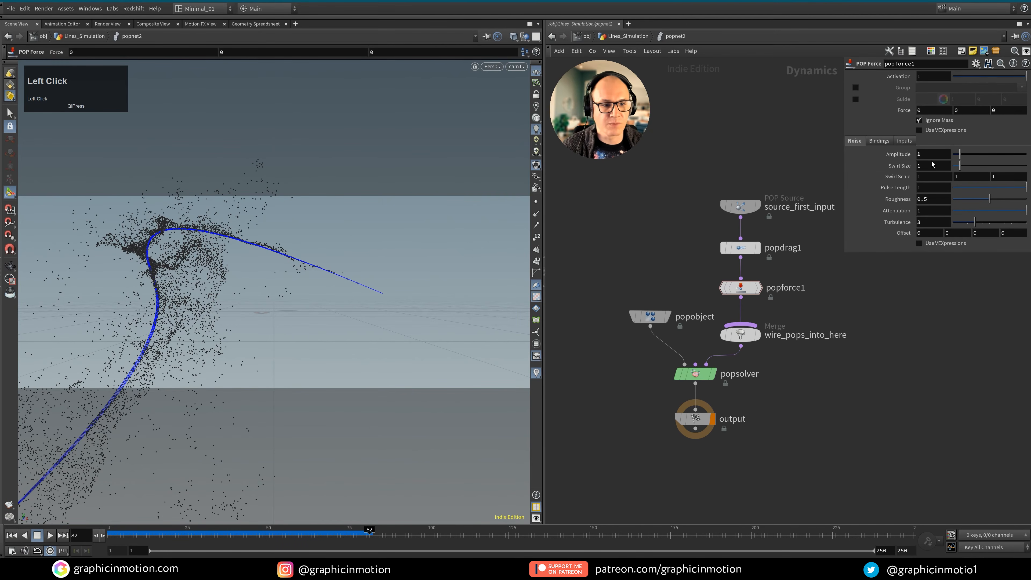
# Set the POP Force swirl size to 0.75 and roughness to 0.35, and replay the simulation from frame 1
pyautogui.moveTo(927, 166); pyautogui.dragTo(872, 171)
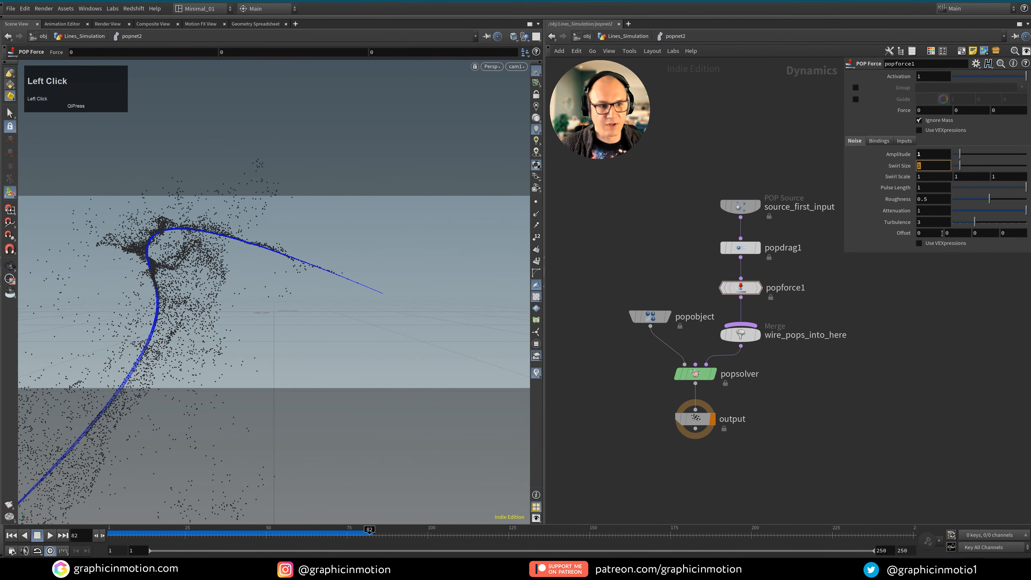
pyautogui.write('0.75')
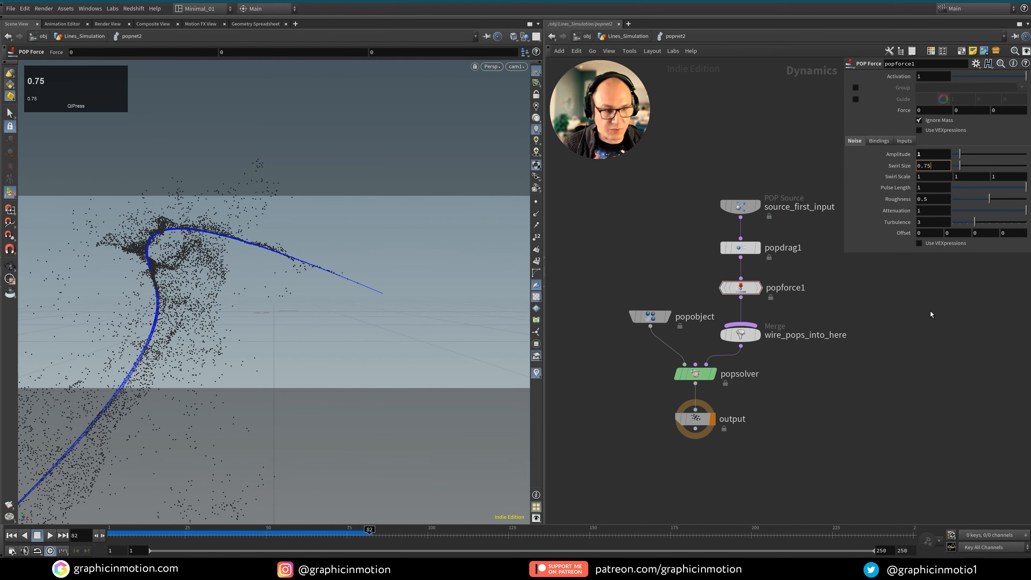
pyautogui.click(923, 199)
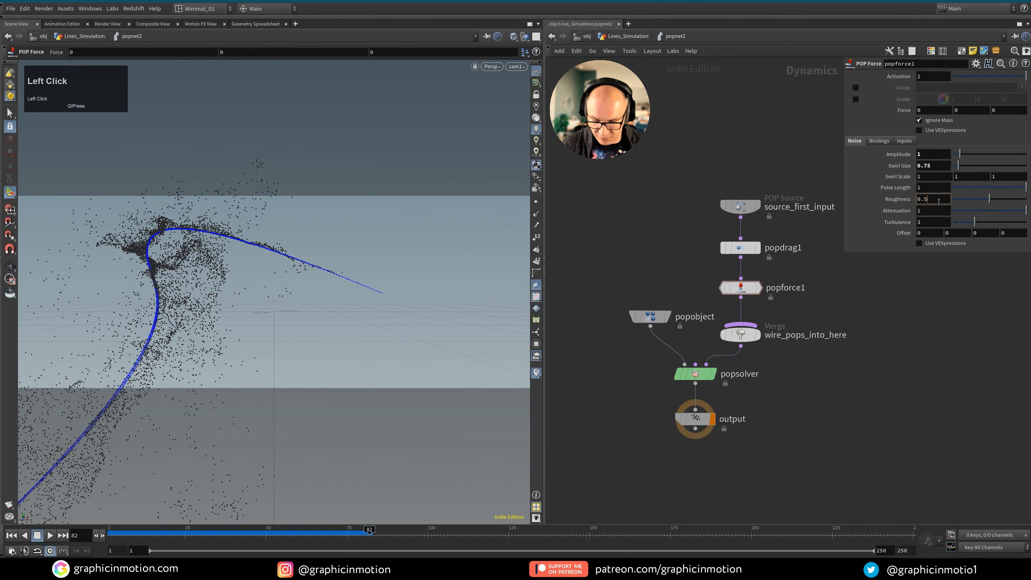
pyautogui.press('BackSpace')
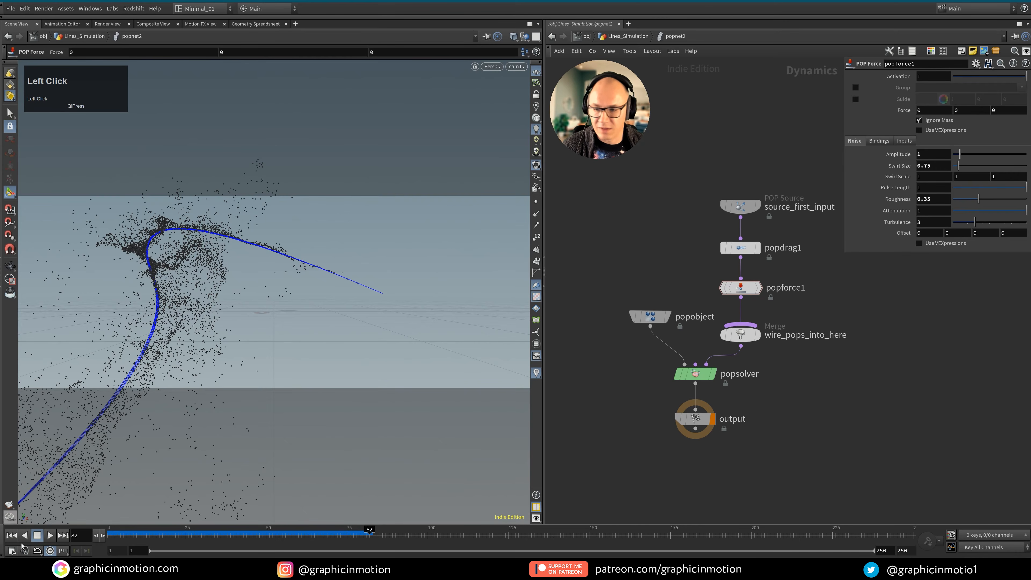
pyautogui.click(14, 537)
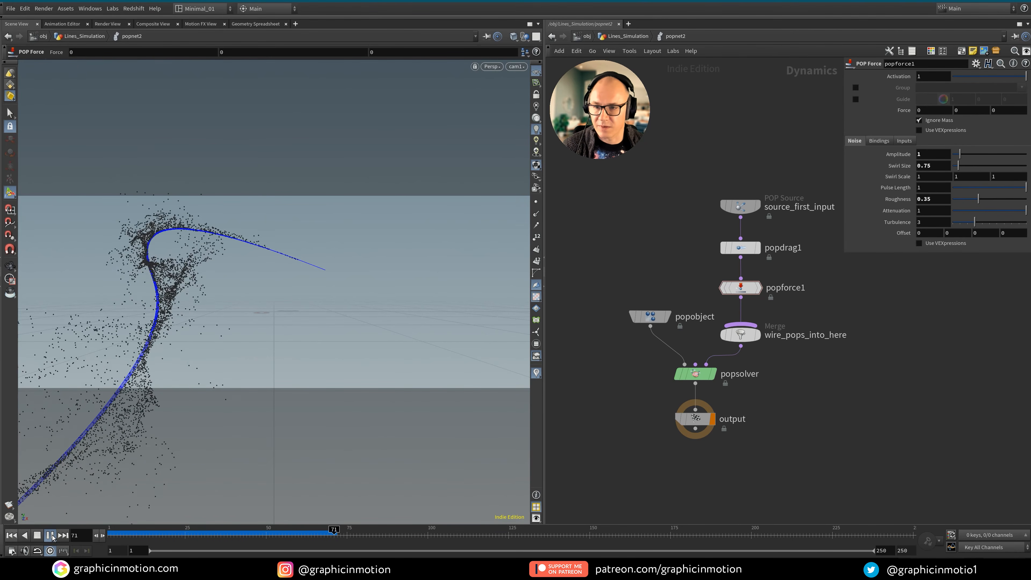
pyautogui.click(50, 536)
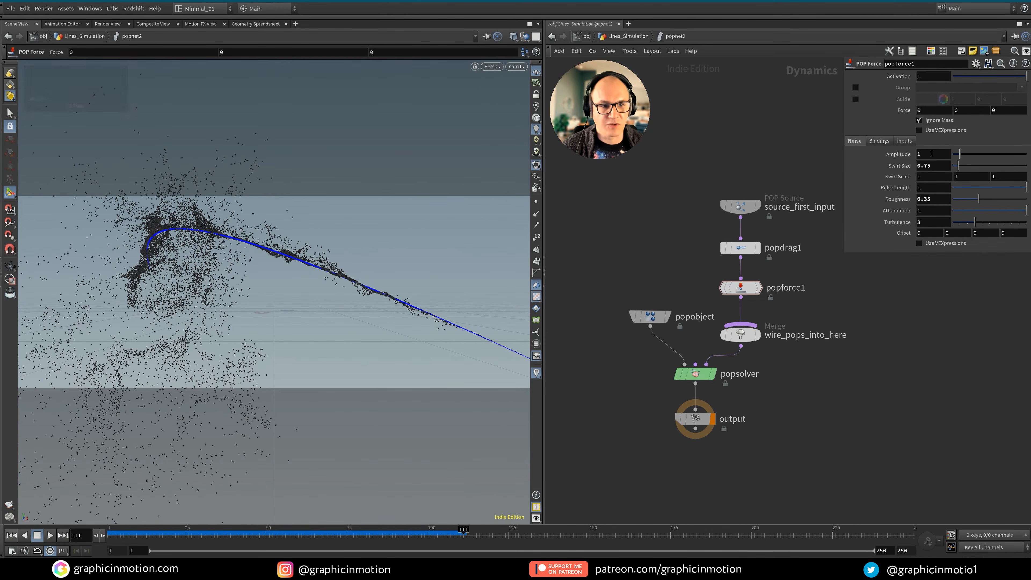
# Set the POP Force noise amplitude to 0.75 and replay the simulation from frame 1
pyautogui.moveTo(934, 155); pyautogui.dragTo(900, 154)
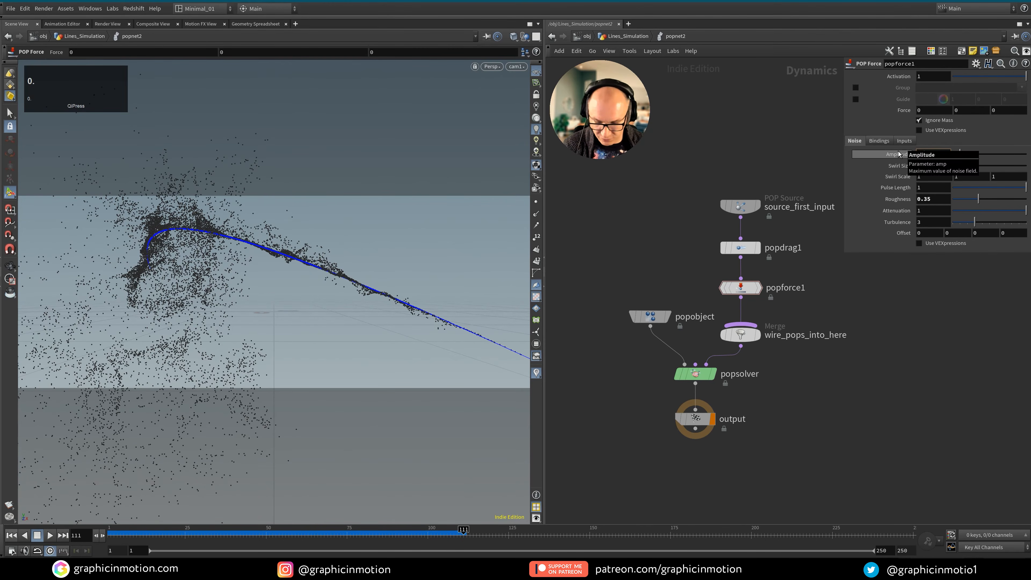
pyautogui.write('0.75')
pyautogui.click(862, 332)
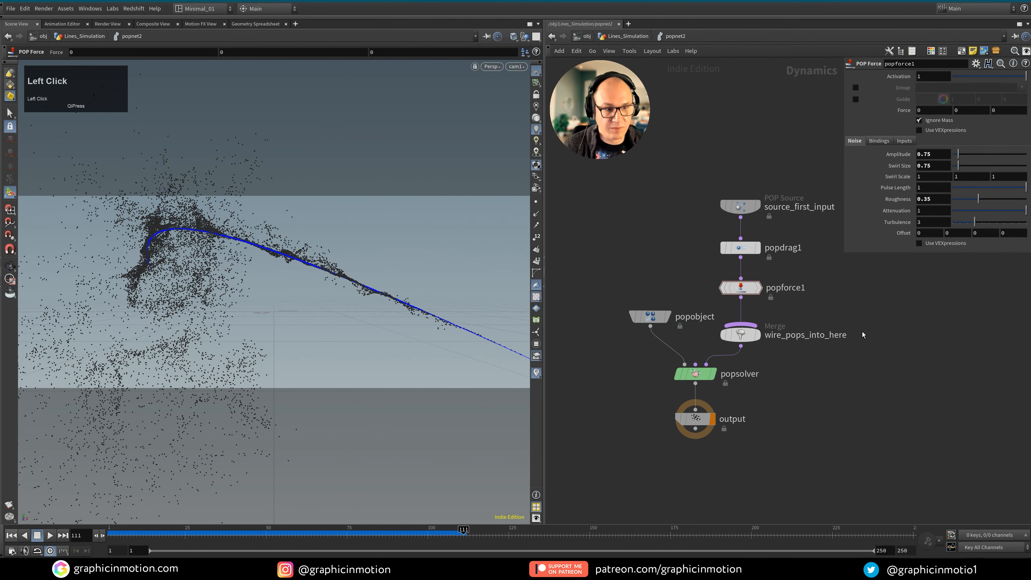
pyautogui.click(12, 535)
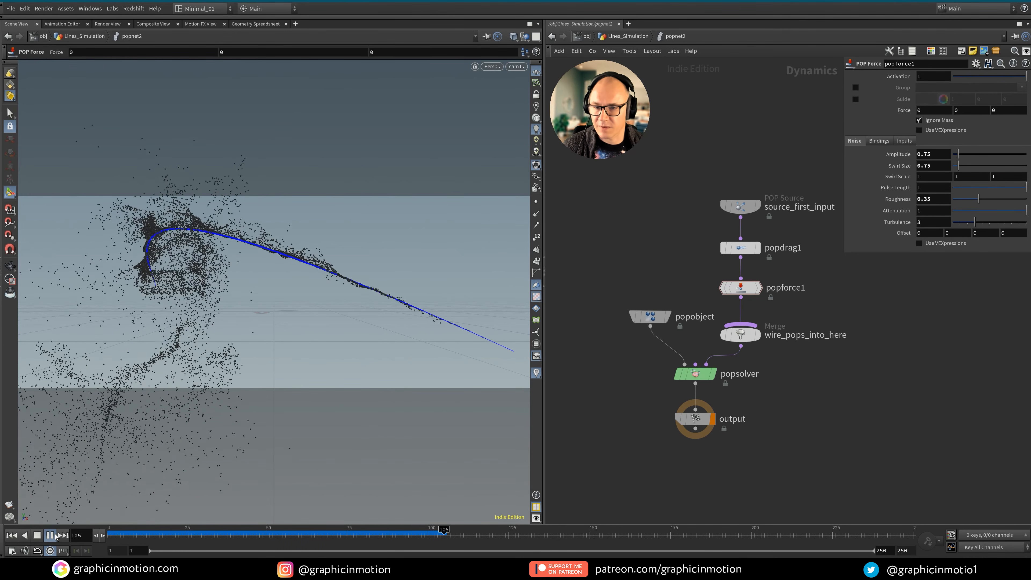
pyautogui.click(55, 535)
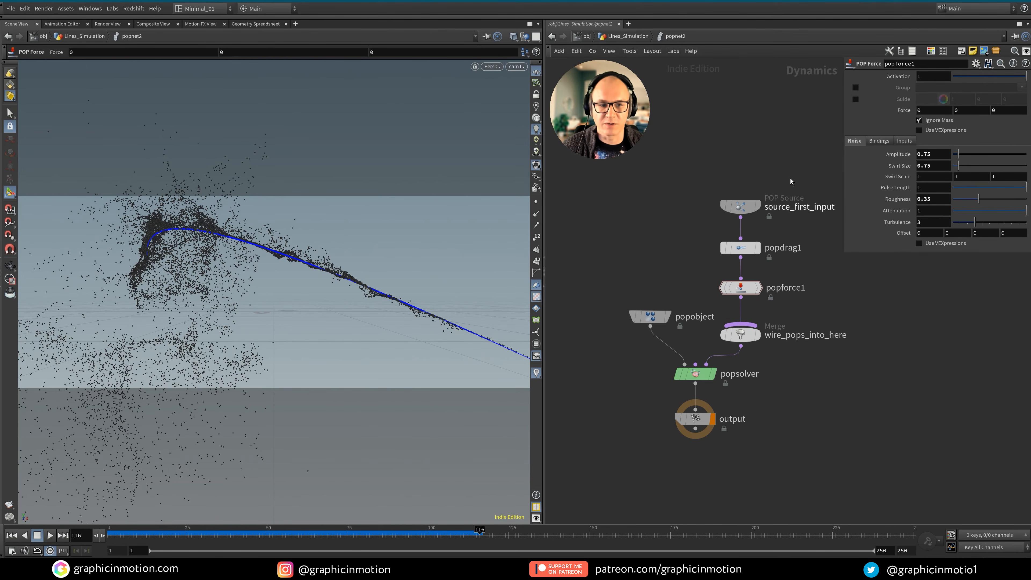
# Move the source, drag and force nodes up and insert a POP VOP node between popforce1 and the wire_pops_into_here merge
pyautogui.moveTo(791, 181); pyautogui.dragTo(740, 262)
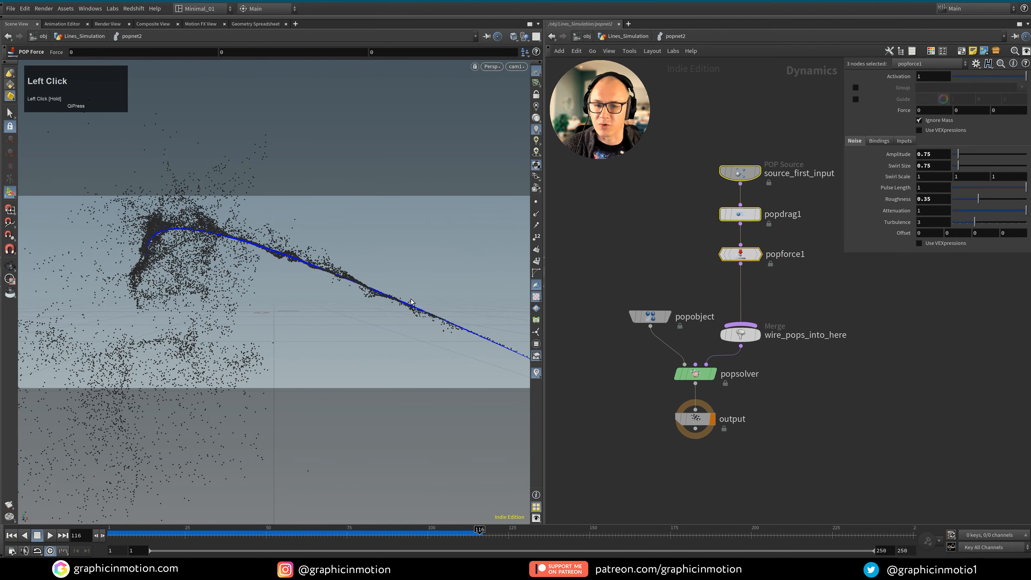
pyautogui.moveTo(790, 299); pyautogui.dragTo(792, 302, button='middle')
pyautogui.click(784, 303)
pyautogui.press('Tab')
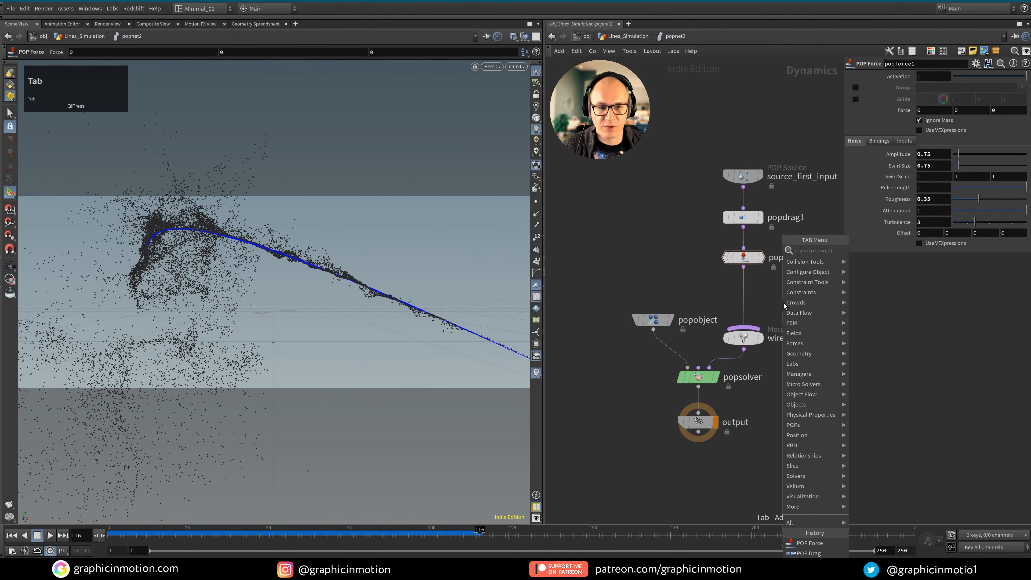
pyautogui.write('pop vop')
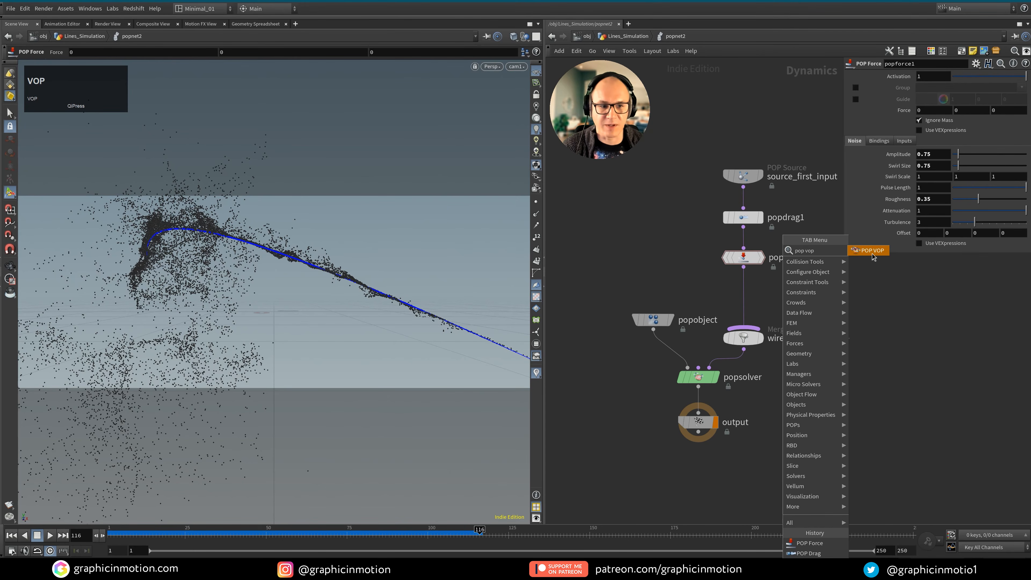
pyautogui.click(873, 250)
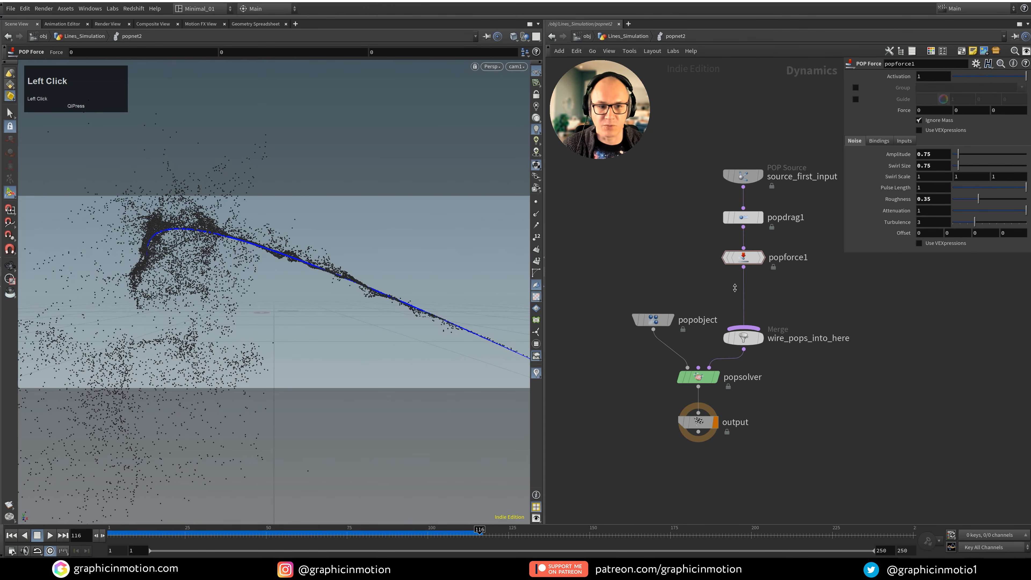
pyautogui.click(750, 293)
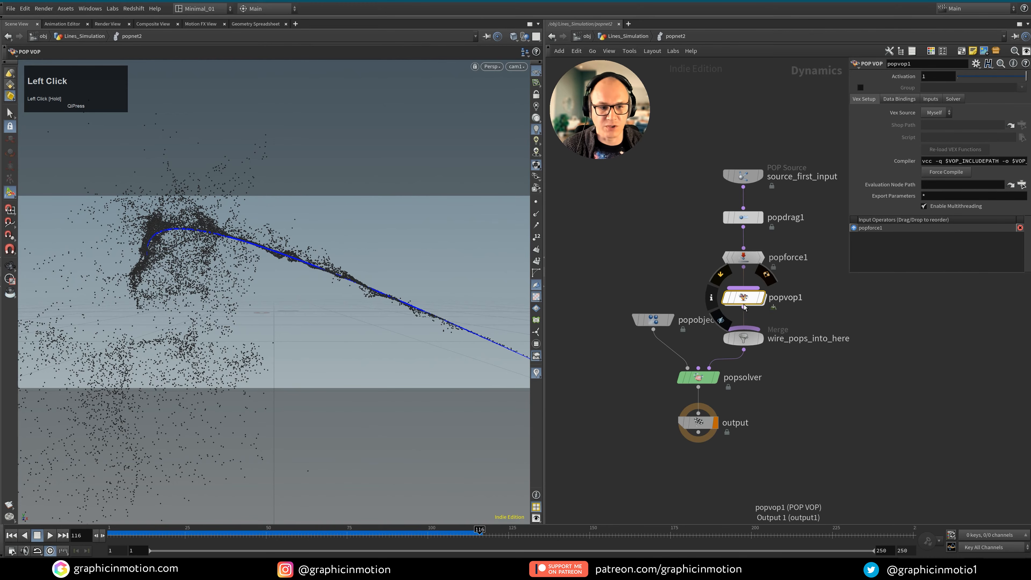
# Go inside popvop1 and spread the geometryvopglobal1 and geometryvopoutput1 nodes apart to make room between them
pyautogui.doubleClick(747, 301)
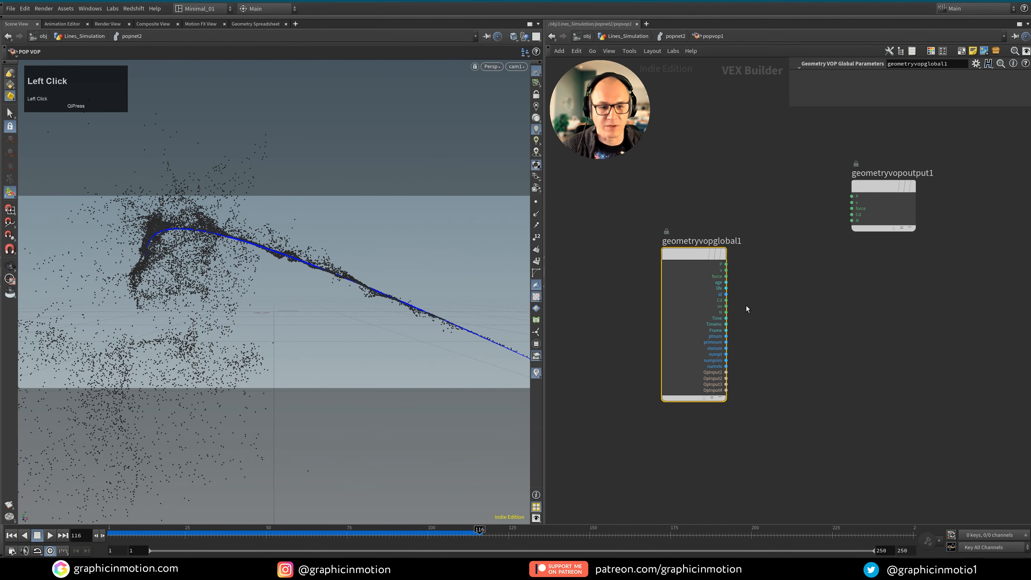
pyautogui.moveTo(696, 260); pyautogui.dragTo(666, 243)
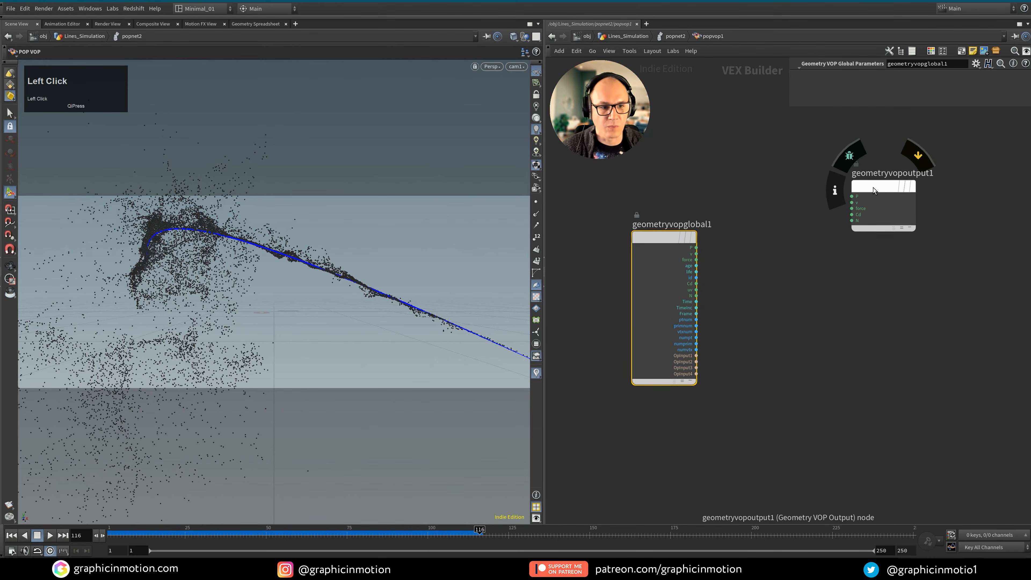
pyautogui.moveTo(874, 188); pyautogui.dragTo(899, 244)
pyautogui.moveTo(842, 329); pyautogui.dragTo(811, 342, button='middle')
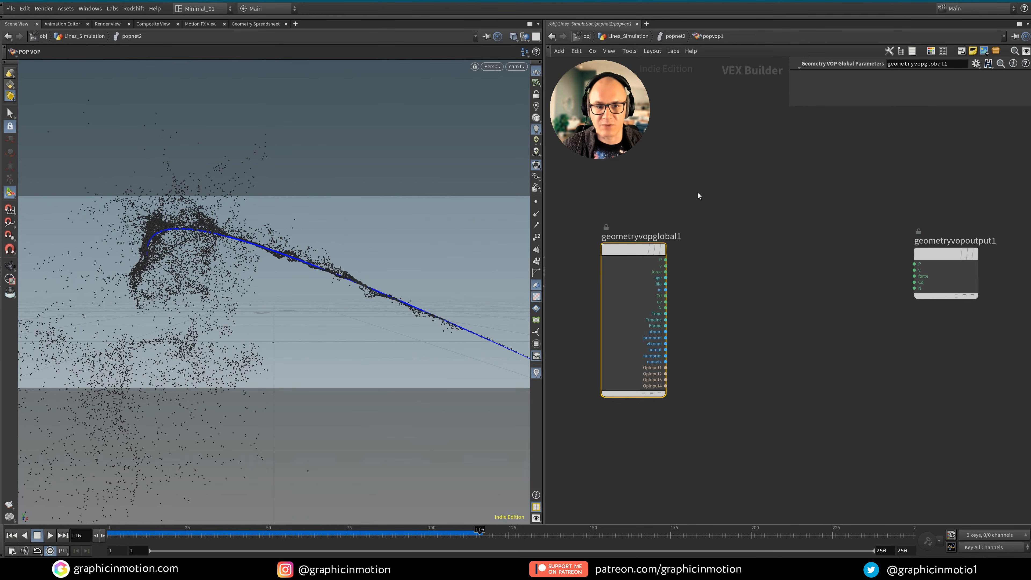
# Add a Bind node and place it directly above geometryvopglobal1
pyautogui.click(655, 185)
pyautogui.press('Tab')
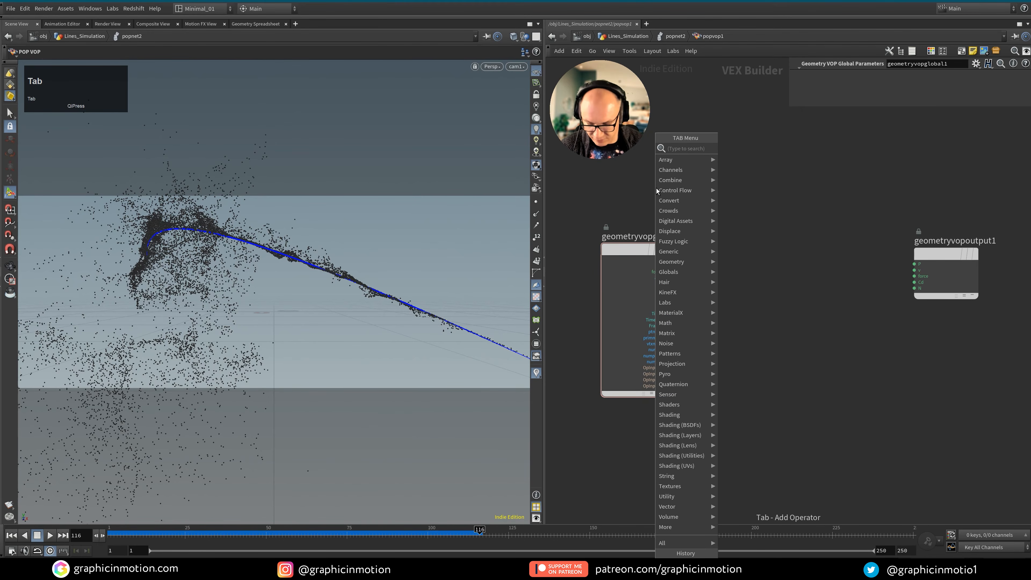
pyautogui.write('bind')
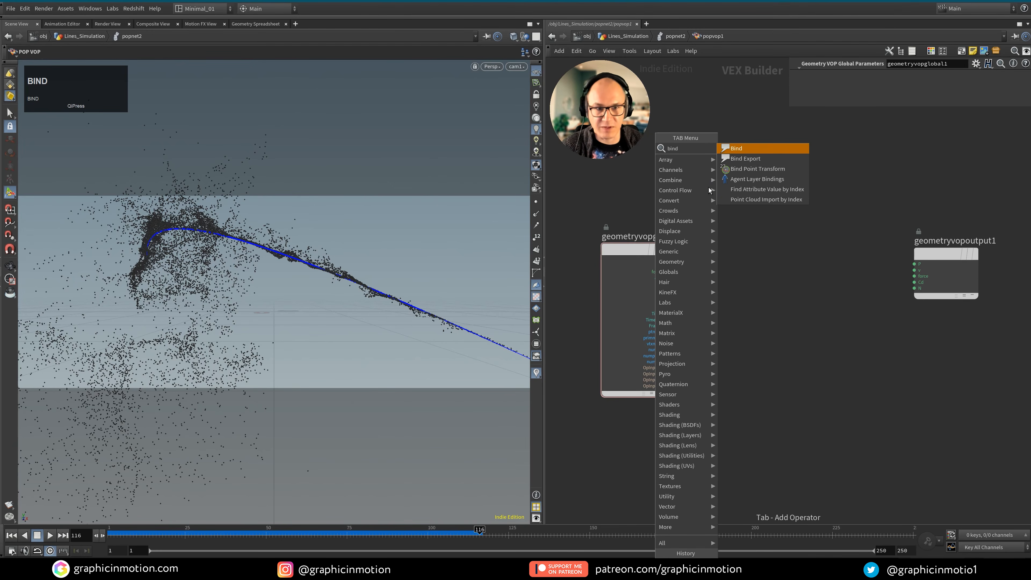
pyautogui.click(751, 149)
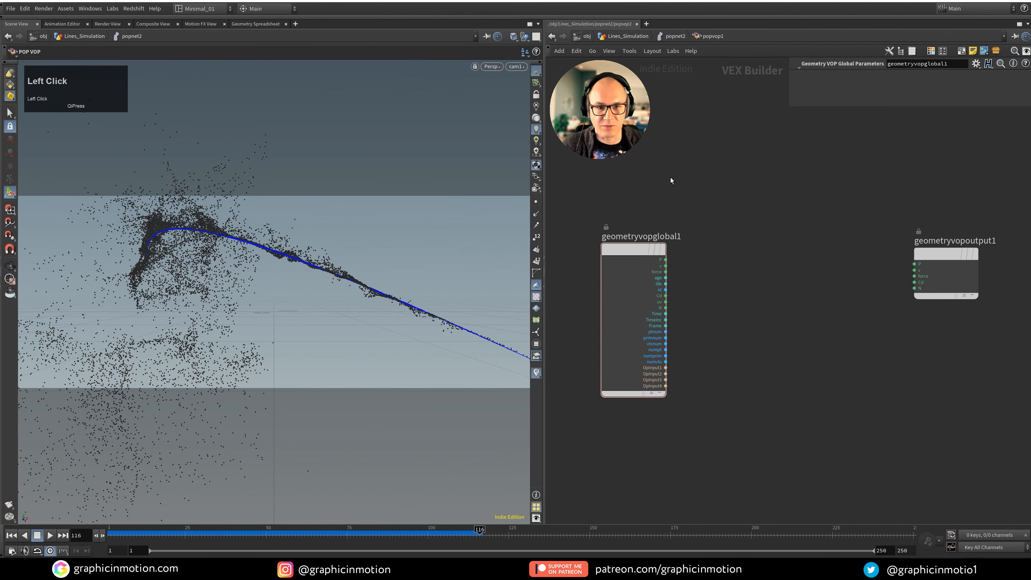
pyautogui.click(669, 179)
pyautogui.moveTo(669, 179); pyautogui.dragTo(647, 187)
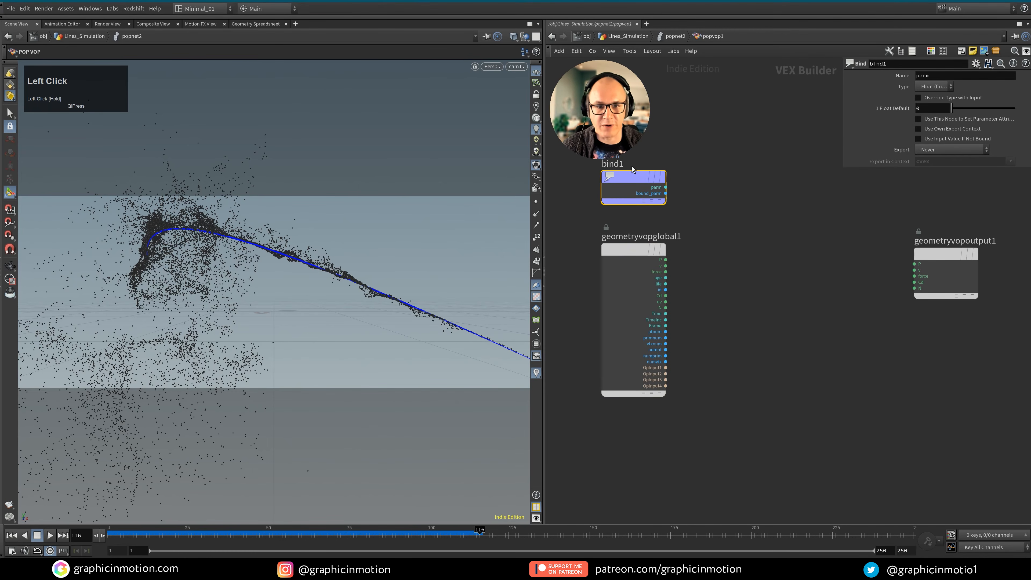
# Set the Bind node's parameter name to pscale
pyautogui.doubleClick(923, 76)
pyautogui.write('ps')
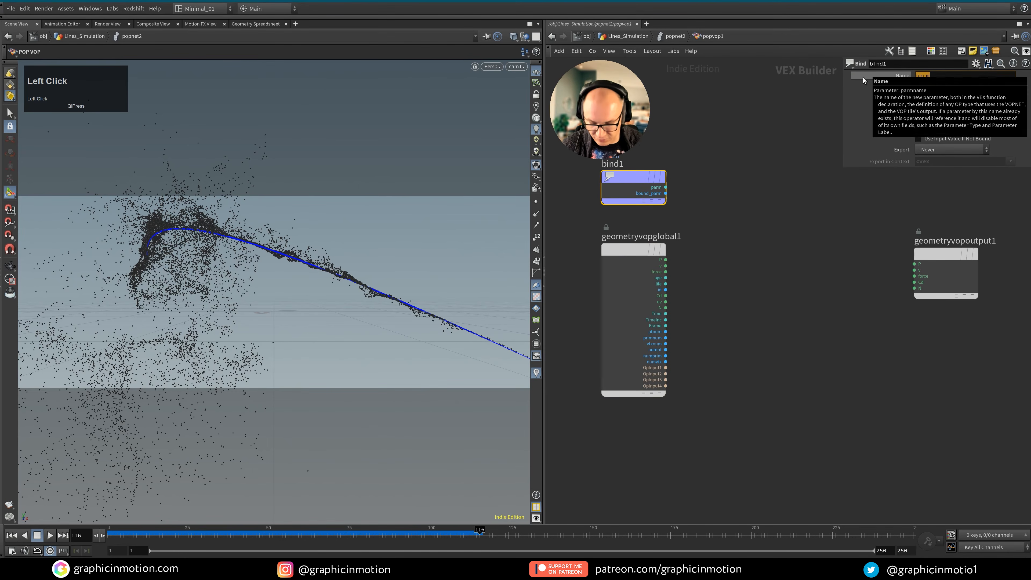
pyautogui.write('cale')
pyautogui.click(831, 249)
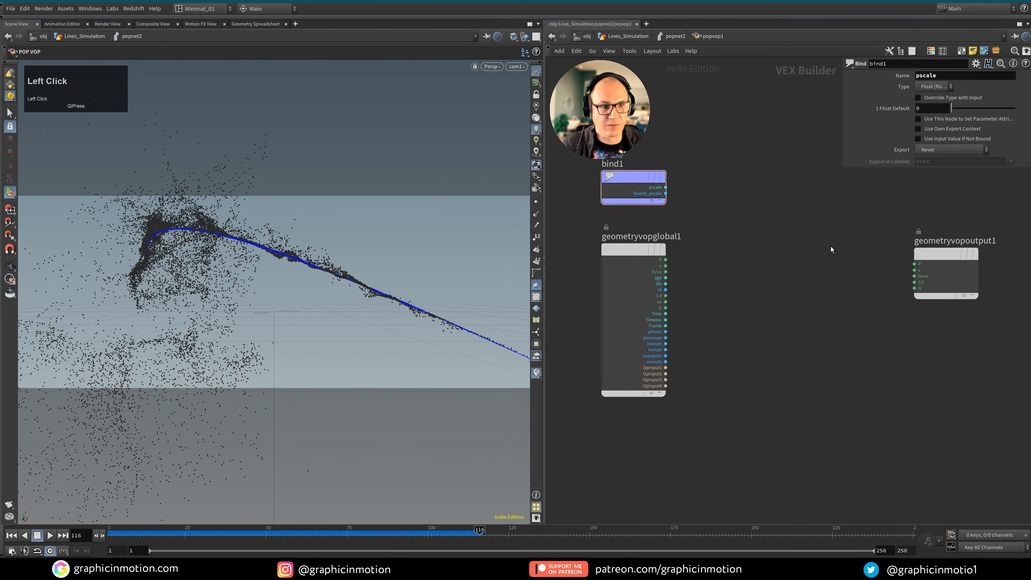
# Go up to popnet2, inspect the source_first_input node's information, and return inside popvop1
pyautogui.press('u')
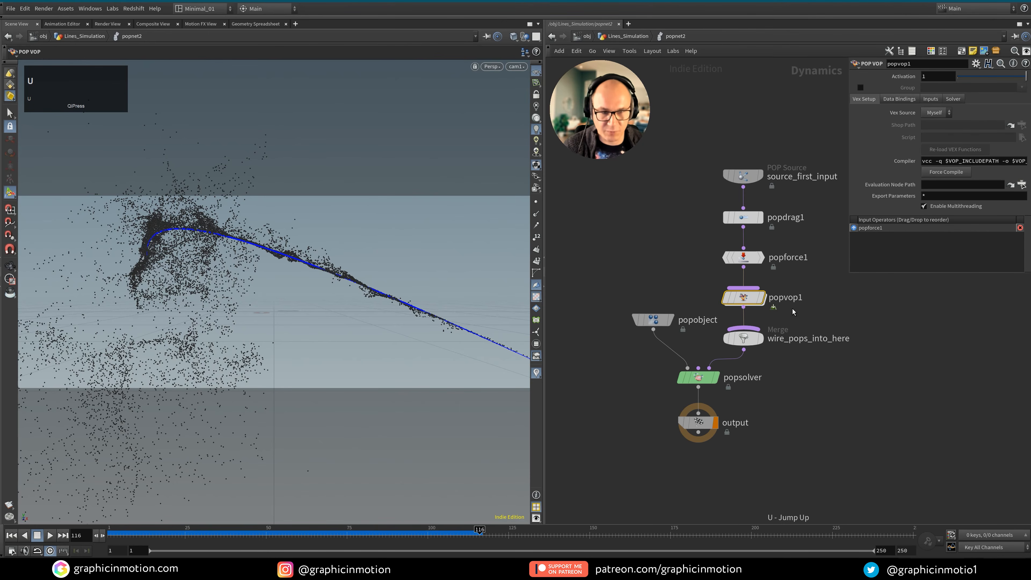
pyautogui.middleClick(742, 176)
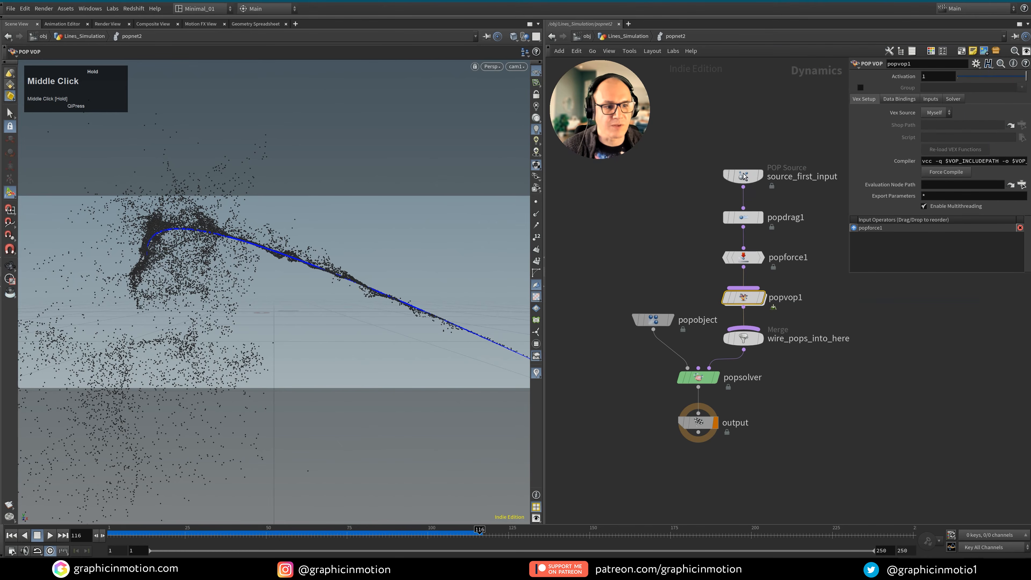
pyautogui.doubleClick(743, 297)
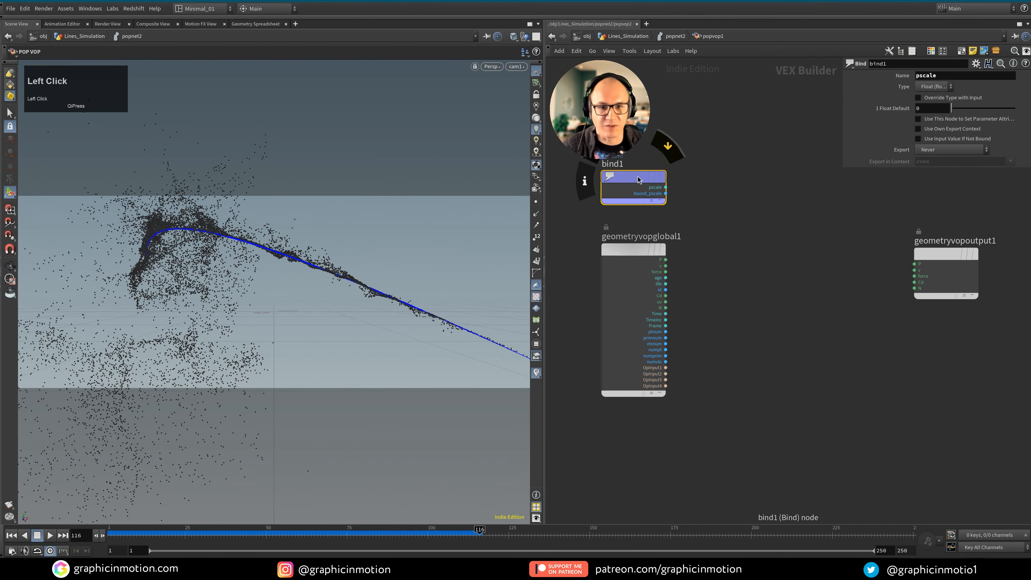
# Add a Fit Range node beside geometryvopglobal1 and feed the age output into its val input
pyautogui.click(768, 265)
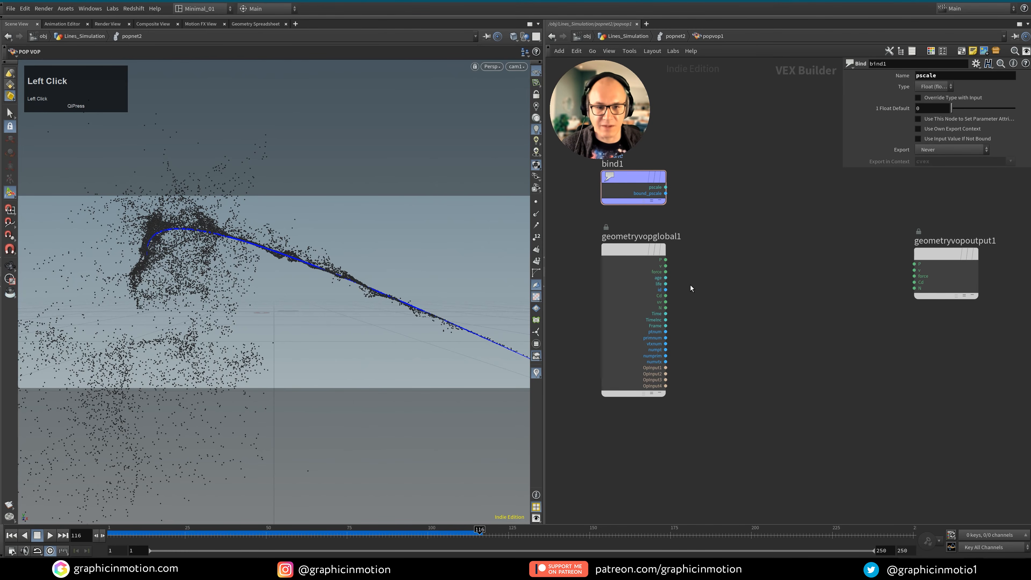
pyautogui.press('Tab')
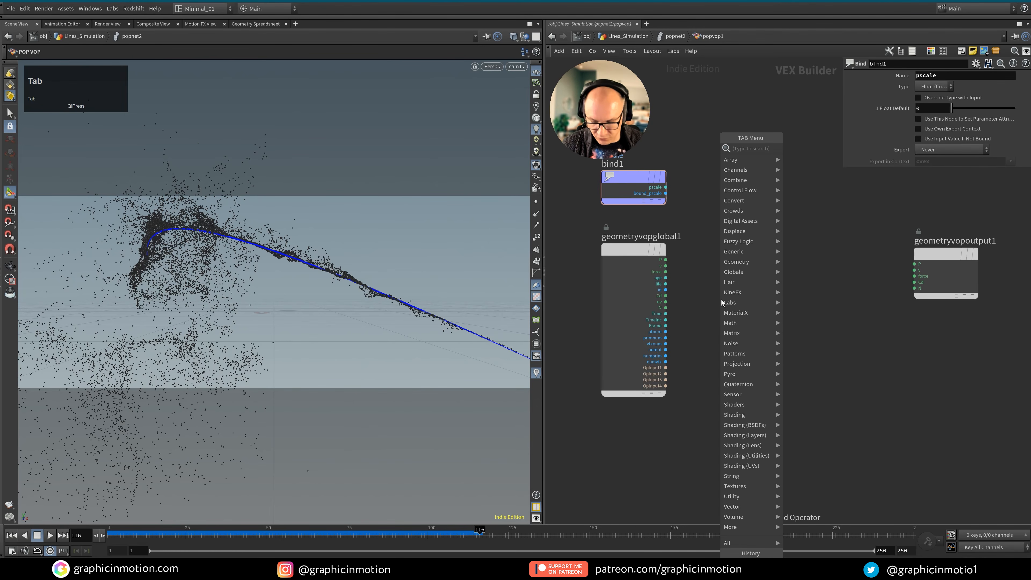
pyautogui.write('fit')
pyautogui.click(805, 151)
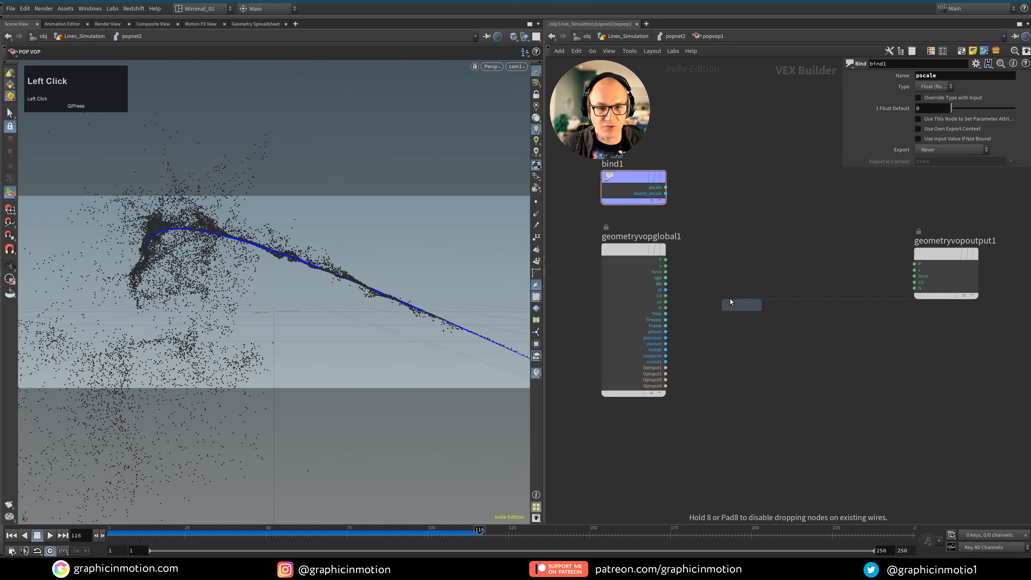
pyautogui.click(731, 301)
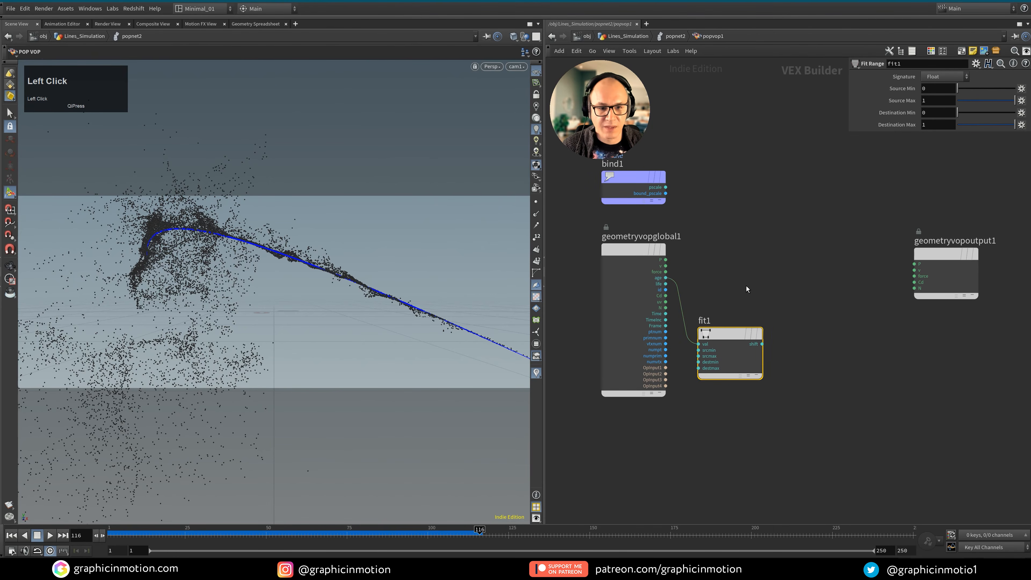
# Add a Ramp Parameter node after fit1 and set its ramp type to Spline Ramp (float)
pyautogui.press('Tab')
pyautogui.write('ramp')
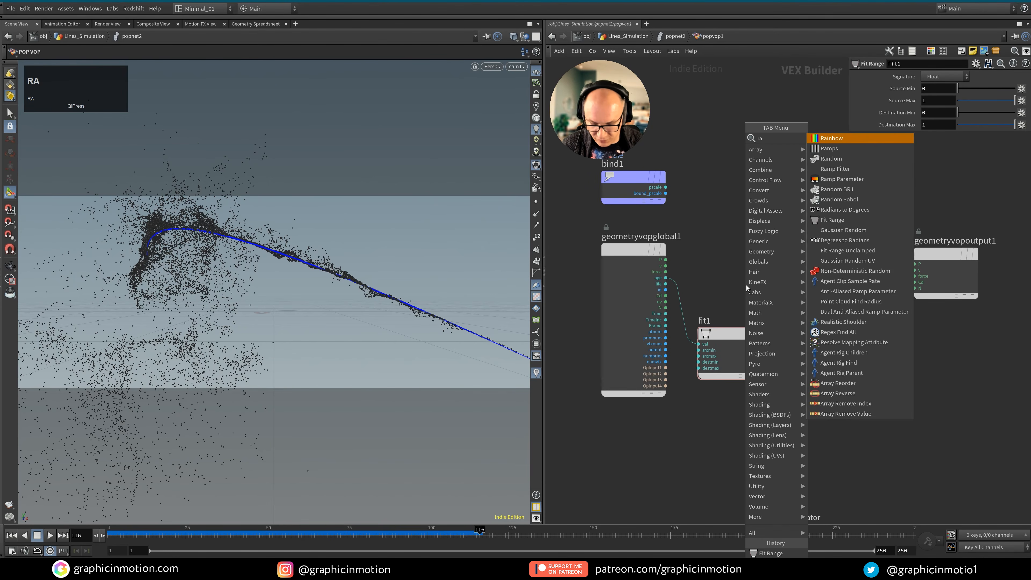
pyautogui.press('Down')
pyautogui.press('Down')
pyautogui.press('Return')
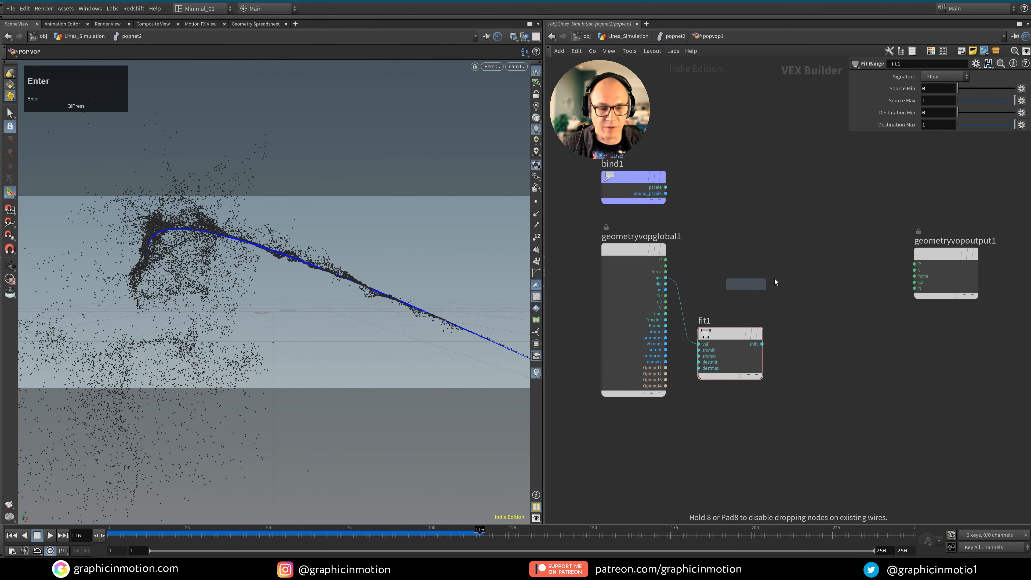
pyautogui.click(831, 312)
pyautogui.click(868, 106)
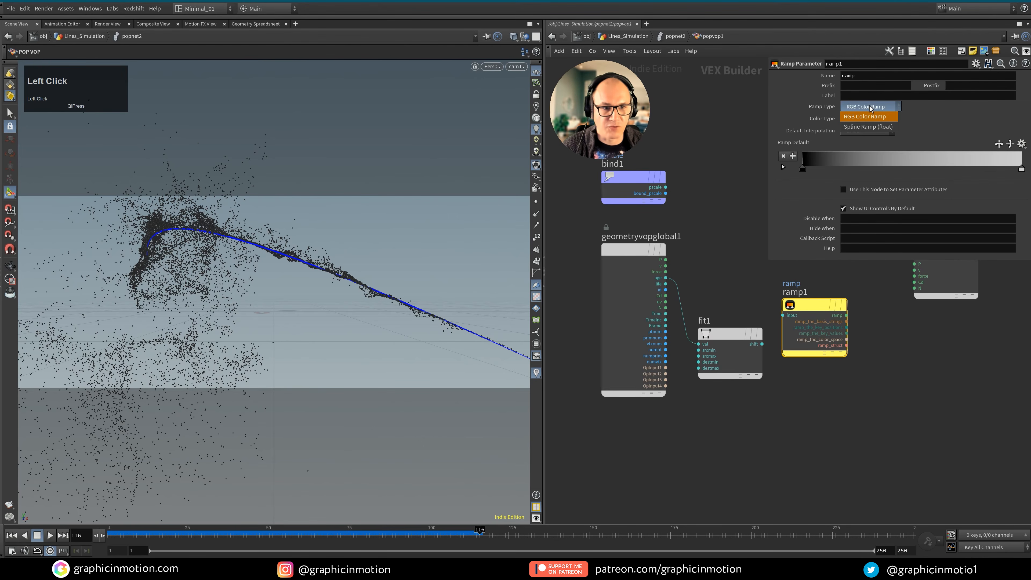
pyautogui.click(869, 127)
# Align ramp1 beside fit1 and connect fit1's shift output to the ramp input
pyautogui.moveTo(814, 307)
pyautogui.moveTo(813, 306); pyautogui.dragTo(838, 329)
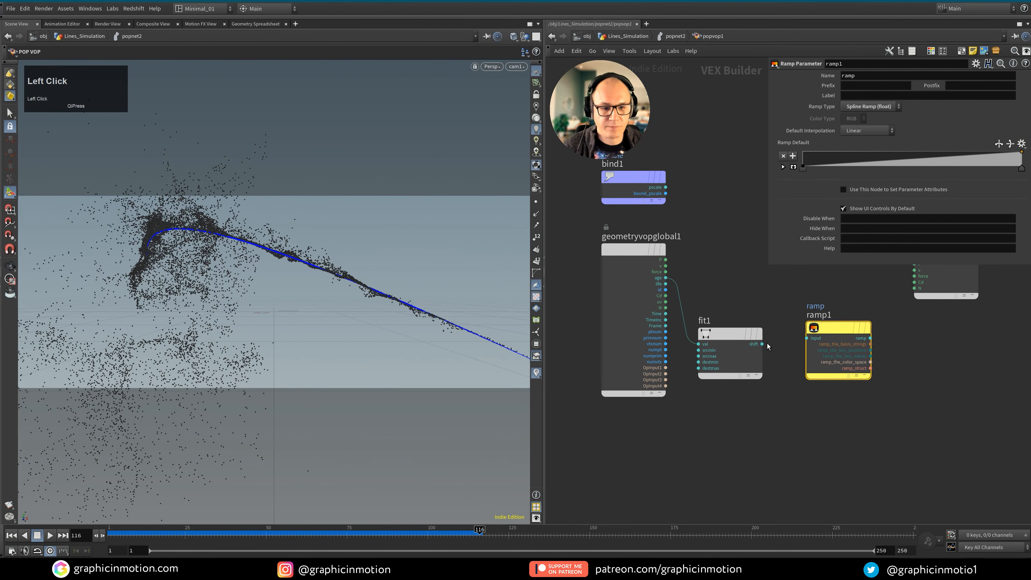
pyautogui.moveTo(763, 344); pyautogui.dragTo(831, 338)
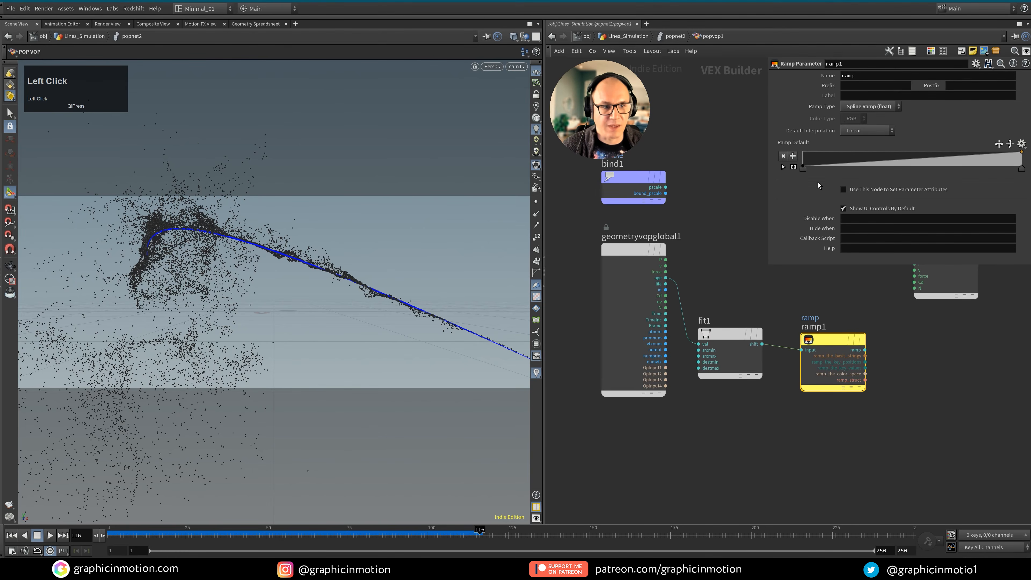
# Add a Multiply node and connect bind1's pscale and ramp1's ramp output to its first two inputs
pyautogui.moveTo(778, 283); pyautogui.dragTo(752, 373, button='middle')
pyautogui.press('Tab')
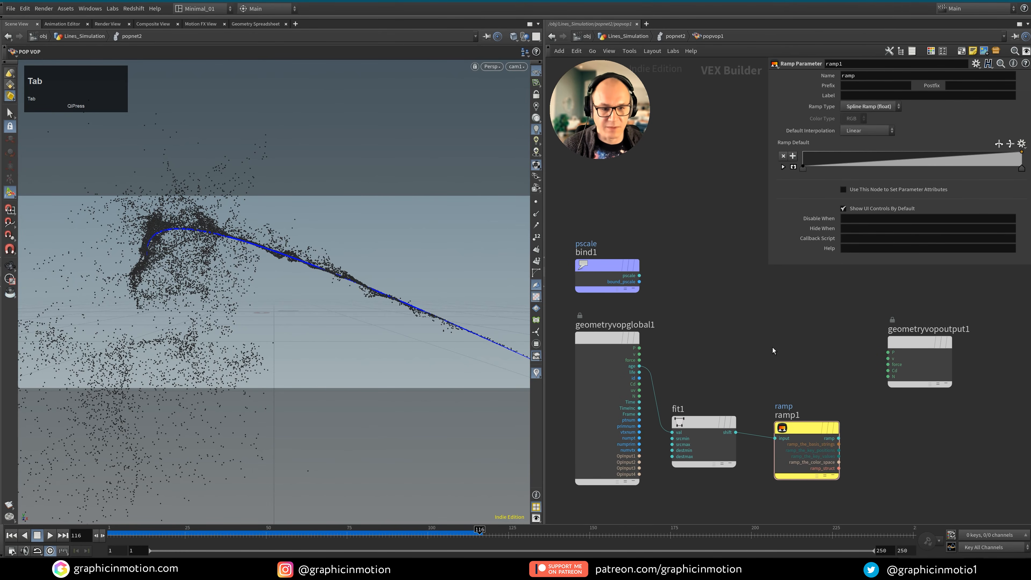
pyautogui.write('multi')
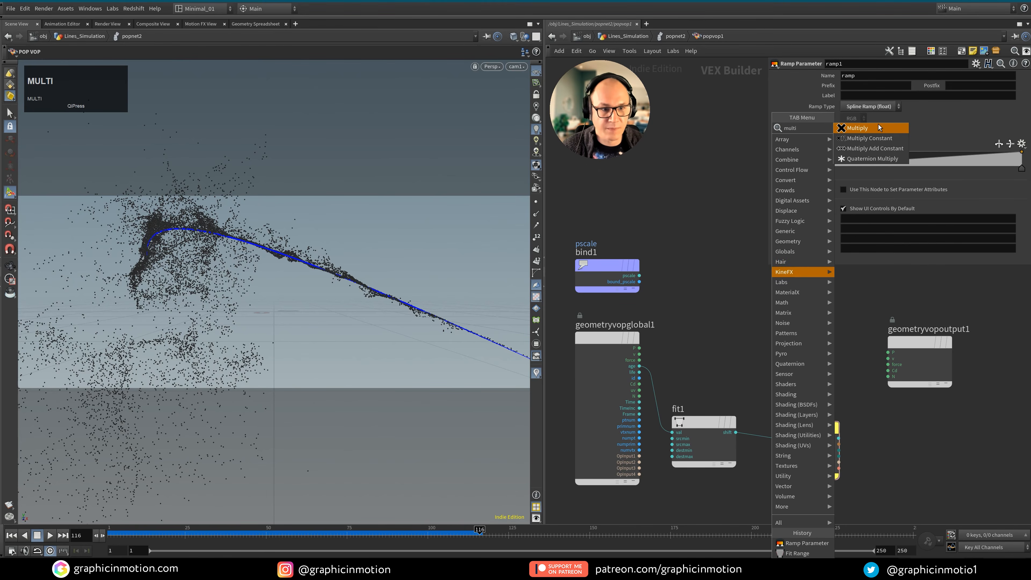
pyautogui.click(879, 125)
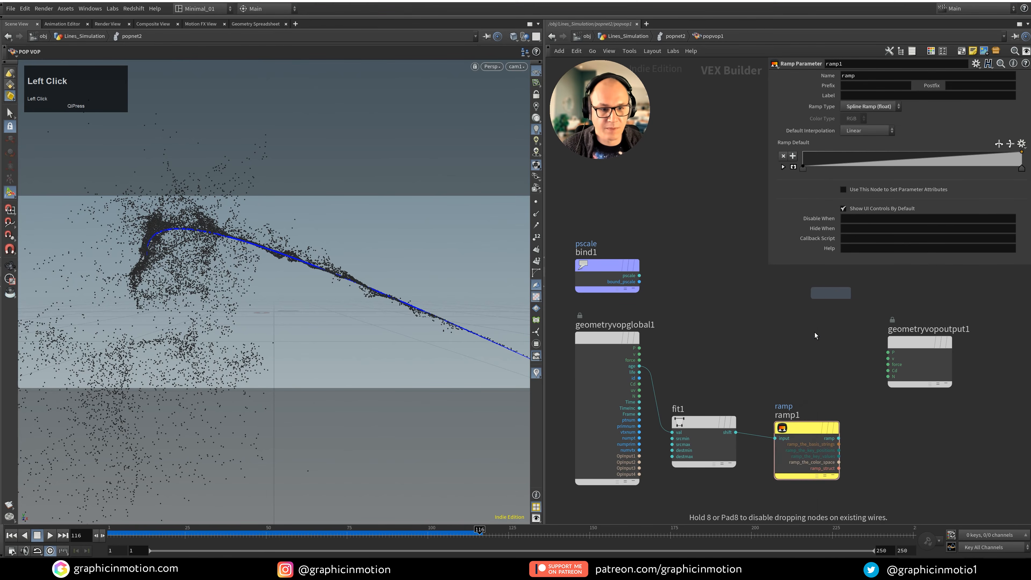
pyautogui.click(770, 327)
pyautogui.moveTo(639, 275); pyautogui.dragTo(784, 335)
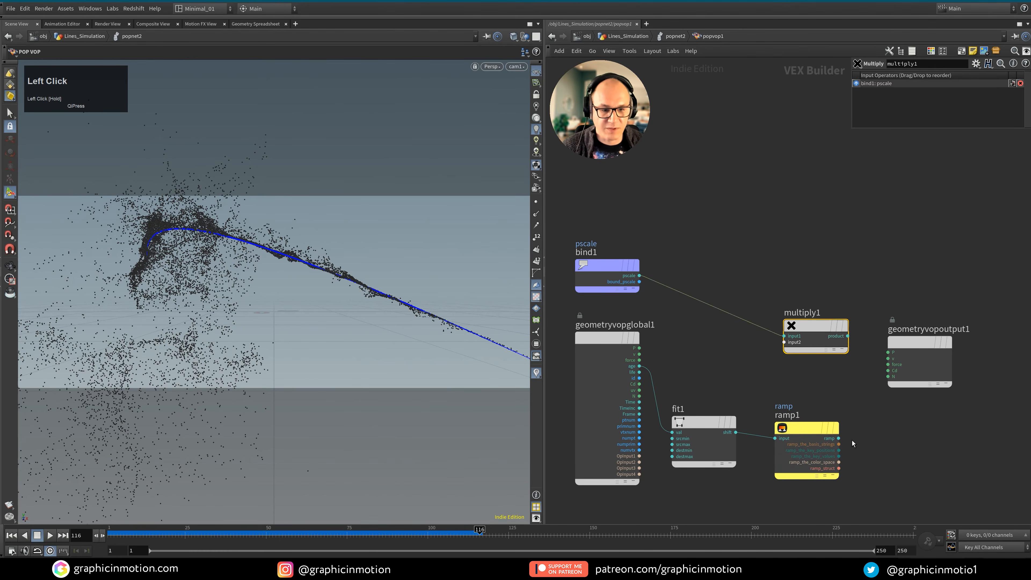
pyautogui.moveTo(839, 438); pyautogui.dragTo(784, 343)
pyautogui.moveTo(816, 328); pyautogui.dragTo(829, 331)
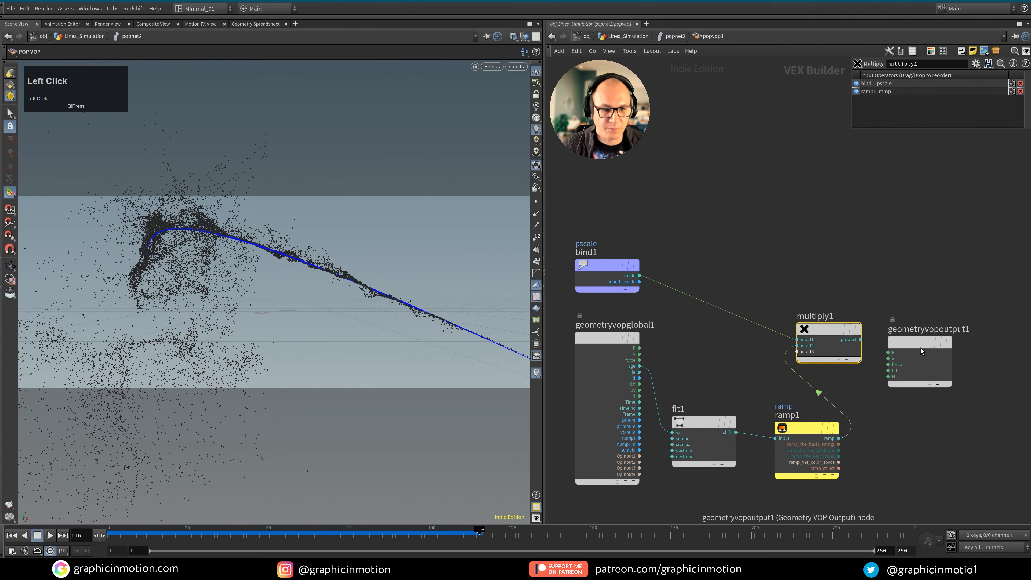
# Add a Bind Export node named pscale below geometryvopoutput1 and connect multiply1's product to its input
pyautogui.moveTo(917, 348); pyautogui.dragTo(975, 330)
pyautogui.press('Tab')
pyautogui.write('bind e')
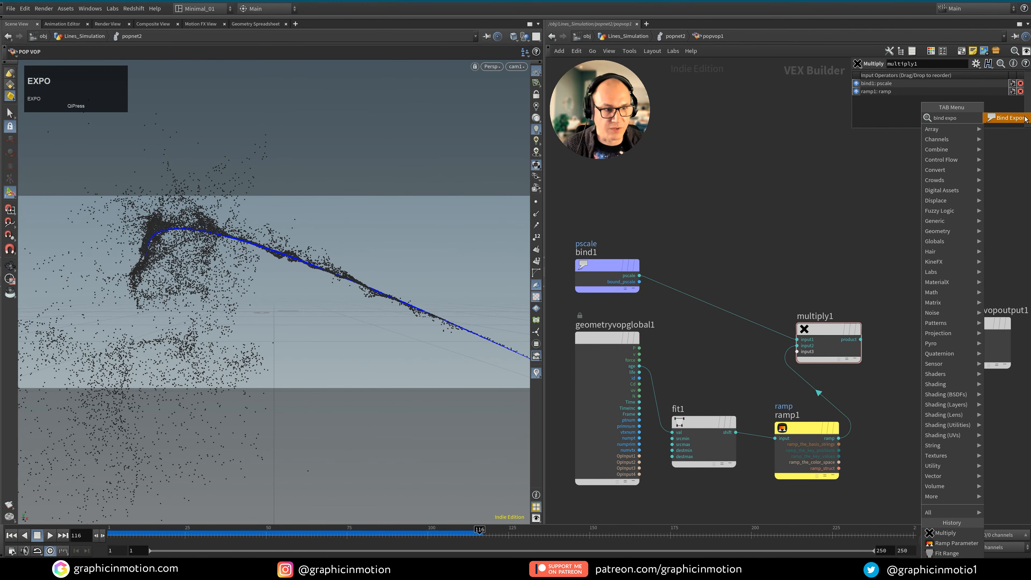
pyautogui.click(1019, 118)
pyautogui.click(904, 432)
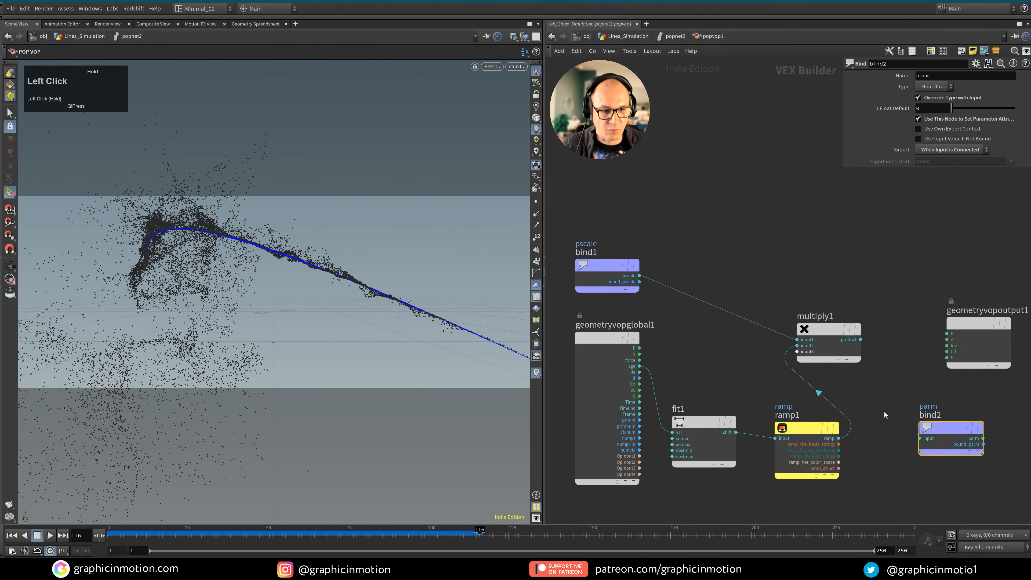
pyautogui.write('pscale')
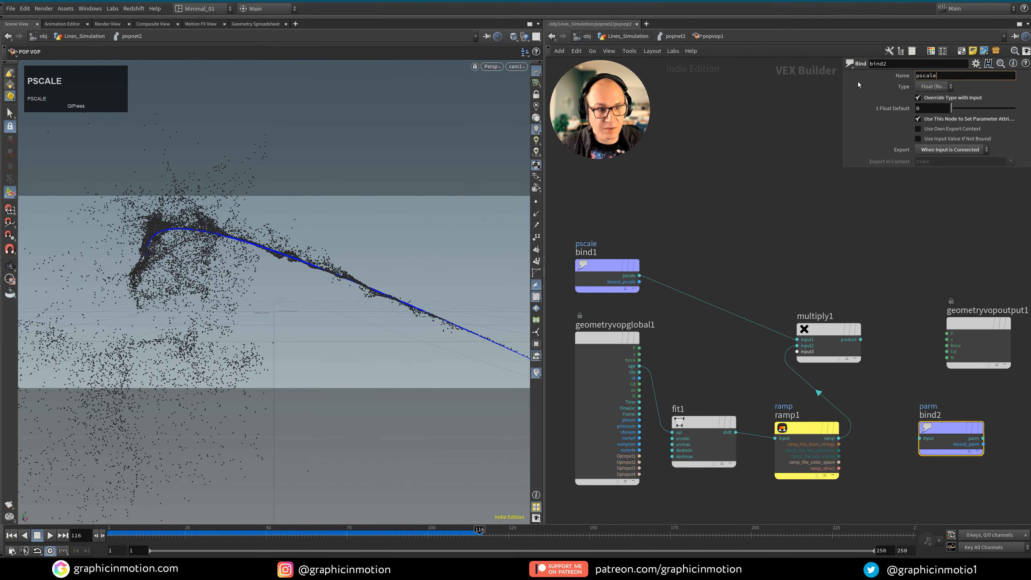
pyautogui.press('Return')
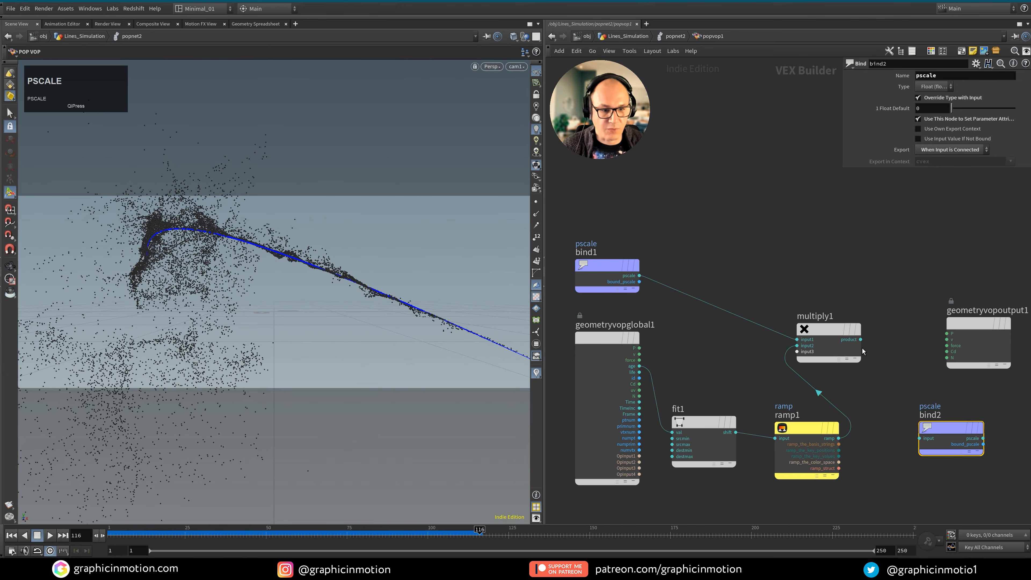
pyautogui.moveTo(861, 340); pyautogui.dragTo(974, 431)
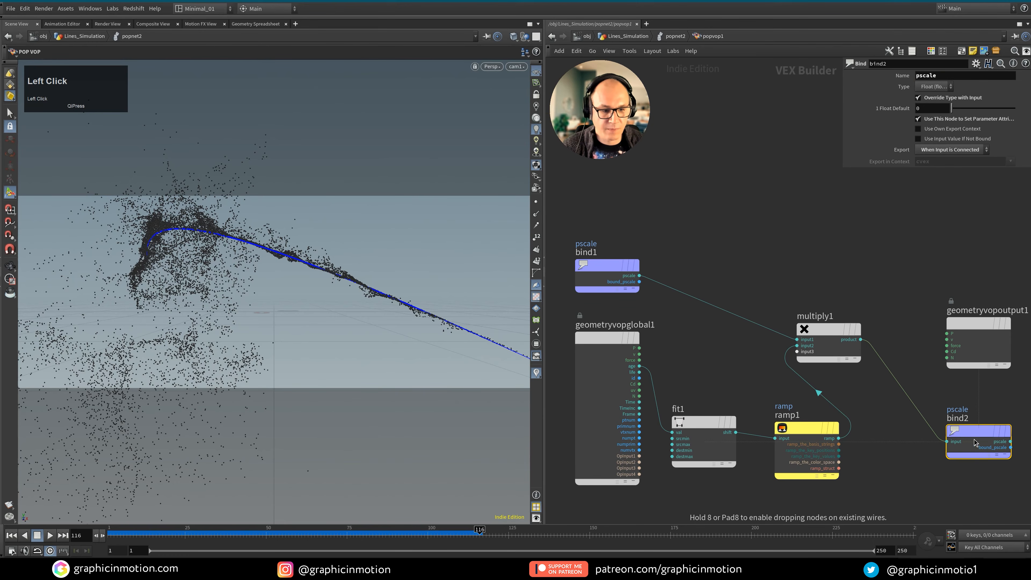
# Tidy the network by lining up ramp1 with fit1 and placing multiply1 between ramp1 and bind2
pyautogui.click(816, 430)
pyautogui.click(881, 442)
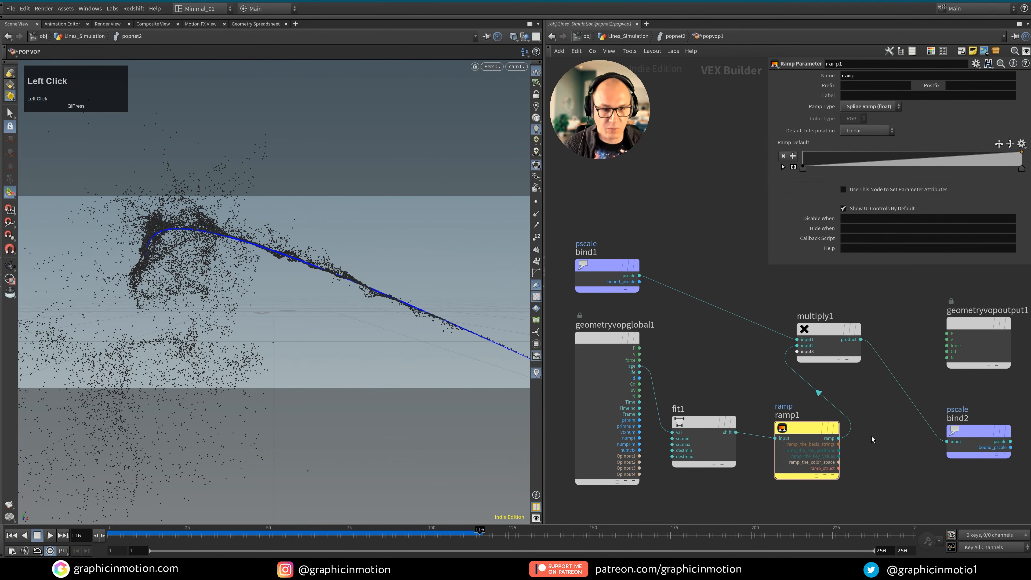
pyautogui.moveTo(862, 442); pyautogui.dragTo(866, 418, button='middle')
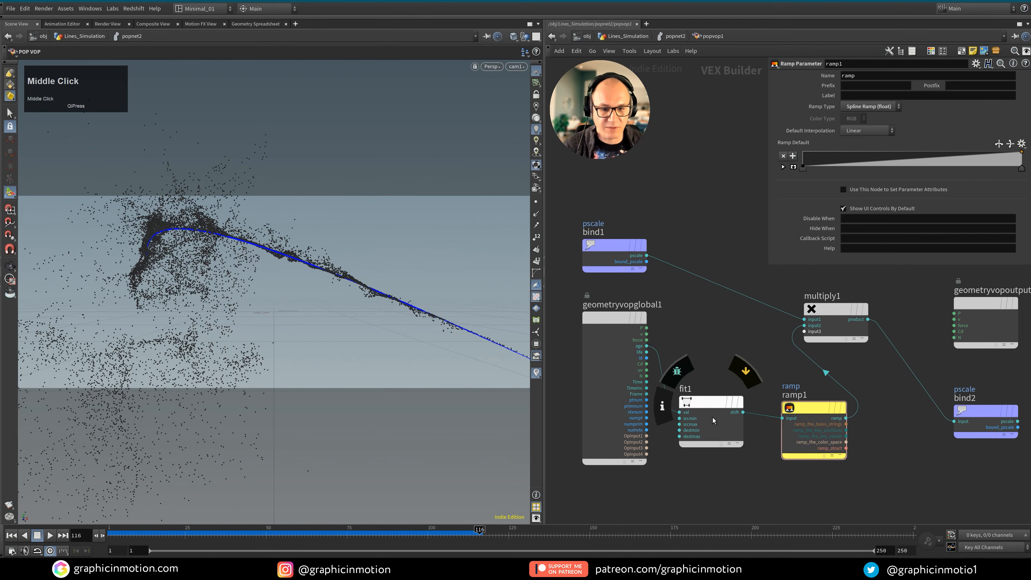
pyautogui.moveTo(811, 416); pyautogui.dragTo(808, 410)
pyautogui.moveTo(826, 314); pyautogui.dragTo(874, 344)
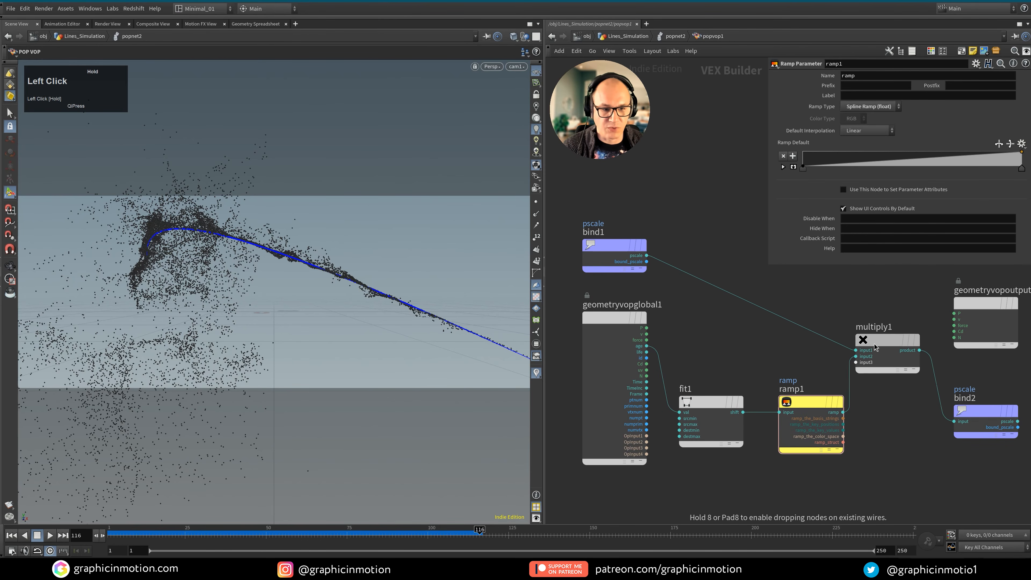
pyautogui.moveTo(822, 404); pyautogui.dragTo(811, 401)
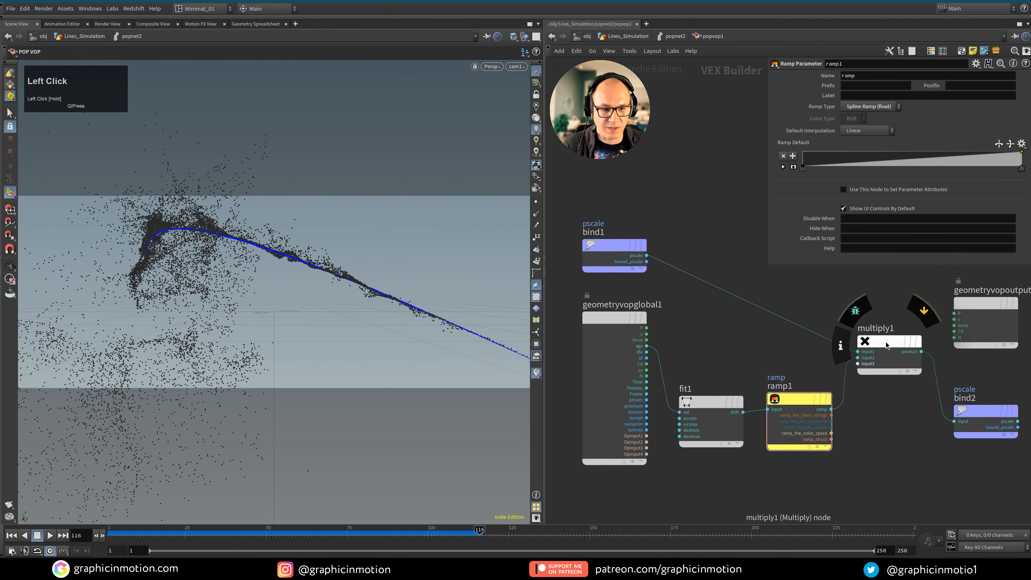
pyautogui.moveTo(885, 346); pyautogui.dragTo(892, 350)
pyautogui.moveTo(852, 481); pyautogui.dragTo(832, 447, button='middle')
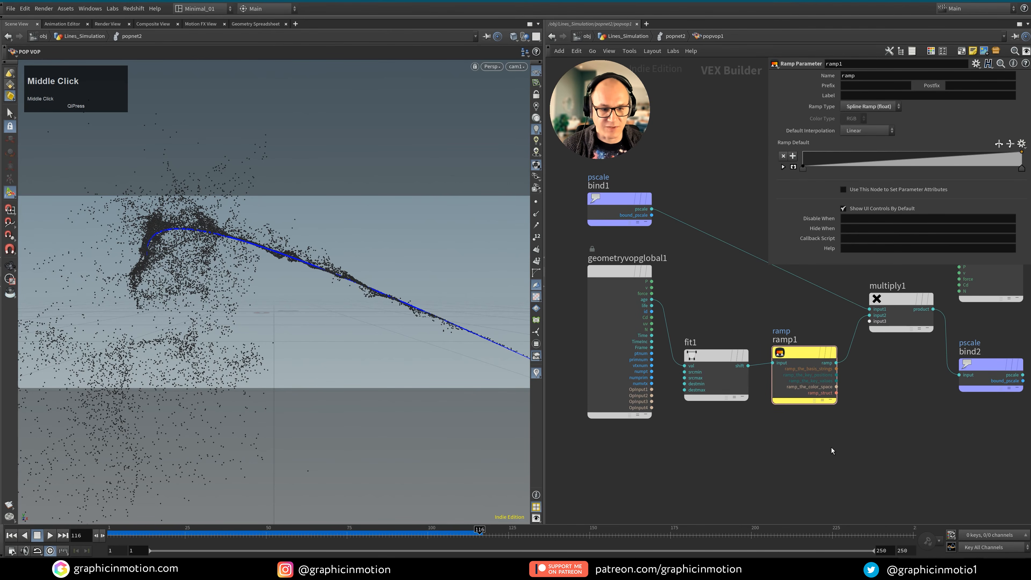
pyautogui.press('Tab')
pyautogui.write('co')
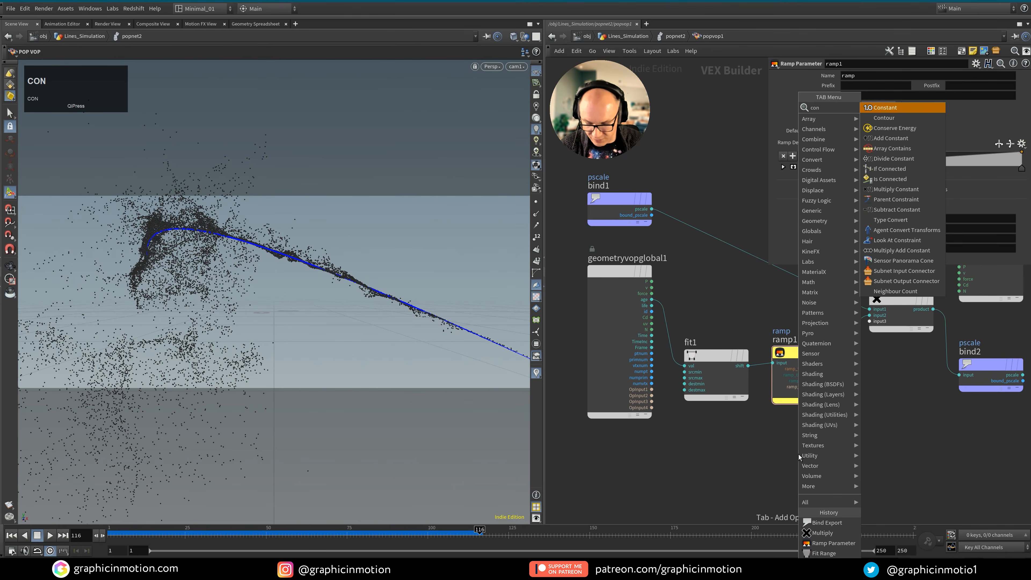
pyautogui.press('BackSpace')
pyautogui.press('BackSpace')
pyautogui.write('para')
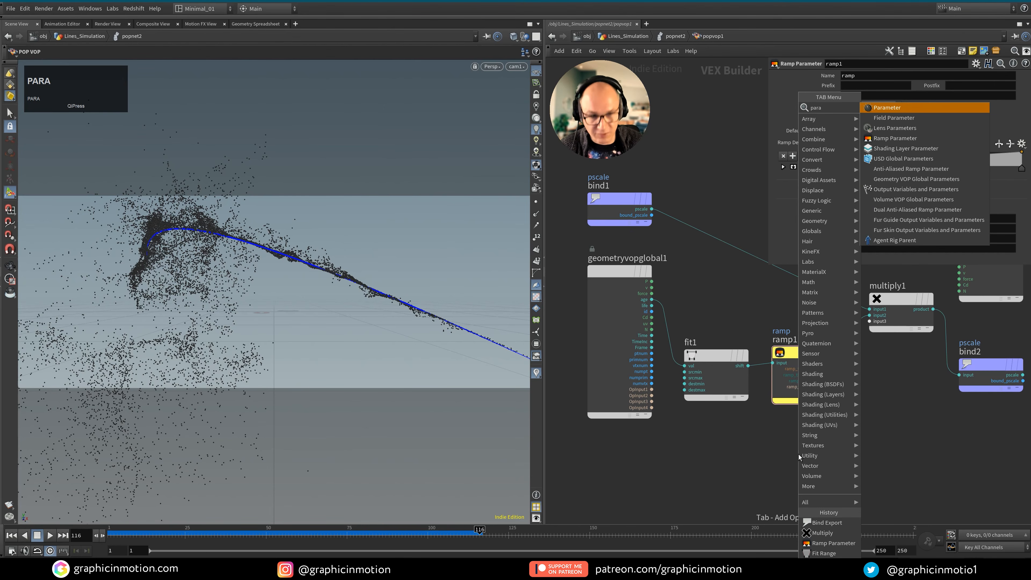
pyautogui.click(902, 117)
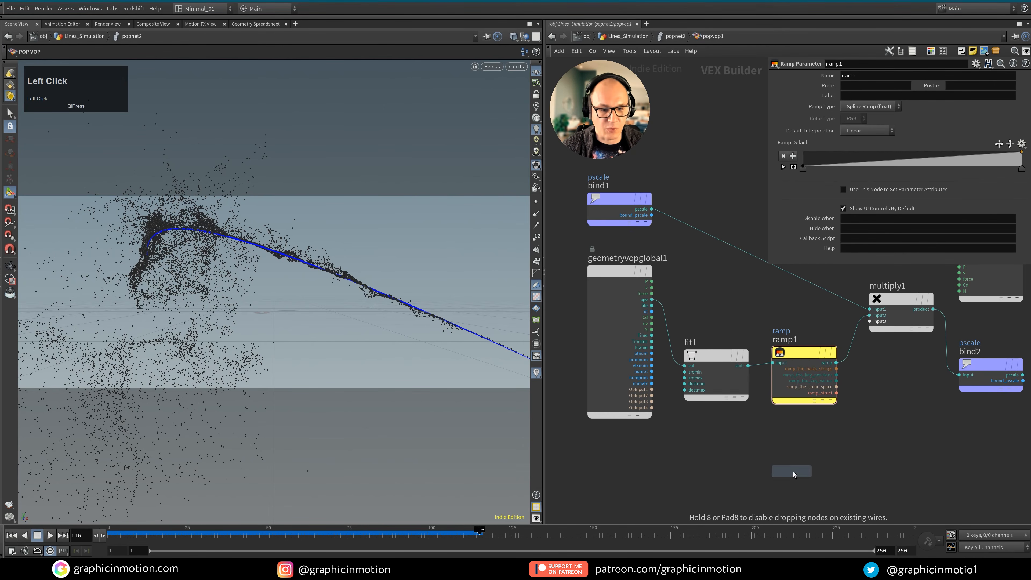
pyautogui.click(794, 471)
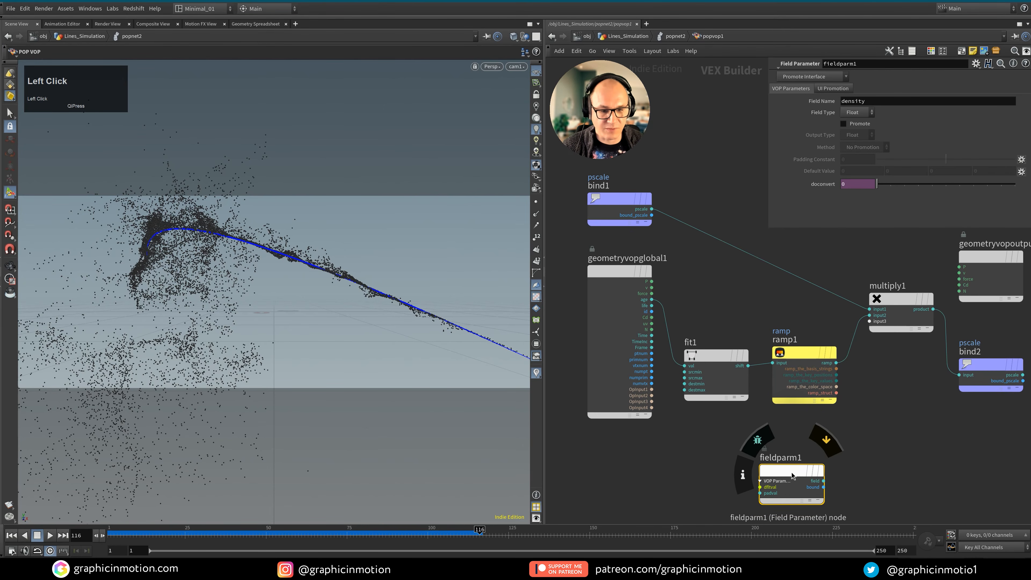
pyautogui.hotkey('ctrl', 'z')
# Add a Parameter node below ramp1 and connect its output to multiply1's third input
pyautogui.press('Tab')
pyautogui.write('par')
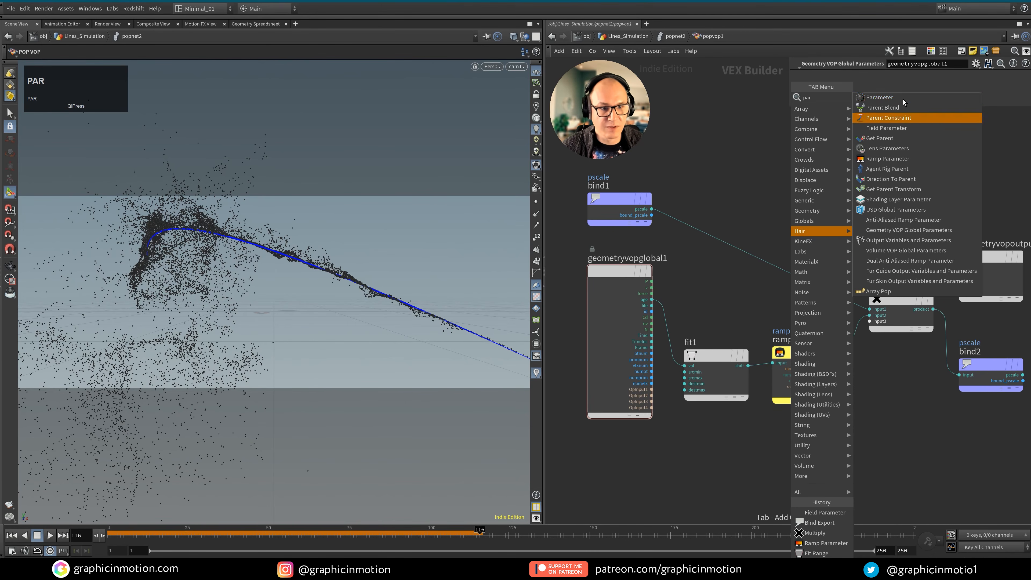
pyautogui.click(880, 98)
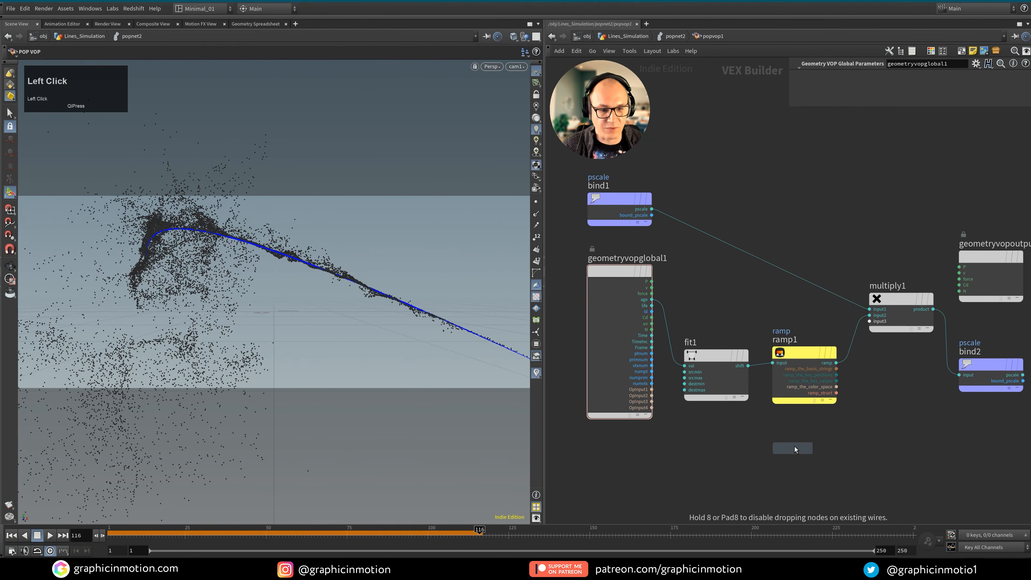
pyautogui.click(796, 446)
pyautogui.moveTo(853, 442); pyautogui.dragTo(728, 467, button='middle')
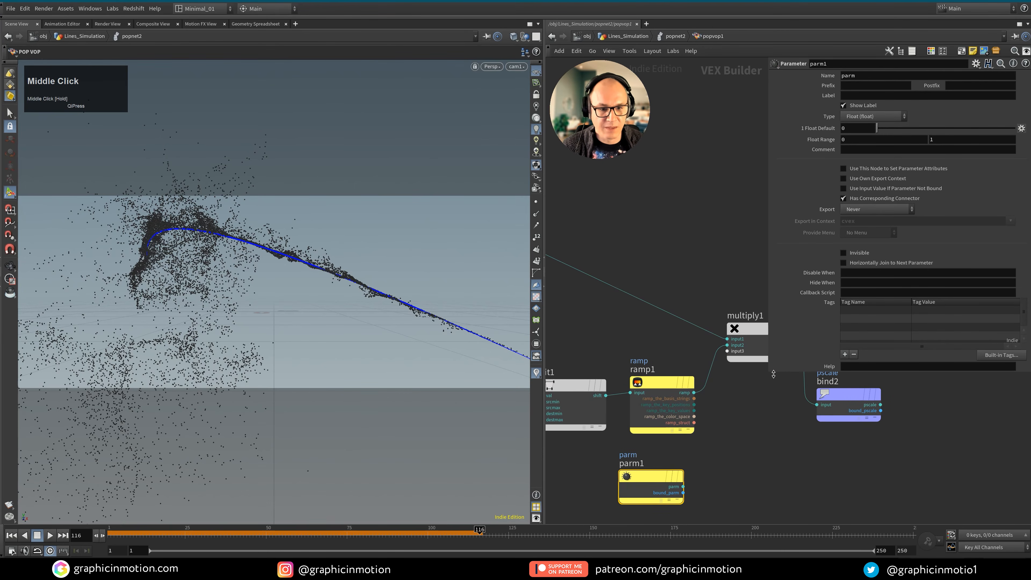
pyautogui.moveTo(770, 373); pyautogui.dragTo(851, 398)
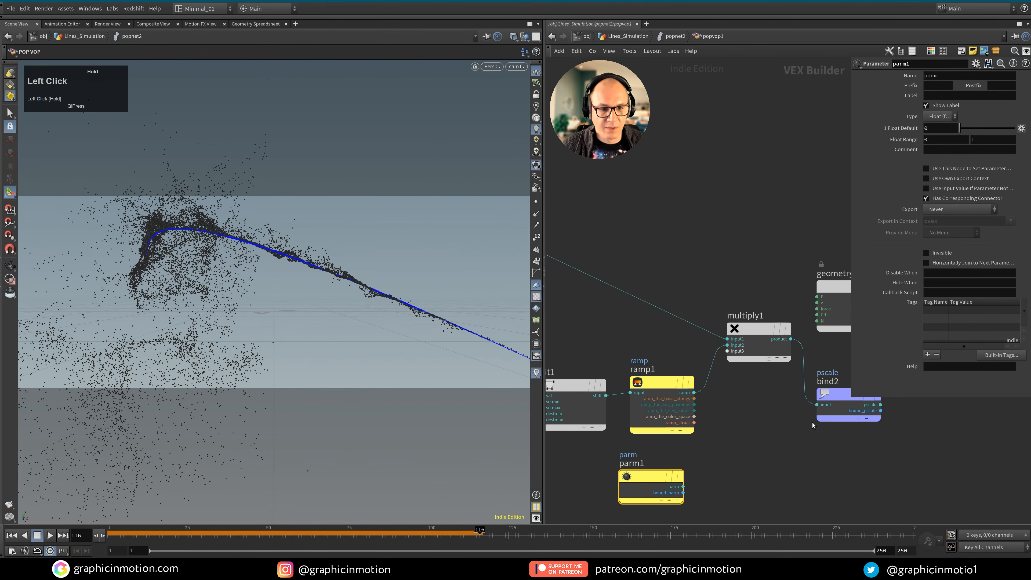
pyautogui.moveTo(674, 486); pyautogui.dragTo(739, 355)
pyautogui.moveTo(657, 488); pyautogui.dragTo(668, 491)
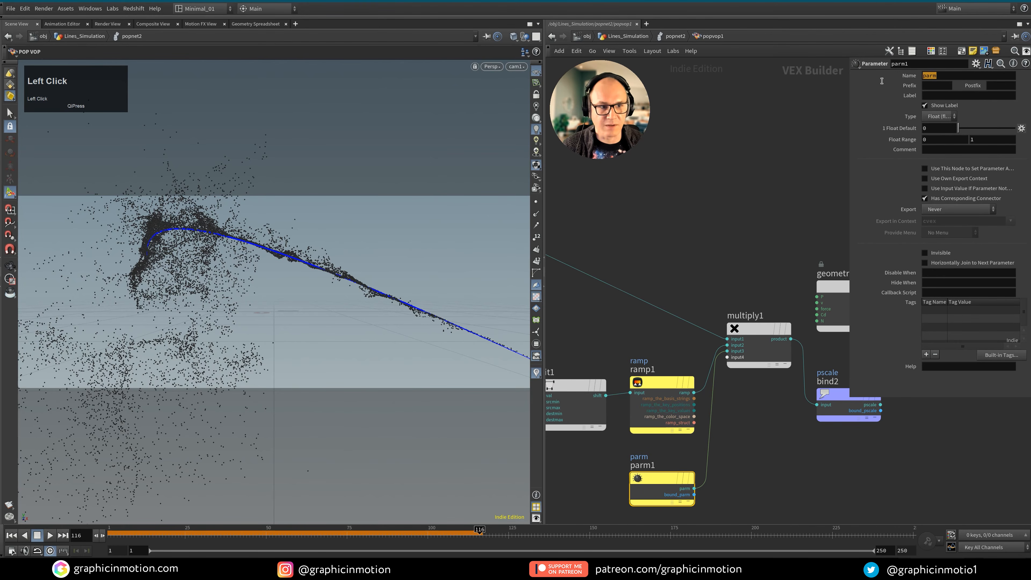
# Name the parm1 Parameter node Overall Scale
pyautogui.write('Ov')
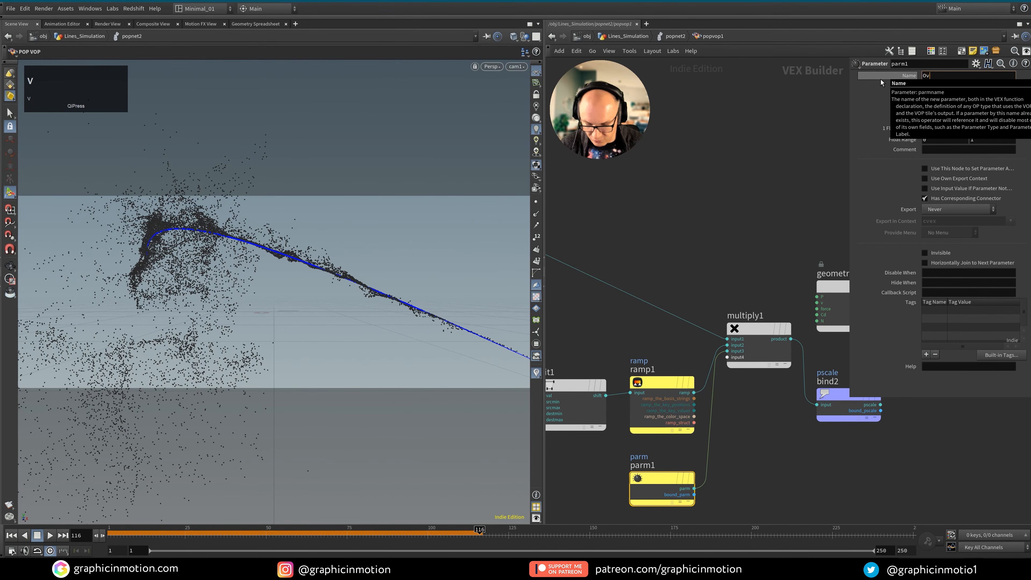
pyautogui.write('erall Scale')
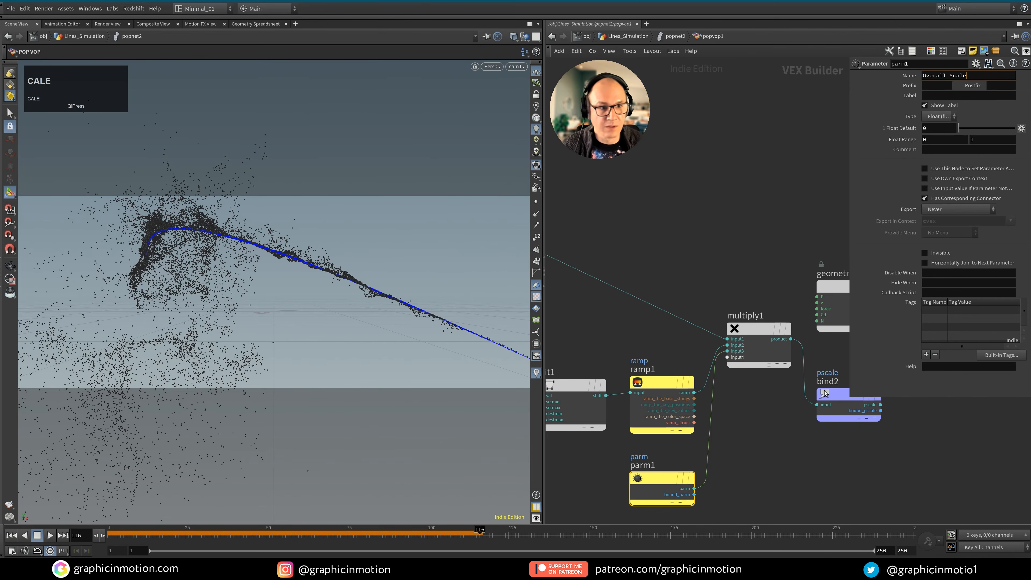
pyautogui.click(755, 401)
pyautogui.moveTo(694, 404); pyautogui.dragTo(751, 398, button='middle')
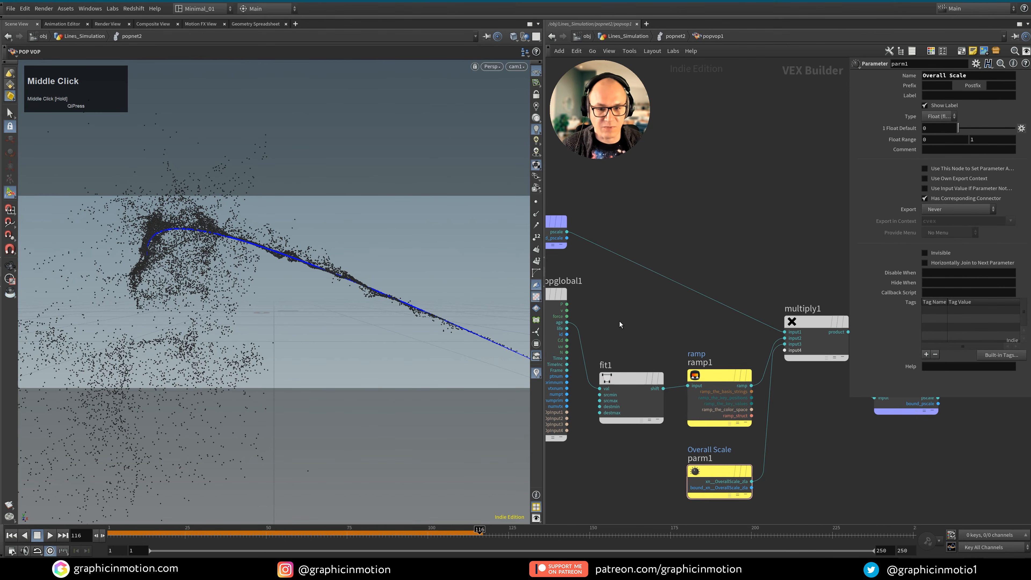
pyautogui.moveTo(635, 380)
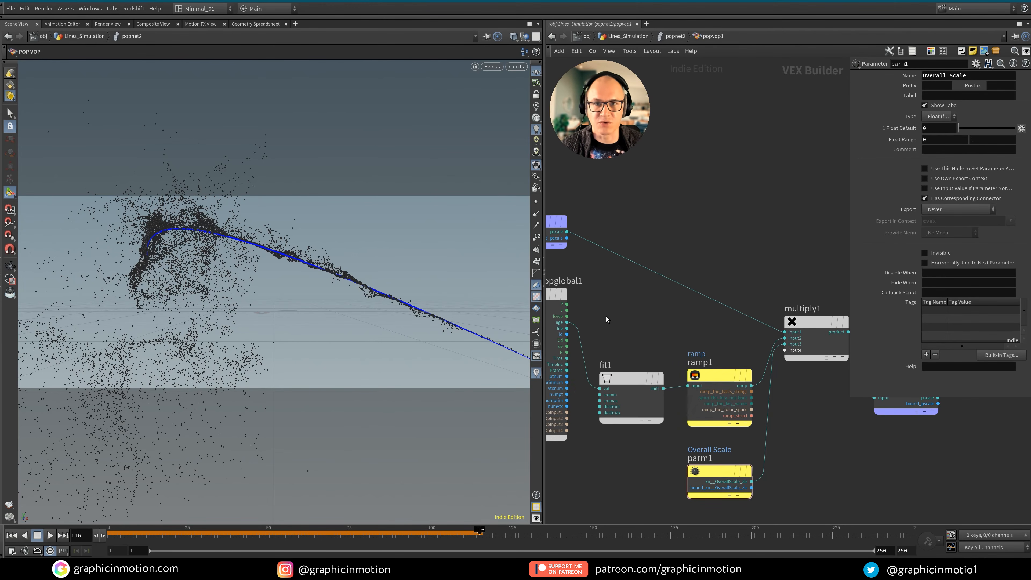
# Go back up to the popnet2 network and play the simulation from the first frame to about frame 86
pyautogui.click(647, 307)
pyautogui.press('u')
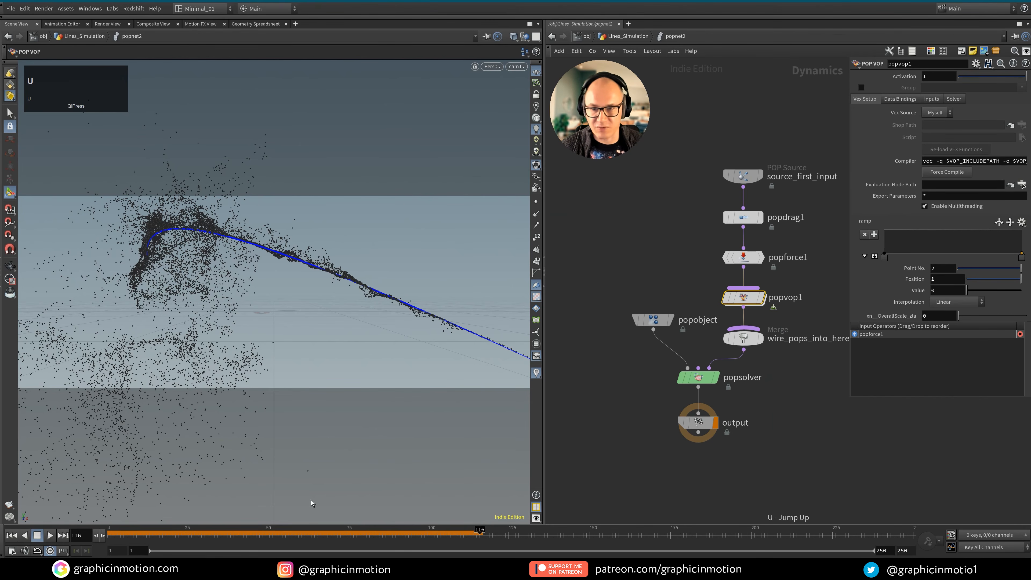
pyautogui.click(11, 535)
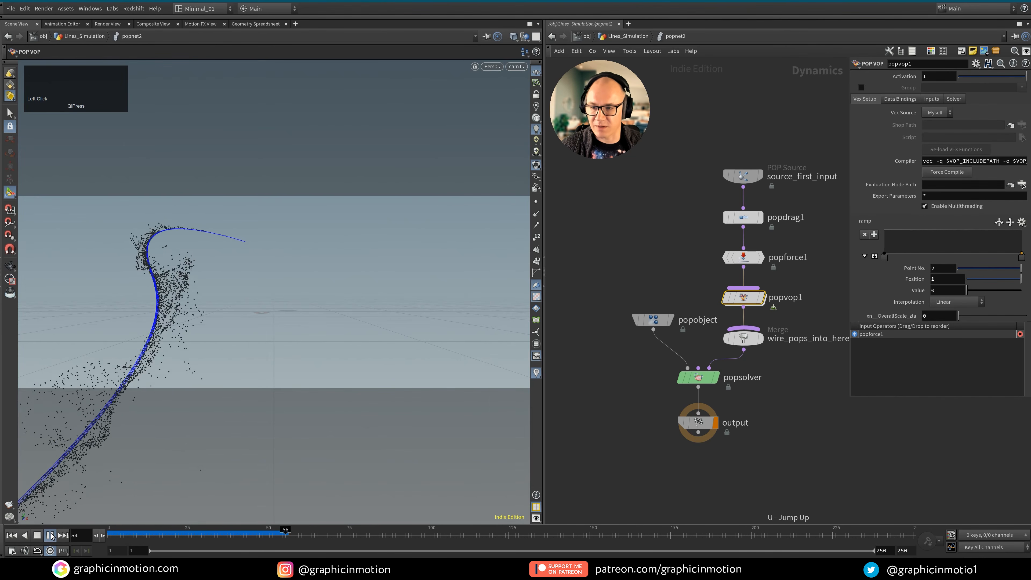
pyautogui.click(51, 536)
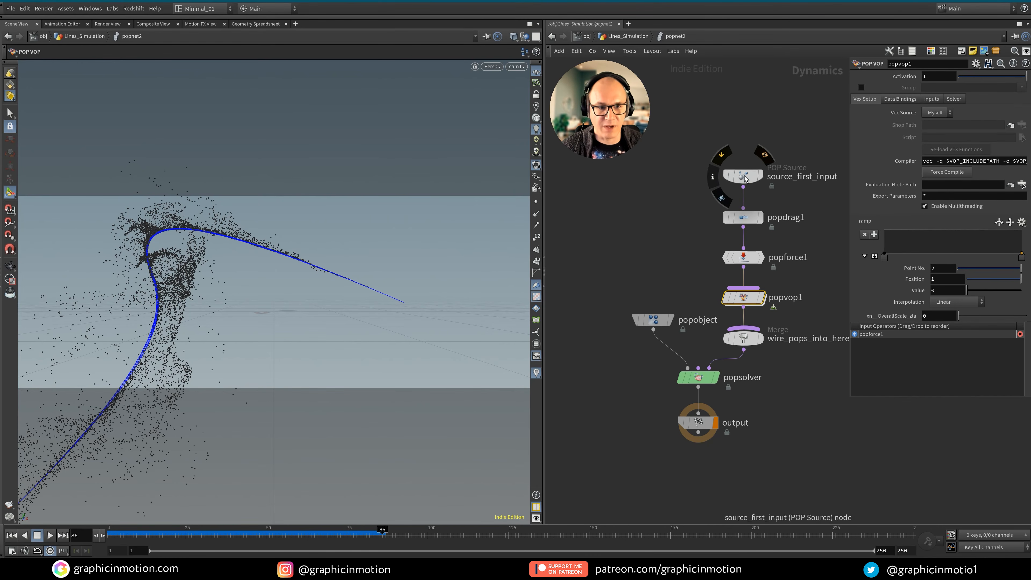
# Set the birth settings of source_first_input to a Life Expectancy of 2.5 and a Life Variance of 1
pyautogui.click(758, 176)
pyautogui.click(883, 88)
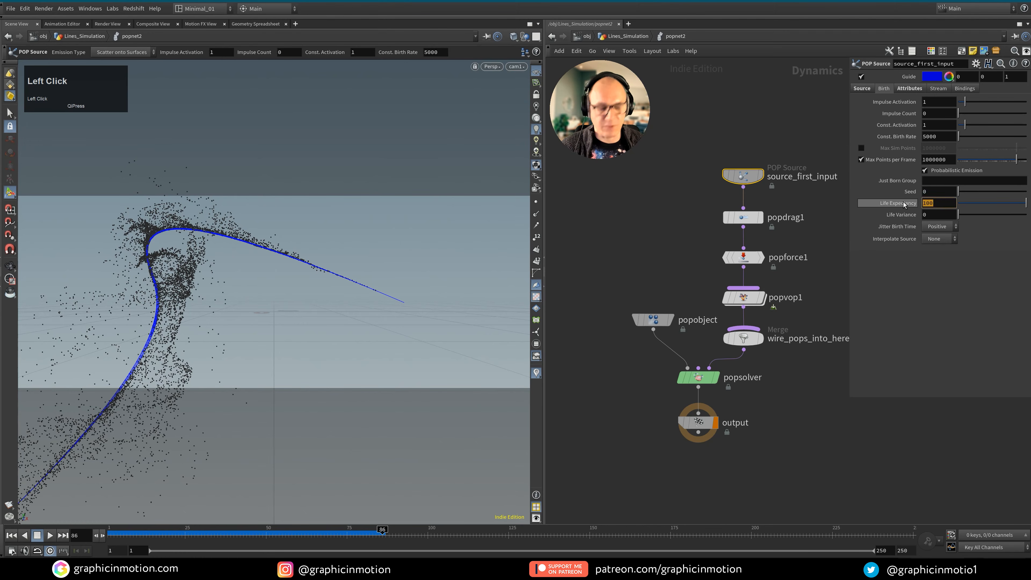
pyautogui.write('2.5')
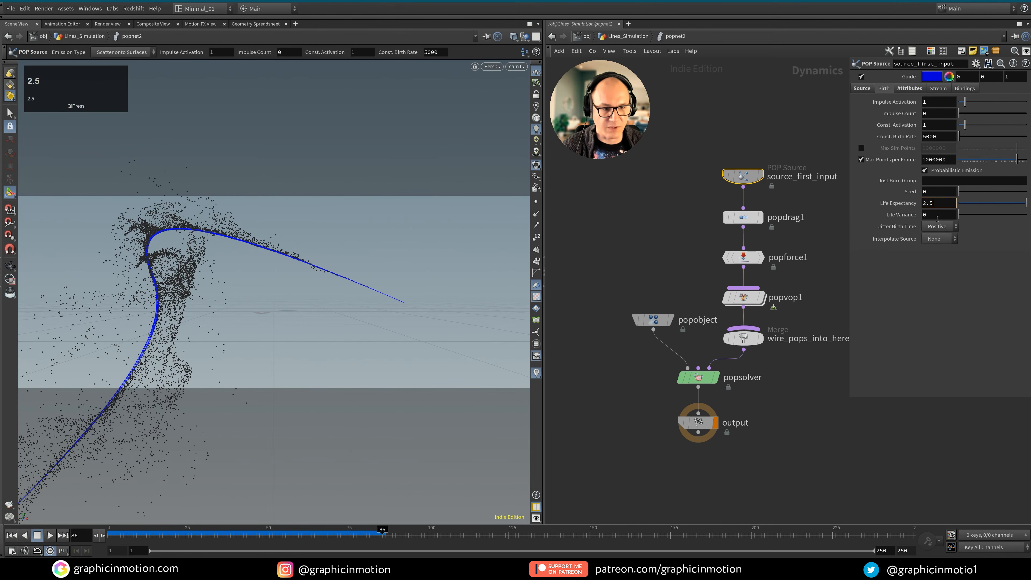
pyautogui.moveTo(937, 216); pyautogui.dragTo(904, 215)
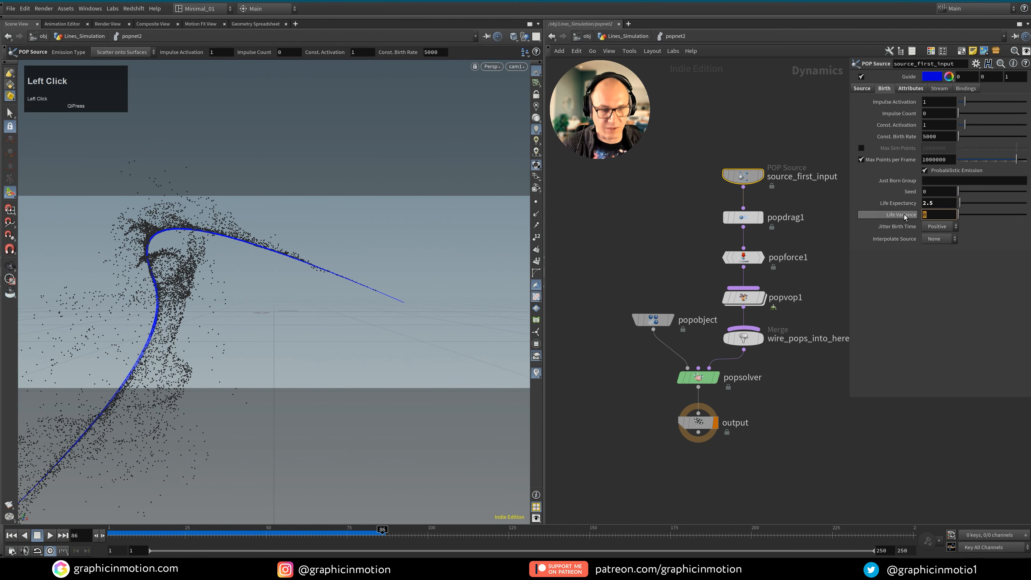
pyautogui.write('1')
pyautogui.click(905, 483)
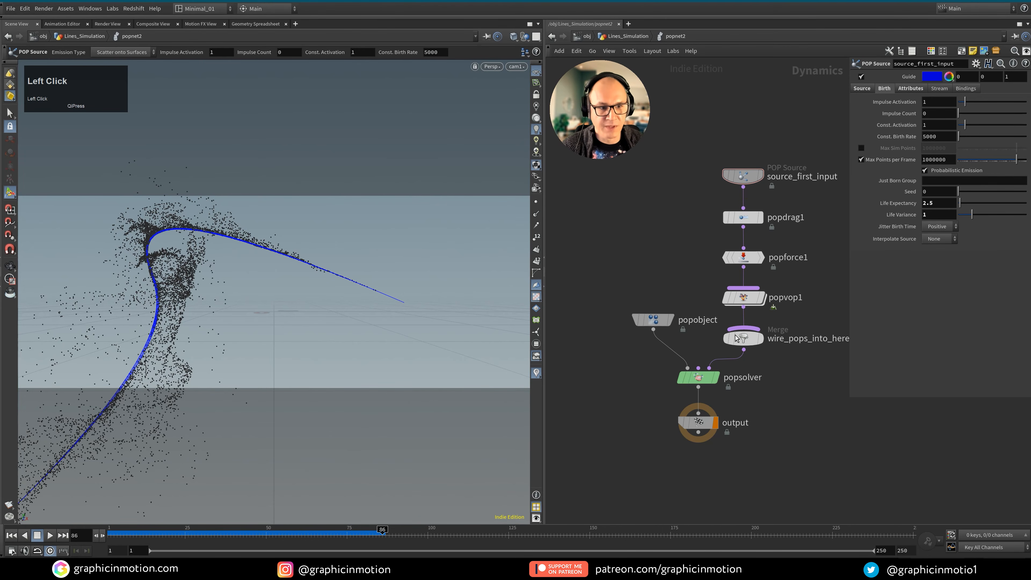
# Play the simulation through, set the source's Life Expectancy to 2, and replay it from the first frame
pyautogui.click(11, 535)
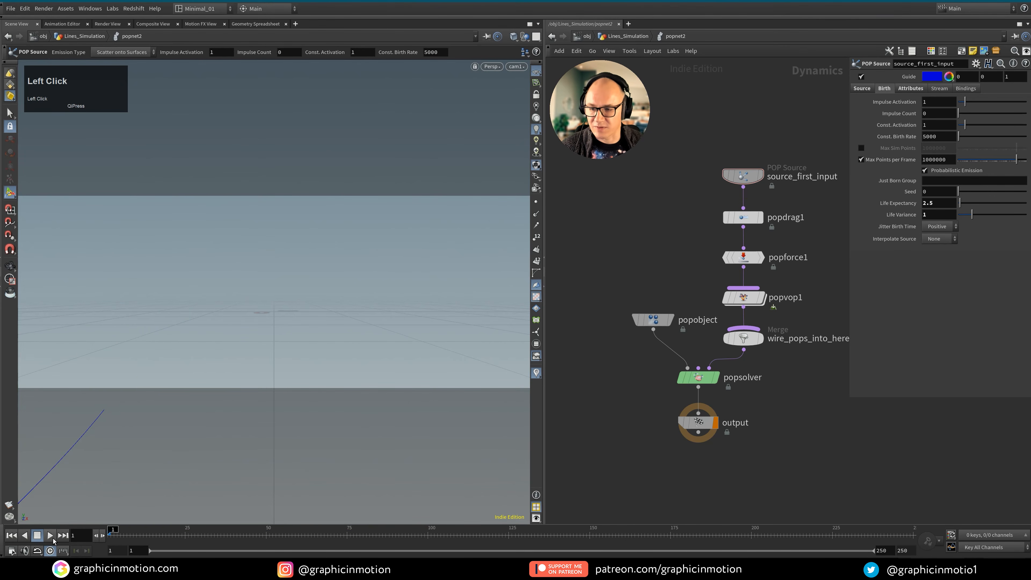
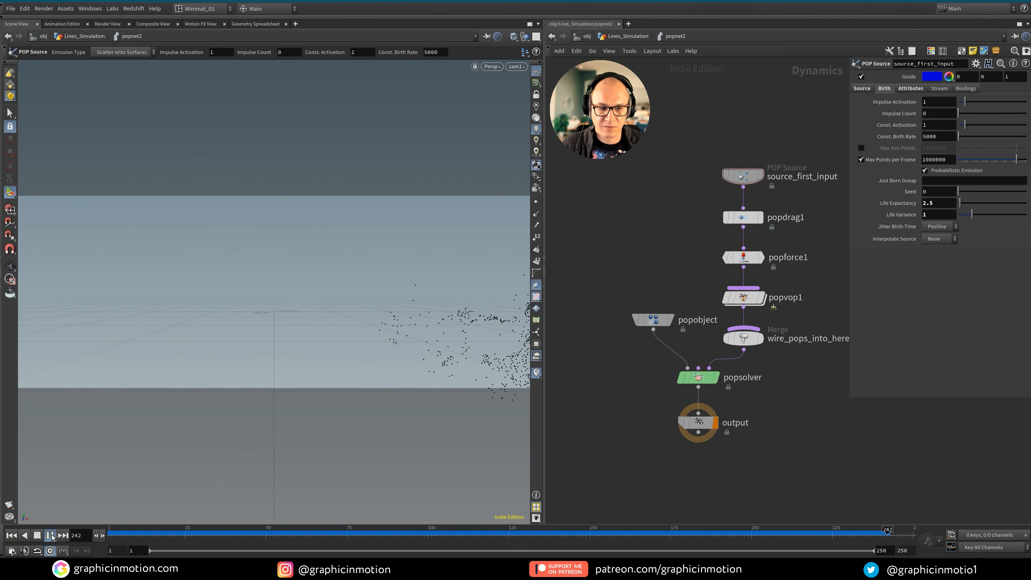
pyautogui.click(52, 537)
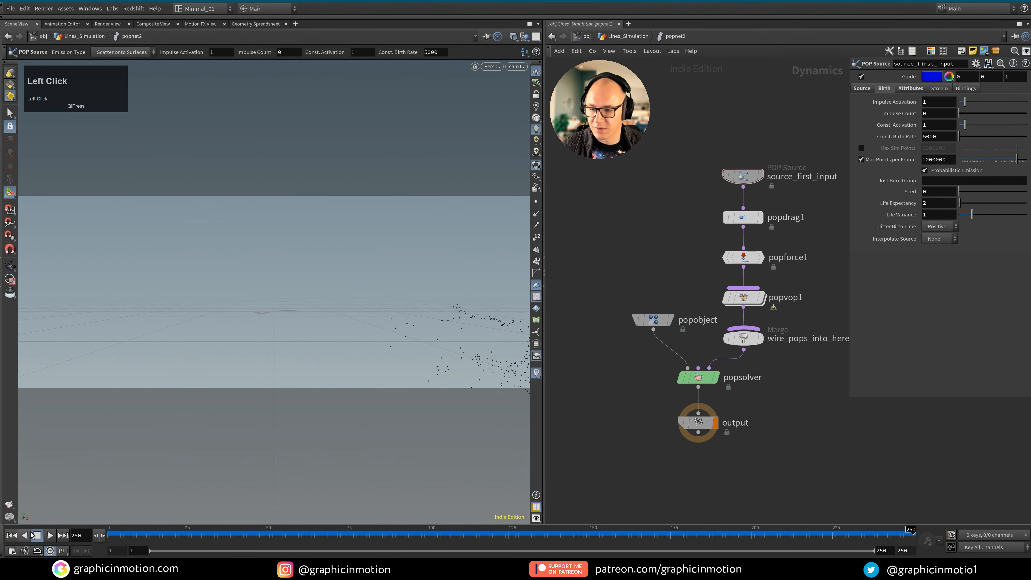
pyautogui.click(11, 536)
pyautogui.click(51, 536)
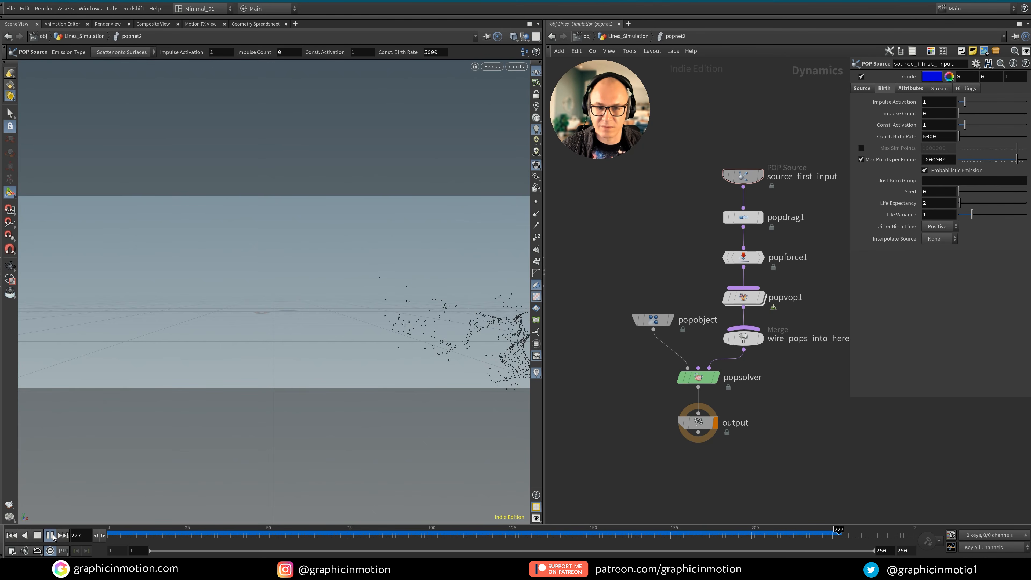
pyautogui.click(52, 537)
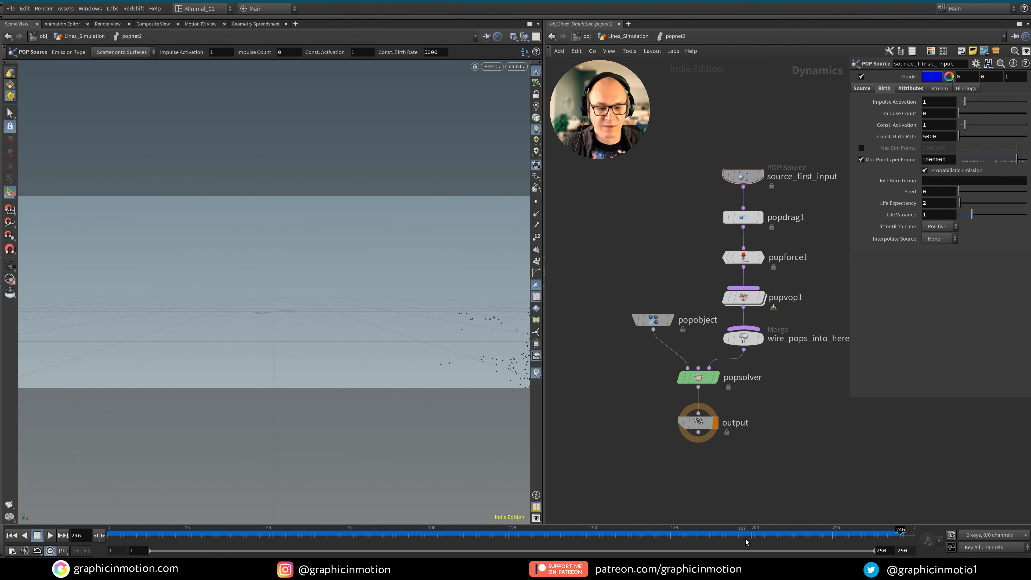
# Scrub back to frame 176 and set the source's Const. Activation to the expression $SF < 175
pyautogui.moveTo(746, 541); pyautogui.dragTo(751, 531)
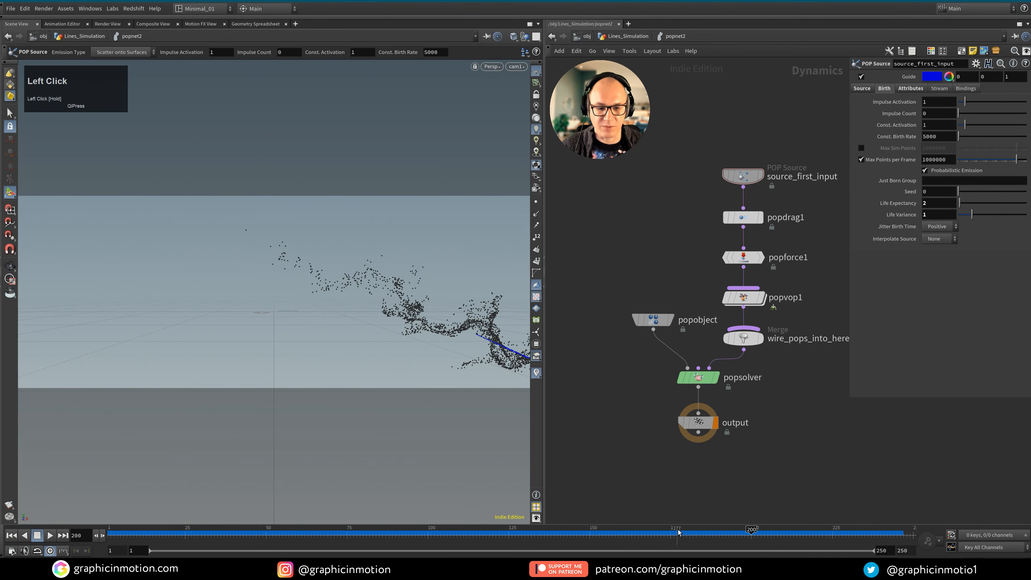
pyautogui.moveTo(678, 533)
pyautogui.mouseDown()
pyautogui.moveTo(676, 541)
pyautogui.moveTo(772, 543)
pyautogui.moveTo(675, 538)
pyautogui.mouseUp()
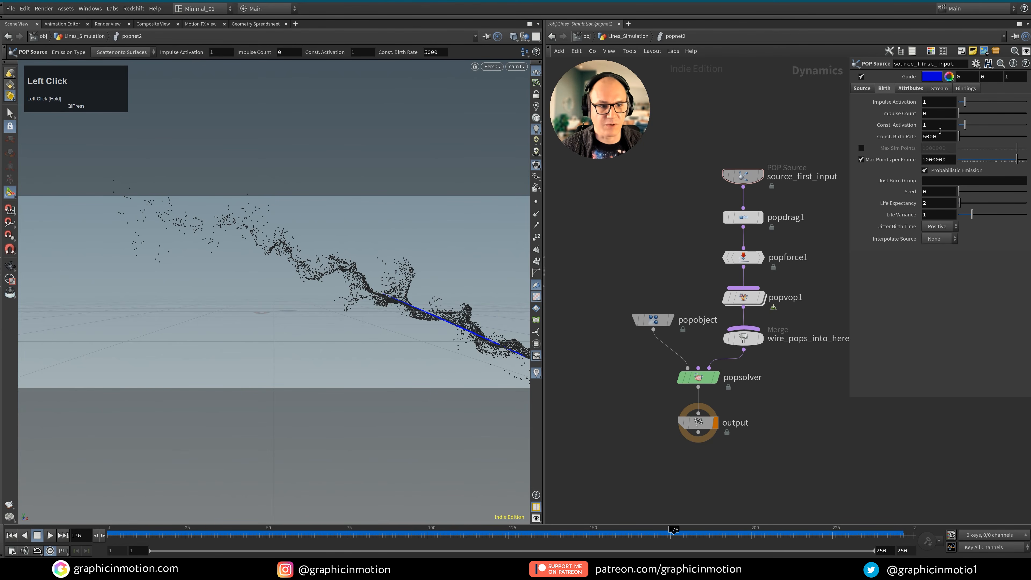
pyautogui.write('$SF ')
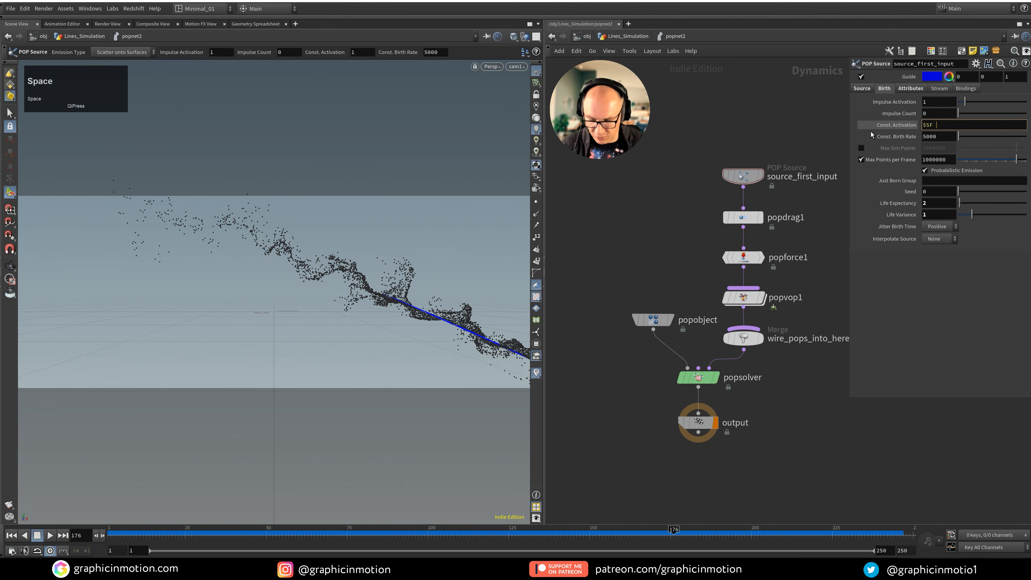
pyautogui.write('< 17')
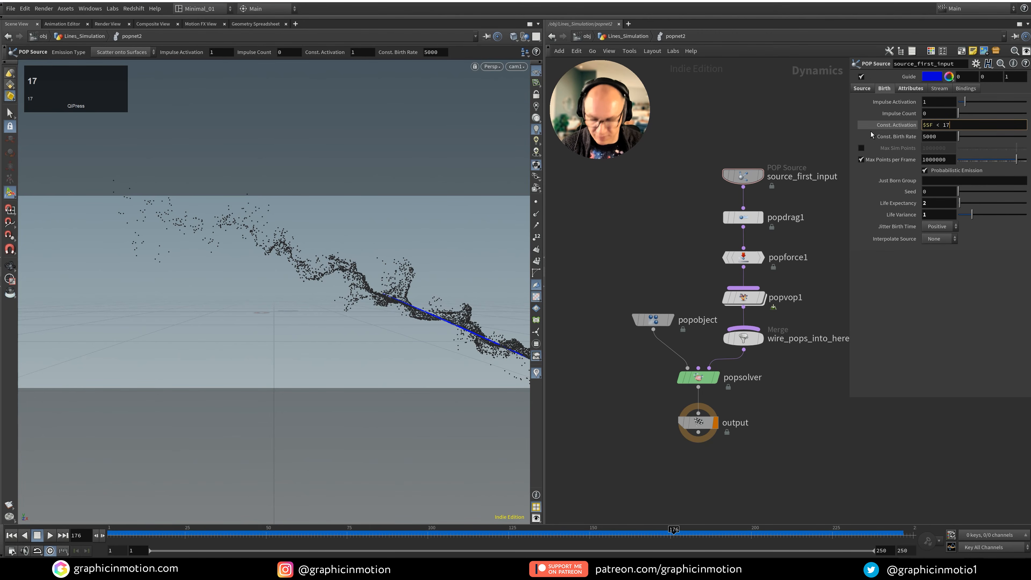
pyautogui.write('5')
pyautogui.click(938, 285)
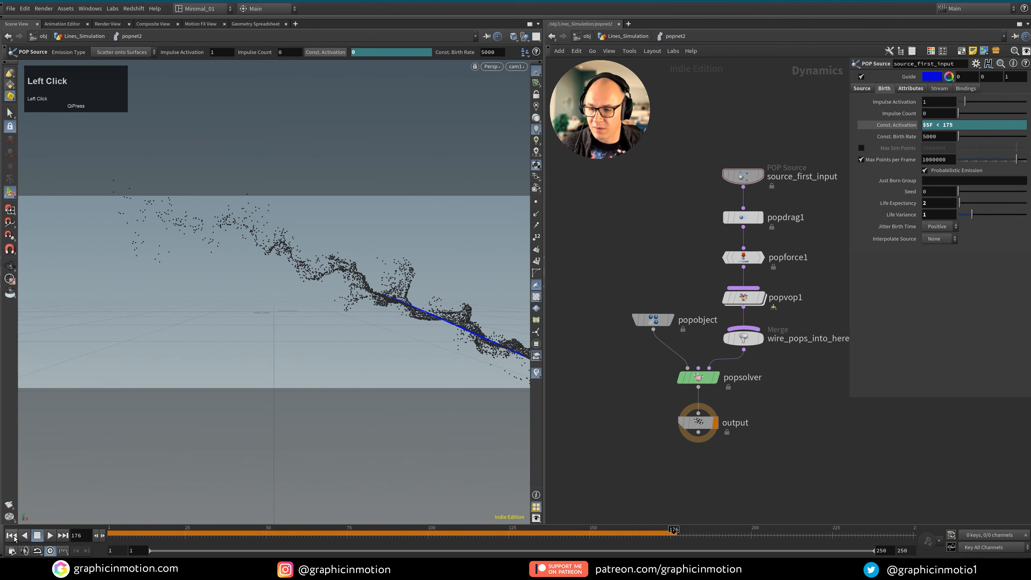
# Replay the simulation from the first frame to about frame 128 to check the particle emission
pyautogui.click(14, 537)
pyautogui.click(49, 536)
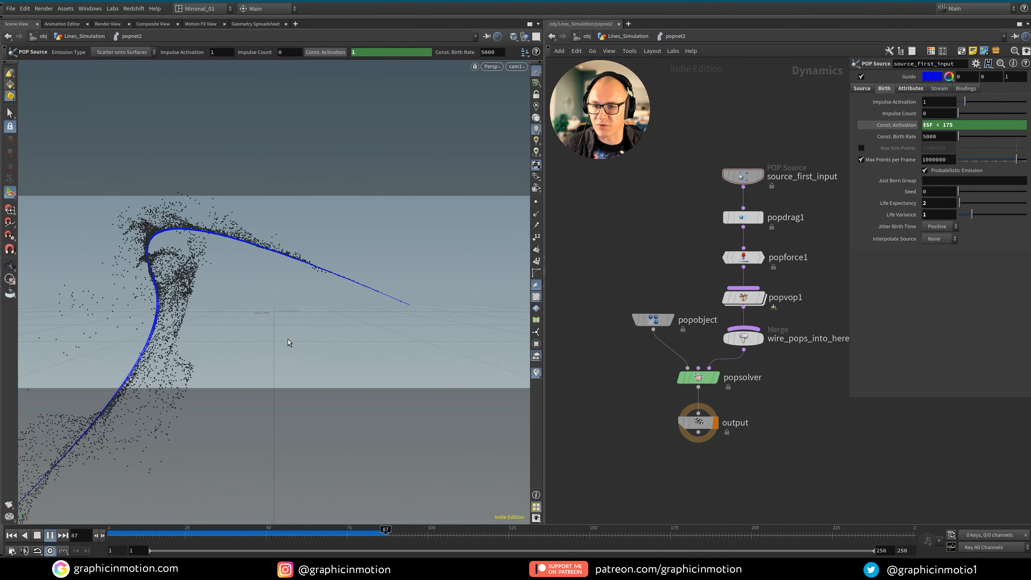
pyautogui.click(50, 535)
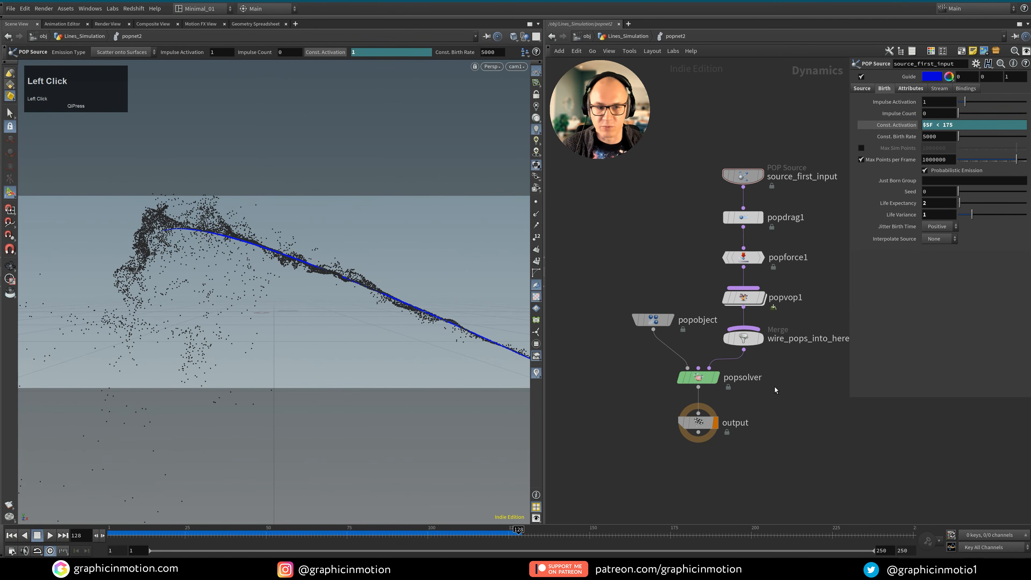
# Make room below popvop1 by moving the lower nodes down, and insert a POP Color node between popvop1 and wire_pops_into_here
pyautogui.moveTo(775, 390); pyautogui.dragTo(715, 349, button='middle')
pyautogui.moveTo(779, 404); pyautogui.dragTo(585, 343)
pyautogui.click(763, 309)
pyautogui.press('Tab')
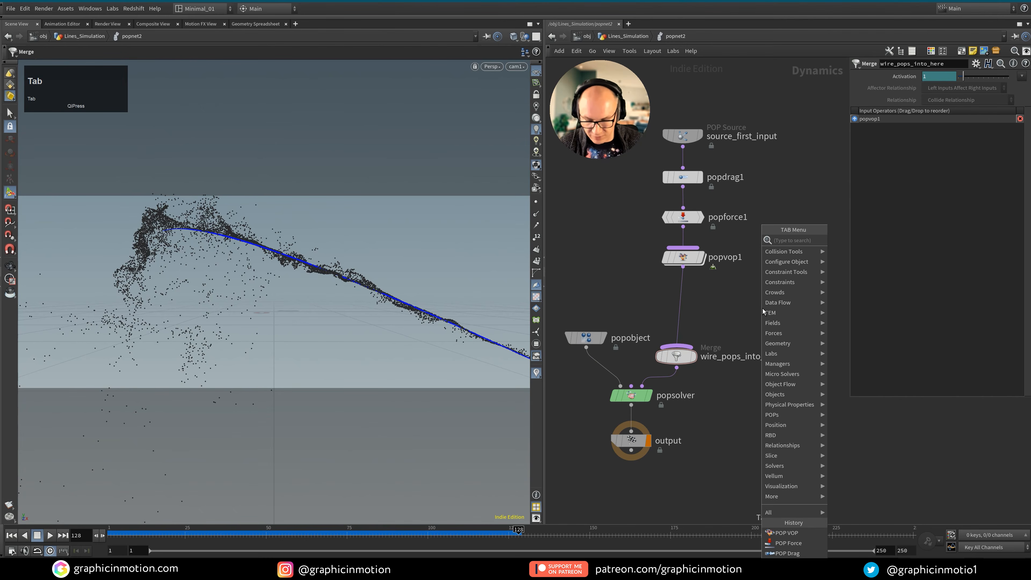
pyautogui.write('pop')
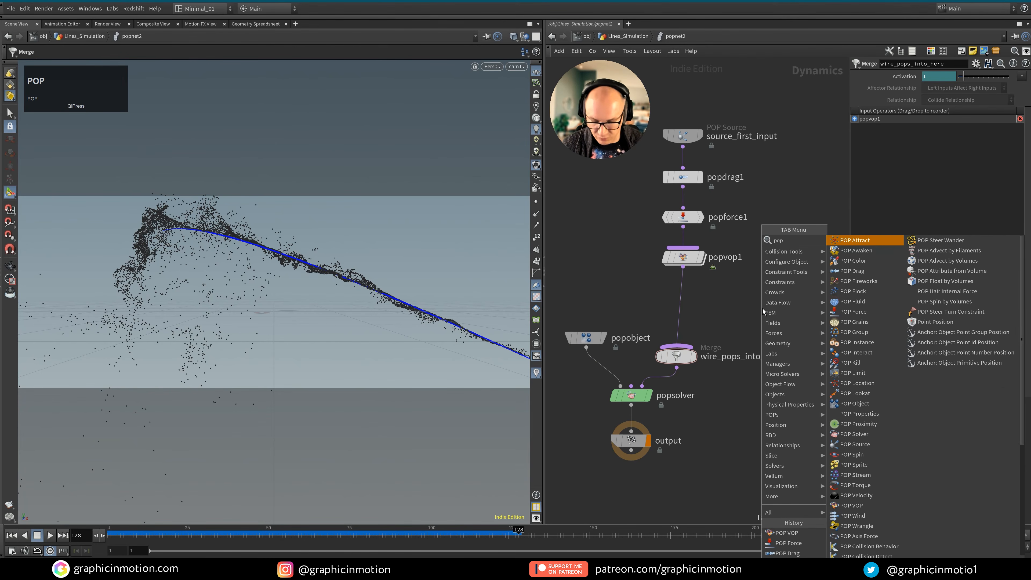
pyautogui.write(' co')
pyautogui.click(853, 241)
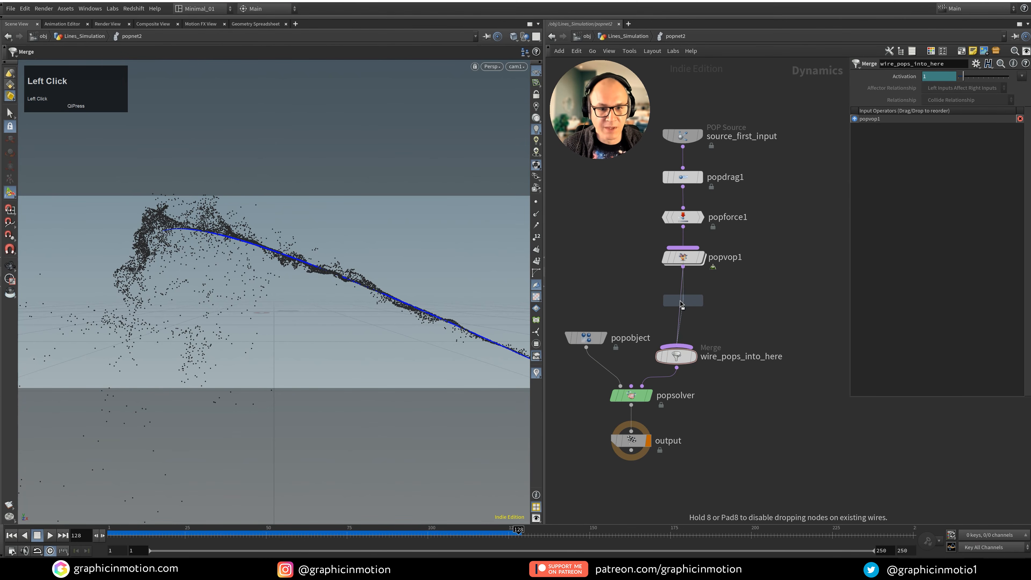
pyautogui.click(683, 299)
# Try the Ramp color type on popcolor1, and settle on Random as its Color Type
pyautogui.click(931, 123)
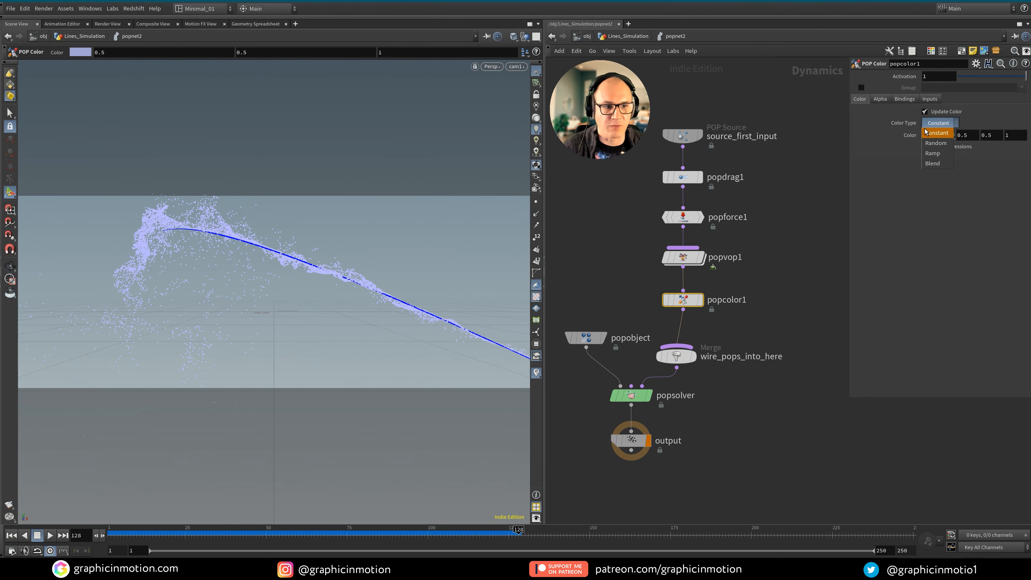
pyautogui.click(933, 154)
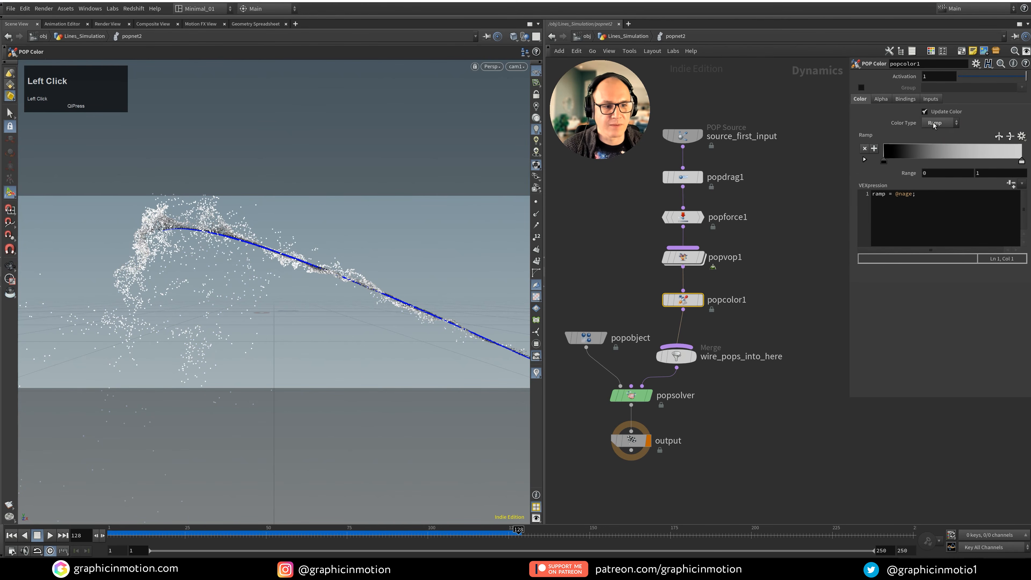
pyautogui.click(934, 123)
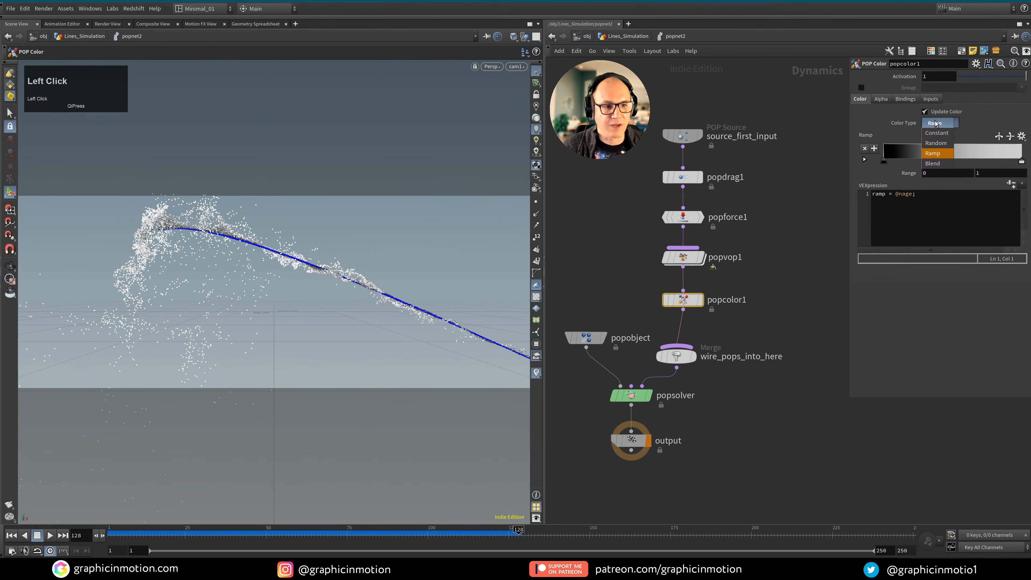
pyautogui.click(940, 144)
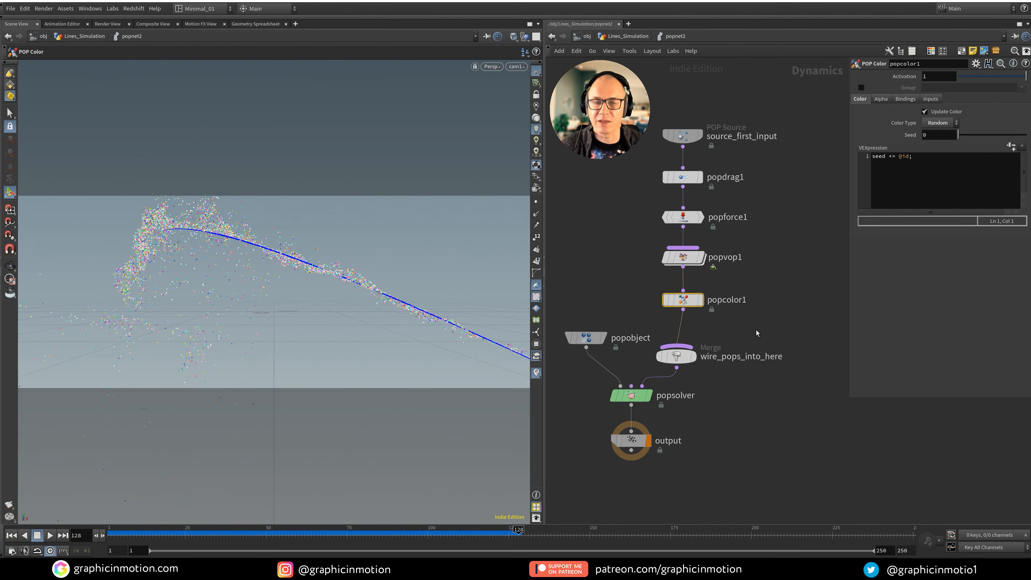
# Play the randomly colored particles from the first frame to about frame 149
pyautogui.click(789, 305)
pyautogui.moveTo(791, 309); pyautogui.dragTo(793, 335, button='middle')
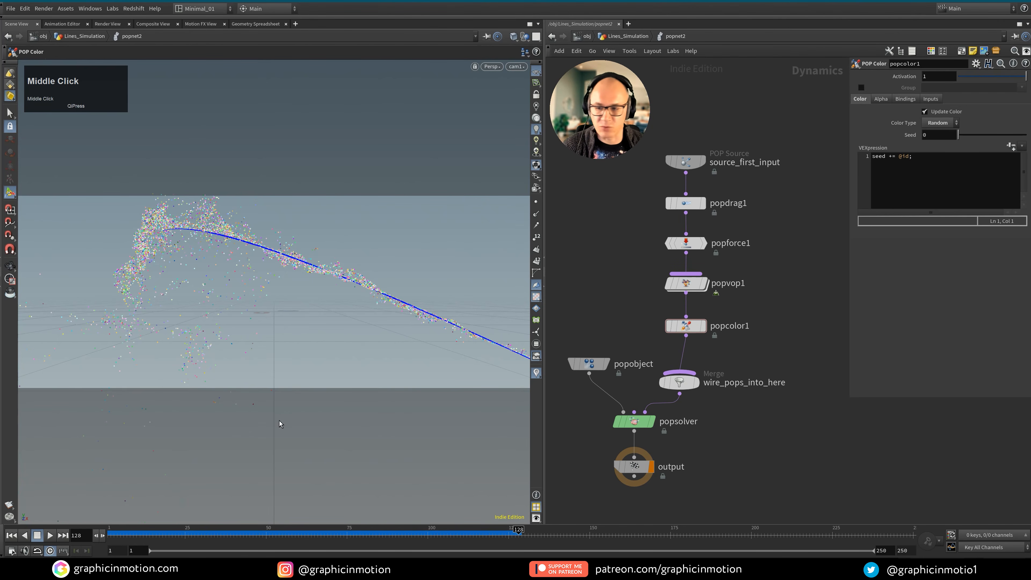
pyautogui.click(15, 535)
pyautogui.click(50, 536)
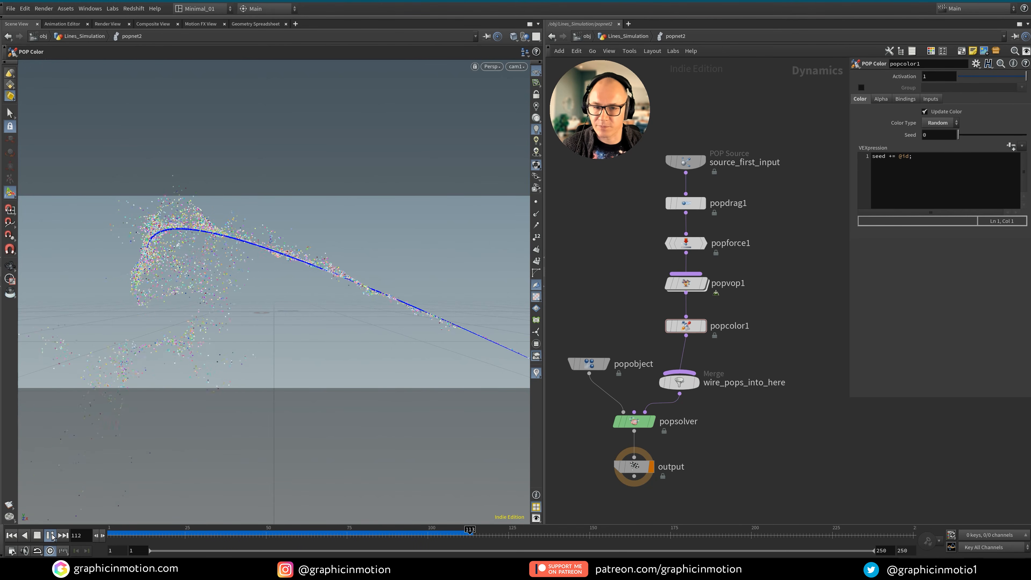
pyautogui.click(50, 536)
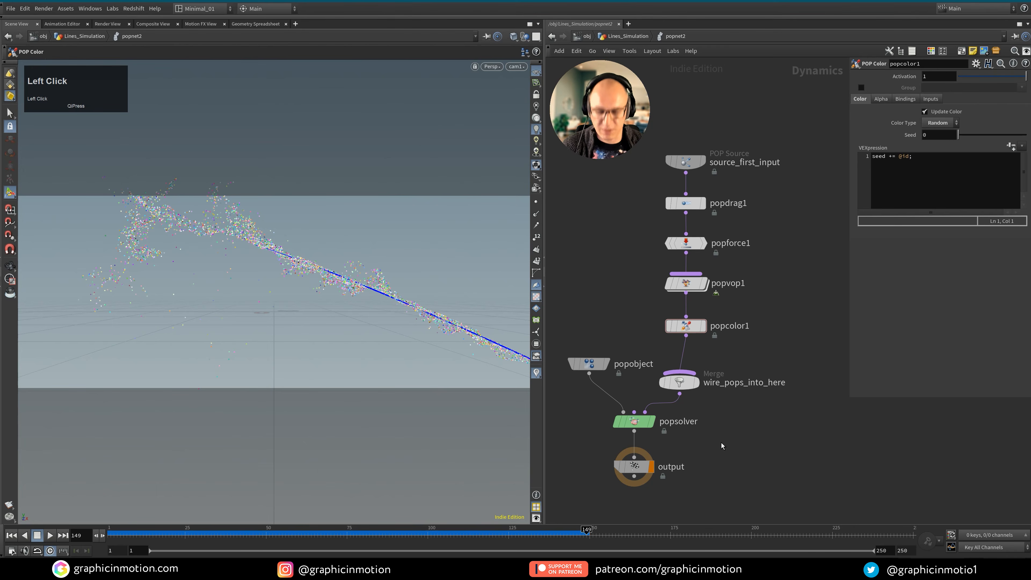
# Go up to the Lines_Simulation network and connect popnet2's output to merge1
pyautogui.press('u')
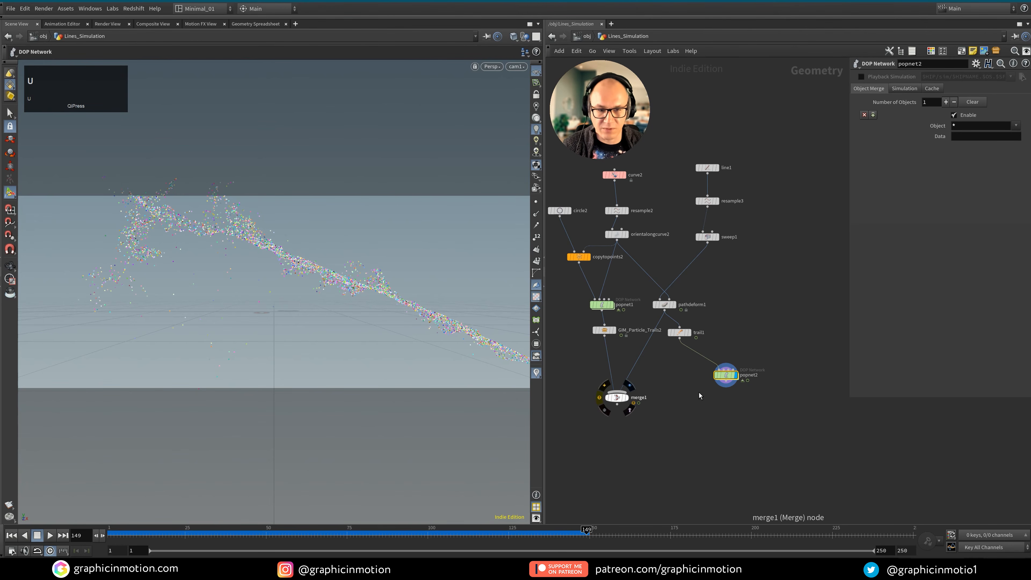
pyautogui.moveTo(726, 381); pyautogui.dragTo(617, 391)
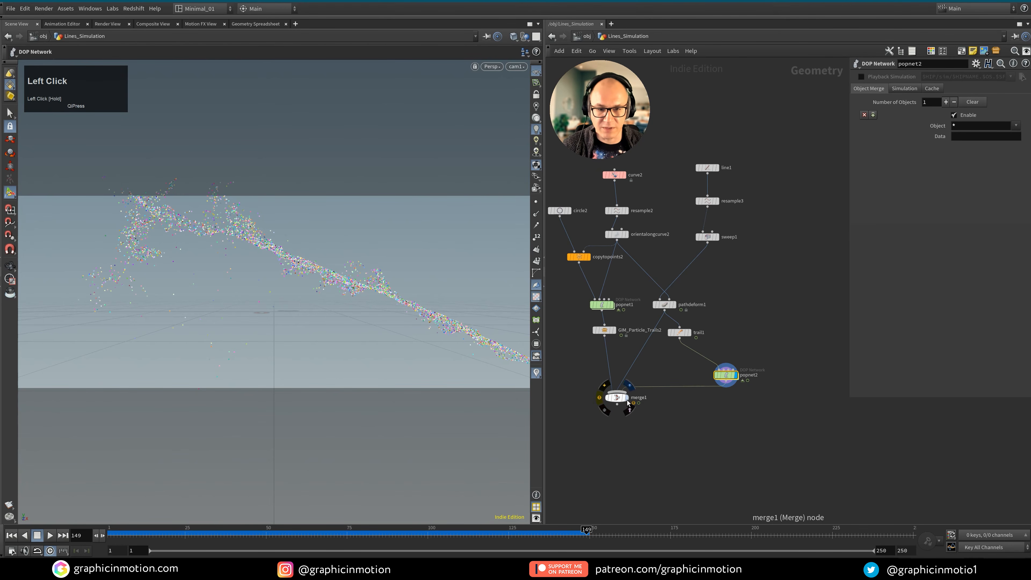
# Play the merged trails and colored particles from the first frame to about frame 107
pyautogui.click(11, 536)
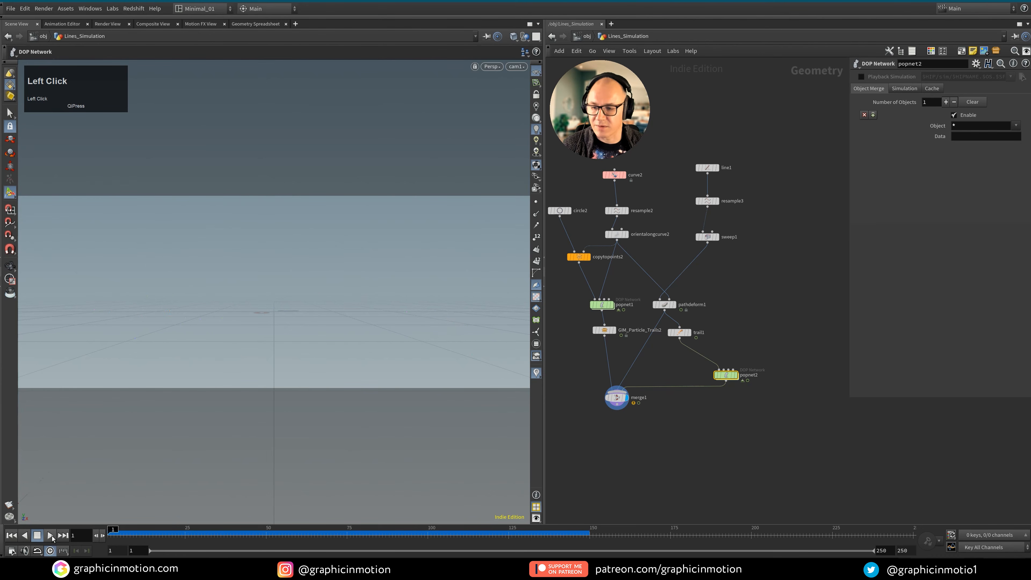
pyautogui.click(50, 536)
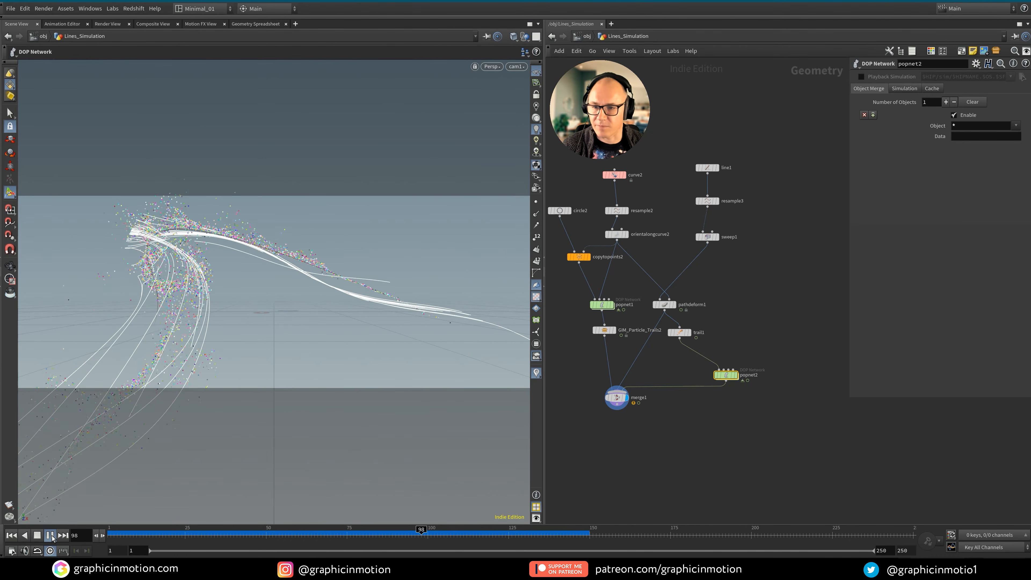
pyautogui.click(52, 536)
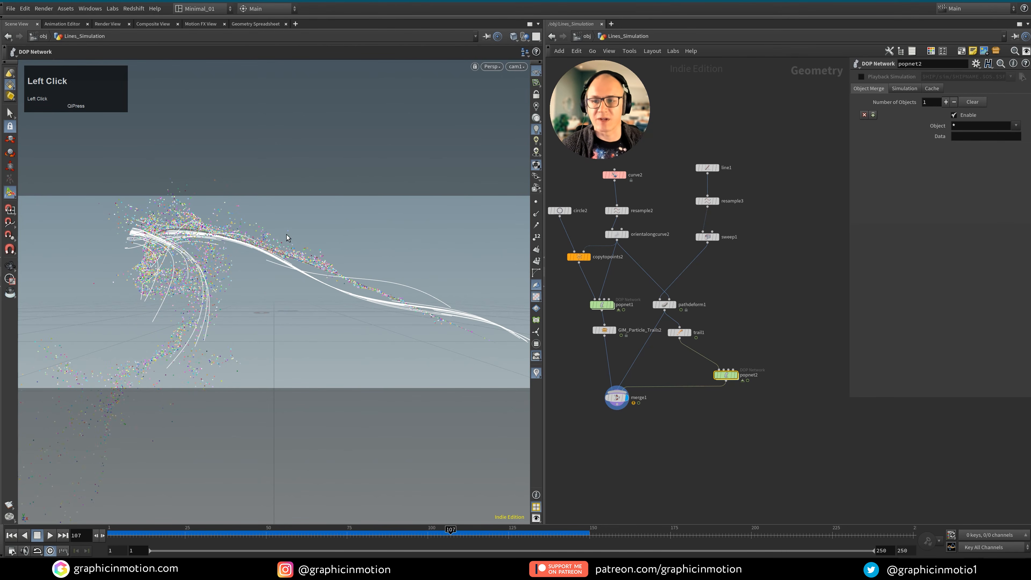
# Move popnet2 farther aside from the trail nodes and delete the merge1 node
pyautogui.moveTo(748, 453); pyautogui.dragTo(758, 425, button='middle')
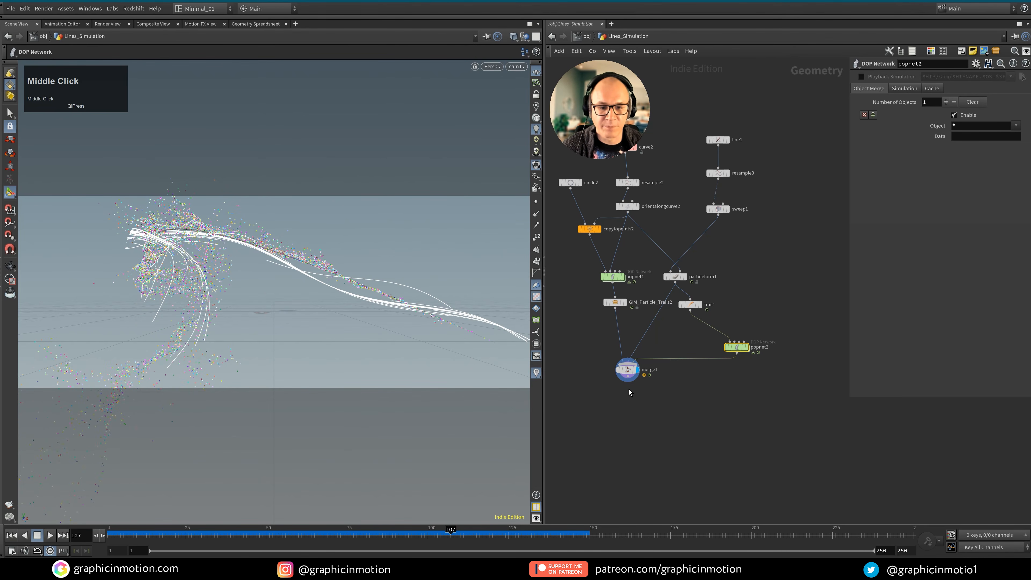
pyautogui.moveTo(628, 370); pyautogui.dragTo(623, 405)
pyautogui.moveTo(739, 352); pyautogui.dragTo(767, 336)
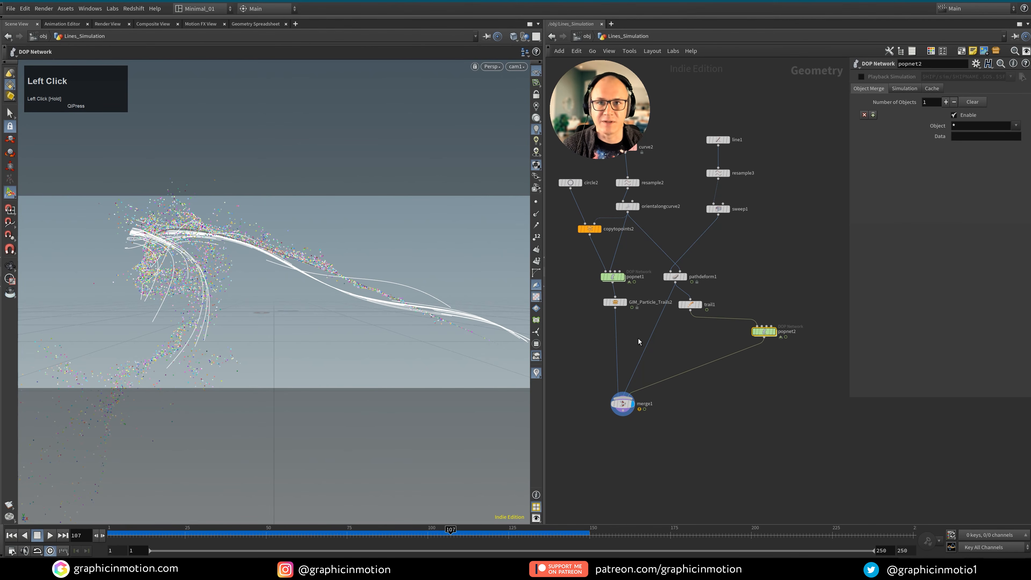
pyautogui.click(623, 404)
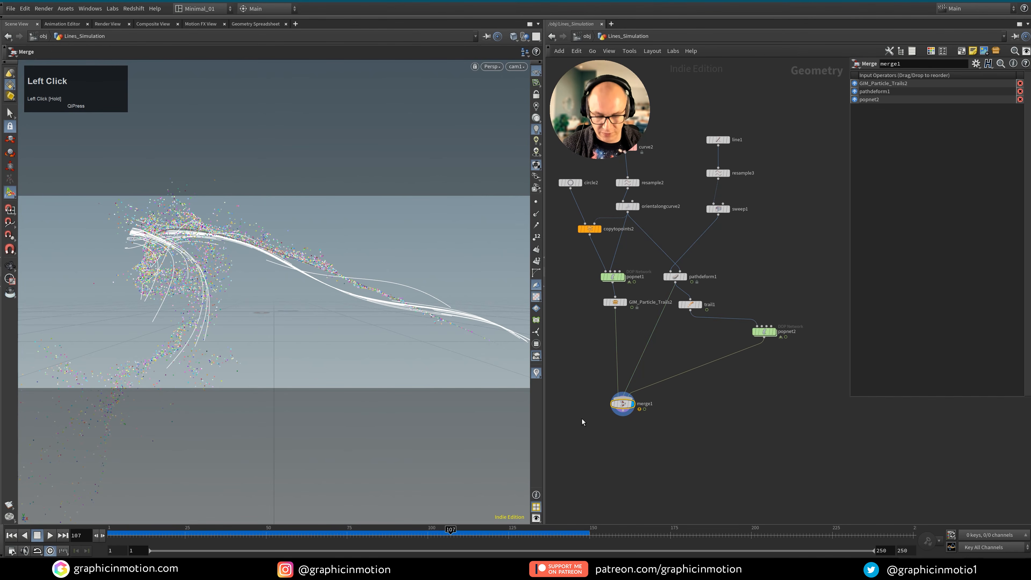
pyautogui.press('Delete')
pyautogui.moveTo(666, 364); pyautogui.dragTo(671, 393, button='middle')
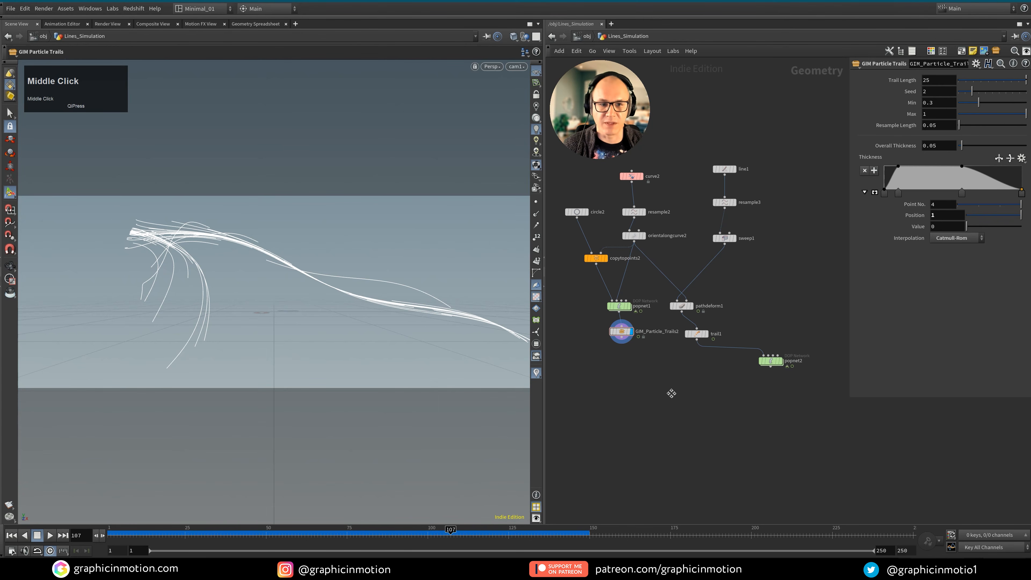
# Place three Null nodes below the network and wire GIM_Particle_Trails2, trail1 and popnet2 into one each
pyautogui.click(656, 405)
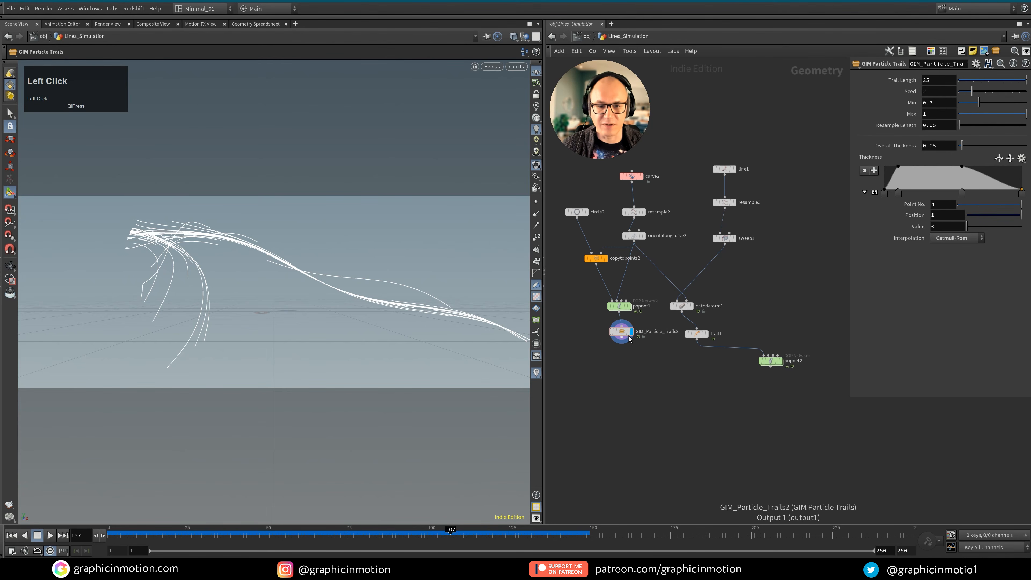
pyautogui.moveTo(622, 338); pyautogui.dragTo(619, 341)
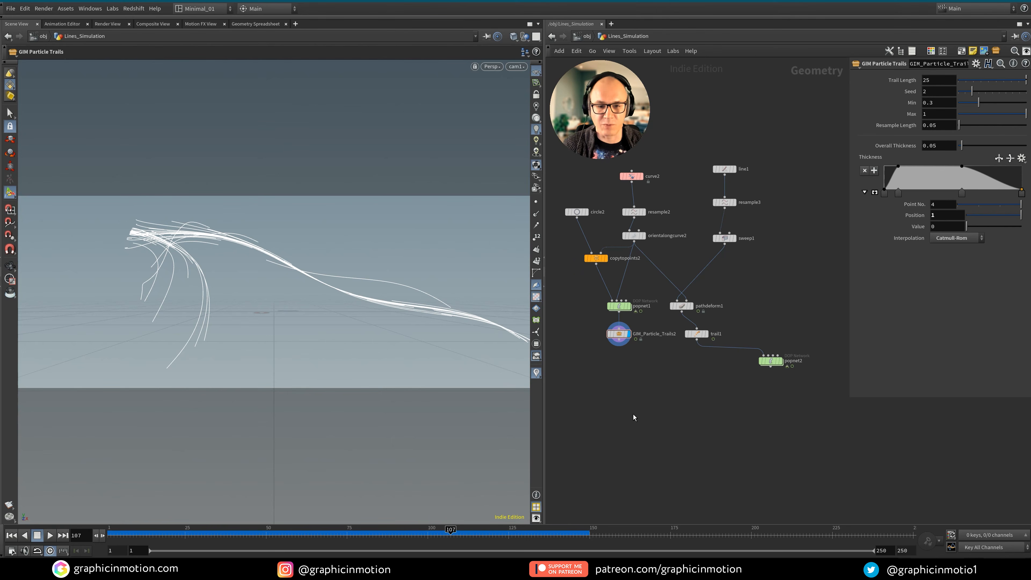
pyautogui.press('Tab')
pyautogui.write('null')
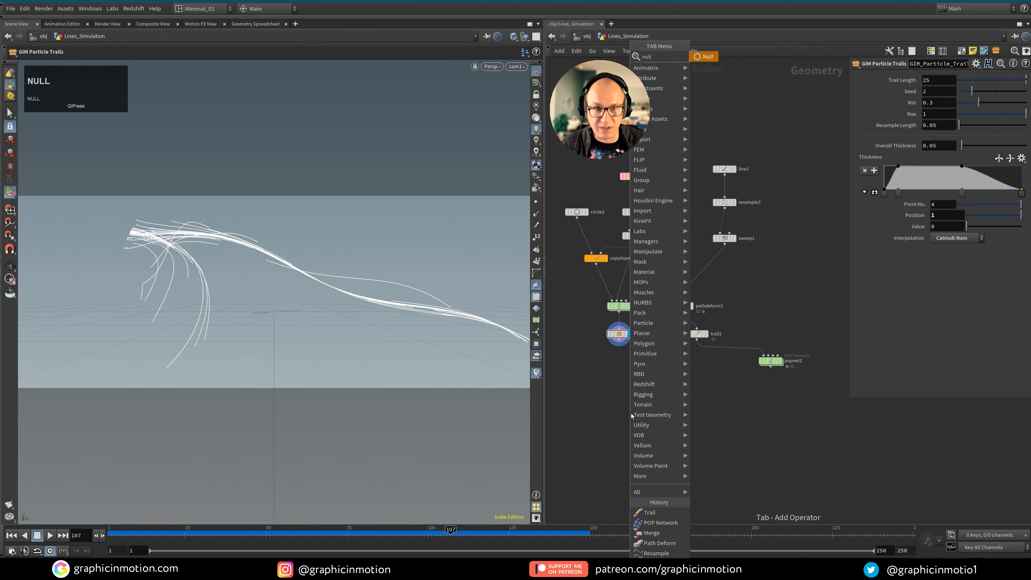
pyautogui.press('Return')
pyautogui.click(607, 419)
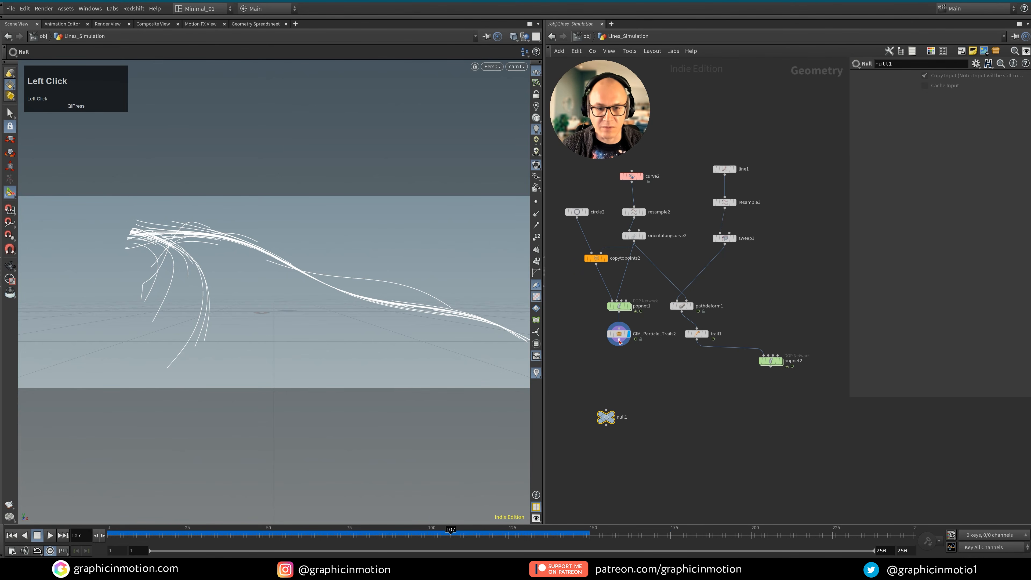
pyautogui.moveTo(620, 342); pyautogui.dragTo(698, 427)
pyautogui.moveTo(697, 340); pyautogui.dragTo(786, 428)
pyautogui.moveTo(771, 366); pyautogui.dragTo(786, 421)
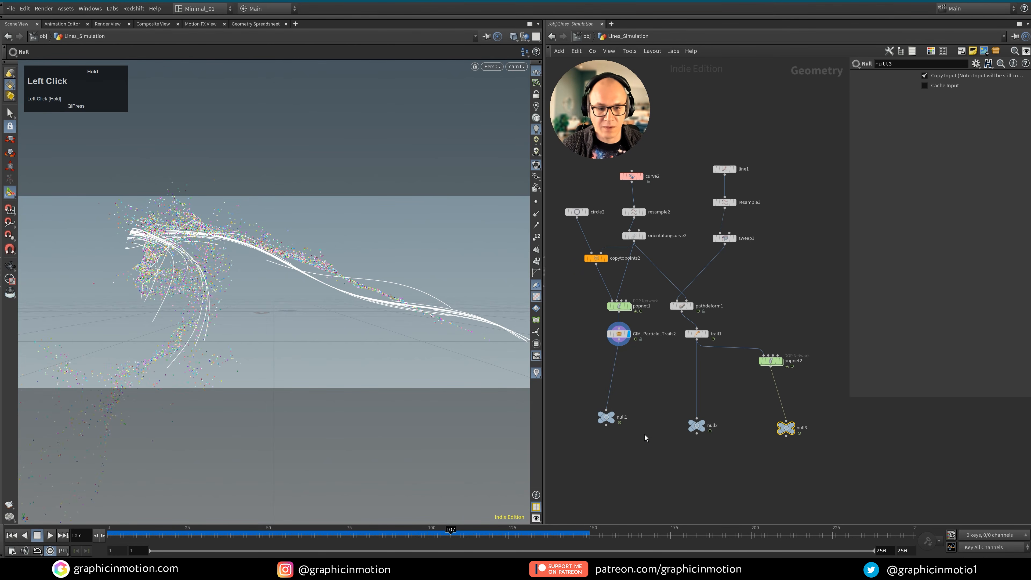
# Rename the null below GIM_Particle_Trails2 as OUT_Small_Lines
pyautogui.click(623, 417)
pyautogui.write('Lines')
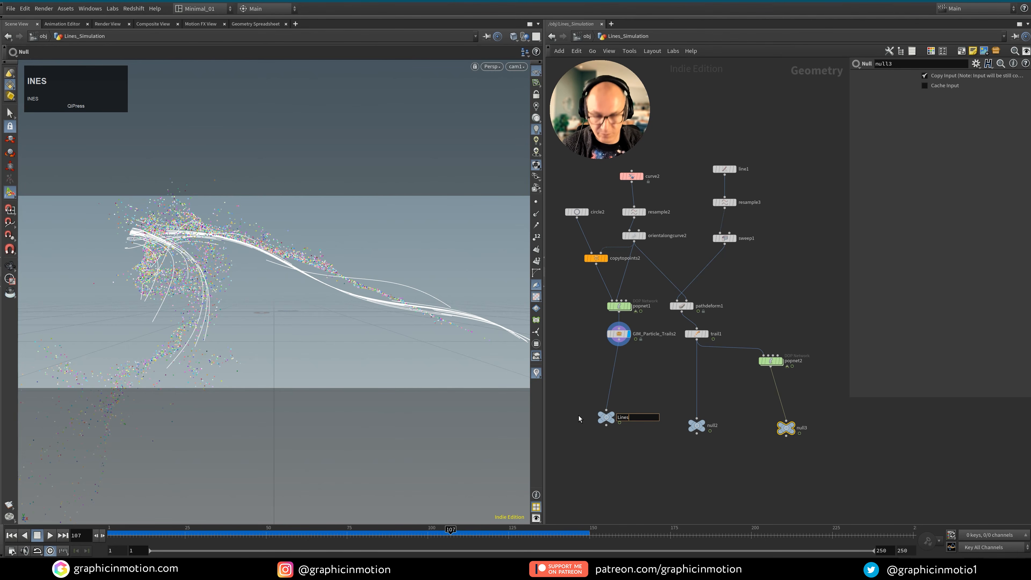
pyautogui.press('Home')
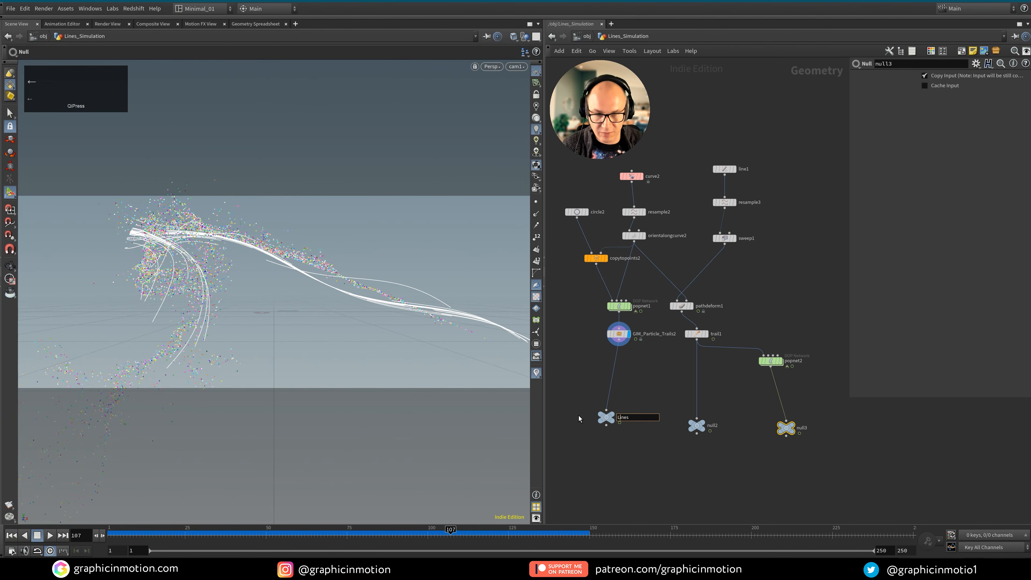
pyautogui.write('OUT_Small_')
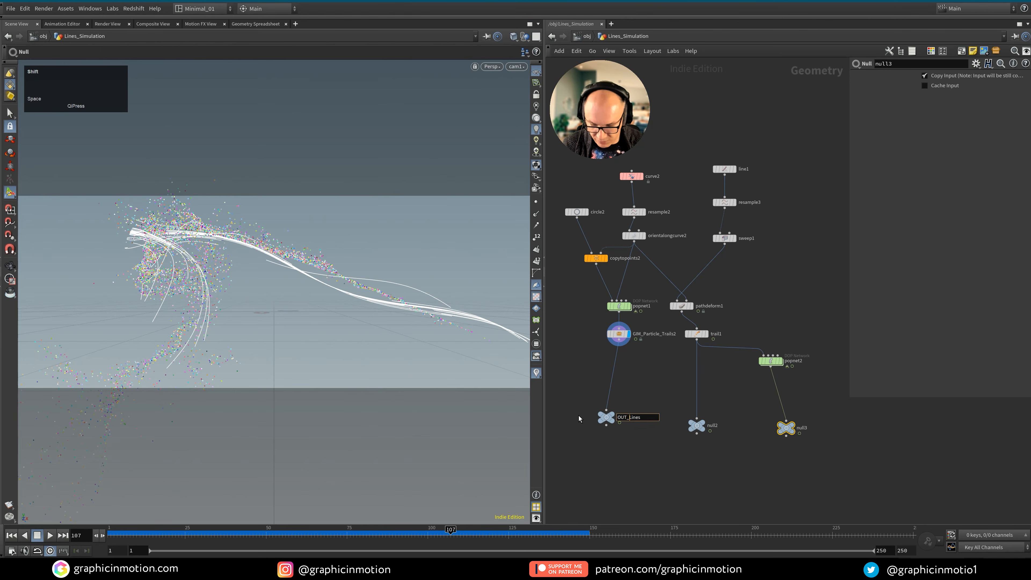
pyautogui.click(678, 446)
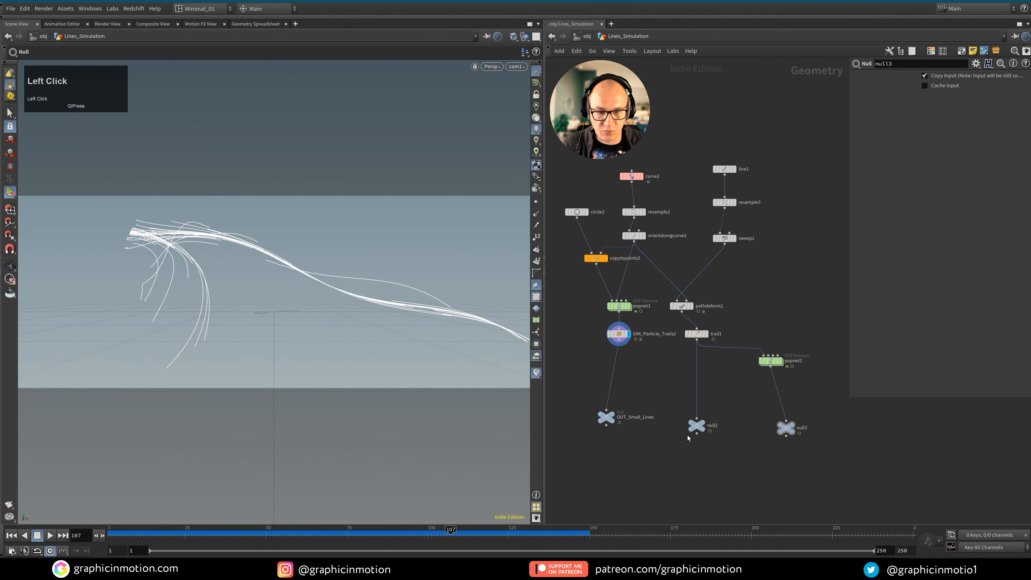
# Rename the null fed by trail1 as OUT_Main_Line and the null fed by popnet2 as Out_Particles
pyautogui.write('OUT')
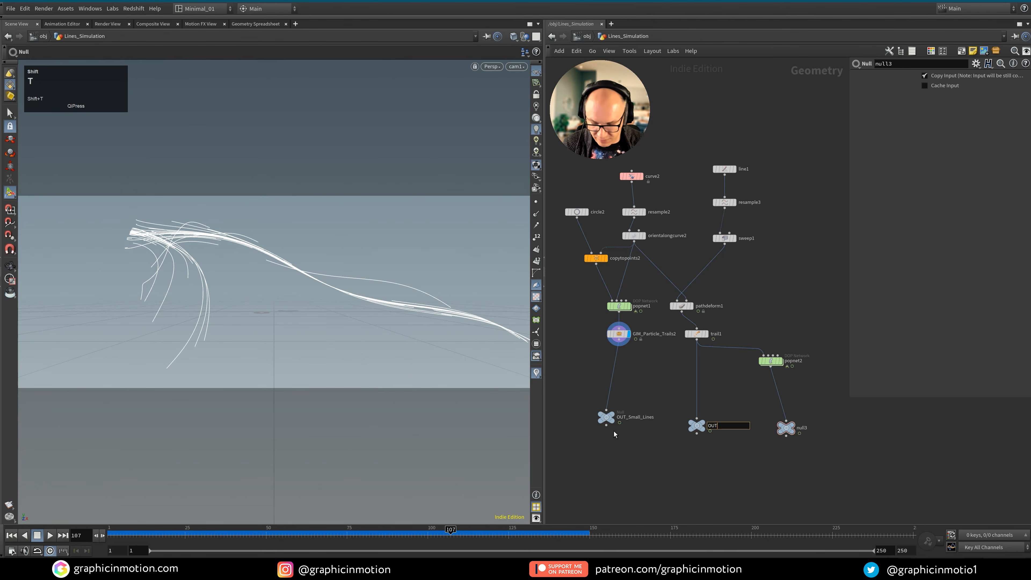
pyautogui.write('_M')
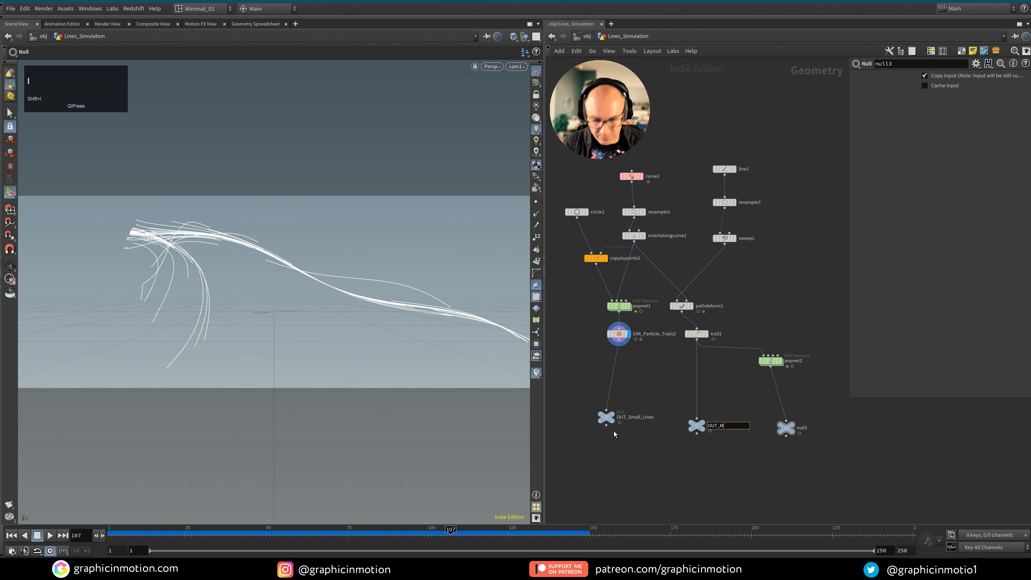
pyautogui.write('AIain_Line')
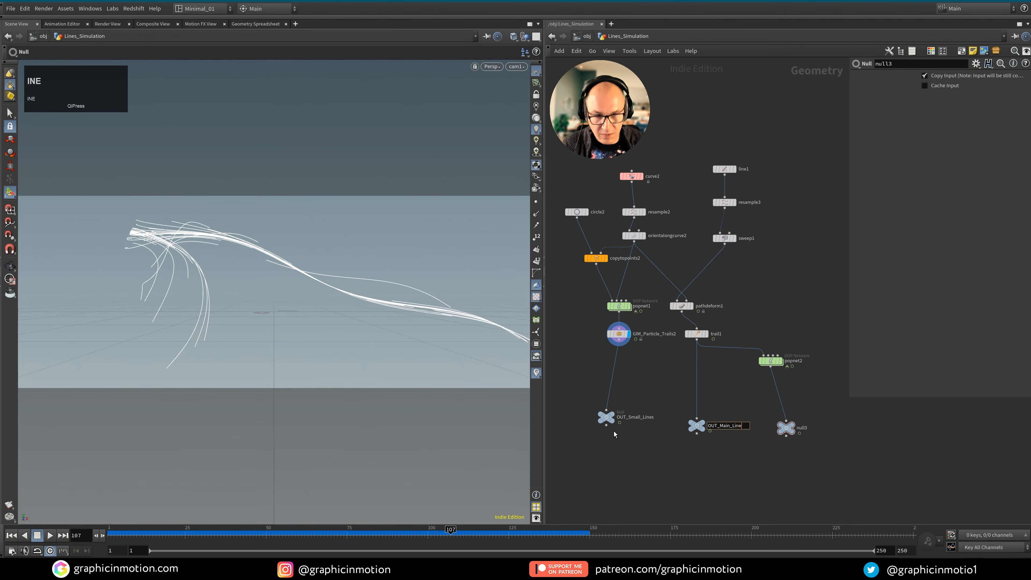
pyautogui.click(614, 432)
pyautogui.doubleClick(802, 428)
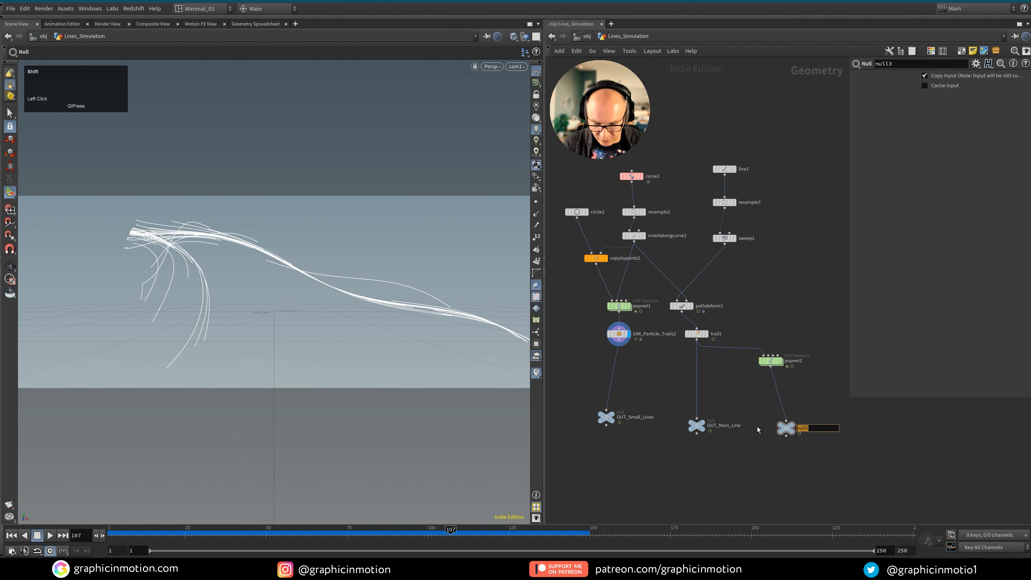
pyautogui.write('Out_Partic')
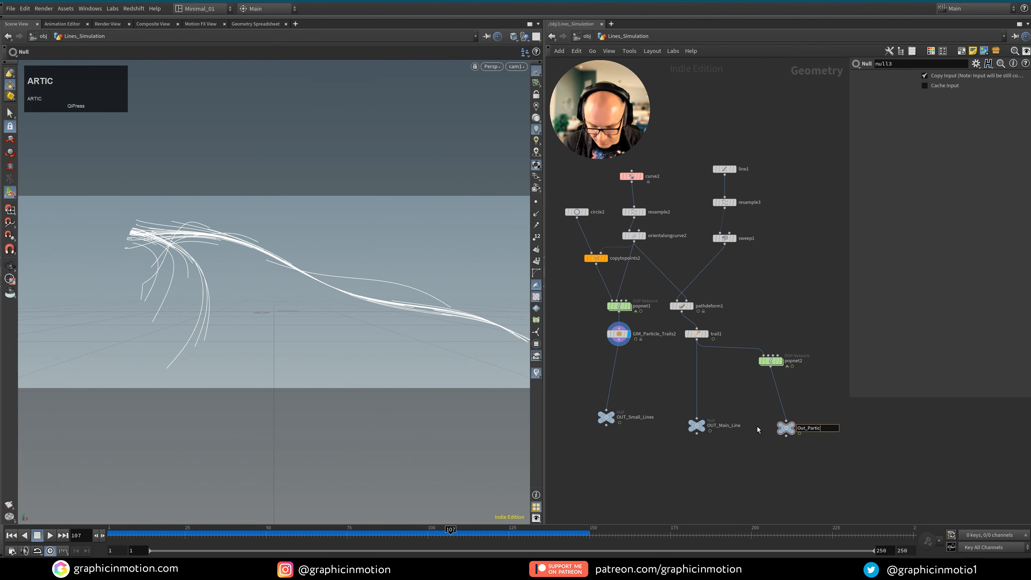
pyautogui.write('les')
# Color the three output nulls green
pyautogui.moveTo(843, 423); pyautogui.dragTo(558, 444)
pyautogui.press('c')
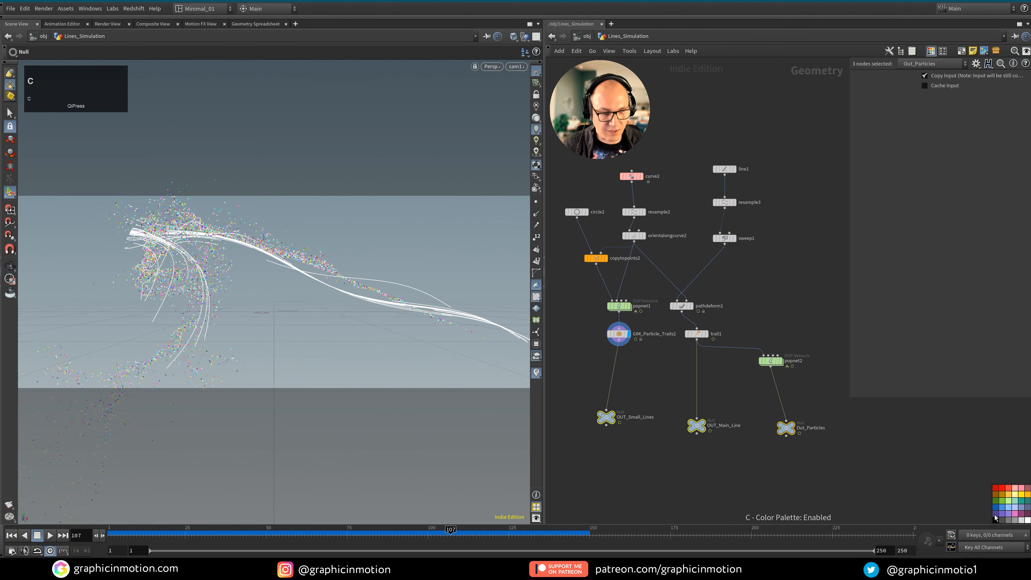
pyautogui.click(1005, 503)
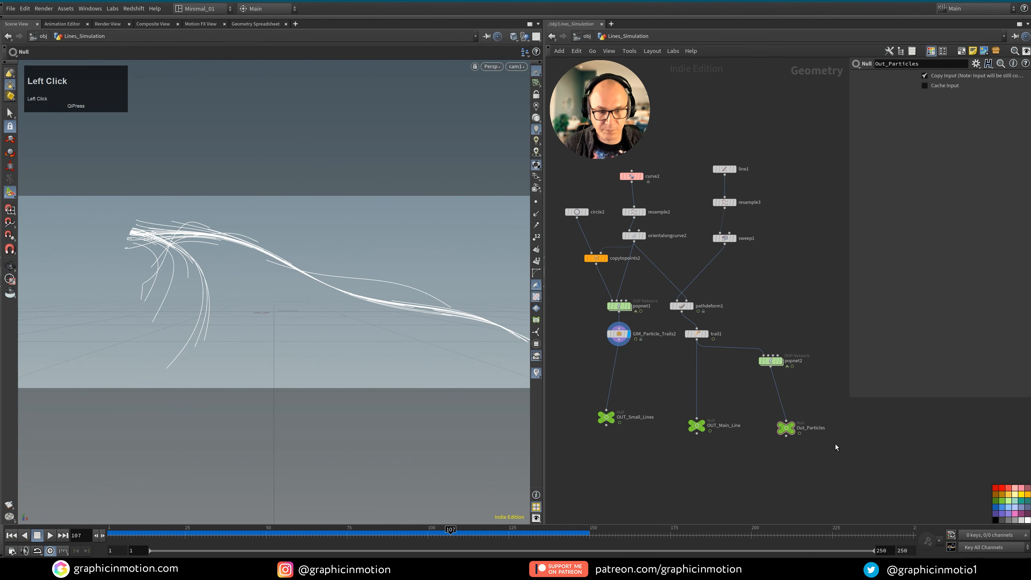
# Go up to the object level and add a new Geometry node above the existing objects
pyautogui.press('u')
pyautogui.moveTo(711, 393); pyautogui.dragTo(758, 404, button='middle')
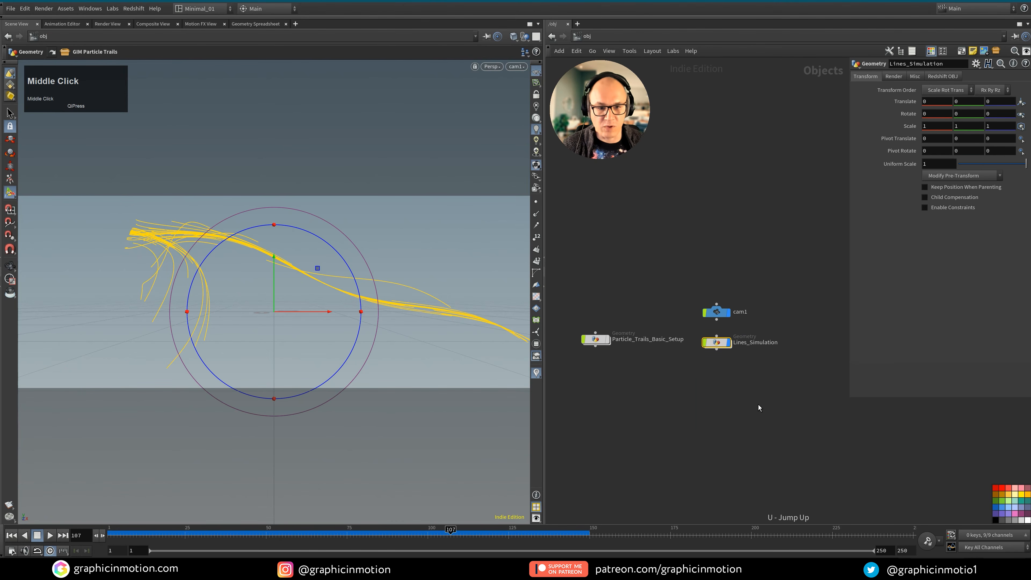
pyautogui.moveTo(674, 290); pyautogui.dragTo(694, 305, button='middle')
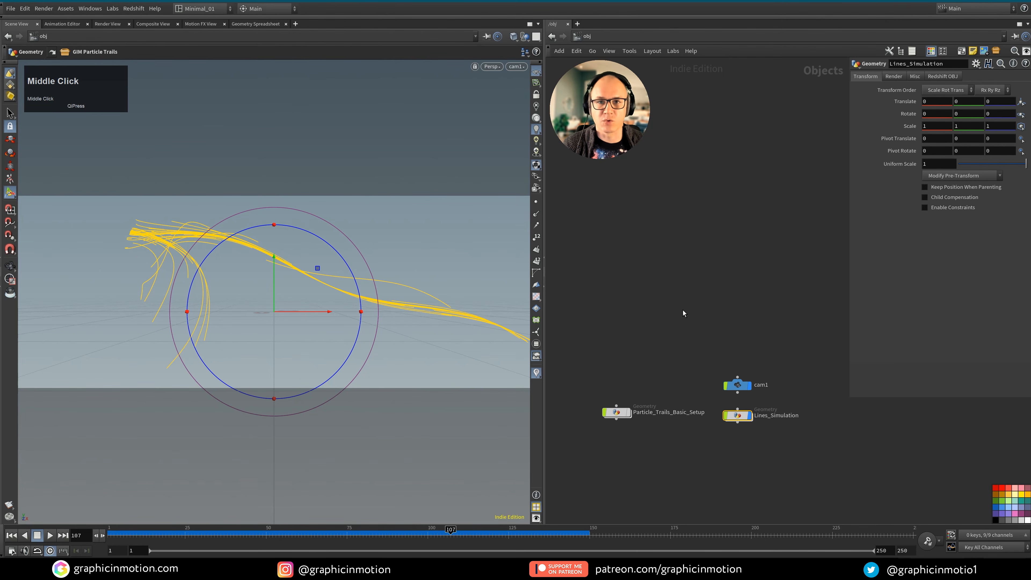
pyautogui.click(690, 257)
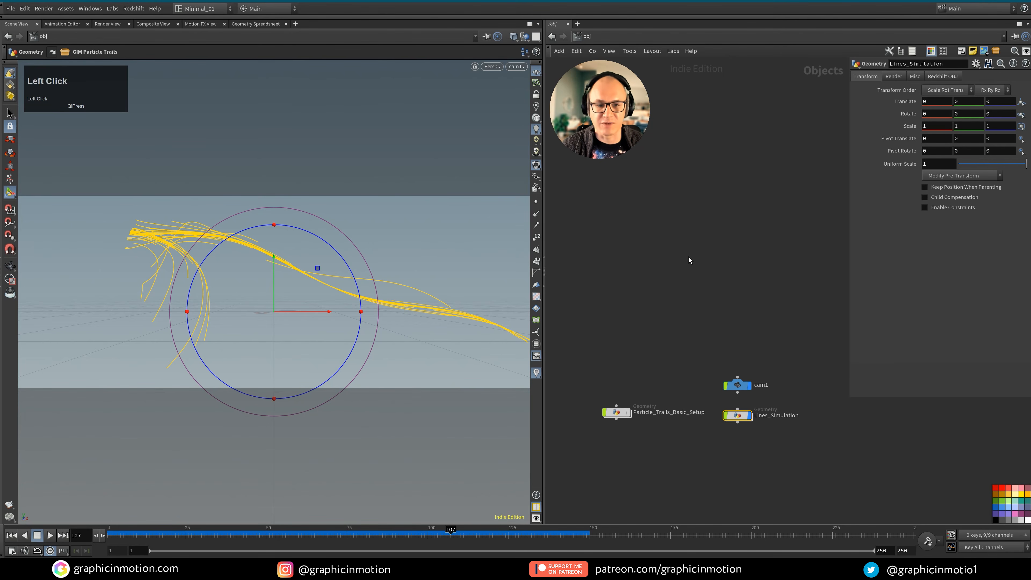
pyautogui.press('Tab')
pyautogui.write('geo')
pyautogui.press('Return')
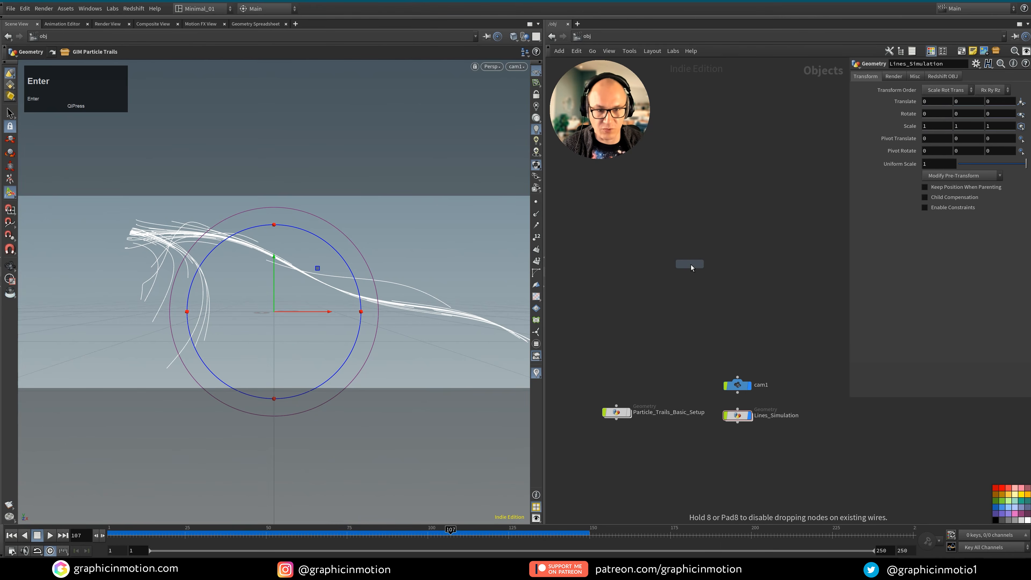
pyautogui.click(690, 264)
# Rename the new Geometry node as Particles_ren
pyautogui.doubleClick(716, 264)
pyautogui.write('Parrt')
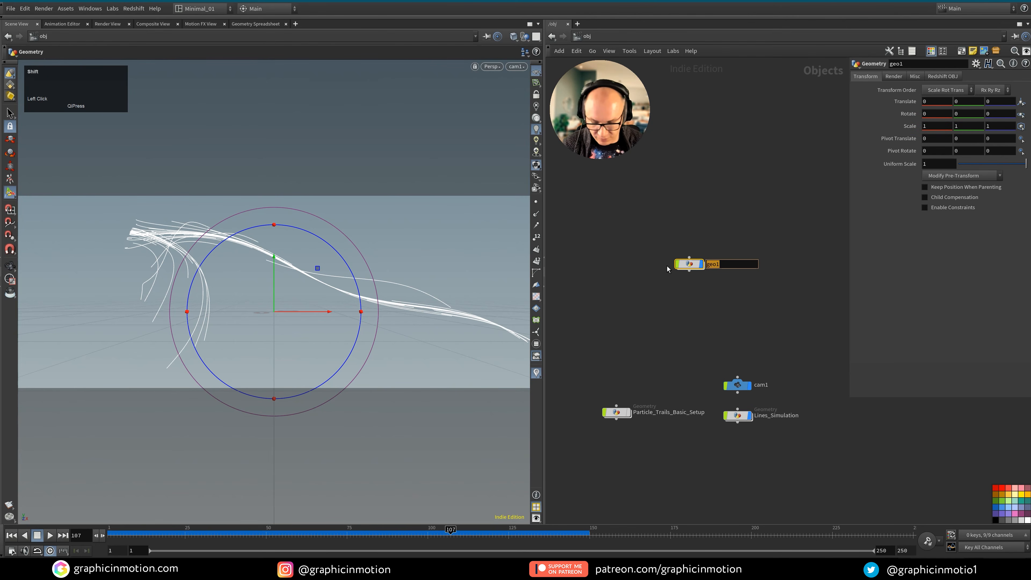
pyautogui.write('icles')
pyautogui.press('Return')
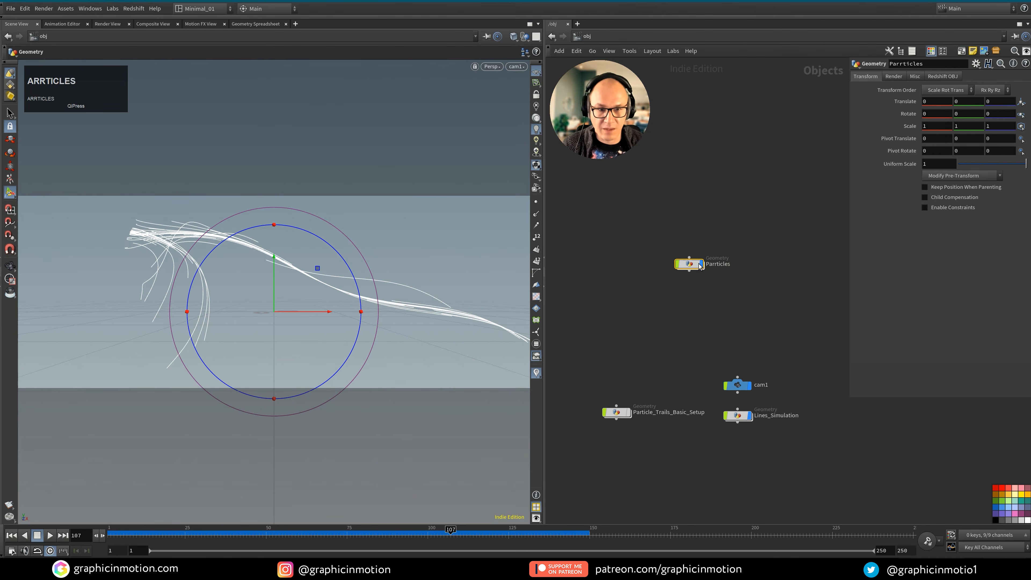
pyautogui.doubleClick(719, 265)
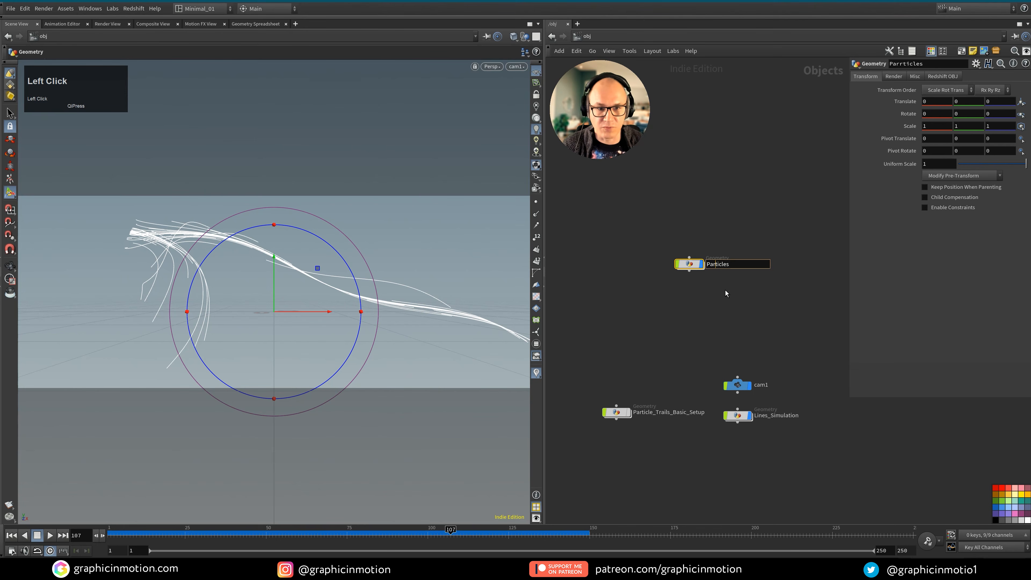
pyautogui.press('Return')
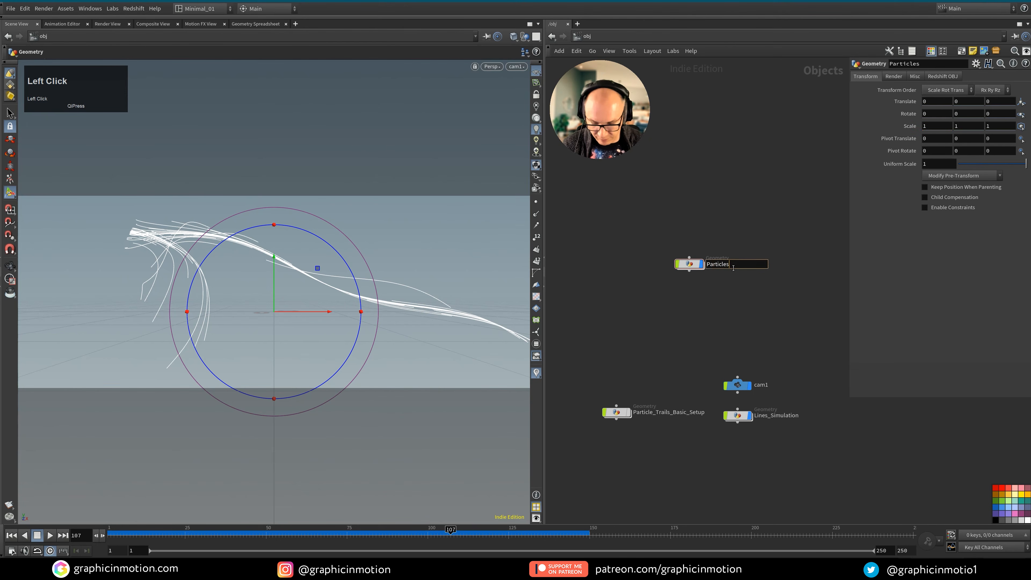
pyautogui.write('_ren')
pyautogui.click(715, 293)
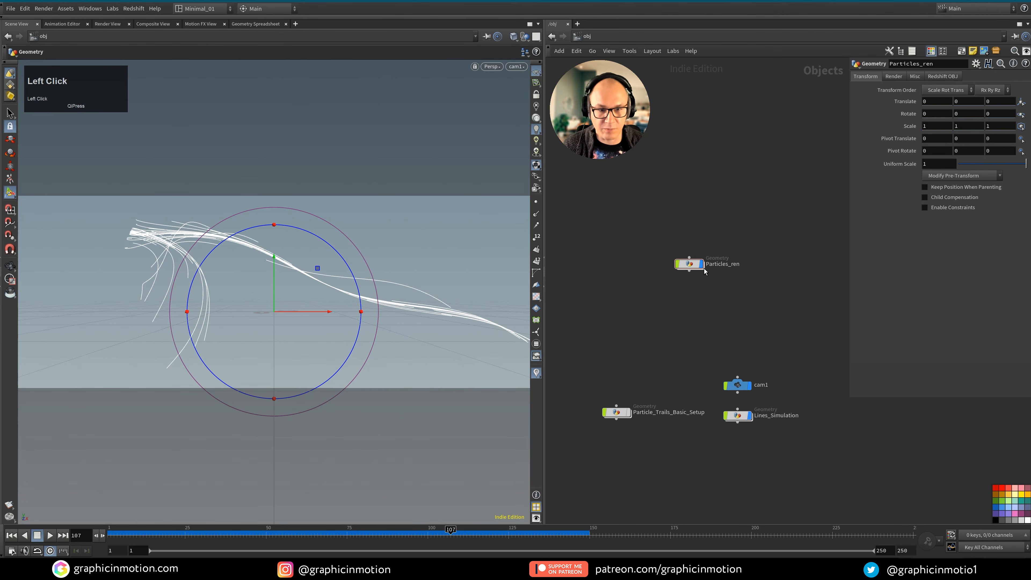
# Duplicate the Particles_ren object below itself and rename the copy as Small_Trials_ren
pyautogui.keyDown('alt'); pyautogui.moveTo(696, 266); pyautogui.dragTo(648, 294); pyautogui.keyUp('alt')
pyautogui.click(730, 294)
pyautogui.write('Small ')
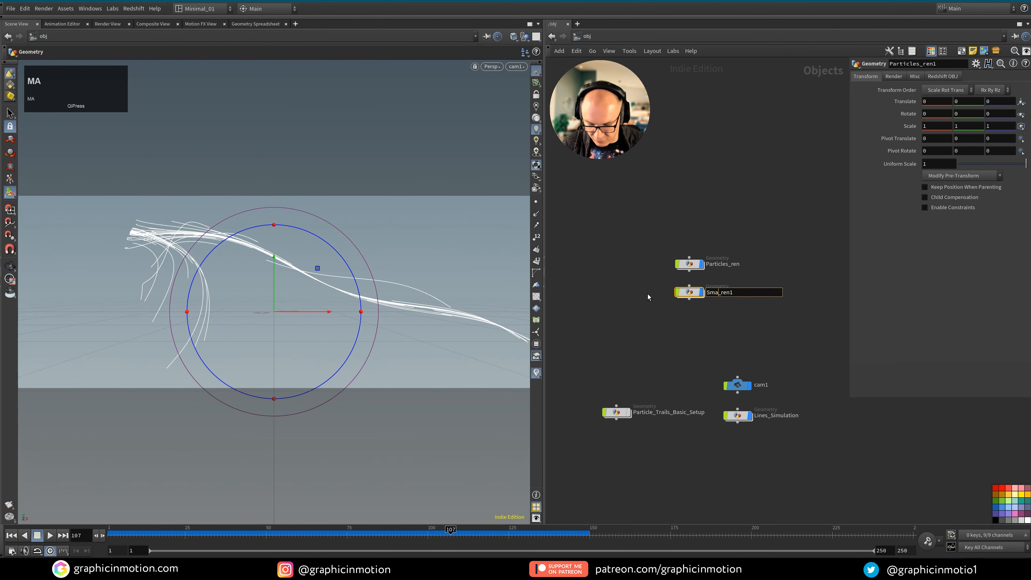
pyautogui.write('Trials')
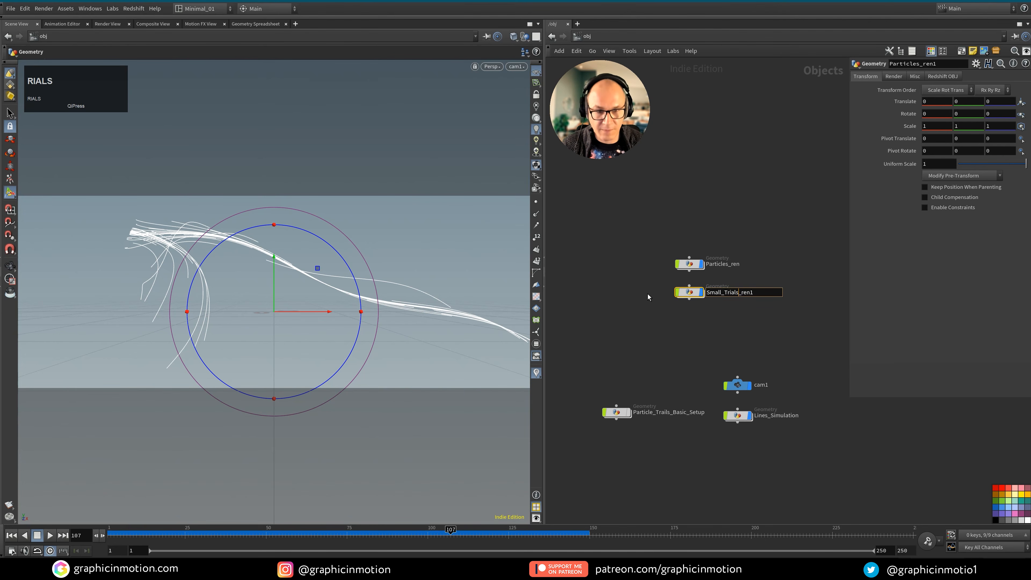
pyautogui.press('End')
pyautogui.press('BackSpace')
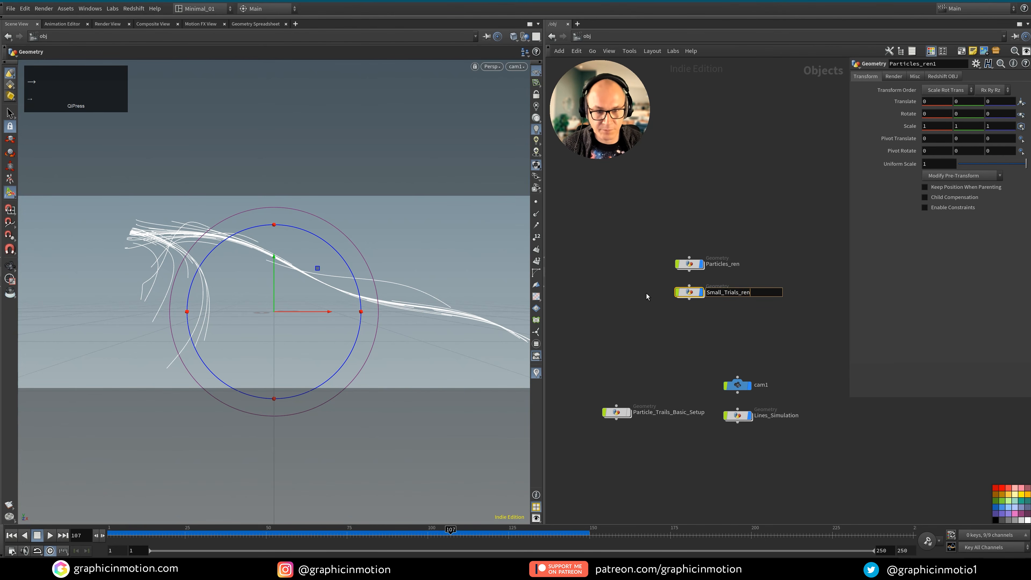
# Duplicate the Small_Trials_ren object below itself and rename the copy as Main_Trial_ren
pyautogui.click(699, 302)
pyautogui.keyDown('alt'); pyautogui.moveTo(693, 292); pyautogui.dragTo(687, 321); pyautogui.keyUp('alt')
pyautogui.click(724, 319)
pyautogui.write('Main_Trial_ren')
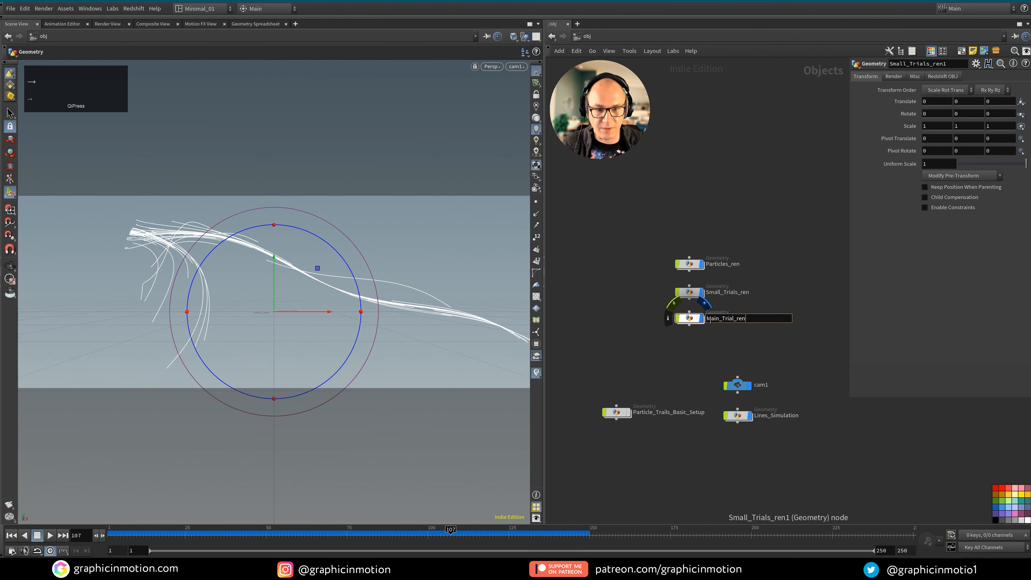
# Align the three render objects in an evenly spaced column and color them green
pyautogui.press('a')
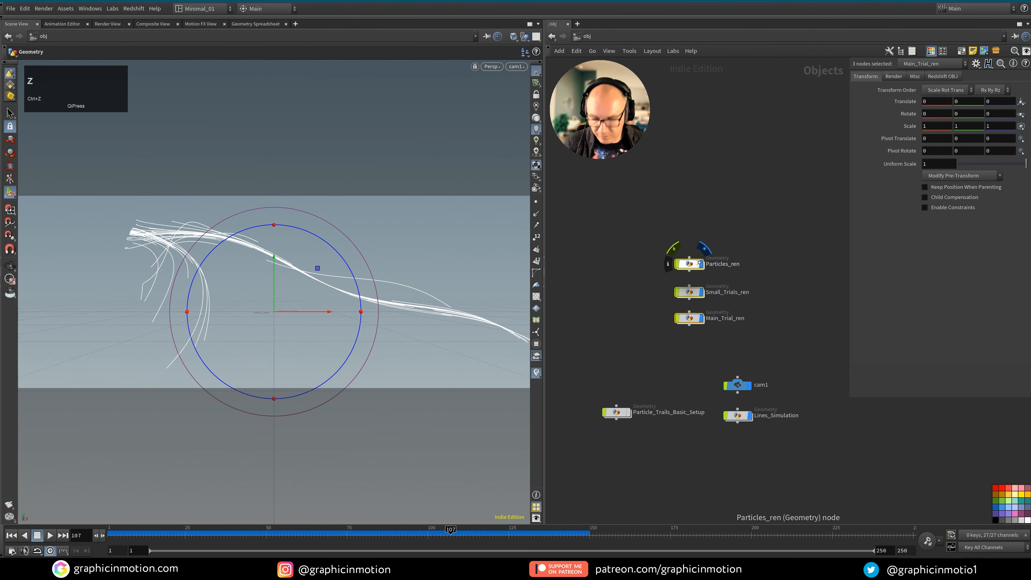
pyautogui.moveTo(691, 265); pyautogui.dragTo(687, 282)
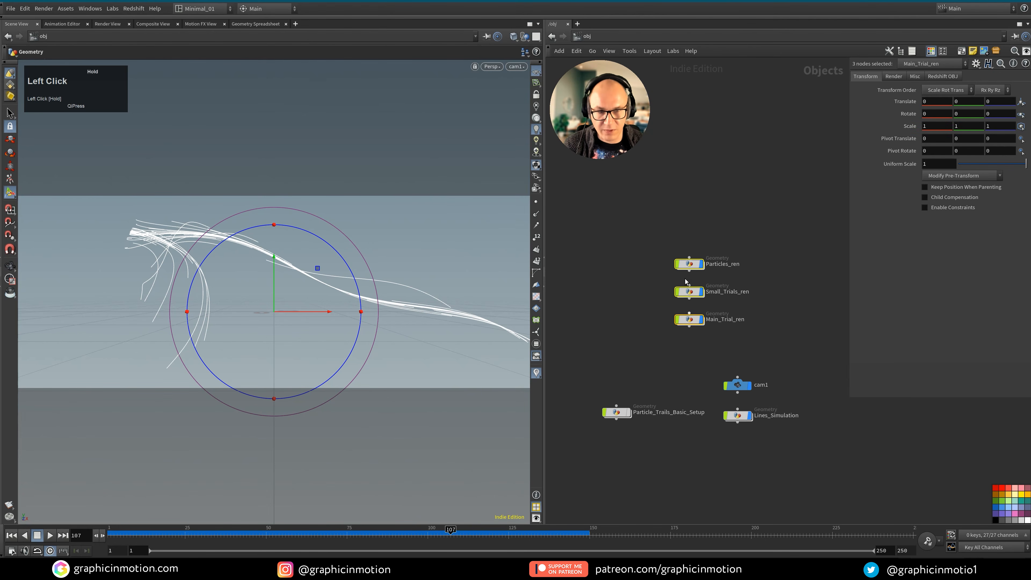
pyautogui.click(1002, 501)
# Turn off the display of Lines_Simulation and add an Object Merge node inside Particles_ren
pyautogui.click(750, 416)
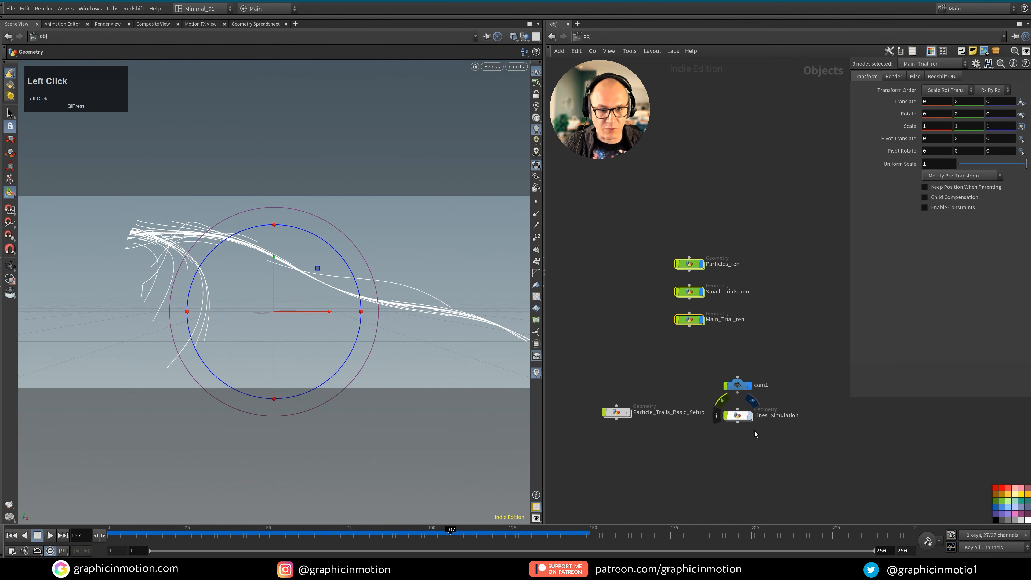
pyautogui.doubleClick(690, 264)
pyautogui.press('Tab')
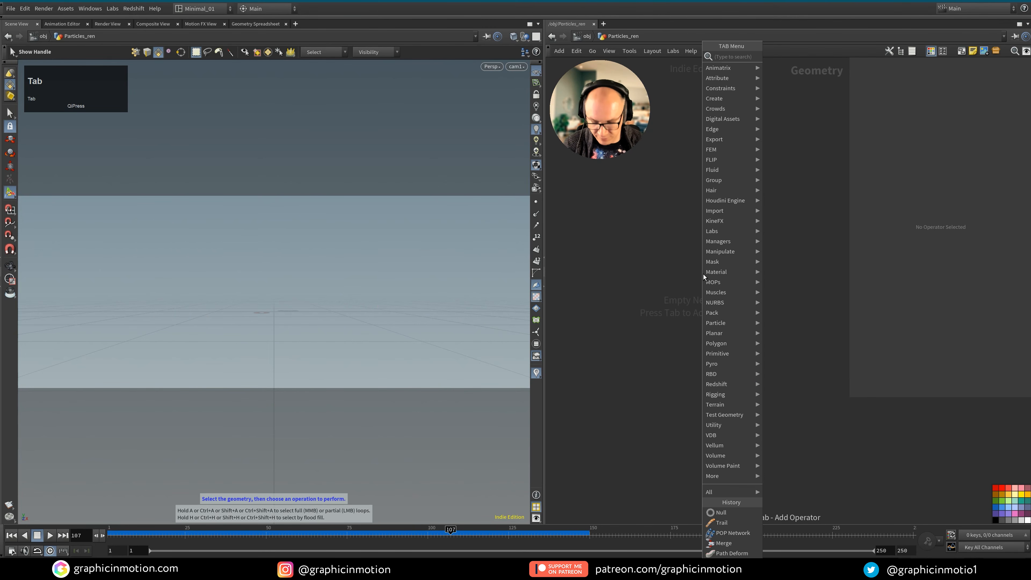
pyautogui.write('obje mer')
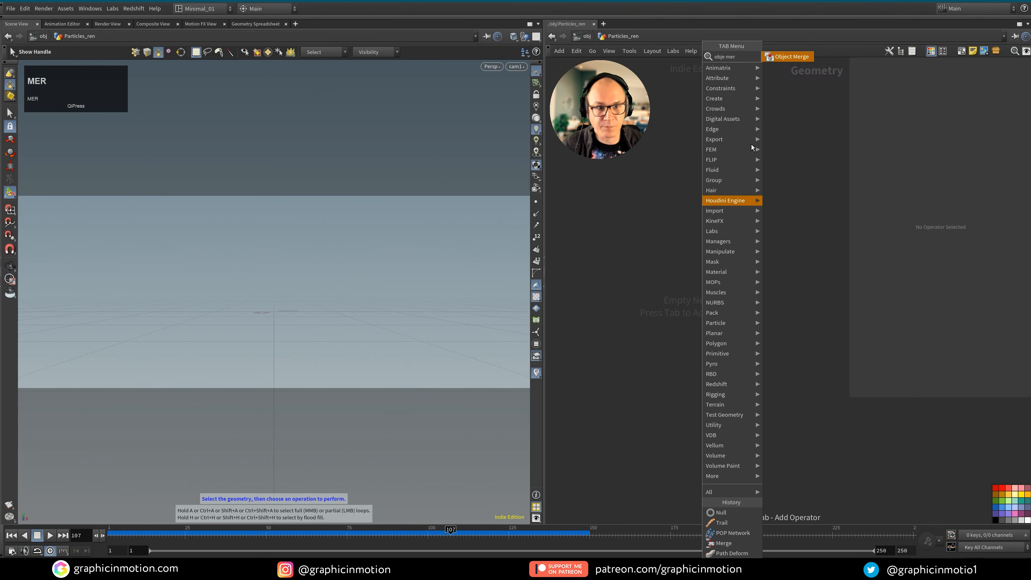
pyautogui.click(792, 57)
pyautogui.click(718, 232)
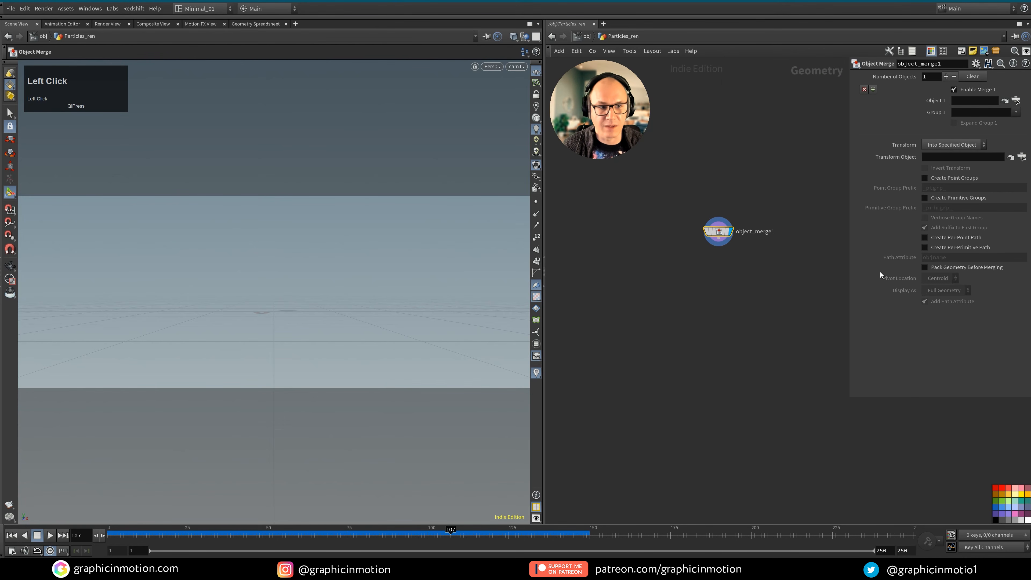
# Set Object 1 of the Object Merge in Particles_ren to the Out_Particles null of Lines_Simulation
pyautogui.click(1016, 101)
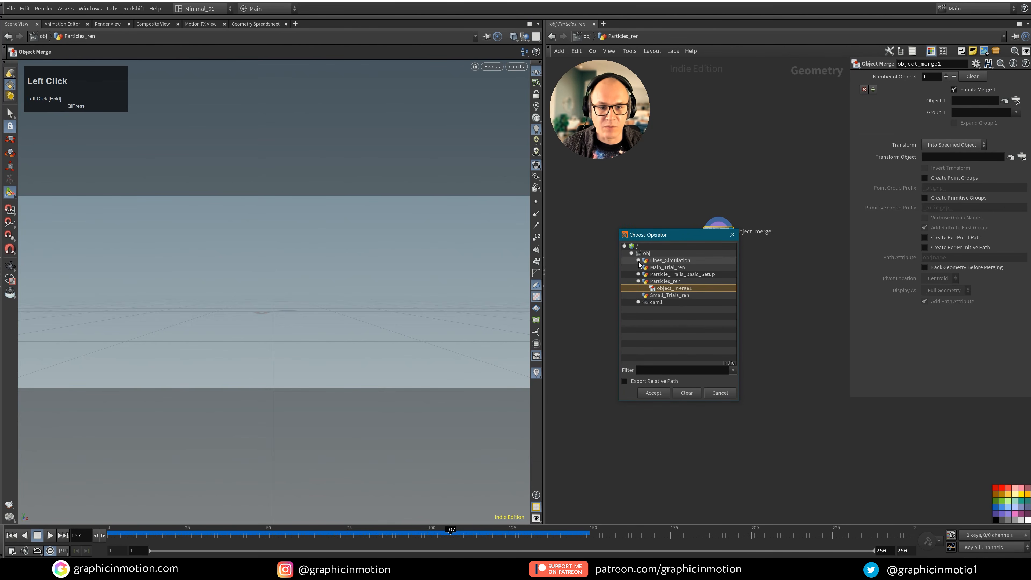
pyautogui.click(638, 260)
pyautogui.click(672, 296)
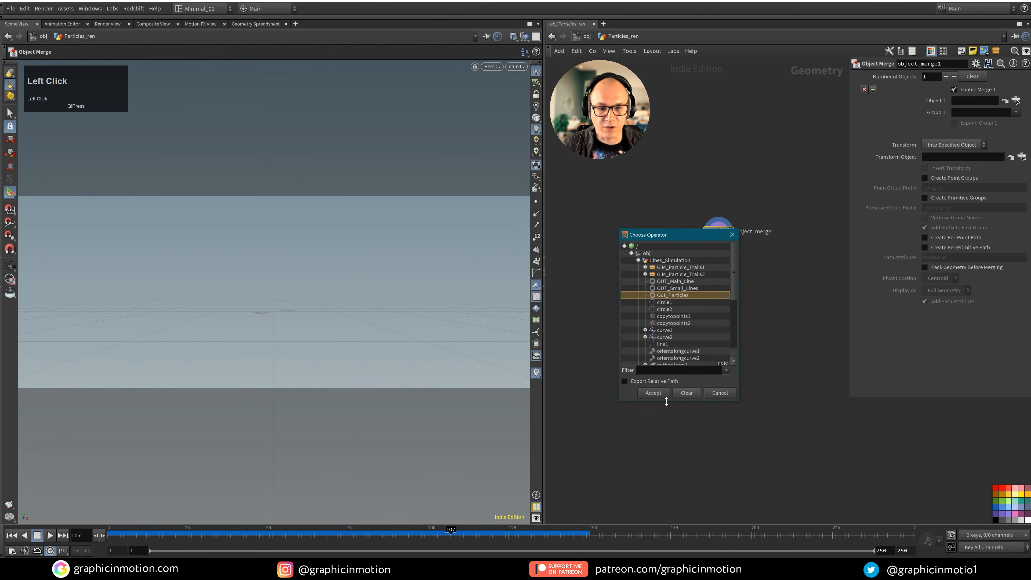
pyautogui.click(654, 393)
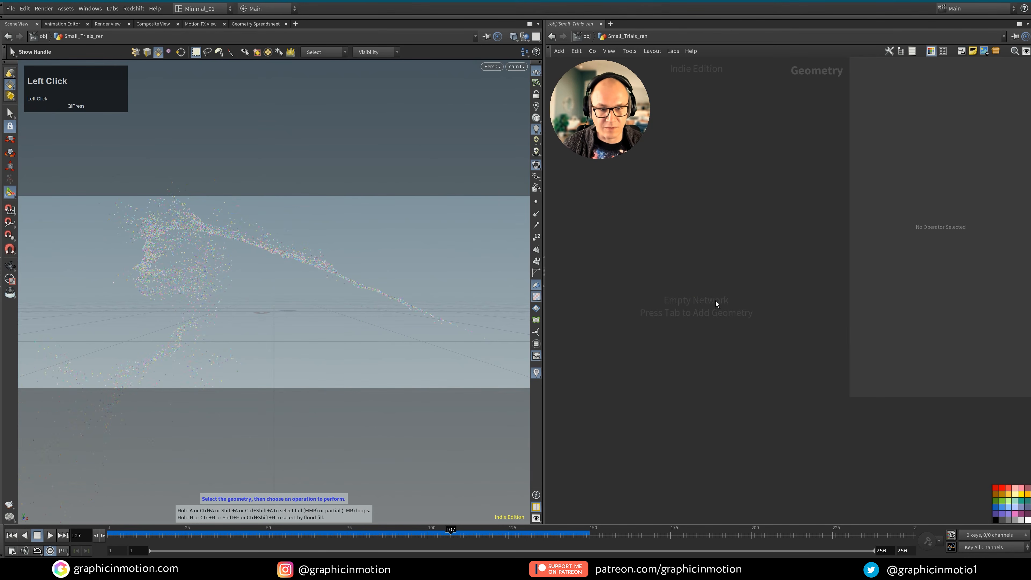
# Add an Object Merge node inside Small_Trials_ren that brings in OUT_Small_Lines from Lines_Simulation
pyautogui.press('Tab')
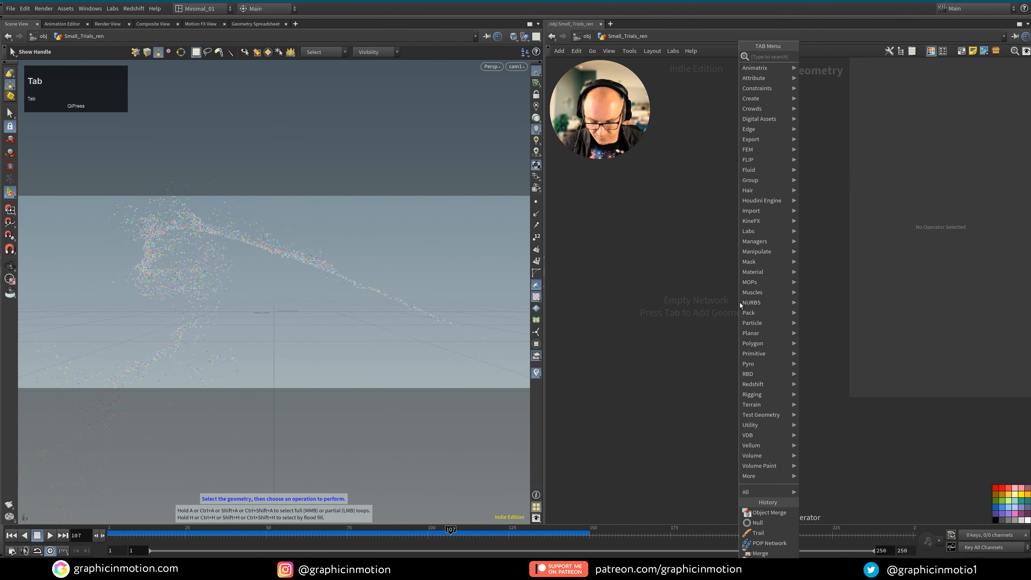
pyautogui.write('objm')
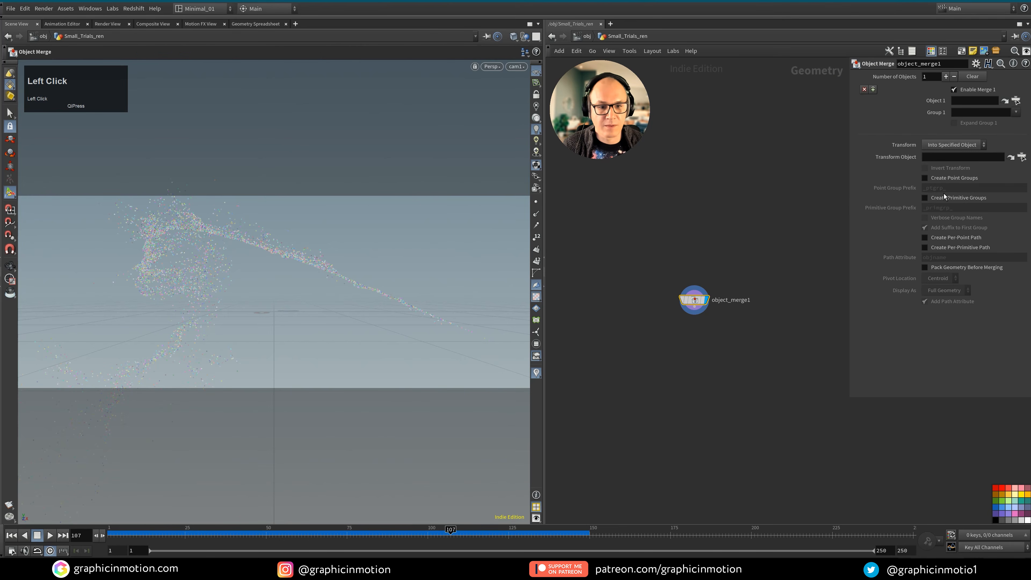
pyautogui.click(1016, 101)
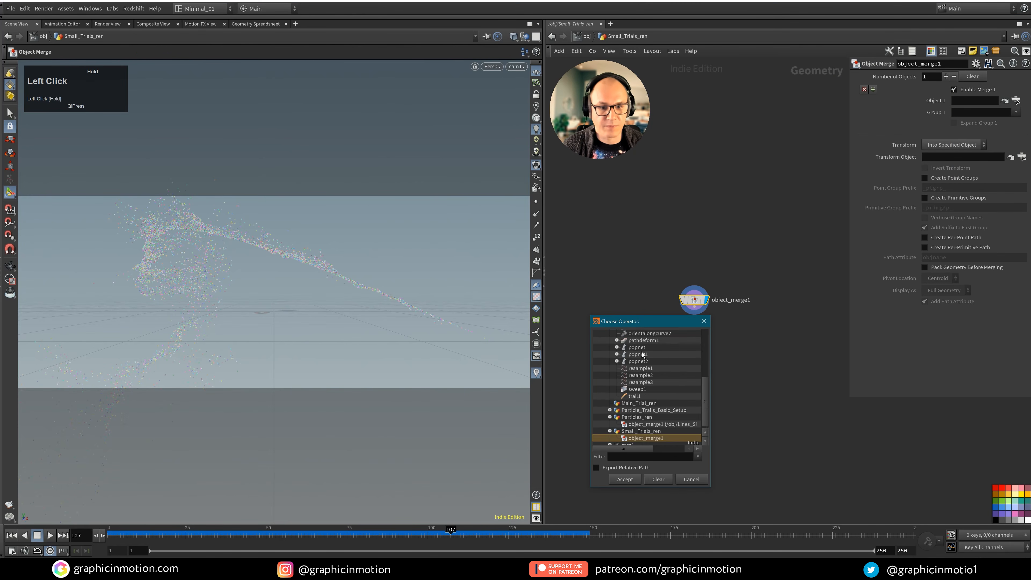
pyautogui.scroll(2, 644, 382)
pyautogui.click(653, 376)
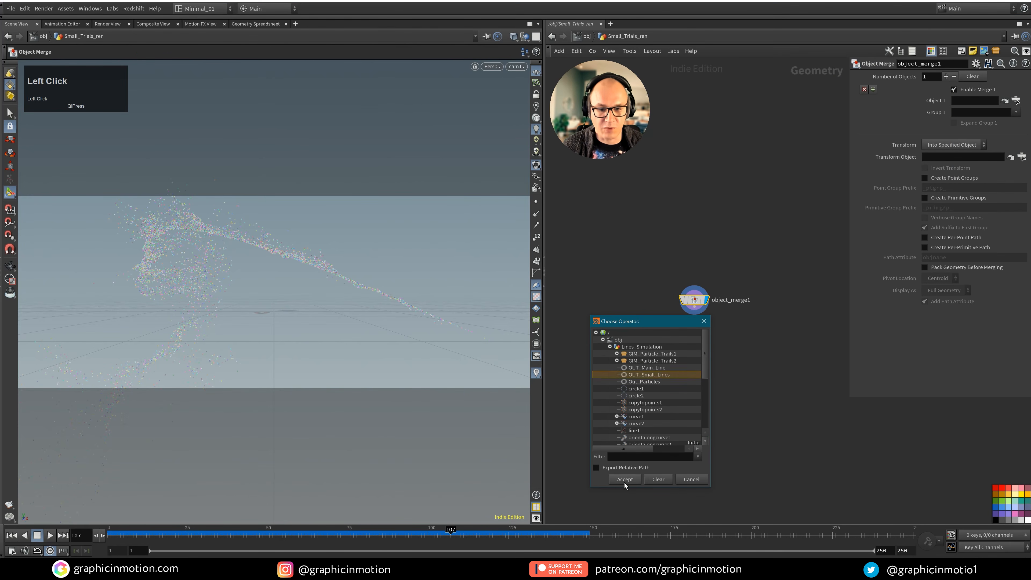
pyautogui.click(624, 480)
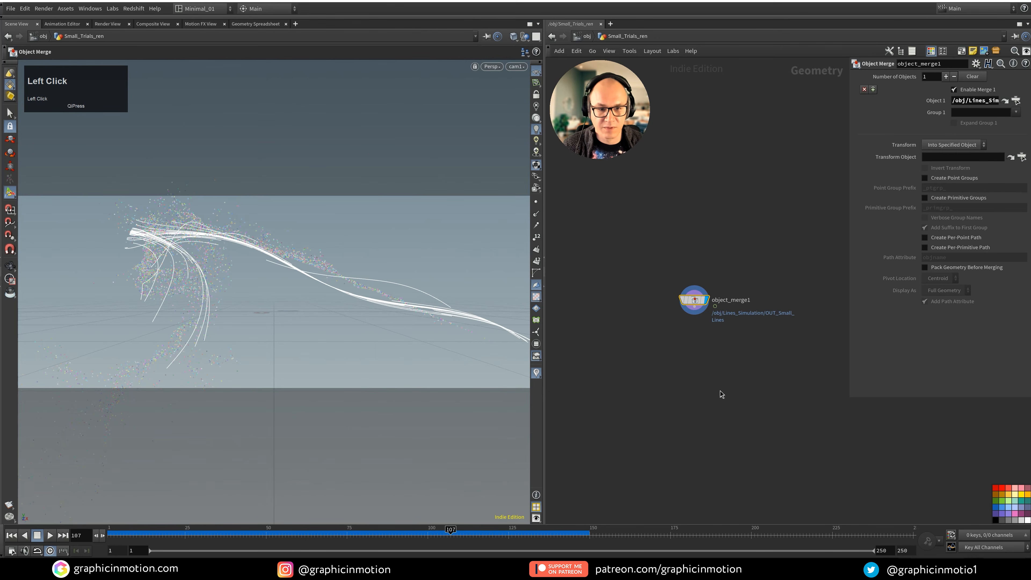
# Go to the Main_Trial_ren object and add an Object Merge node inside it
pyautogui.press('u')
pyautogui.doubleClick(689, 320)
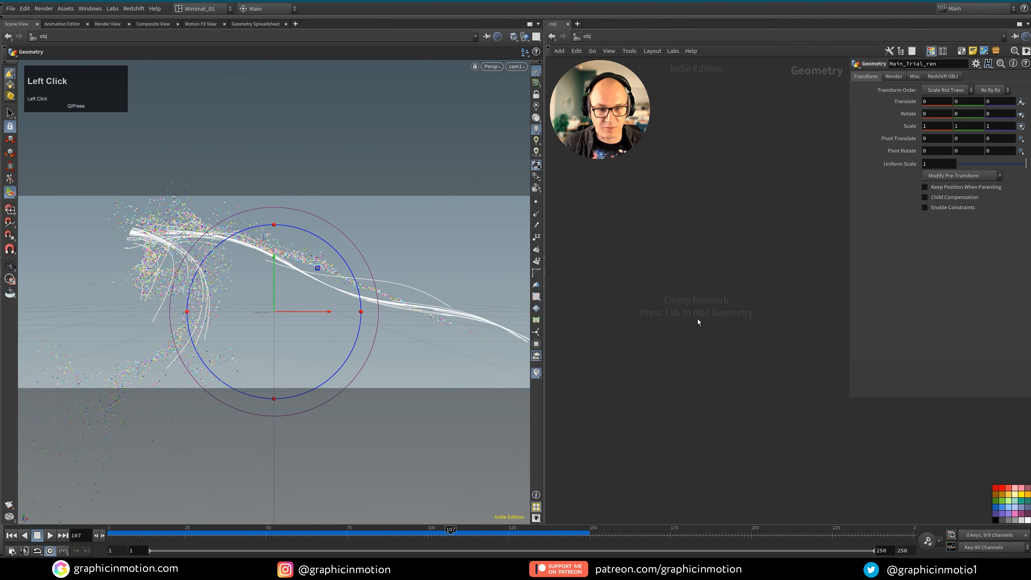
pyautogui.press('Tab')
pyautogui.write('obje me')
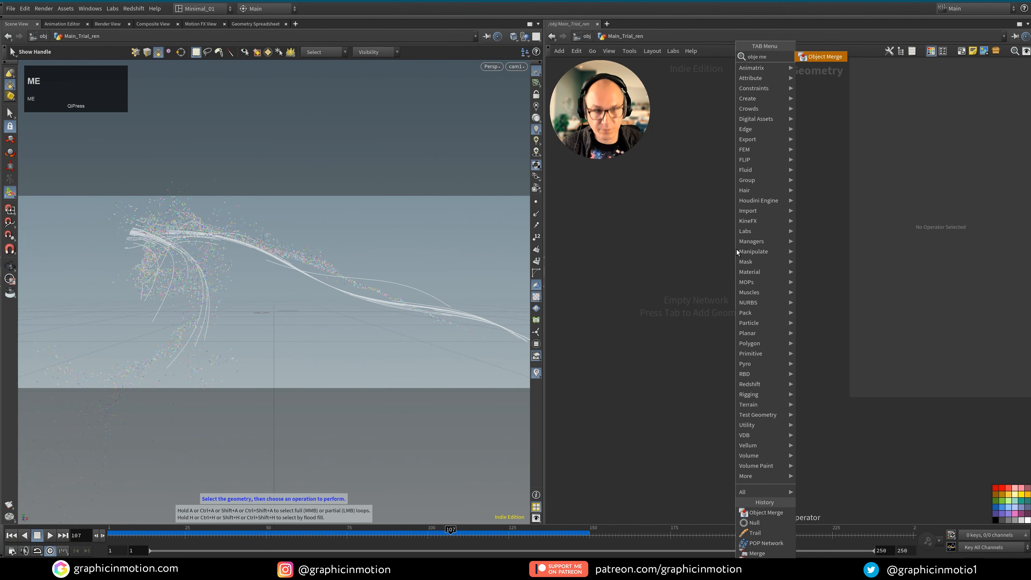
pyautogui.click(826, 56)
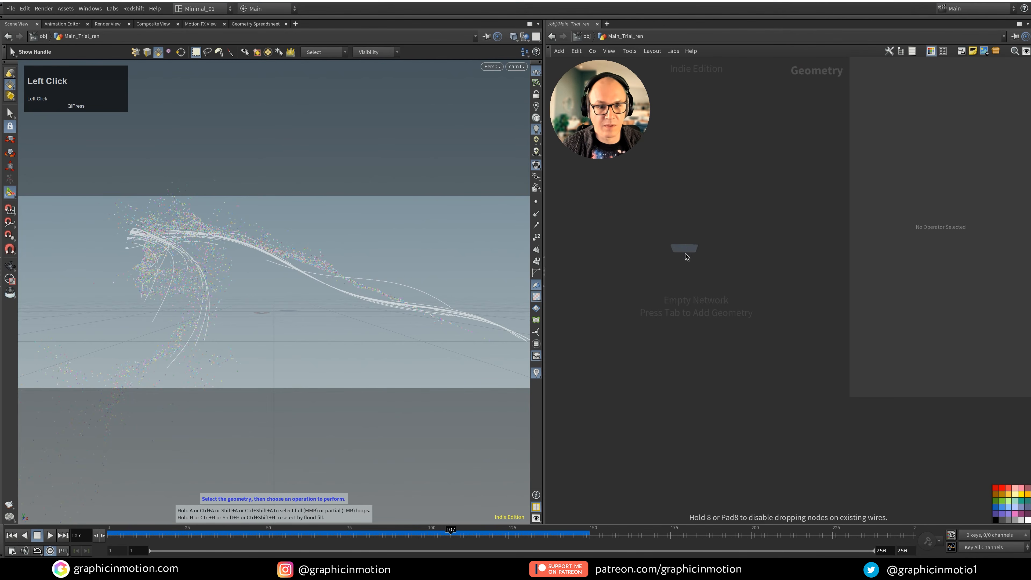
pyautogui.click(686, 251)
# Set Object 1 of the Object Merge in Main_Trial_ren to OUT_Main_Line and return to the object level
pyautogui.click(1024, 100)
pyautogui.moveTo(995, 18); pyautogui.dragTo(650, 238)
pyautogui.scroll(4, 675, 297)
pyautogui.click(669, 287)
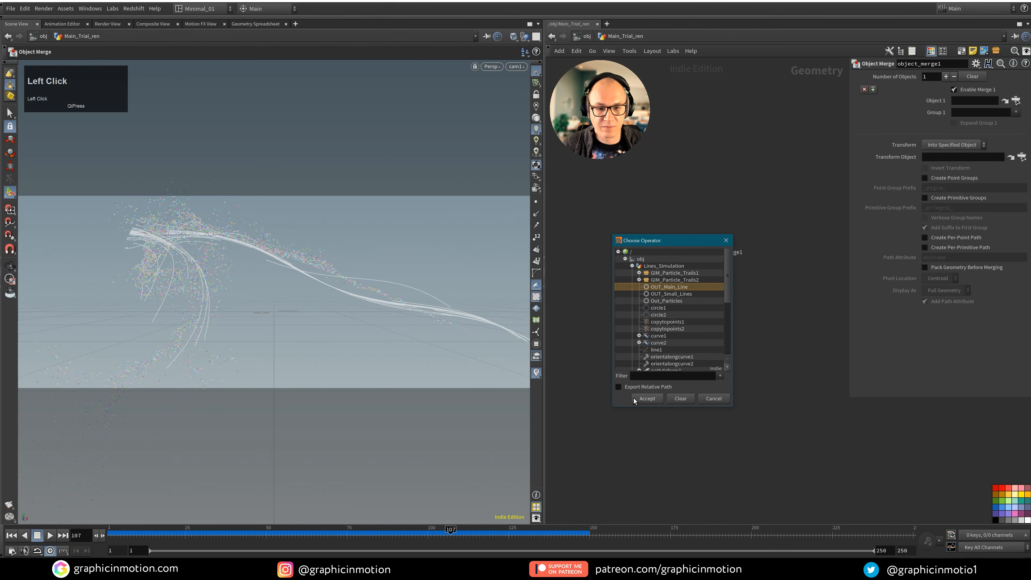
pyautogui.click(635, 397)
pyautogui.press('u')
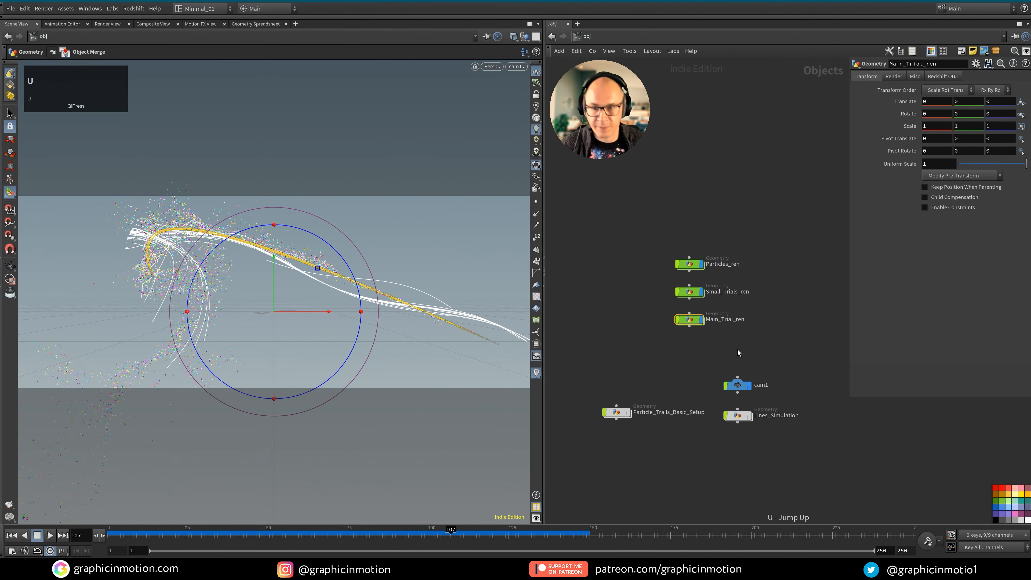
# Play the animation from the first frame to review the merged particles, small lines and main line together
pyautogui.click(12, 536)
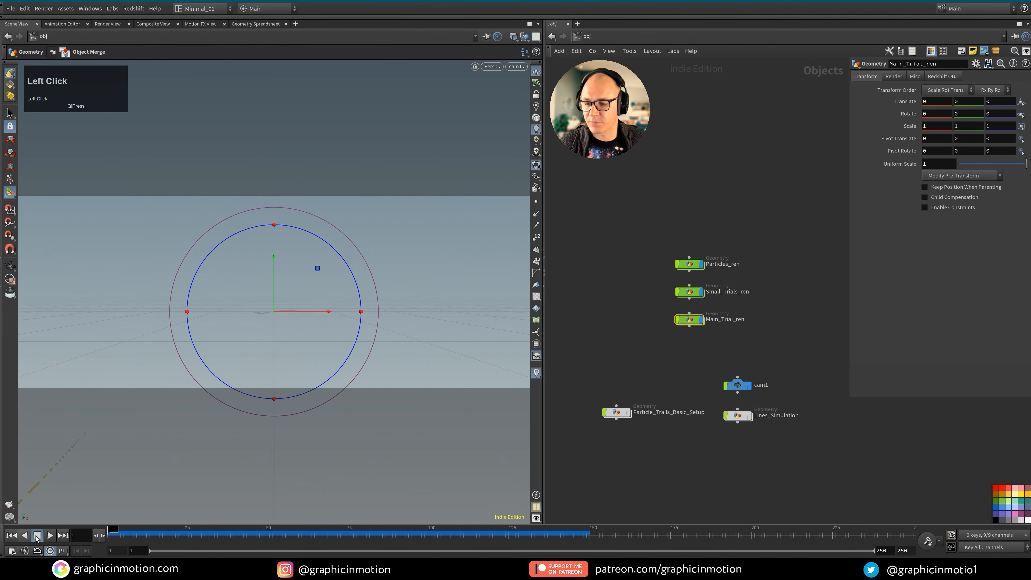
pyautogui.click(49, 536)
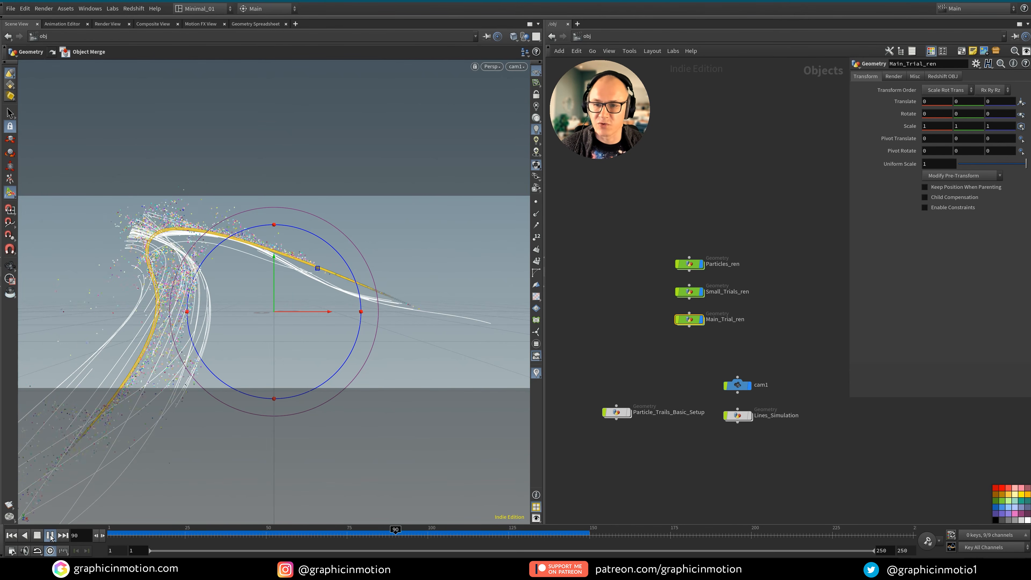
pyautogui.click(51, 535)
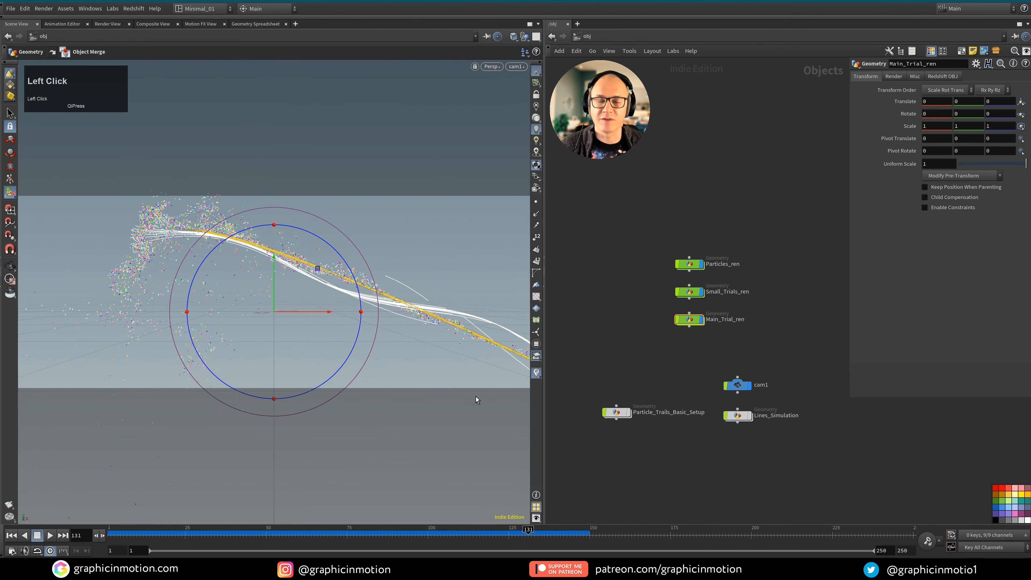